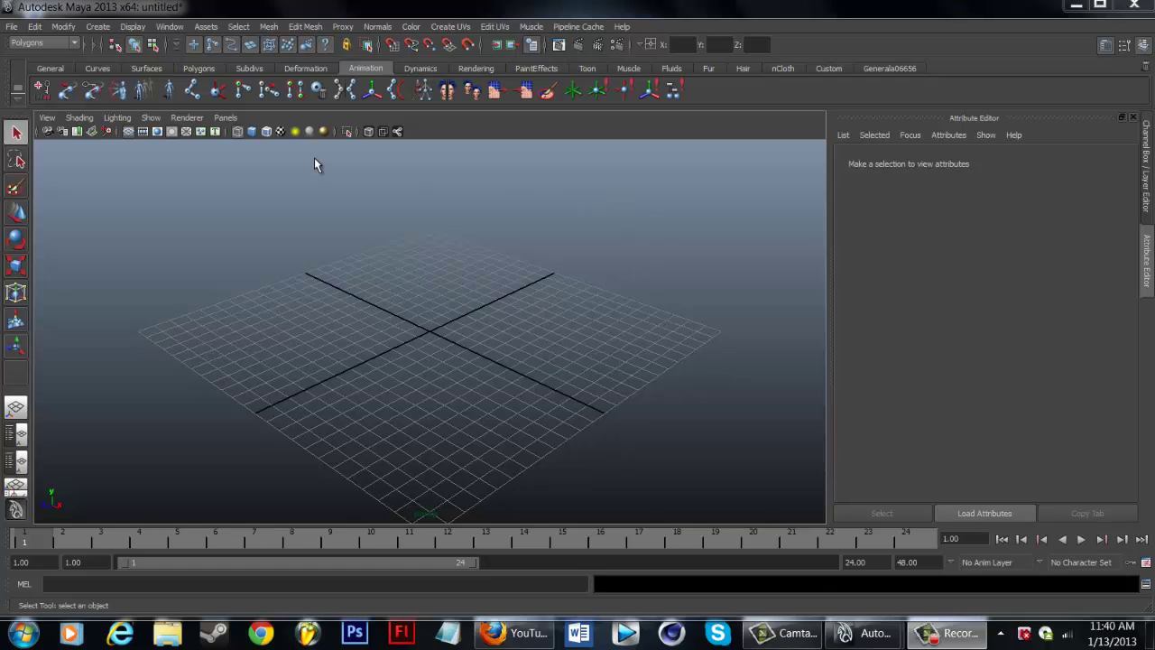
# Step: Open the animation preferences and review the interface, camera and general settings categories, including the linear working unit choices
pyautogui.click(1146, 565)
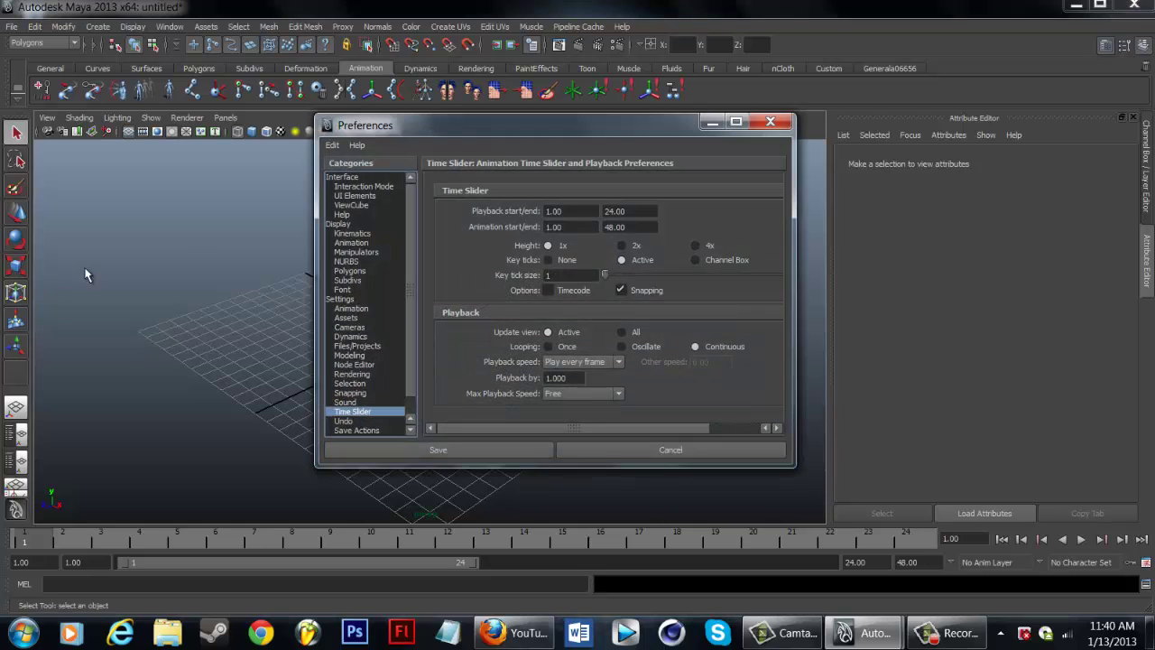
pyautogui.click(357, 308)
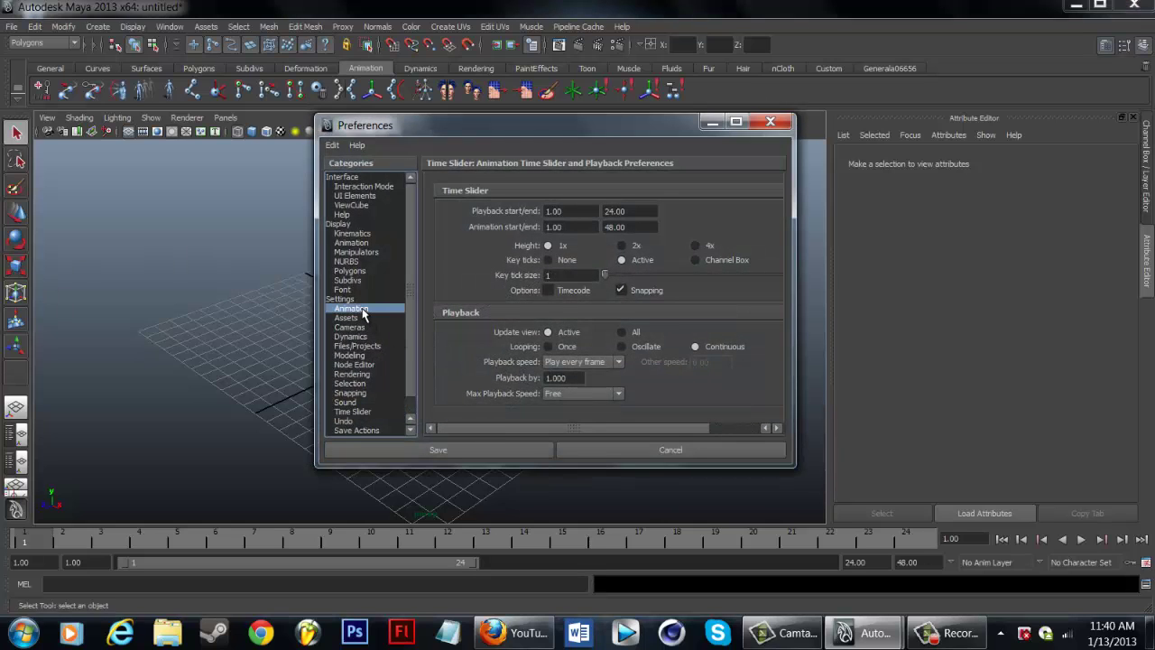
pyautogui.click(343, 180)
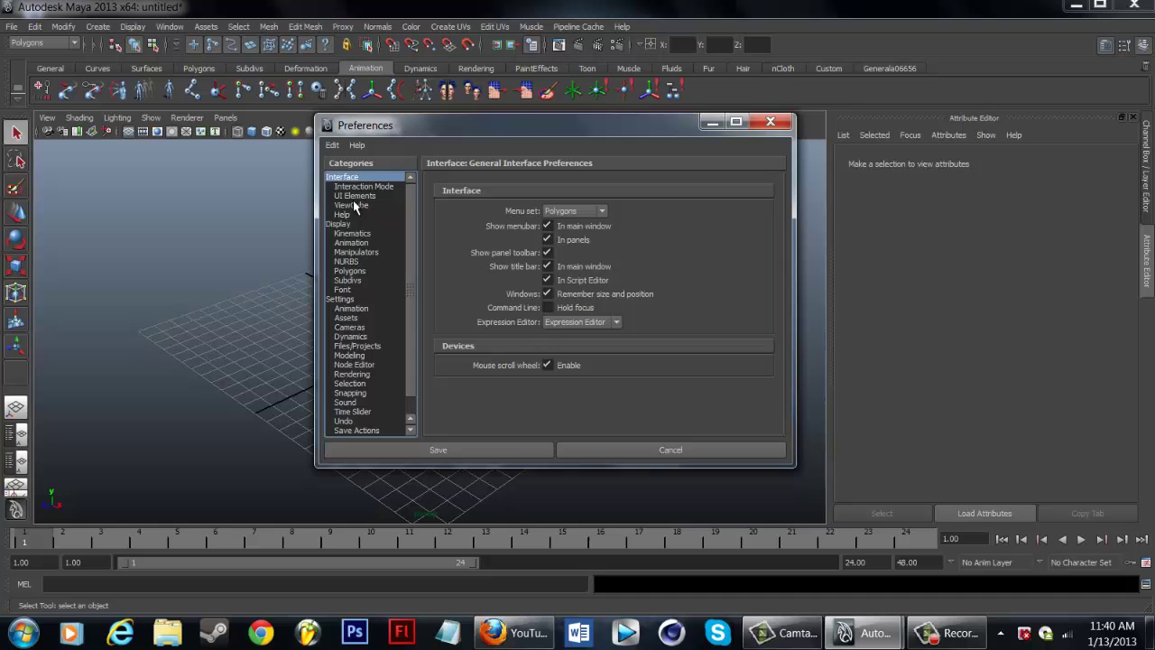
pyautogui.click(351, 205)
pyautogui.click(352, 327)
pyautogui.click(386, 357)
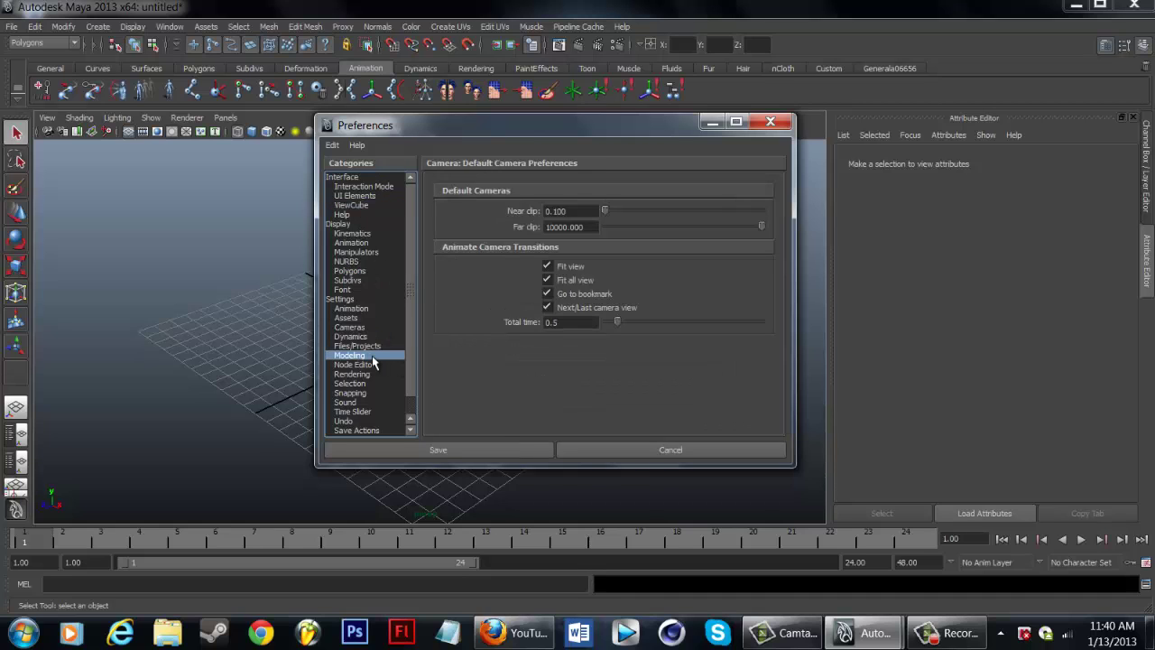
pyautogui.click(336, 299)
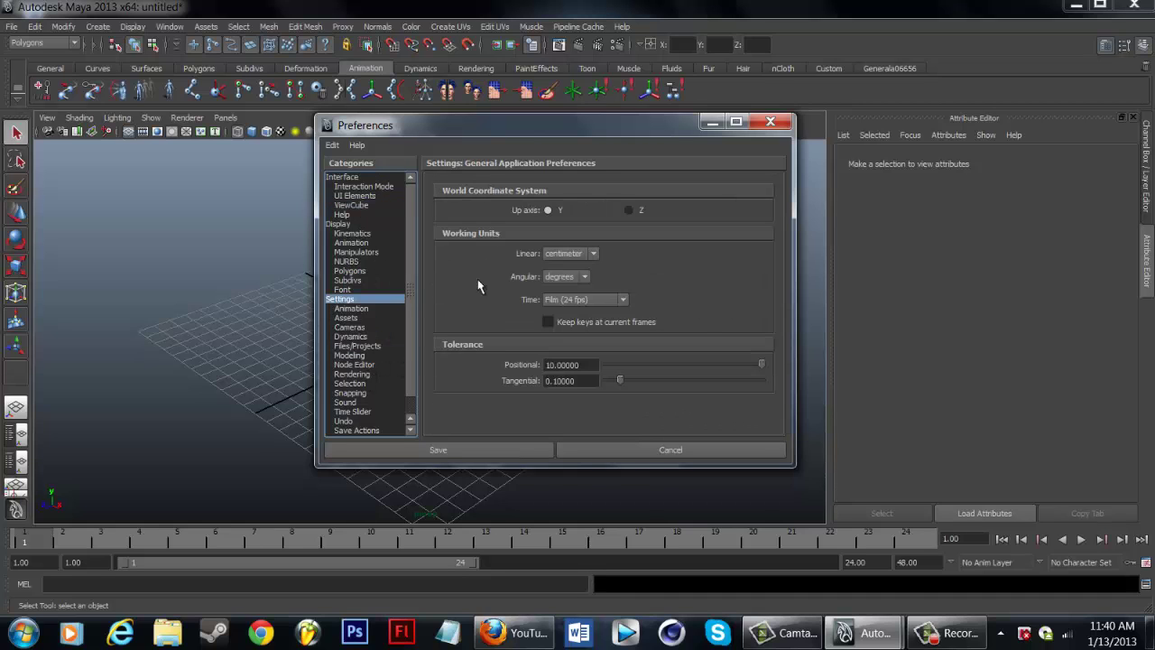
pyautogui.click(589, 254)
pyautogui.click(596, 259)
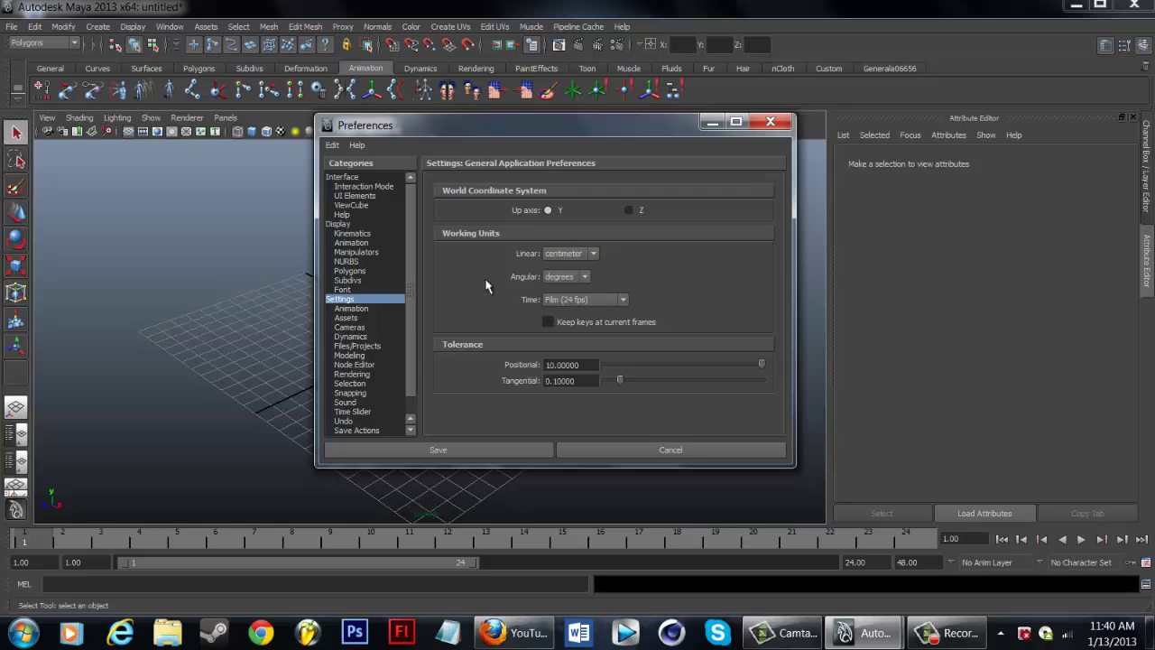
# Step: Review the Save Actions, Undo and Rendering preferences, including the preferred renderer choices, and close the preferences
pyautogui.scroll(-1, 393, 375)
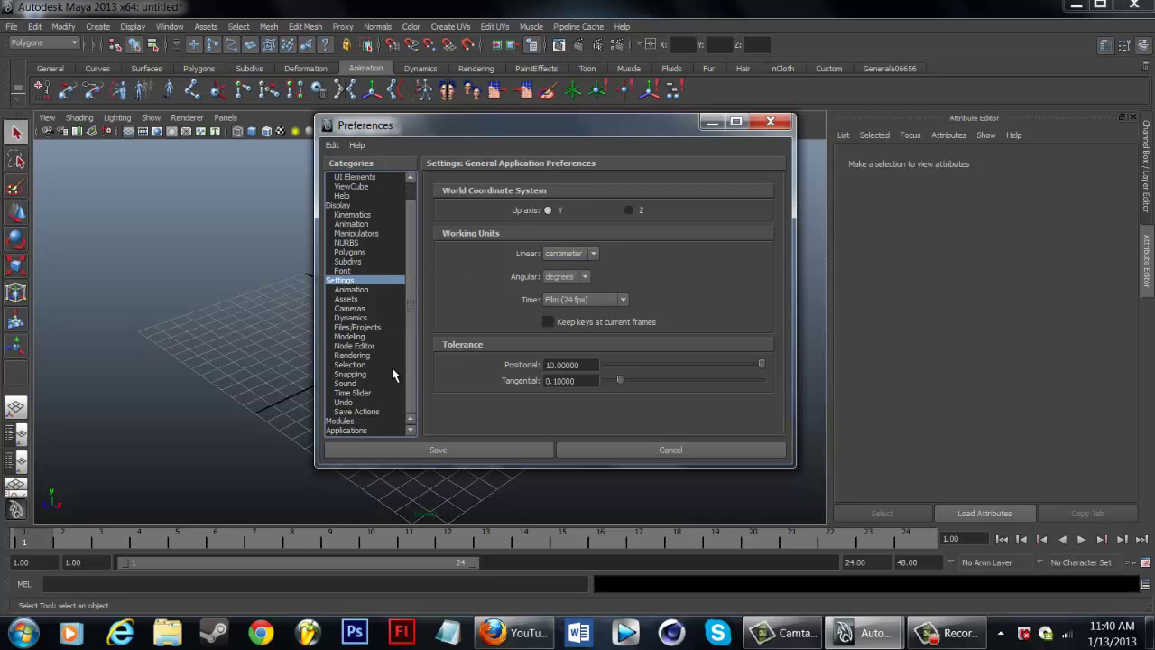
pyautogui.click(358, 411)
pyautogui.click(343, 402)
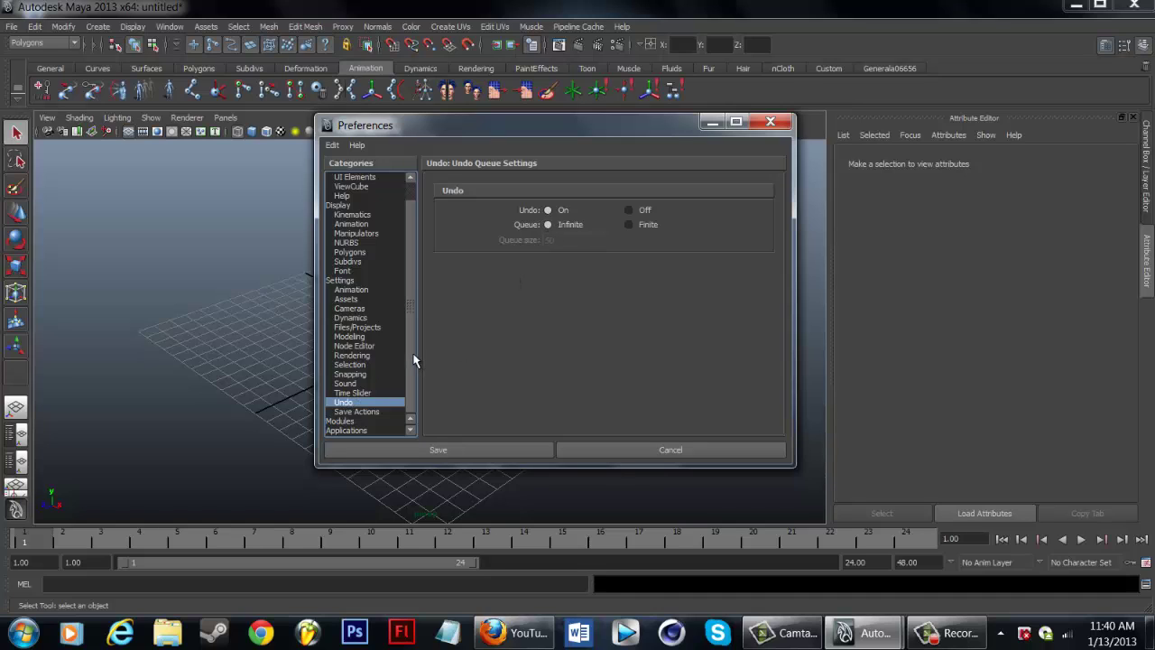
pyautogui.click(372, 412)
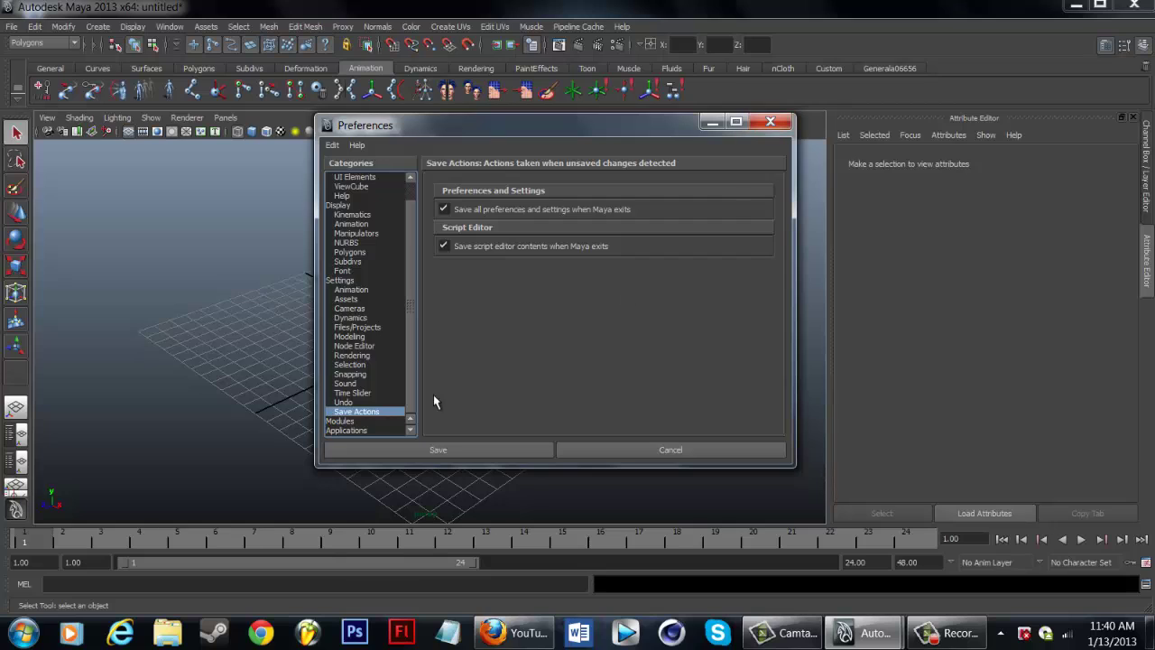
pyautogui.click(352, 355)
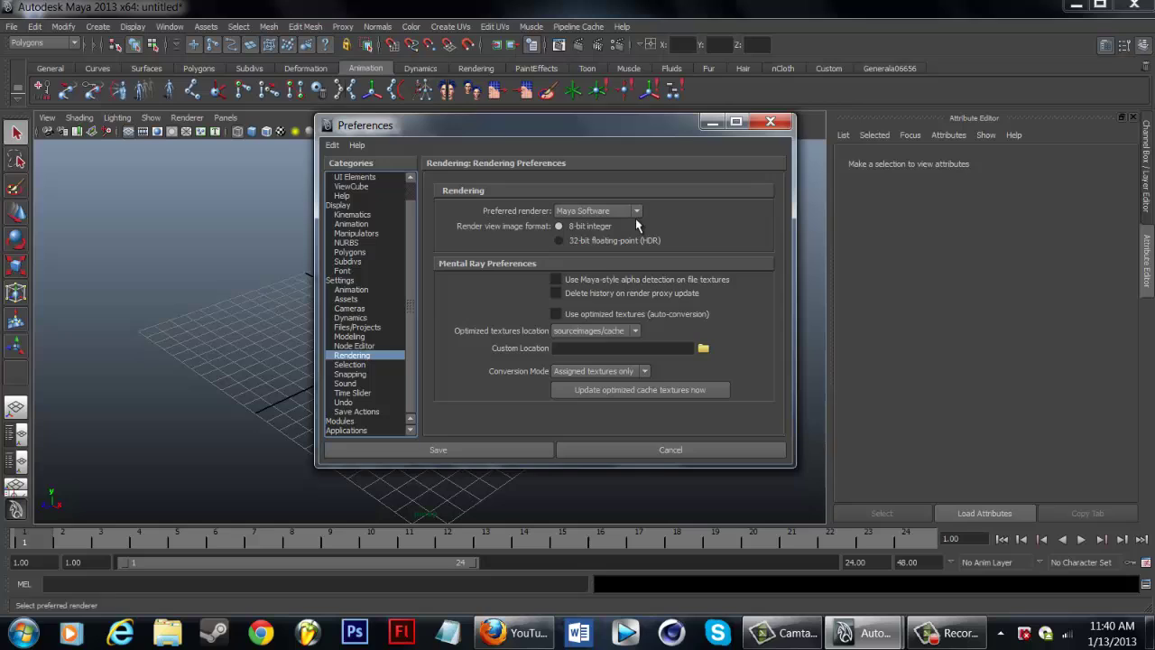
pyautogui.click(636, 212)
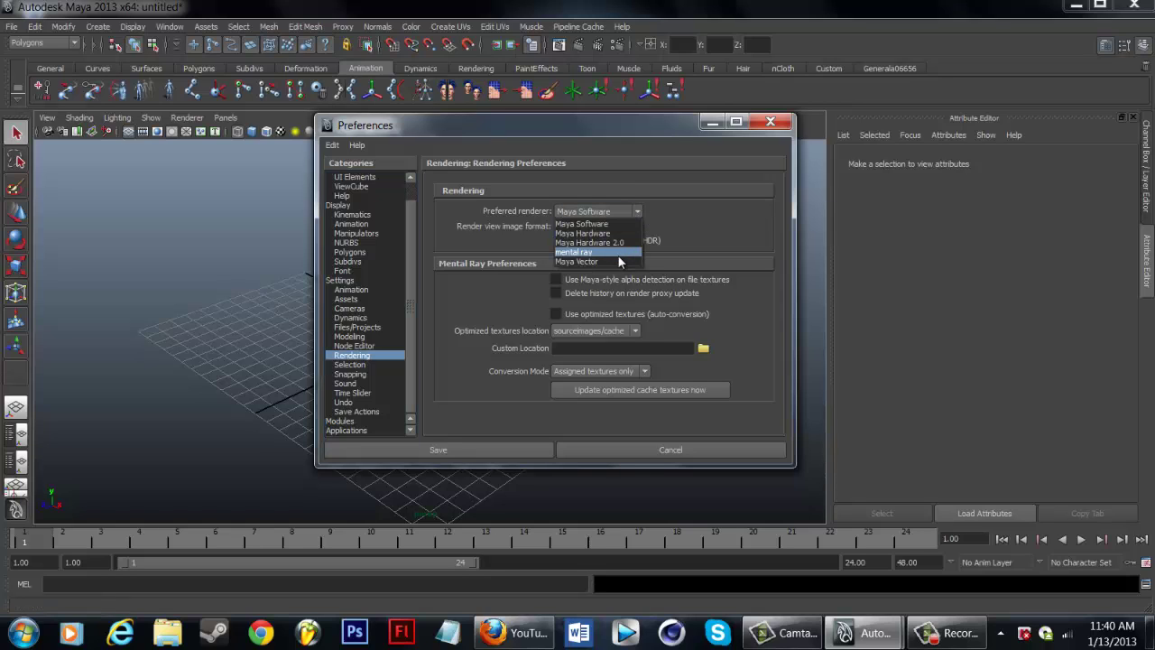
pyautogui.click(699, 189)
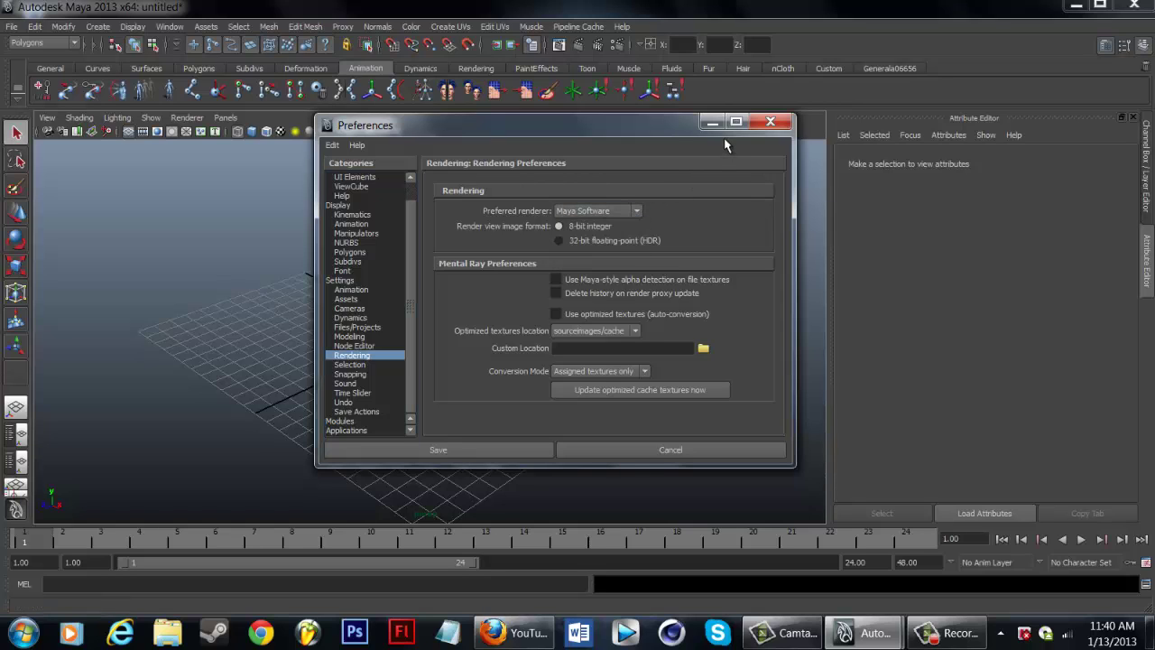
pyautogui.click(781, 124)
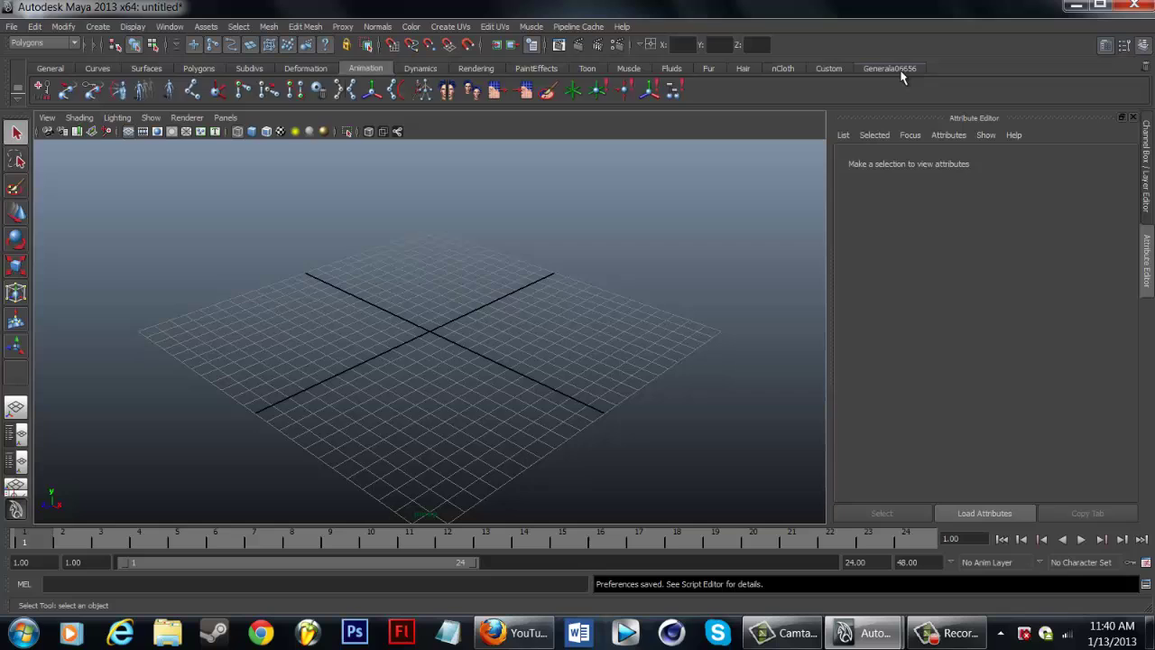
# Step: Display the existing user-made shelf and look over the available shelf management options
pyautogui.click(901, 72)
pyautogui.click(796, 71)
pyautogui.click(917, 71)
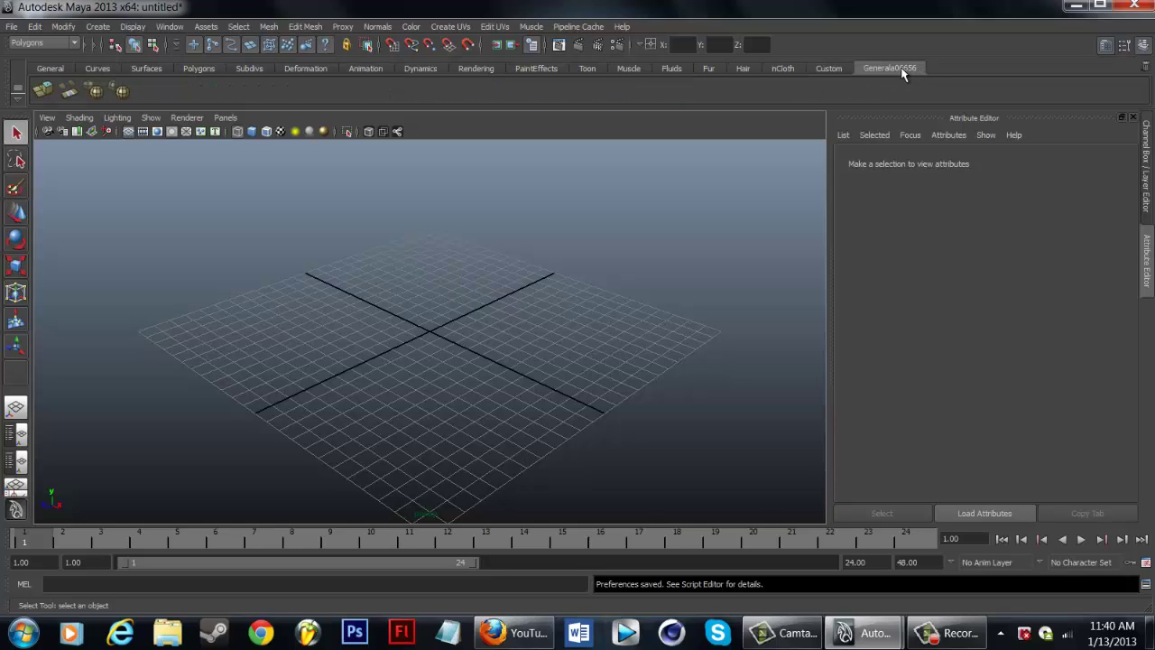
pyautogui.click(17, 101)
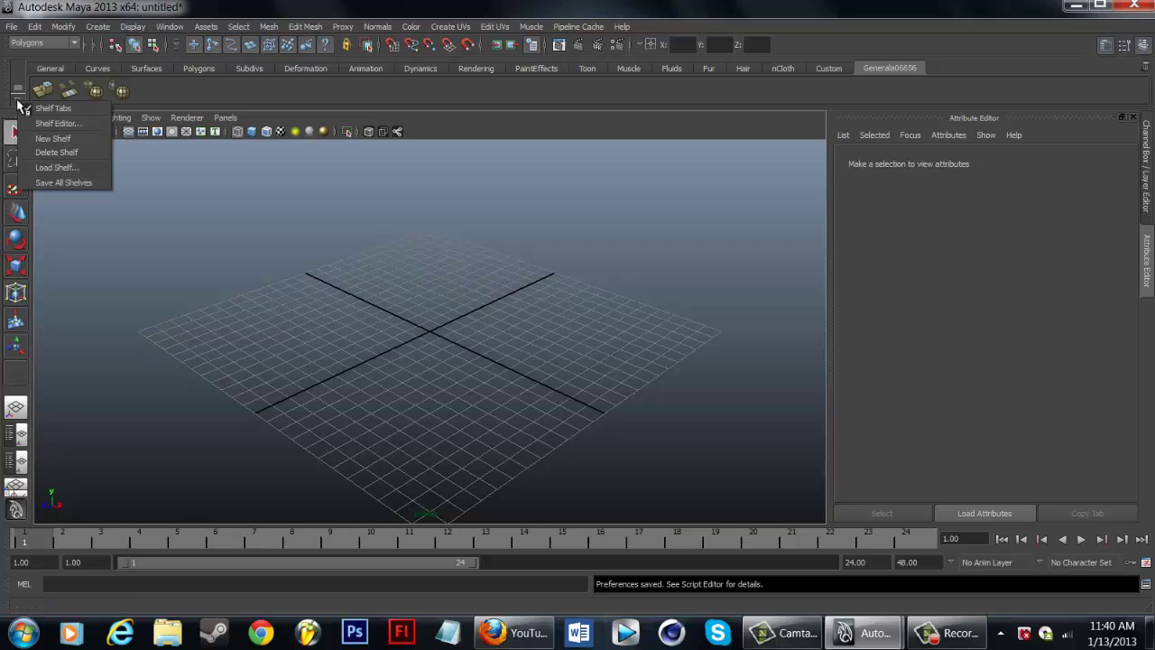
pyautogui.click(284, 99)
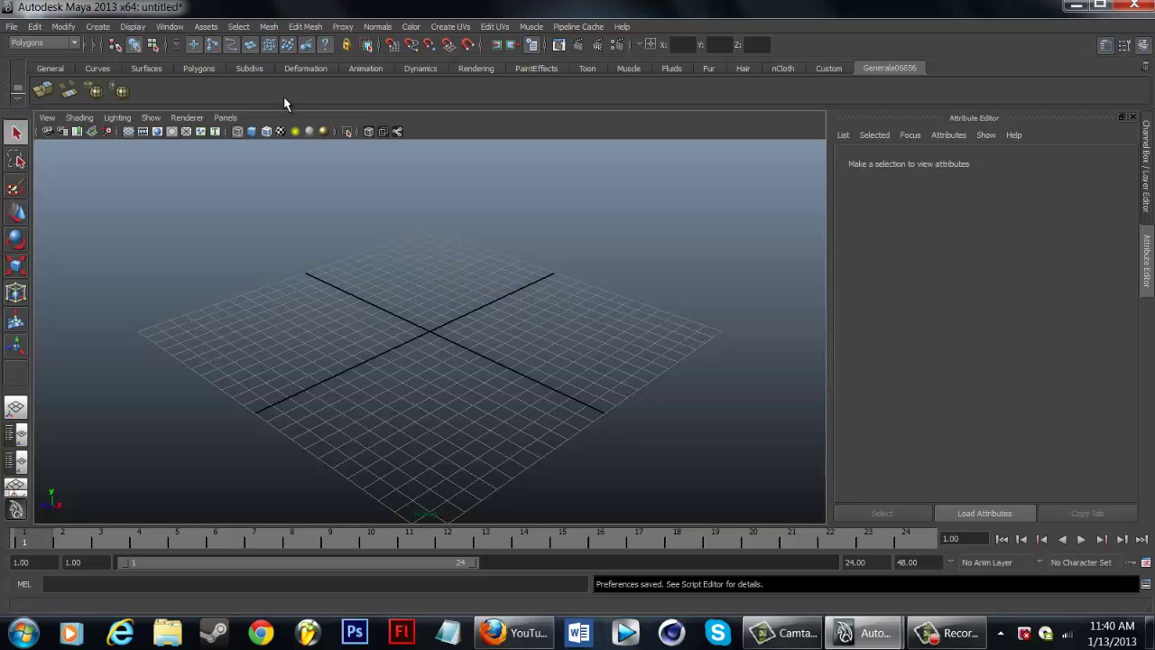
# Step: Try to create a new shelf named with the owner's nickname in possessive form followed by "Shelf"
pyautogui.click(16, 102)
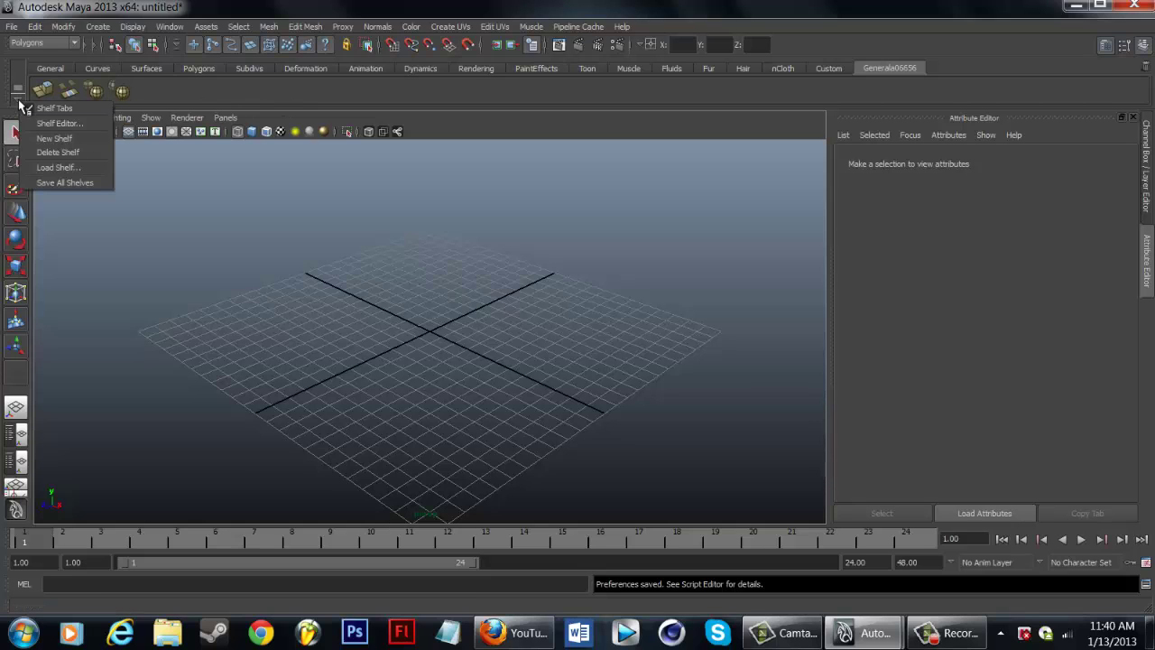
pyautogui.click(54, 138)
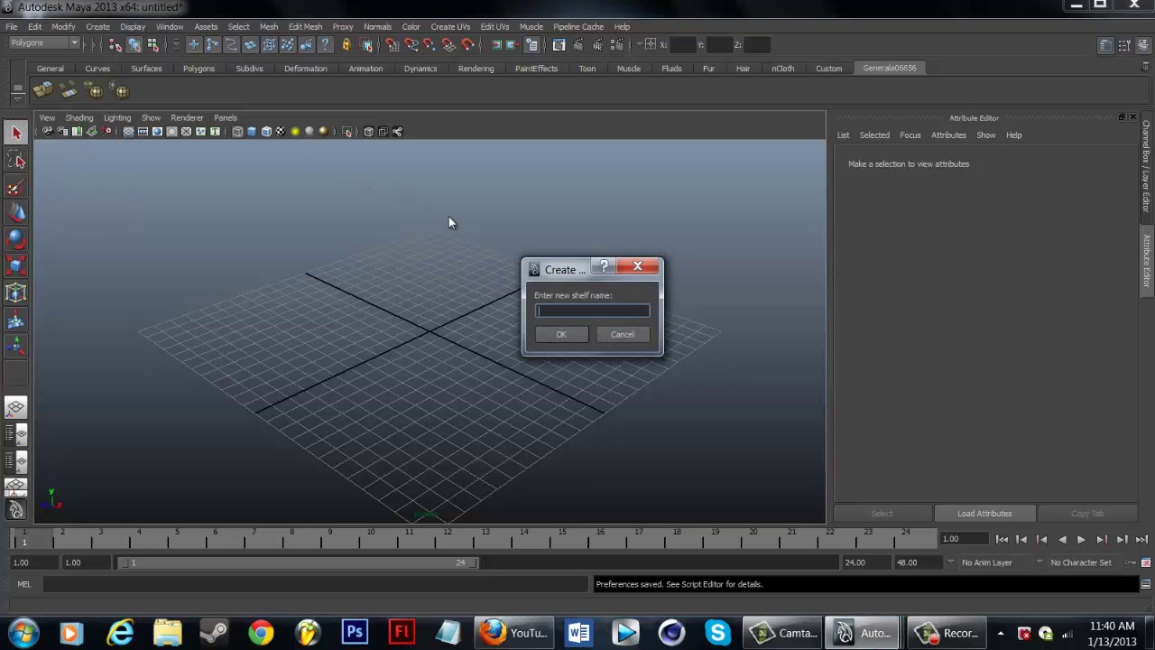
pyautogui.write("Zungo's Shelf")
pyautogui.click(561, 334)
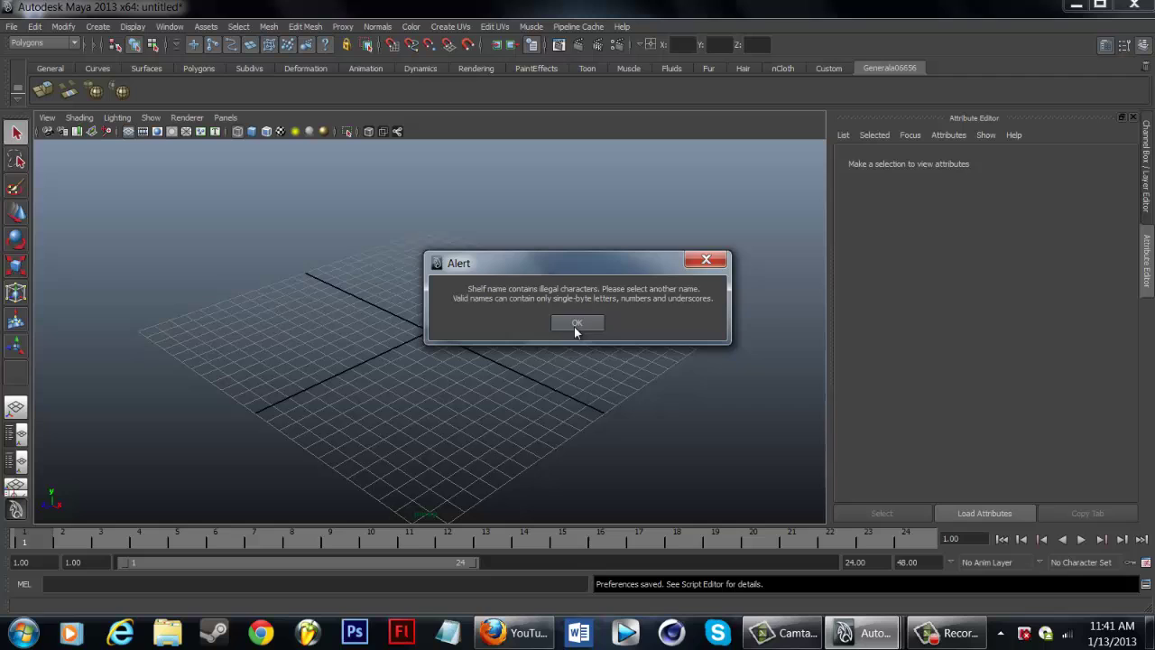
pyautogui.click(577, 323)
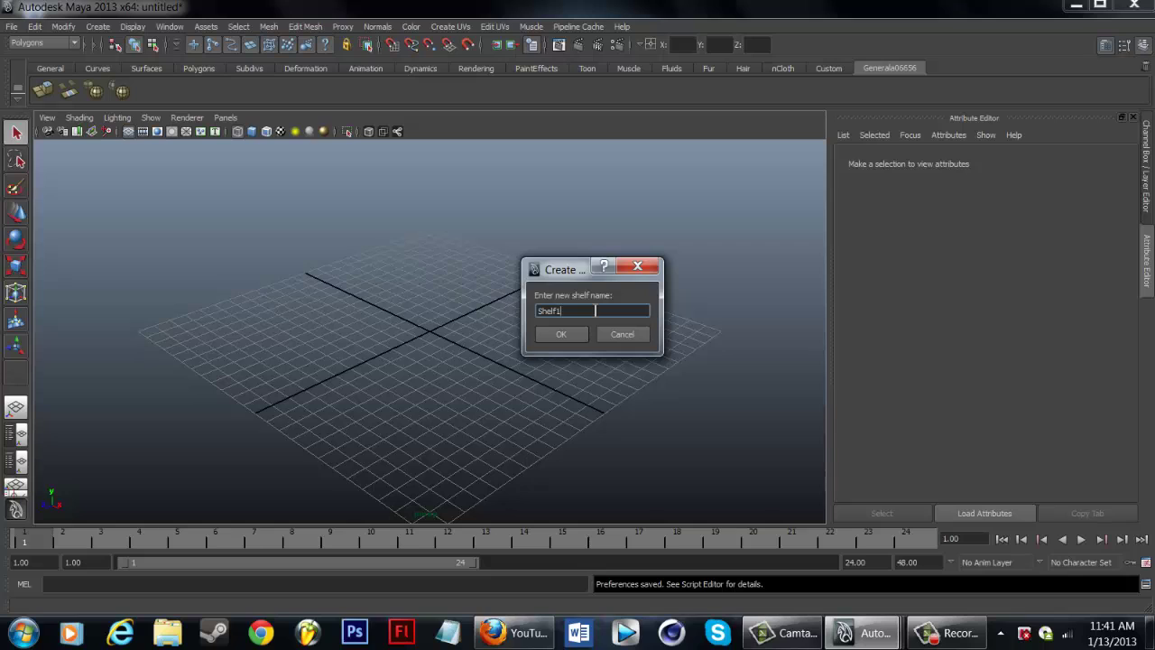
# Step: Name the new shelf Shelf1 and create it
pyautogui.write('Shelf1')
pyautogui.press('Return')
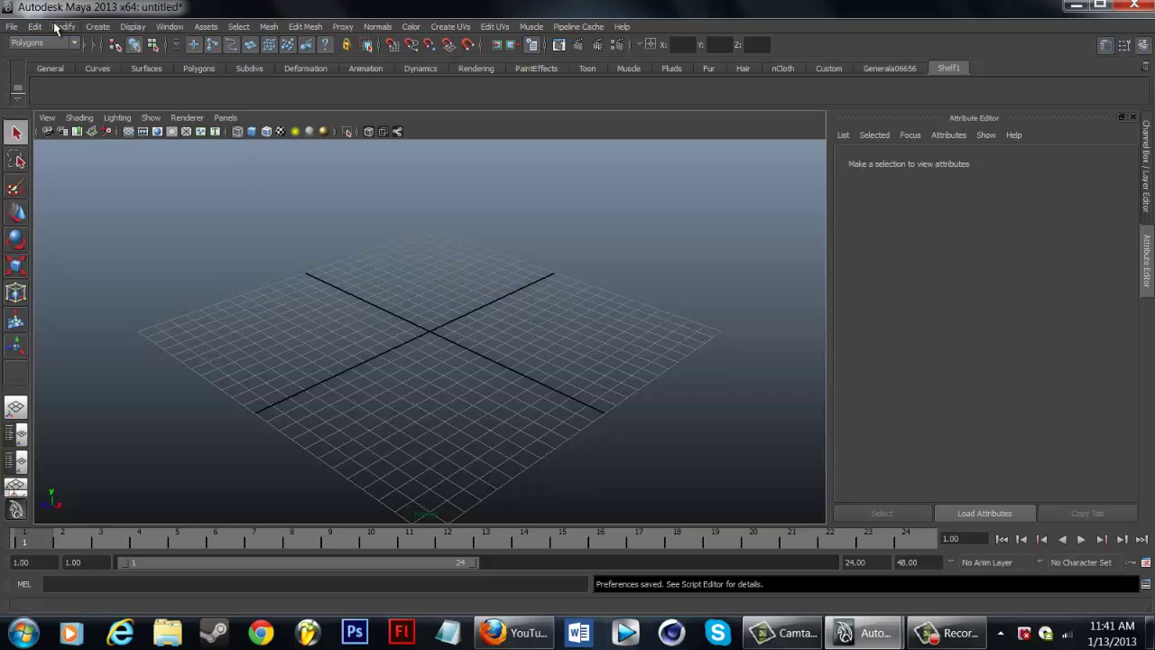
# Step: Add the Extrude and Merge mesh-editing commands to Shelf1 and compare it with the other user-made shelf
pyautogui.click(101, 27)
pyautogui.click(305, 27)
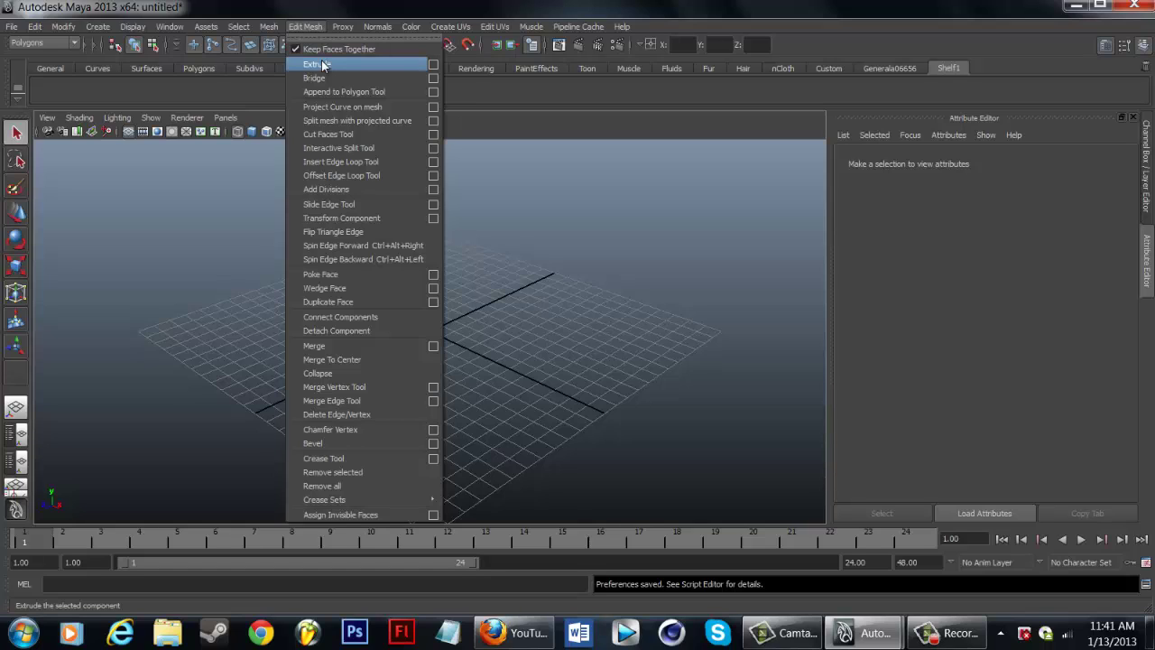
pyautogui.keyDown('ctrl'); pyautogui.keyDown('shift'); pyautogui.click(324, 66); pyautogui.keyUp('shift'); pyautogui.keyUp('ctrl')
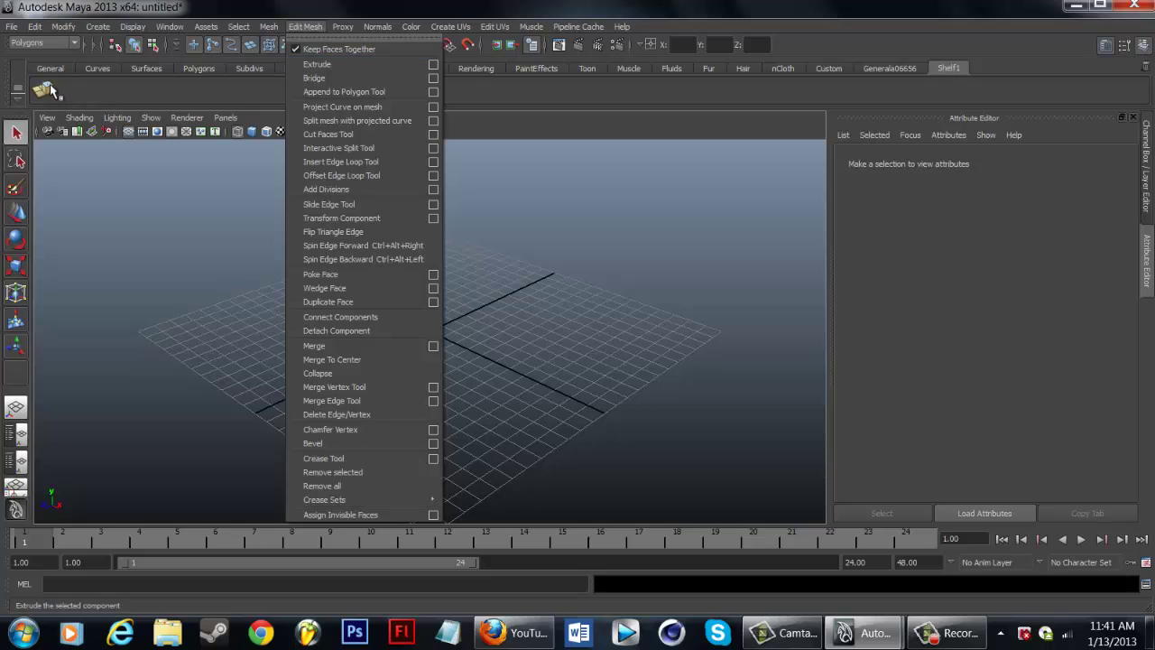
pyautogui.moveTo(45, 89)
pyautogui.mouseDown(button='middle')
pyautogui.moveTo(52, 98)
pyautogui.moveTo(35, 101)
pyautogui.moveTo(42, 92)
pyautogui.mouseUp(button='middle')
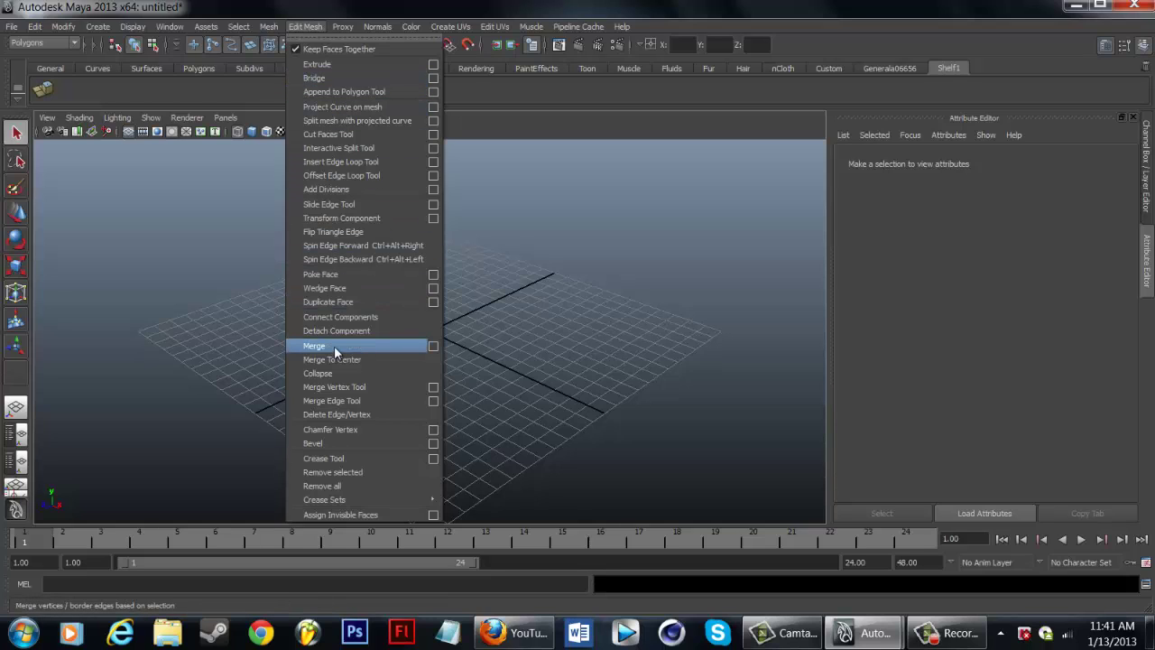
pyautogui.moveTo(334, 345); pyautogui.dragTo(67, 90, button='middle')
pyautogui.click(875, 68)
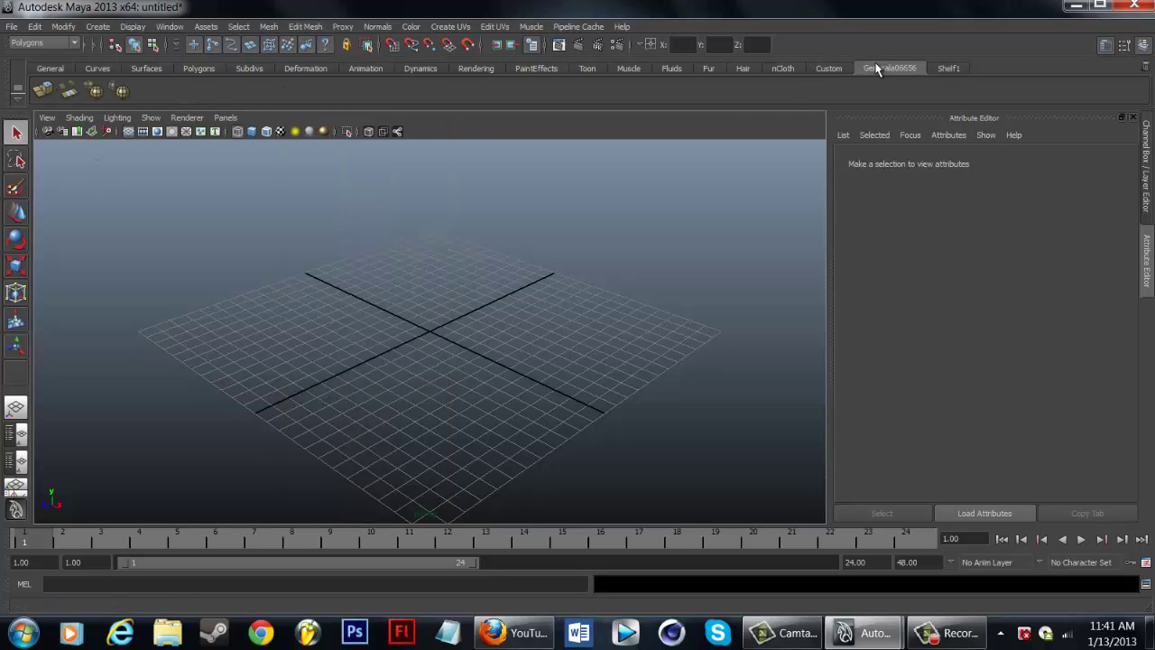
pyautogui.click(949, 69)
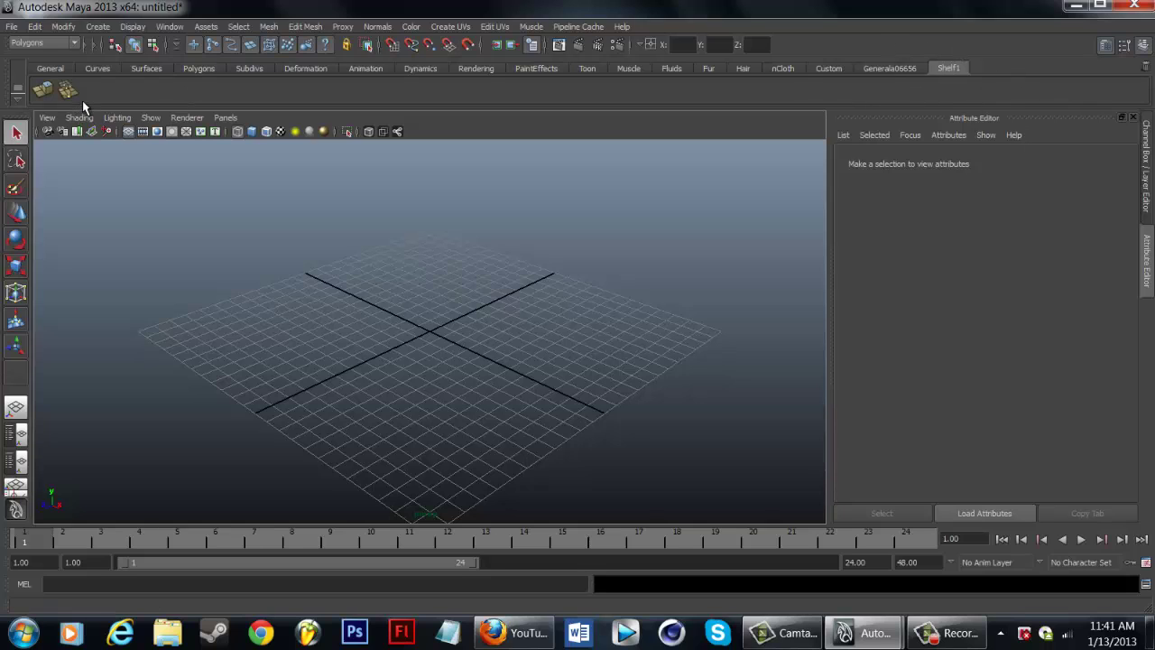
pyautogui.click(16, 97)
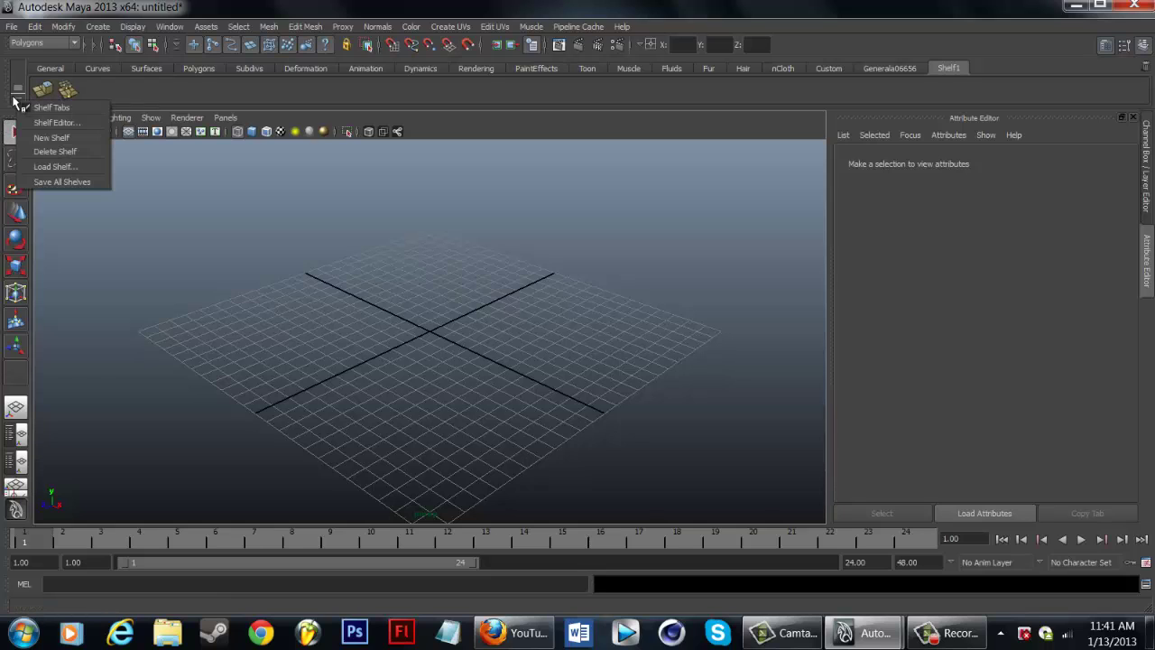
pyautogui.click(58, 171)
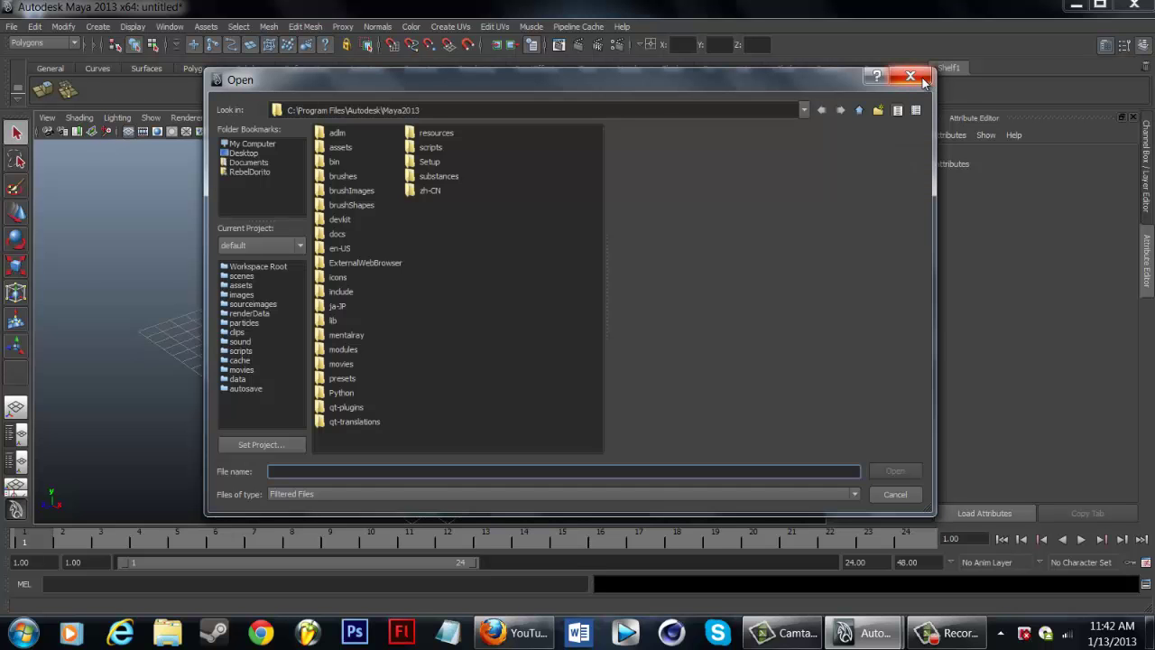
pyautogui.click(918, 77)
# Step: Open the Shelf Editor and examine the settings of the Extrude and Merge items in Shelf1
pyautogui.click(17, 94)
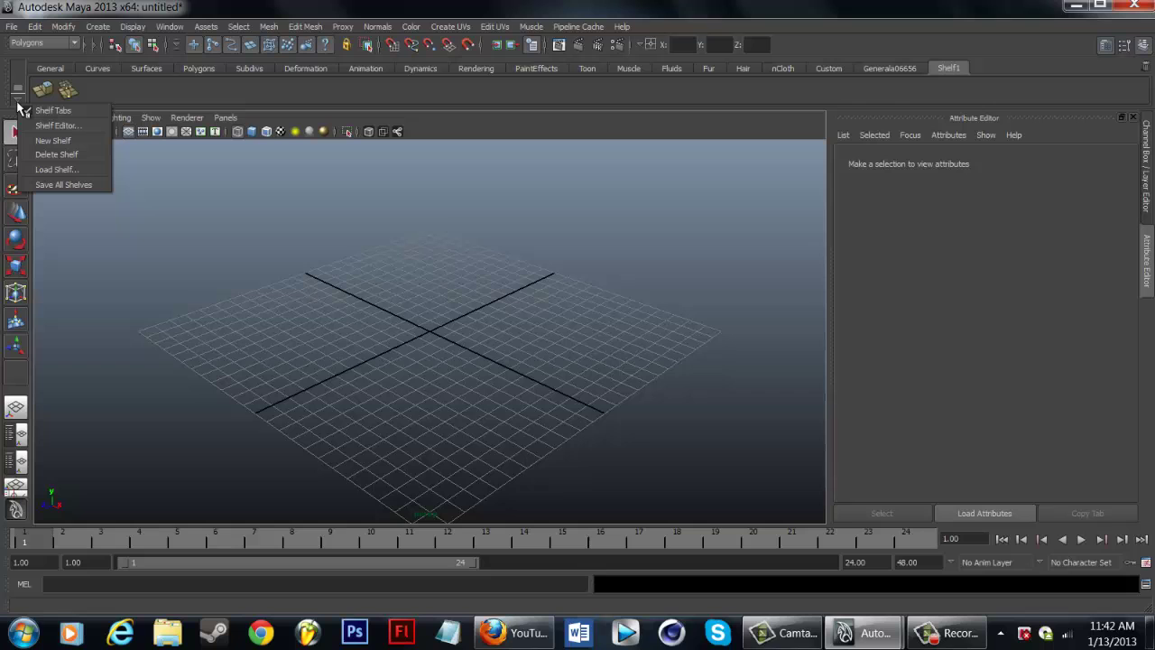
pyautogui.click(54, 125)
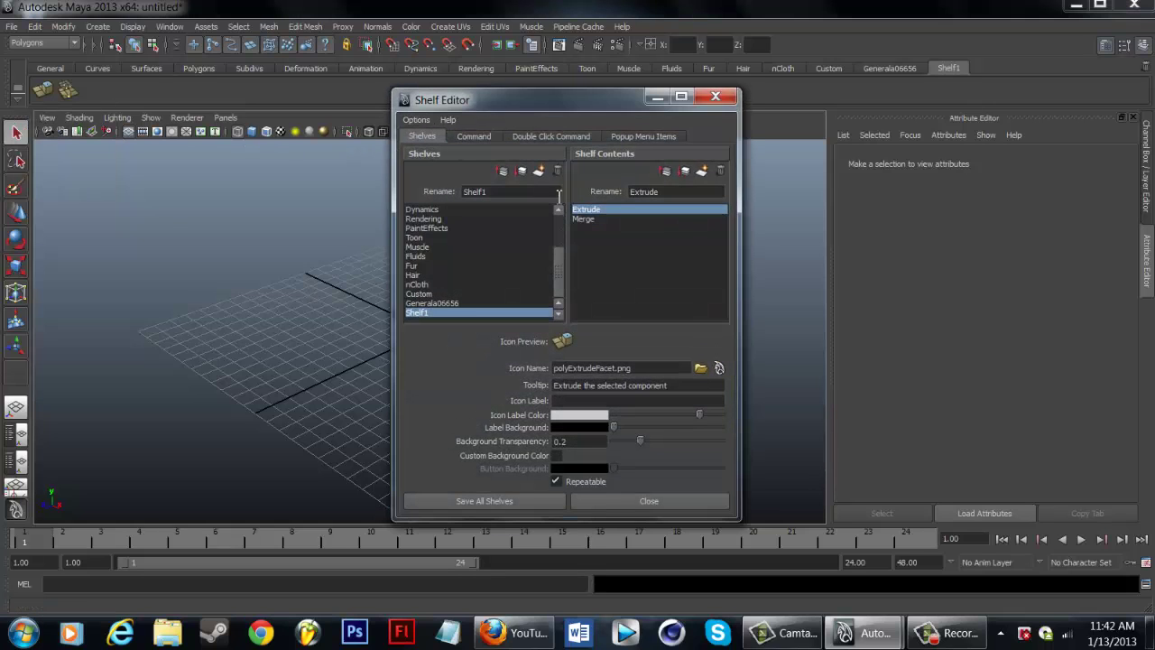
pyautogui.click(590, 219)
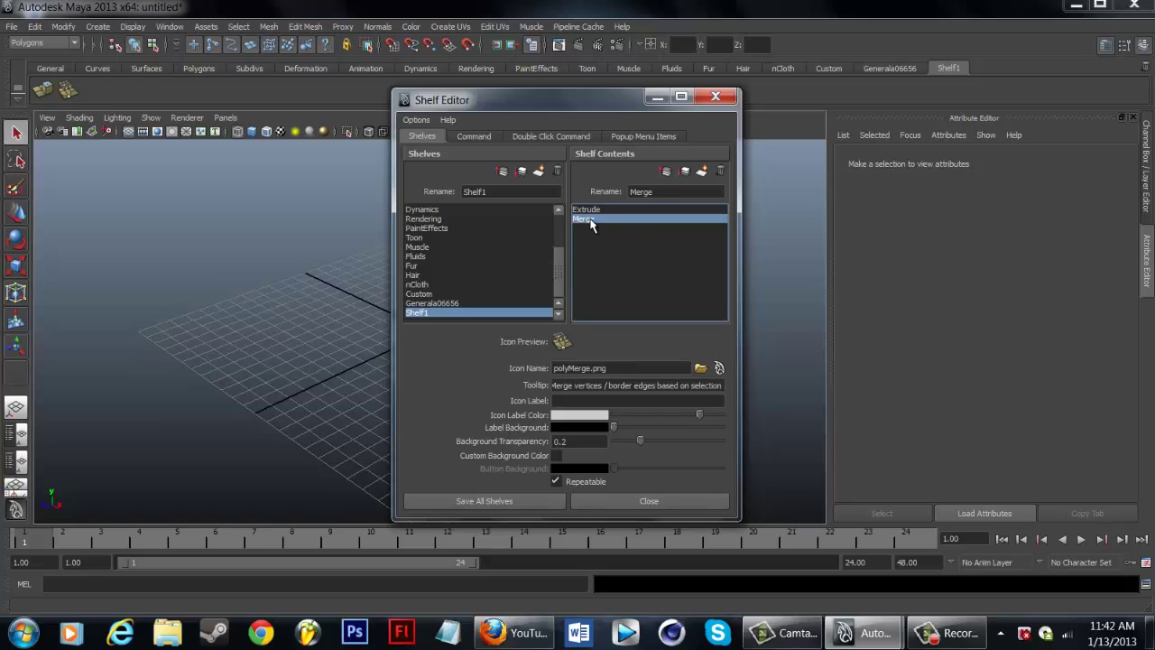
pyautogui.click(588, 210)
pyautogui.click(581, 219)
pyautogui.click(582, 209)
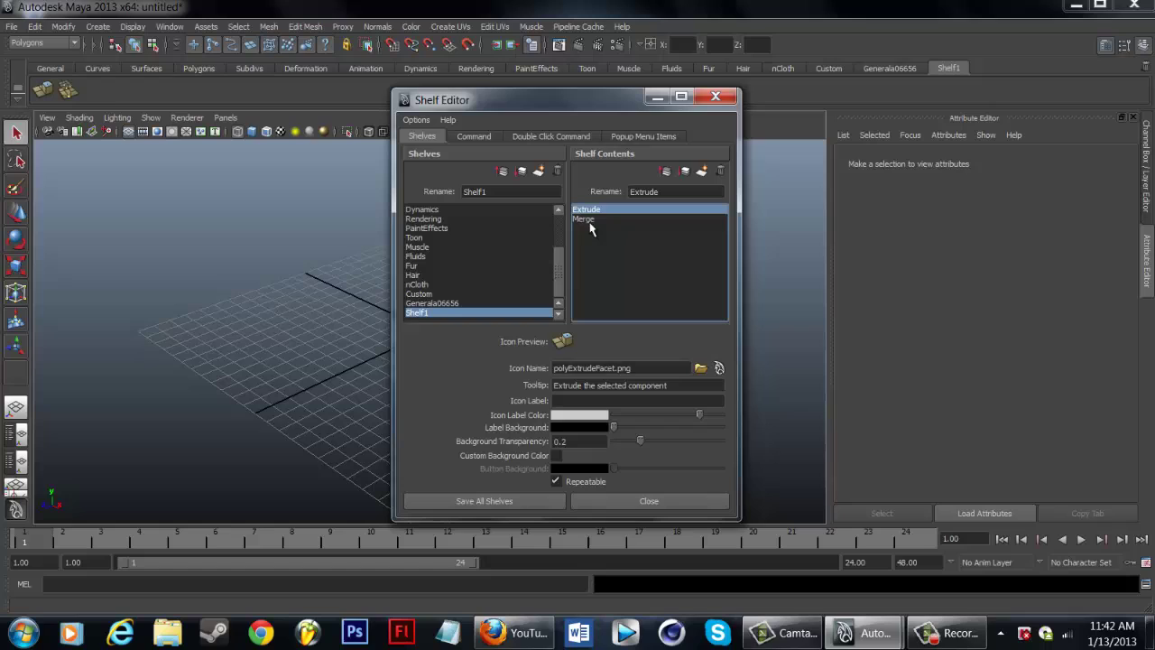
# Step: Delete the Merge and Extrude items from Shelf1
pyautogui.click(589, 220)
pyautogui.press('Delete')
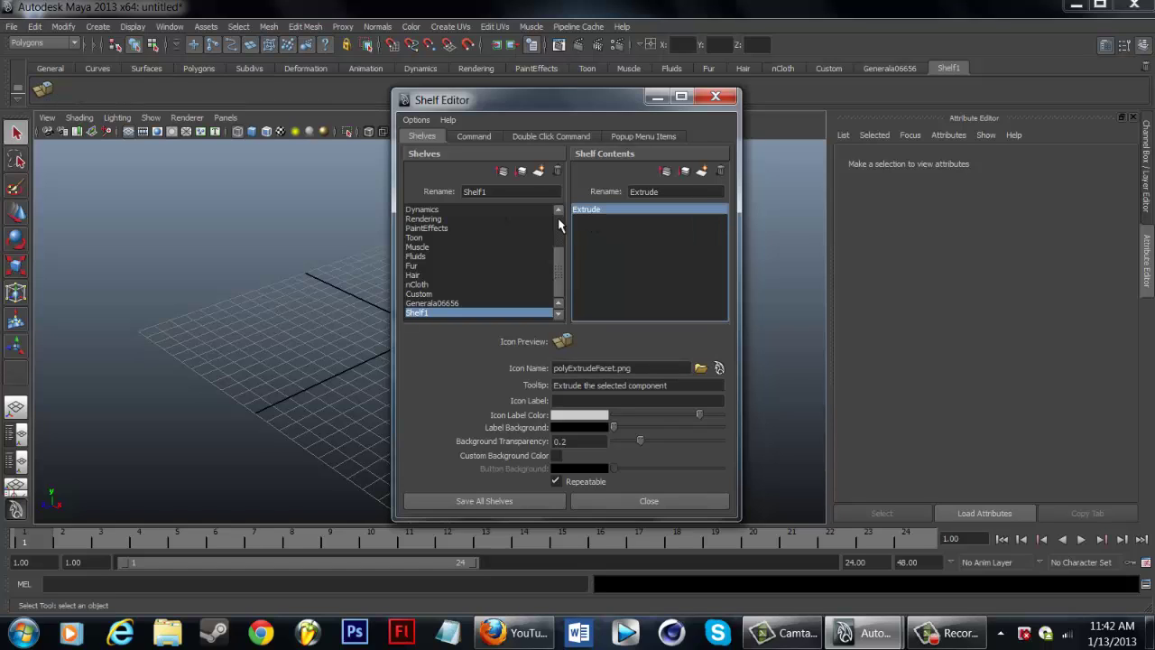
pyautogui.press('Delete')
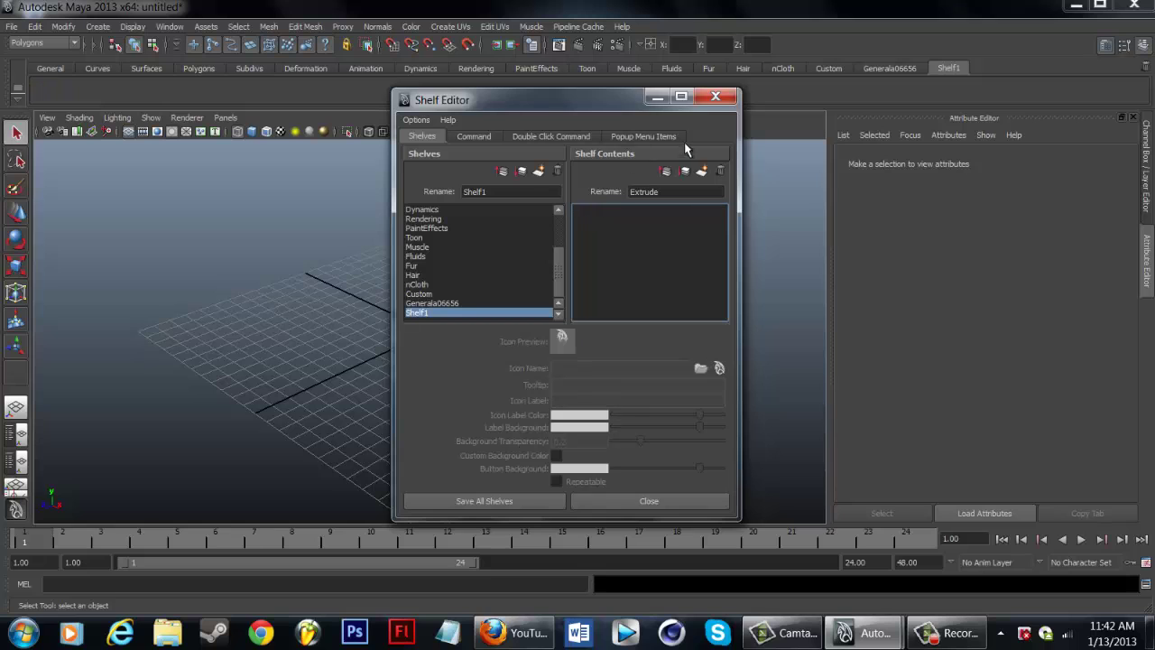
# Step: Close the Shelf Editor and delete the emptied Shelf1 from the shelves
pyautogui.click(716, 100)
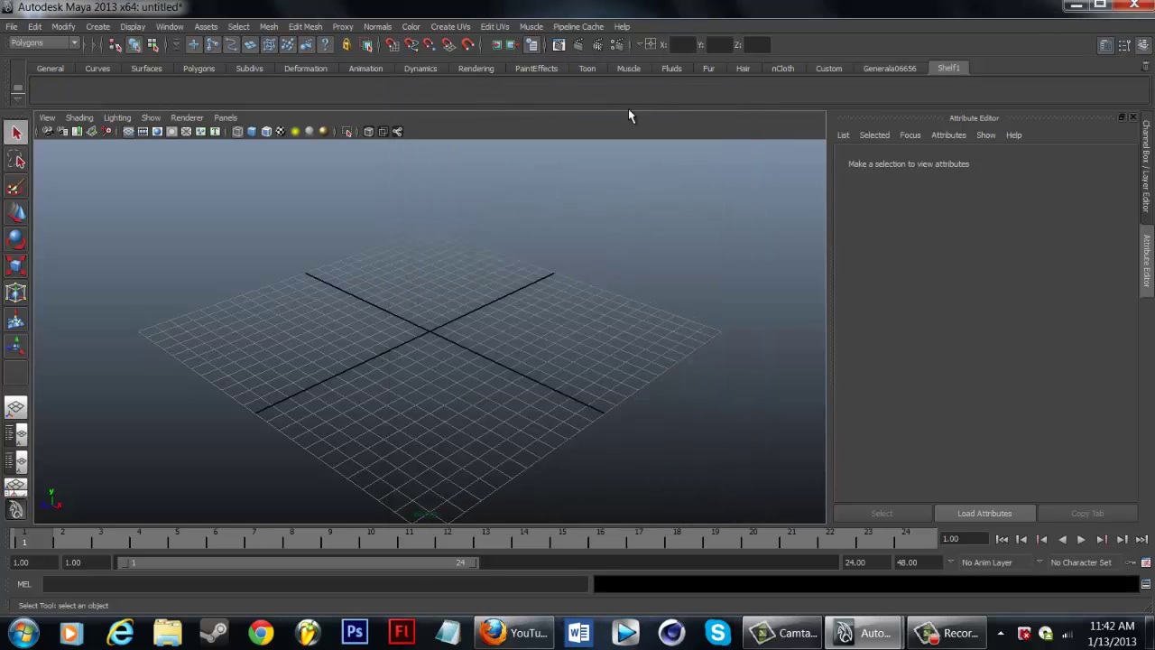
pyautogui.click(20, 101)
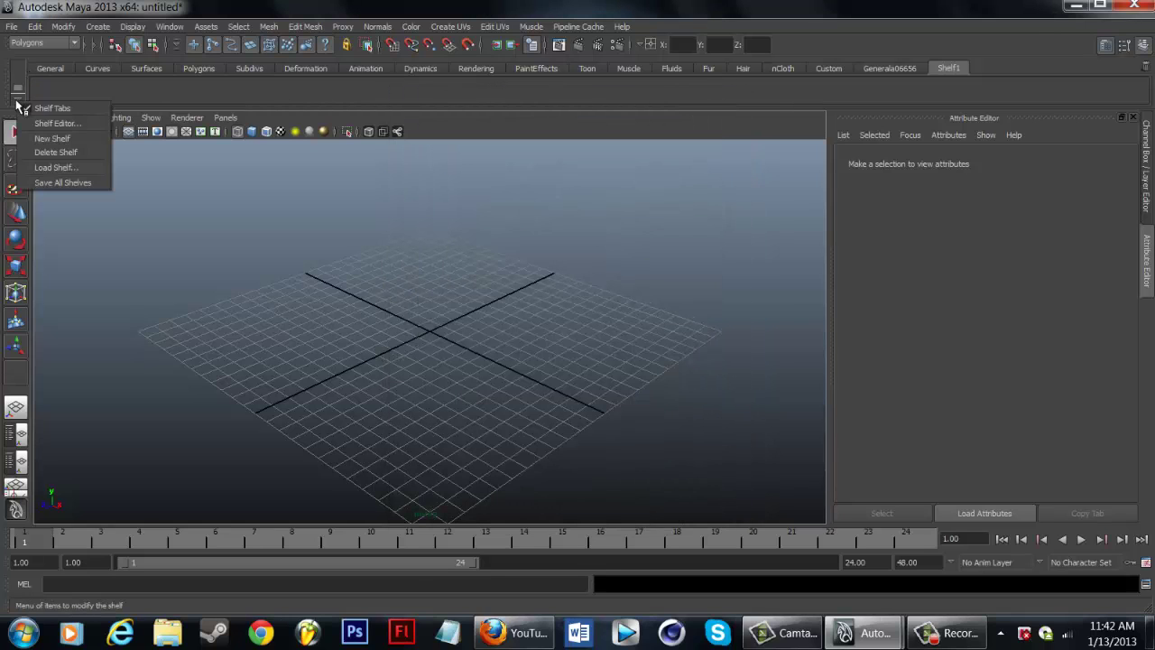
pyautogui.click(62, 153)
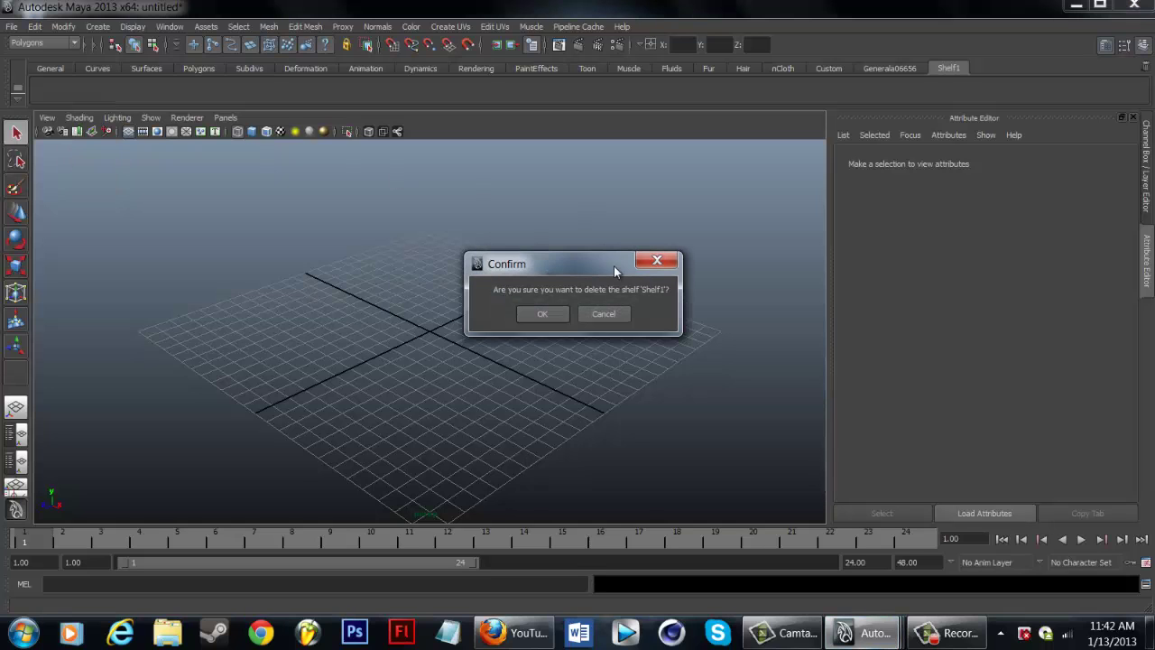
pyautogui.click(549, 315)
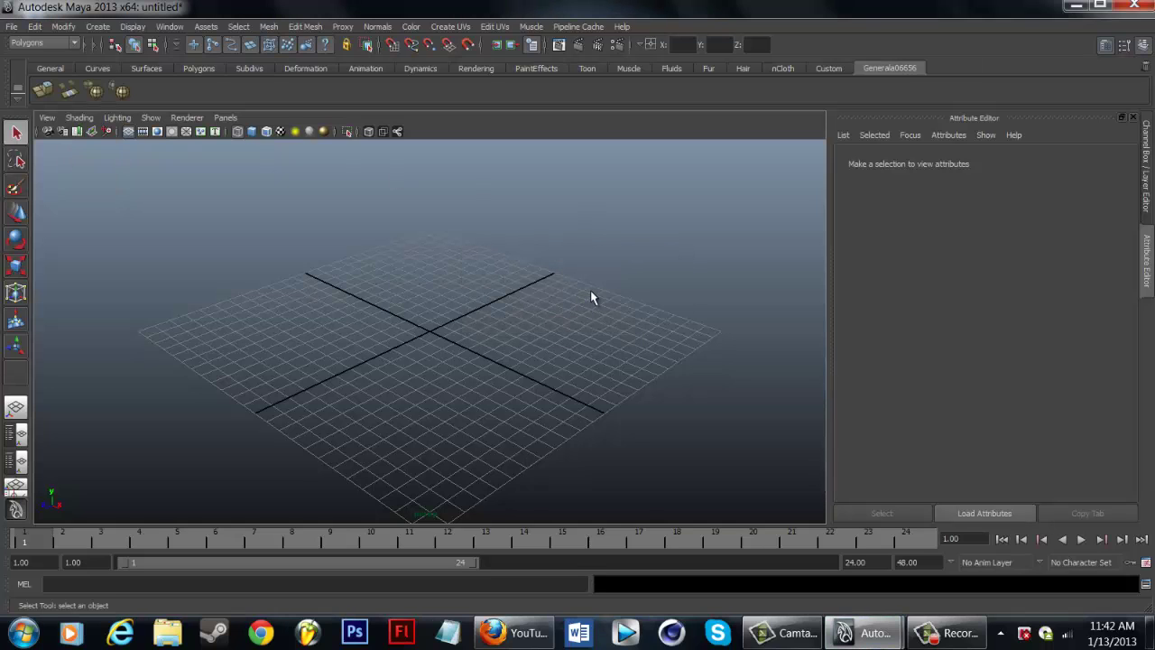
# Step: Compare the Custom and Generala06656 shelves and delete the Generala06656 shelf
pyautogui.click(16, 102)
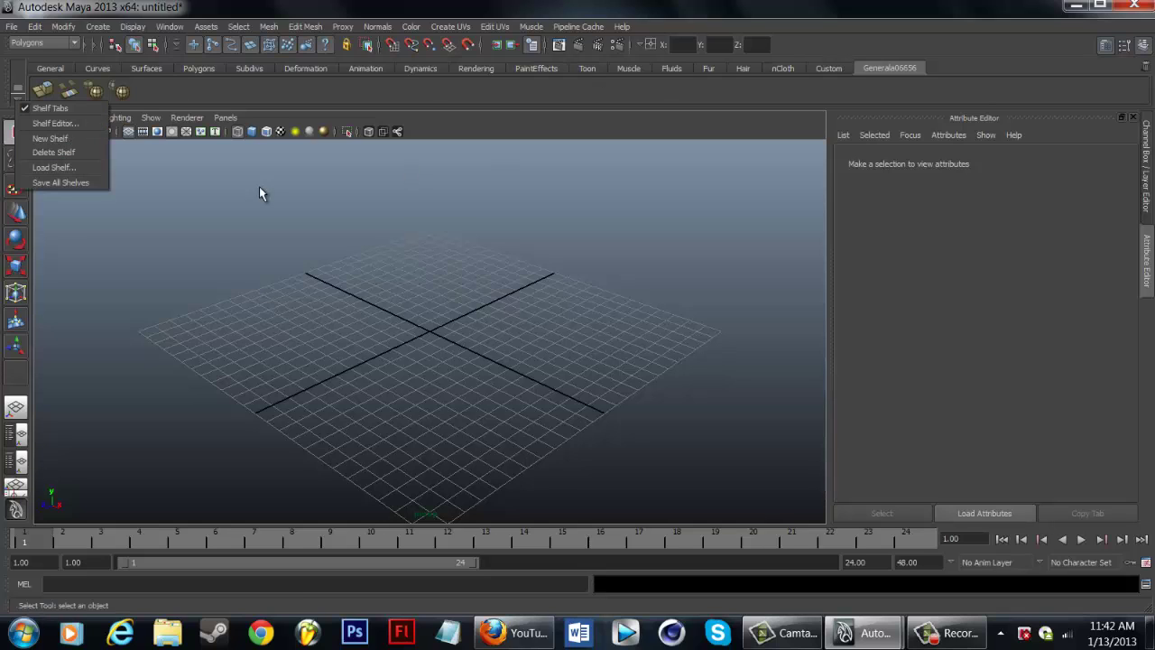
pyautogui.click(283, 91)
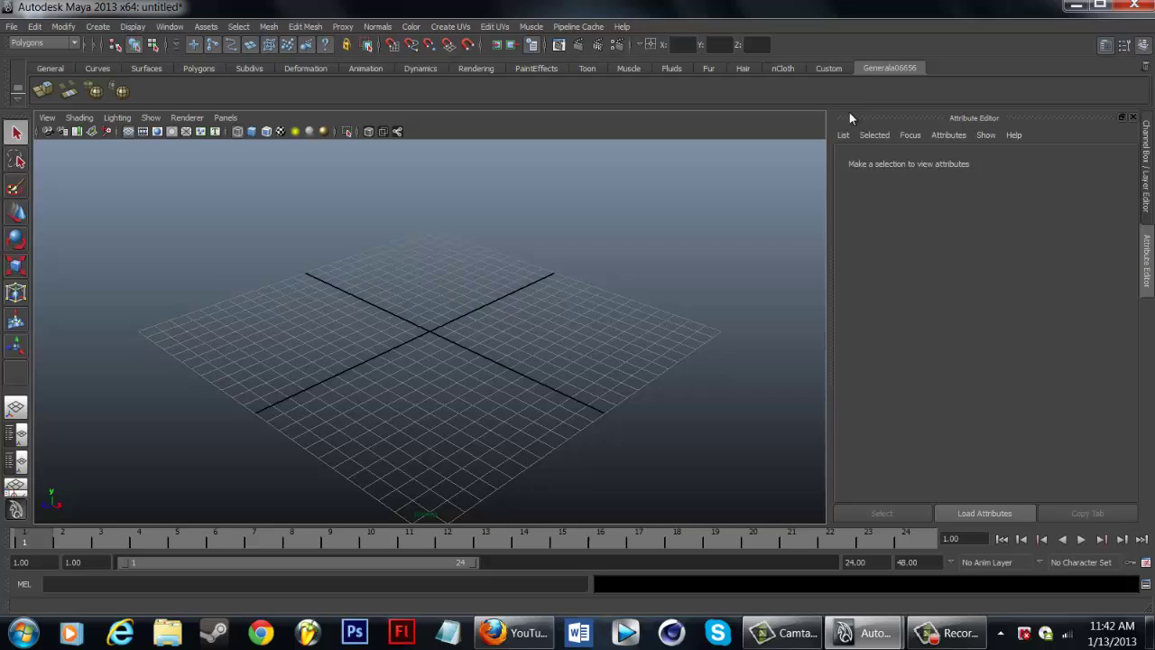
pyautogui.click(837, 72)
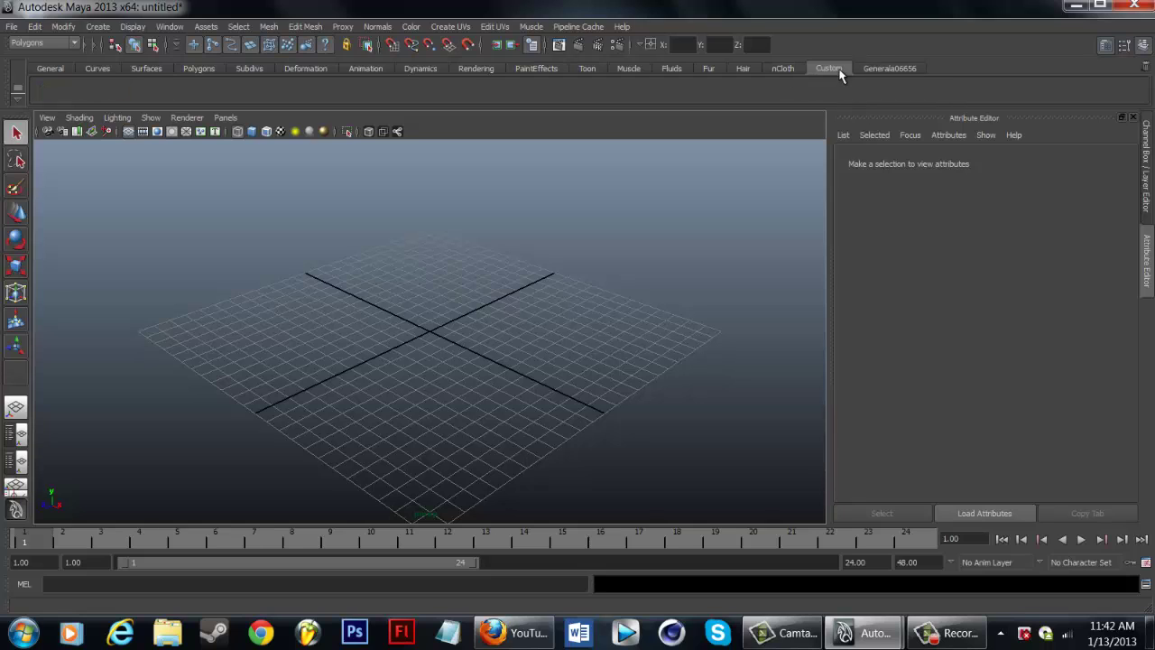
pyautogui.click(866, 68)
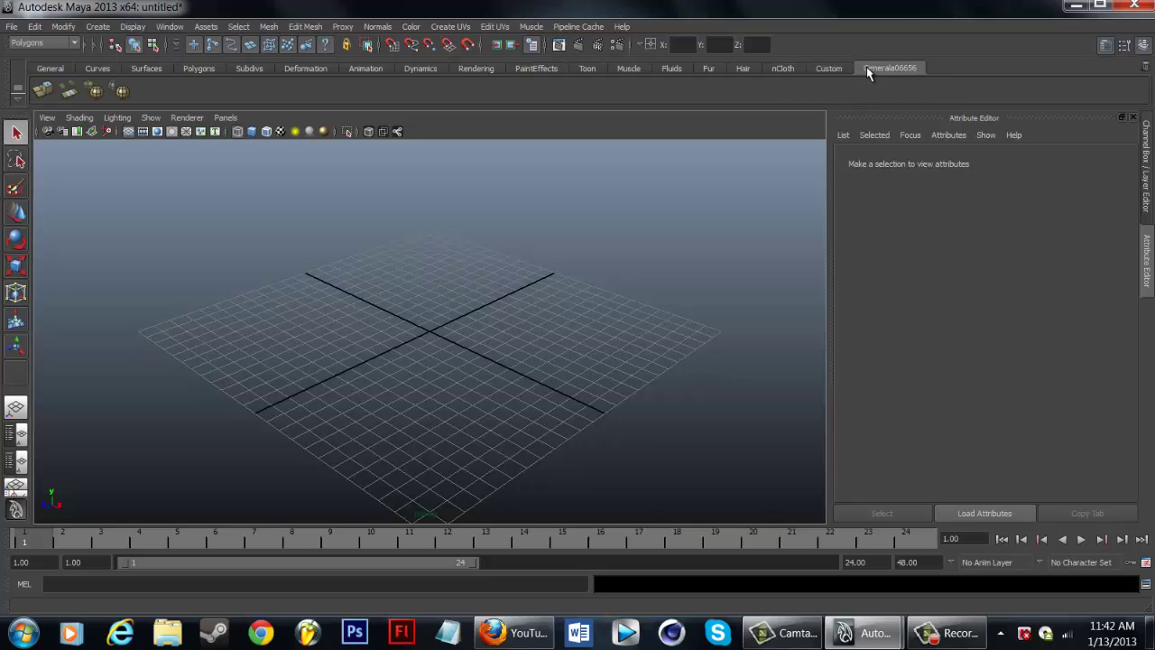
pyautogui.click(17, 90)
pyautogui.click(56, 151)
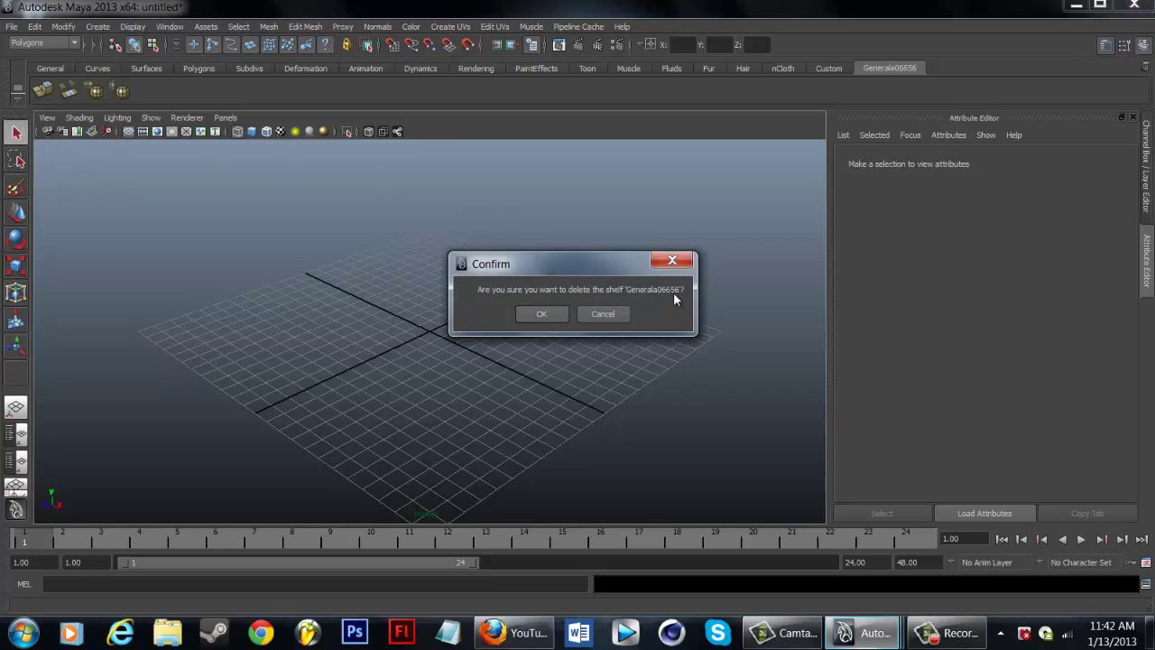
pyautogui.click(550, 317)
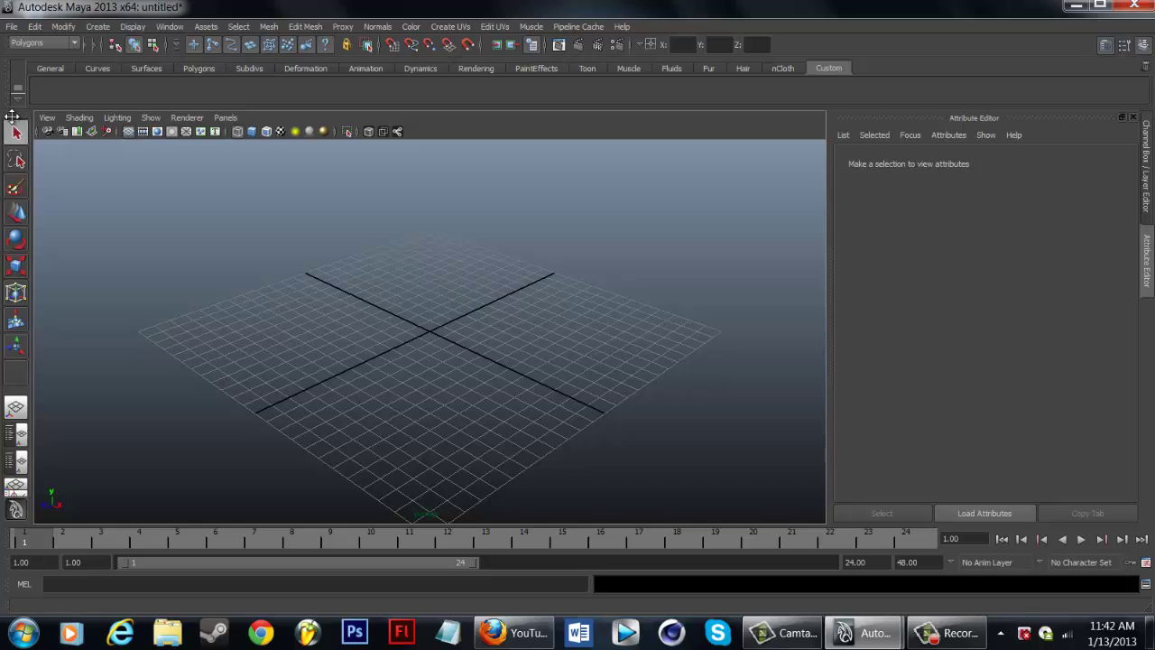
# Step: Move the Tool Box and the Attribute Editor out of place and dock them back in the main window
pyautogui.moveTo(11, 117); pyautogui.dragTo(175, 226)
pyautogui.moveTo(899, 122); pyautogui.dragTo(1152, 313)
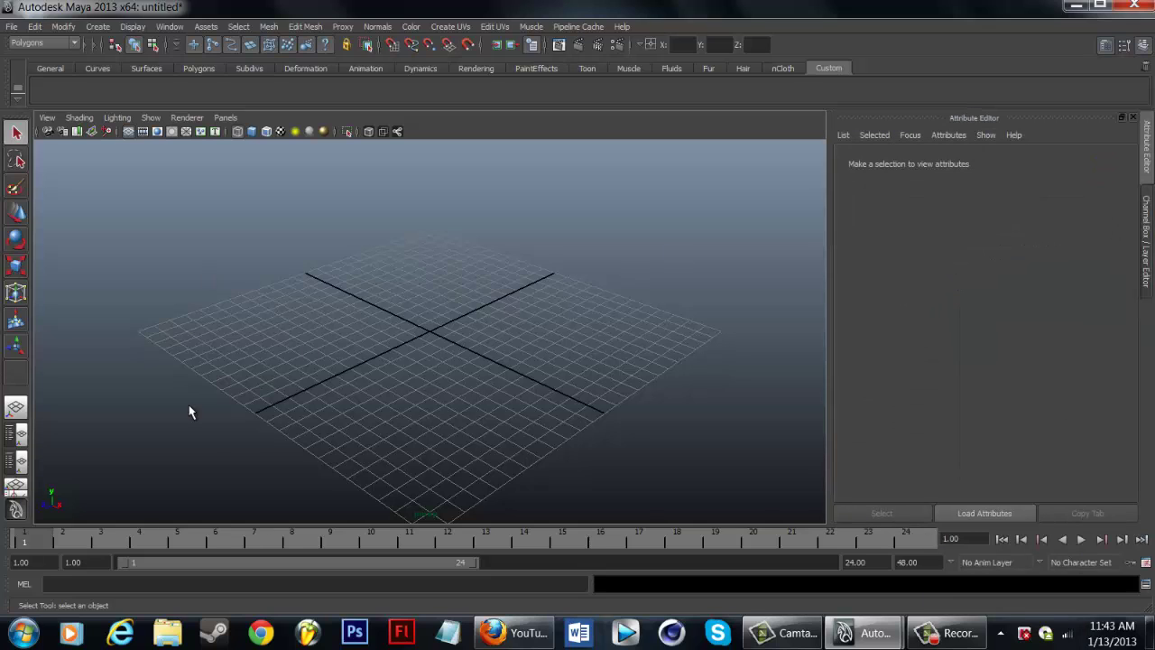
pyautogui.click(34, 26)
pyautogui.click(280, 246)
# Step: Cycle the perspective viewport background through its solid colours and return it to the blue gradient
pyautogui.scroll(-5, 588, 406)
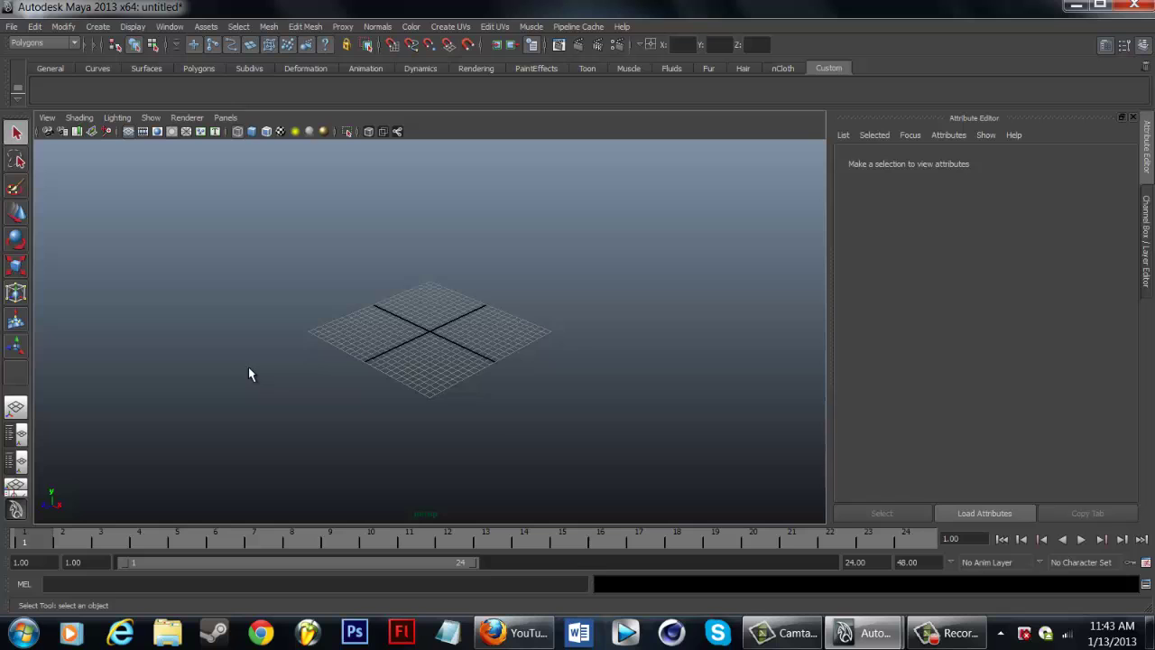
pyautogui.scroll(5, 250, 374)
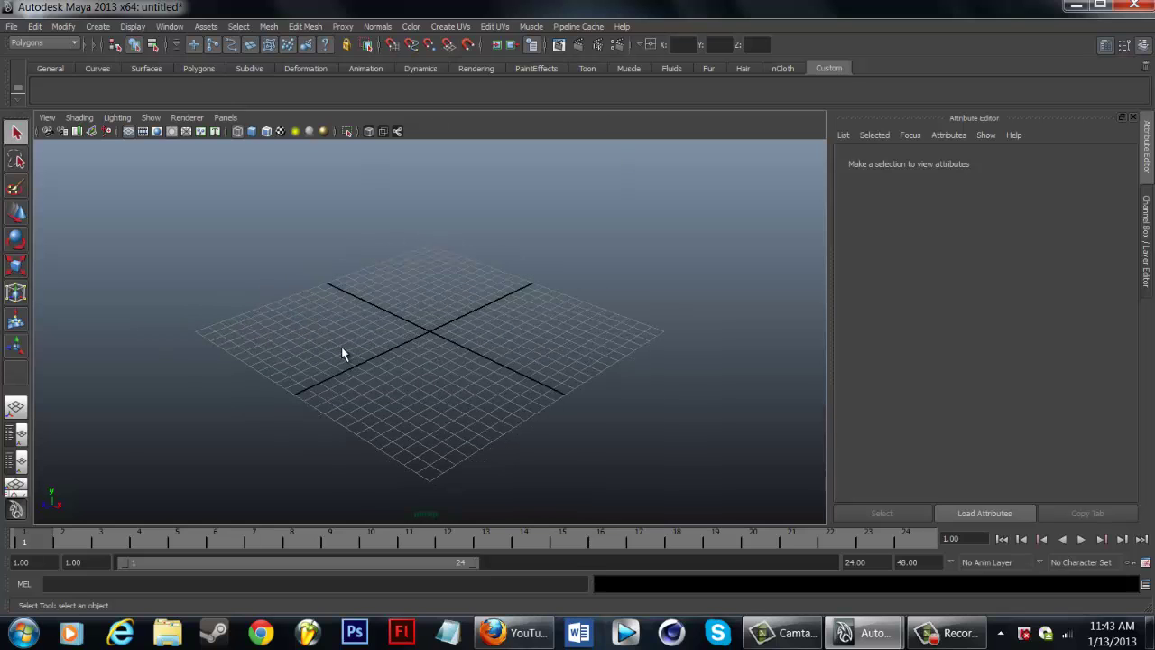
pyautogui.hotkey('alt', 'b')
pyautogui.hotkey('alt', 'b')
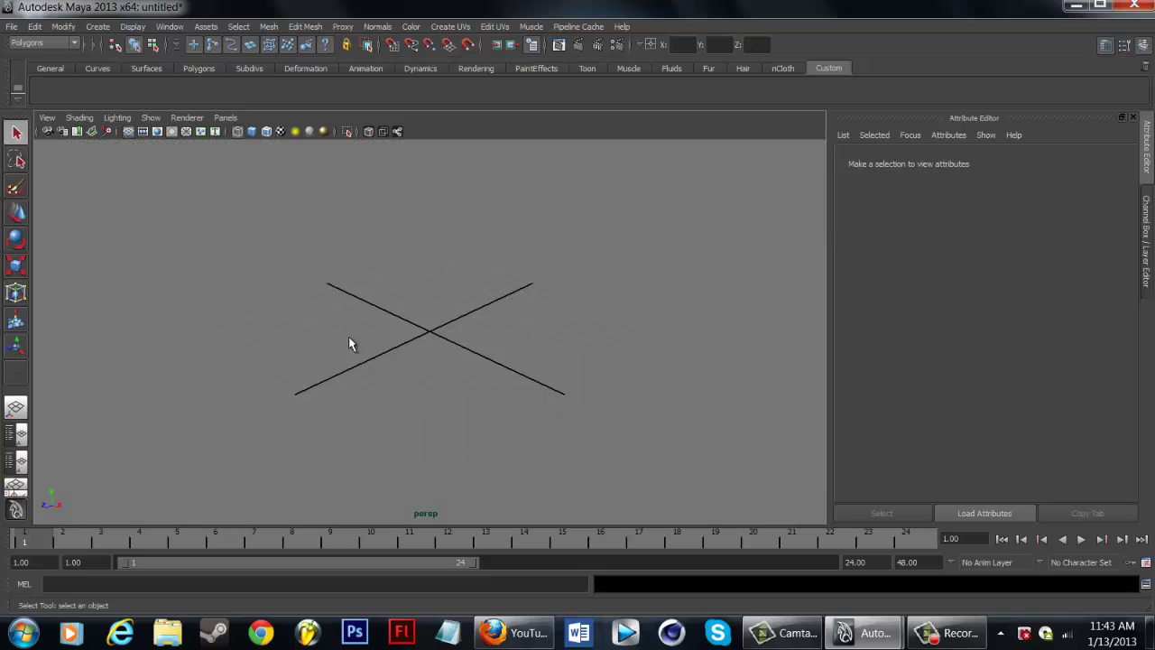
pyautogui.hotkey('alt', 'b')
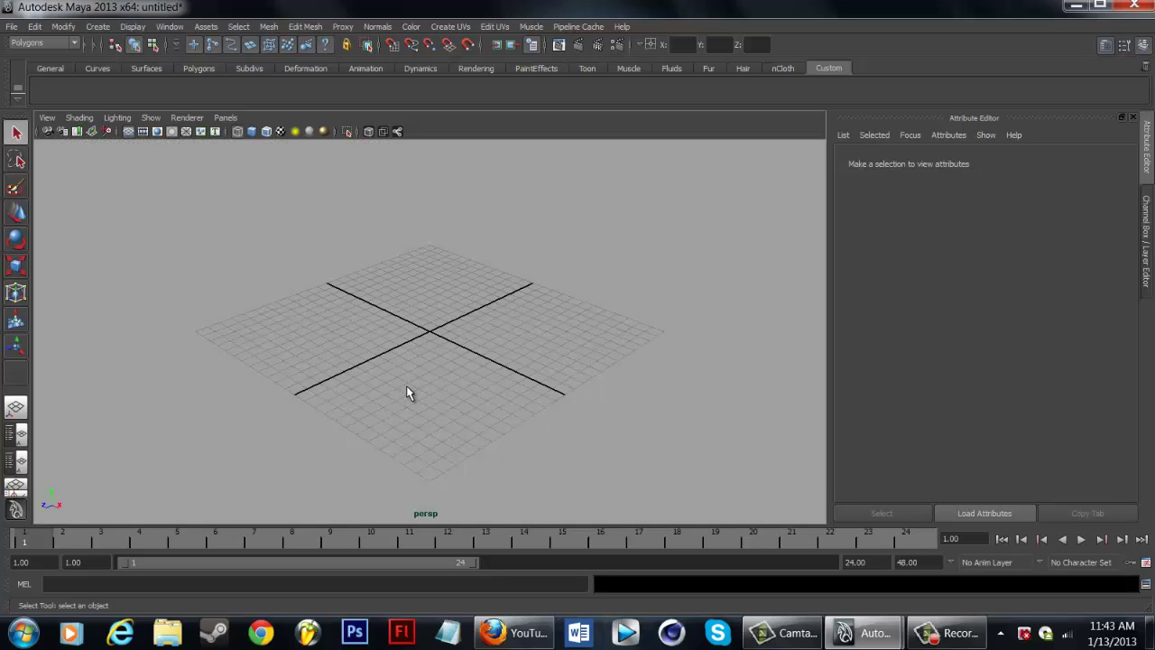
pyautogui.scroll(-2, 413, 426)
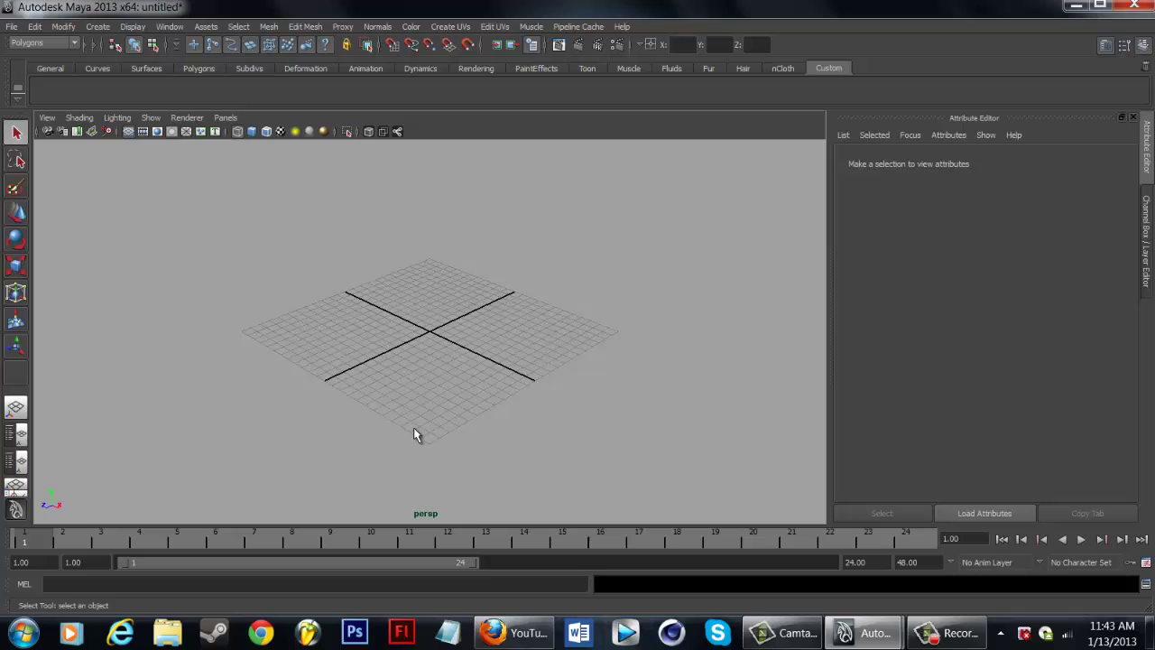
pyautogui.scroll(5, 413, 427)
pyautogui.scroll(-3, 413, 427)
pyautogui.hotkey('alt', 'b')
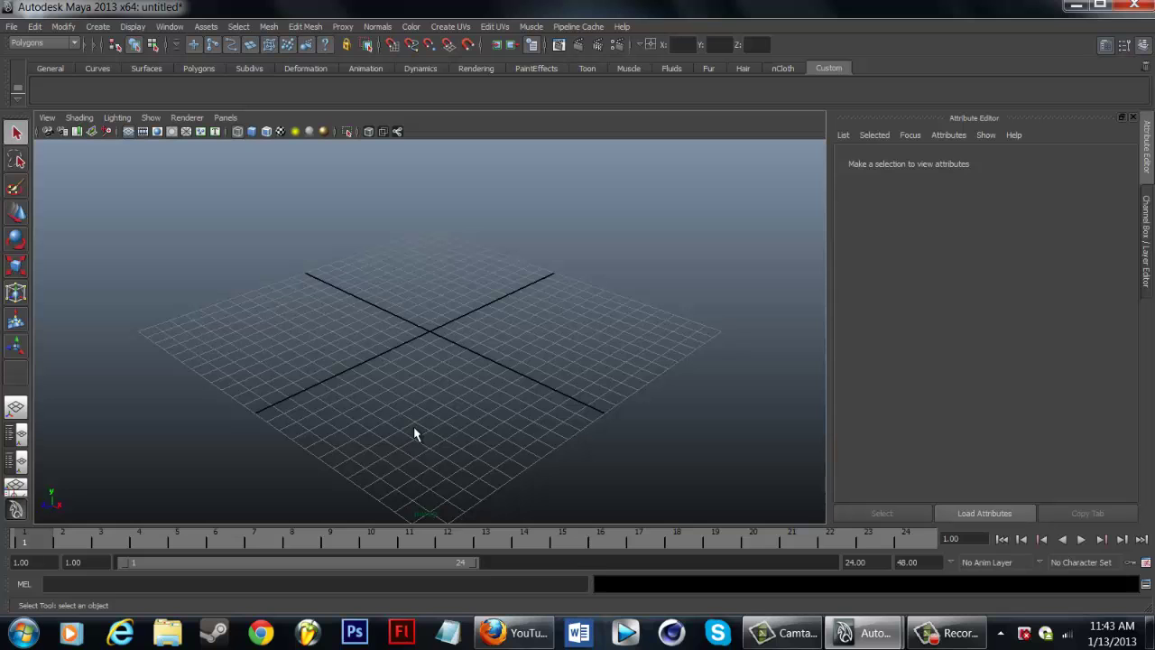
pyautogui.scroll(-4, 417, 431)
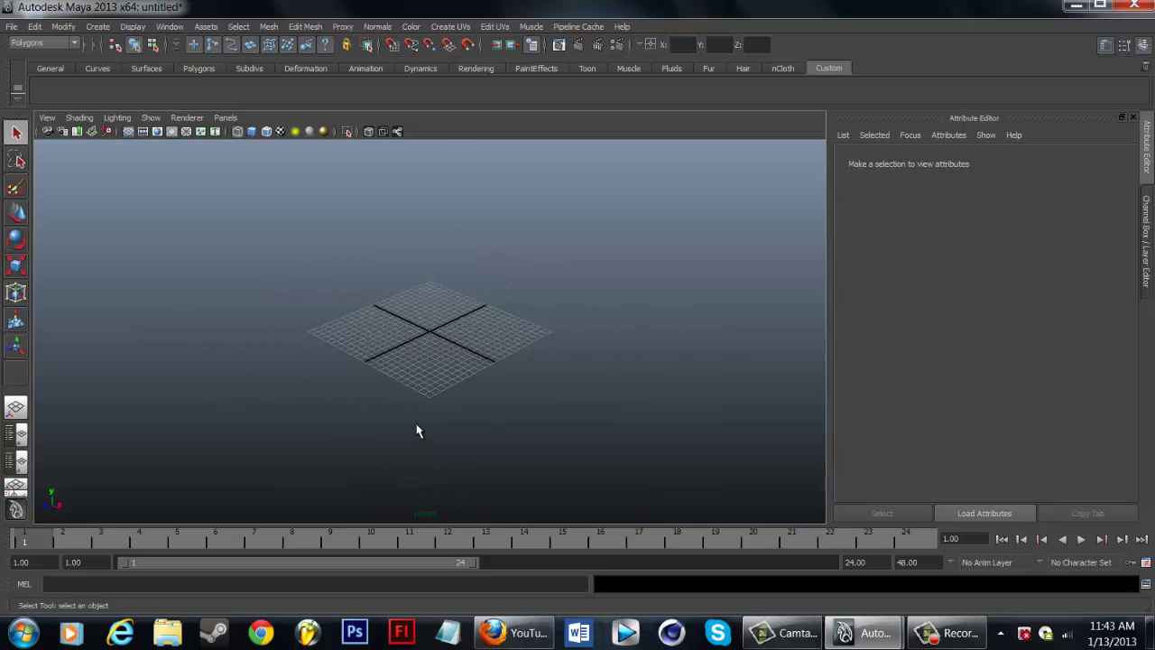
# Step: Import the Minecraft Face Rig Test file from the desktop into the scene
pyautogui.moveTo(400, 5); pyautogui.dragTo(544, 72)
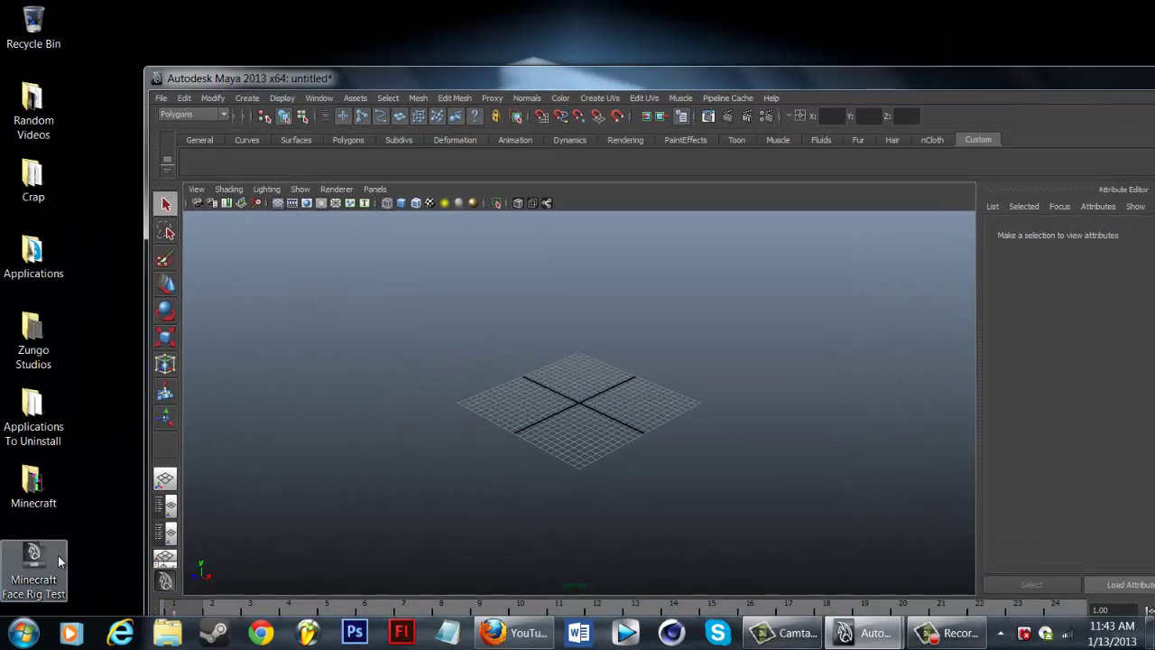
pyautogui.moveTo(56, 556); pyautogui.dragTo(524, 404)
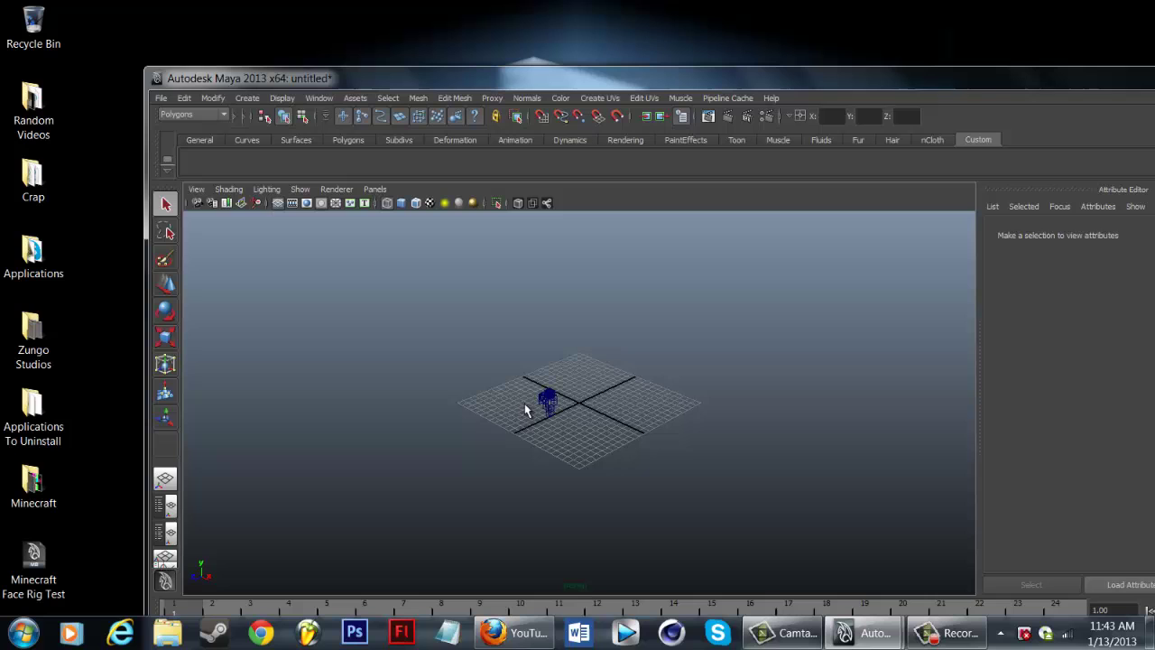
pyautogui.scroll(10, 541, 423)
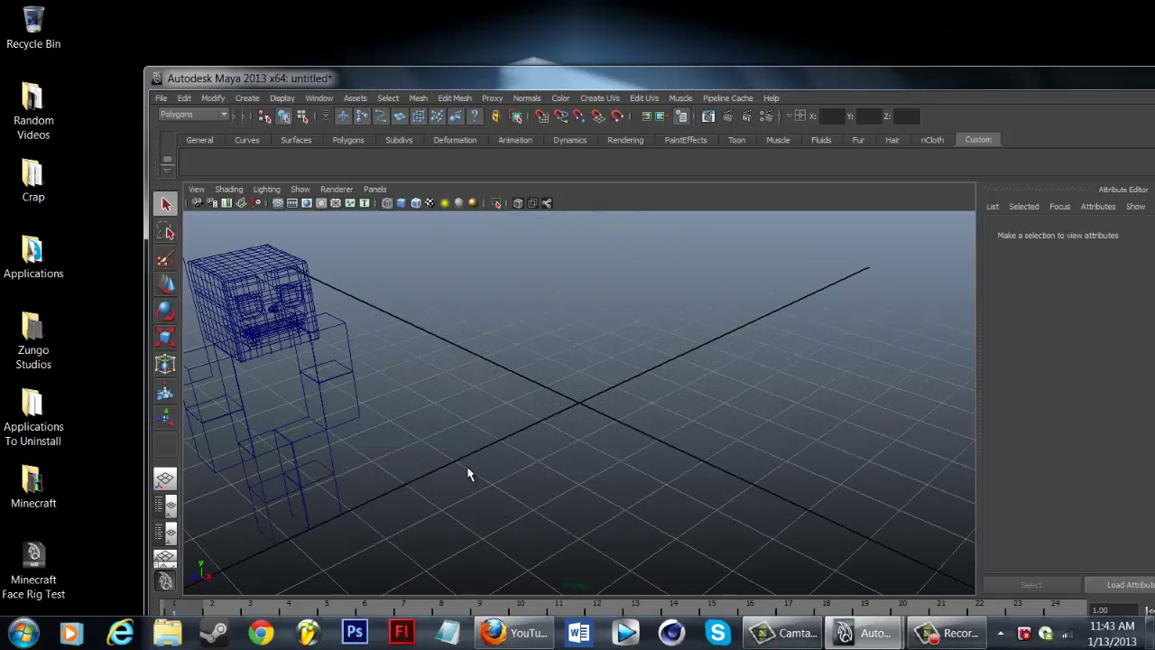
pyautogui.keyDown('alt'); pyautogui.moveTo(389, 462); pyautogui.dragTo(387, 236, button='right'); pyautogui.keyUp('alt')
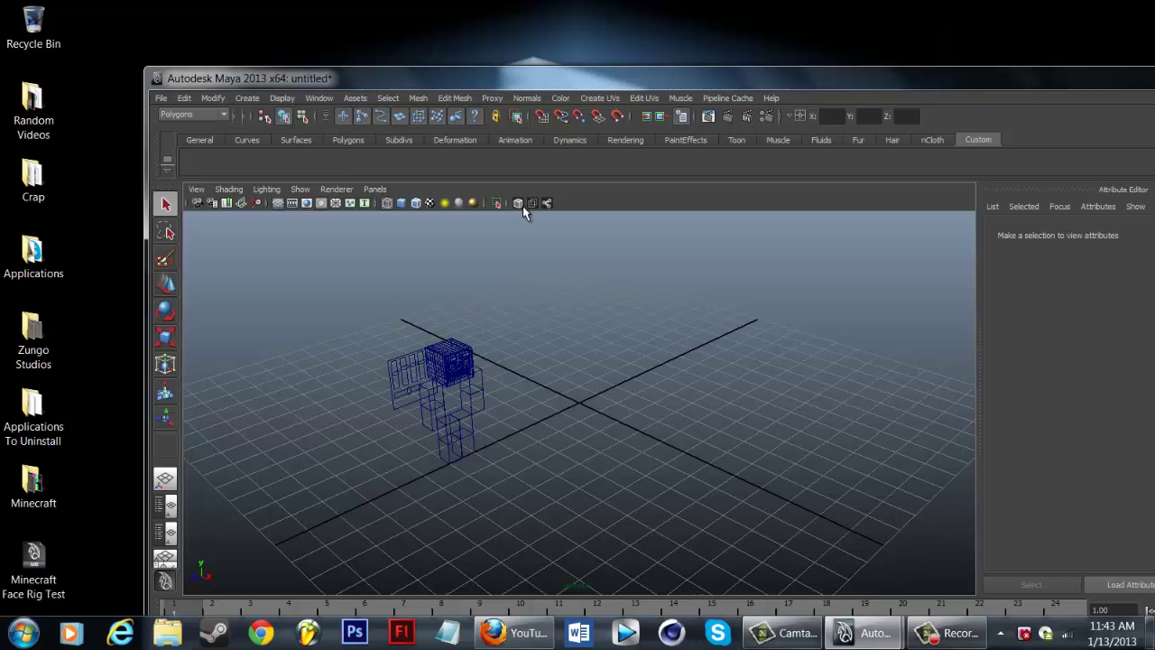
# Step: Display the imported character with textured shading and maximize the Maya window
pyautogui.press('6')
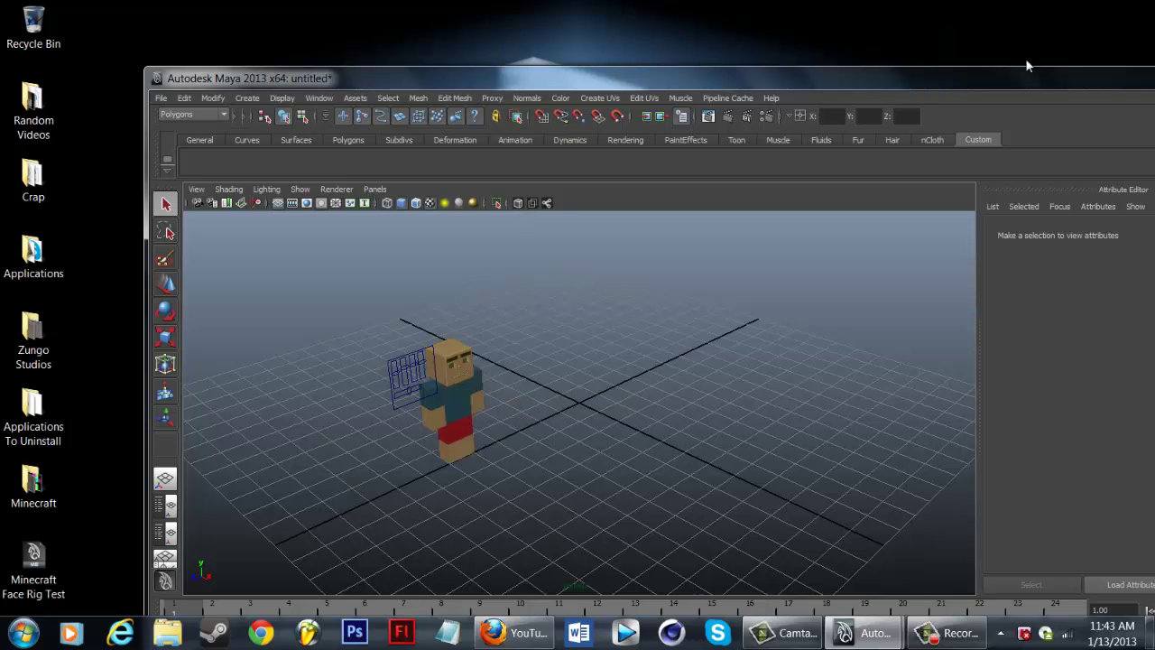
pyautogui.moveTo(1088, 88); pyautogui.dragTo(878, 78)
pyautogui.click(1047, 68)
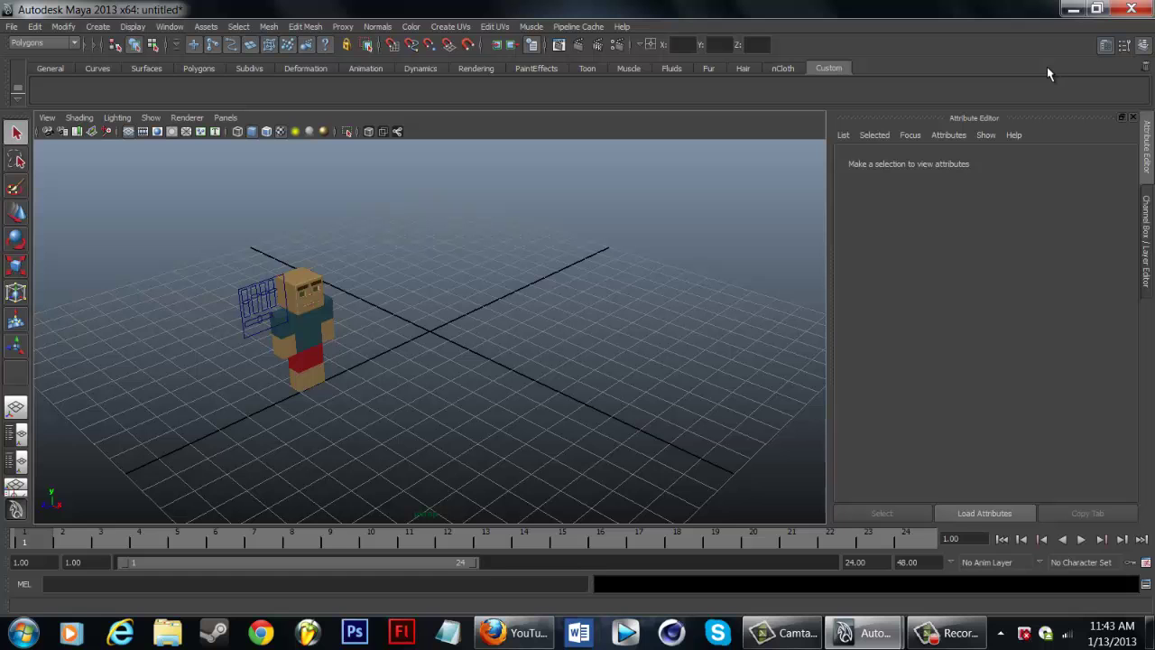
# Step: Examine the character's face and the facial control sliders beside its head from the front
pyautogui.scroll(4, 216, 407)
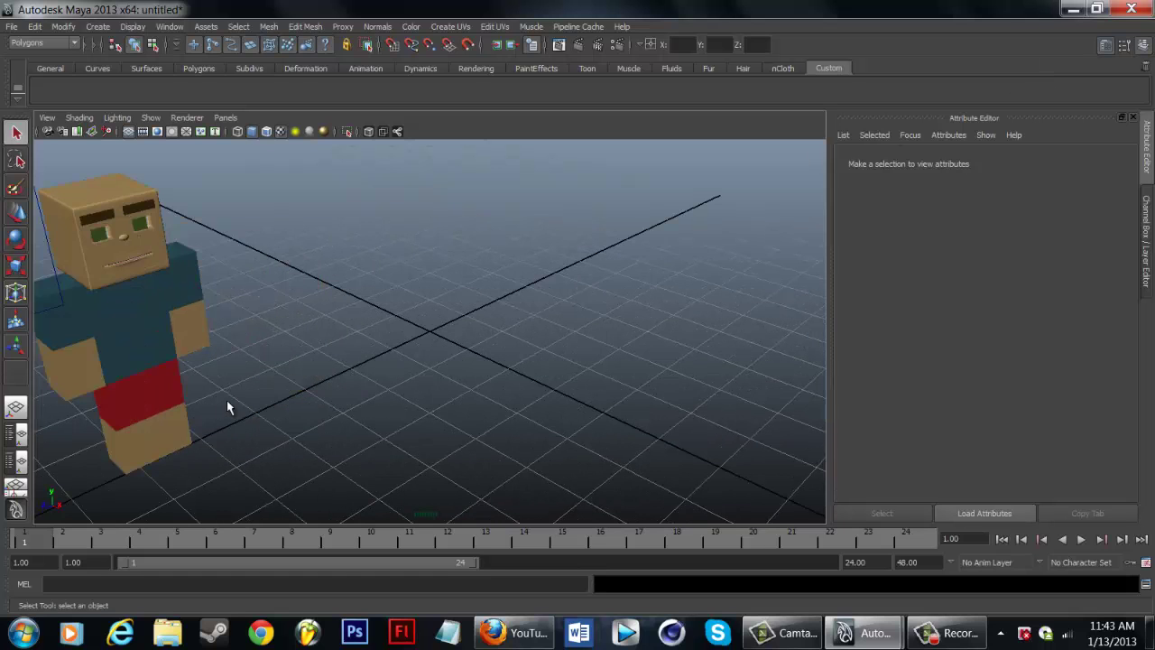
pyautogui.keyDown('alt'); pyautogui.moveTo(268, 386); pyautogui.dragTo(175, 322); pyautogui.keyUp('alt')
pyautogui.keyDown('alt'); pyautogui.moveTo(330, 363); pyautogui.dragTo(479, 420, button='middle'); pyautogui.keyUp('alt')
pyautogui.keyDown('alt'); pyautogui.moveTo(393, 361); pyautogui.dragTo(430, 279); pyautogui.keyUp('alt')
pyautogui.scroll(6, 400, 323)
pyautogui.scroll(3, 400, 317)
pyautogui.scroll(-10, 431, 280)
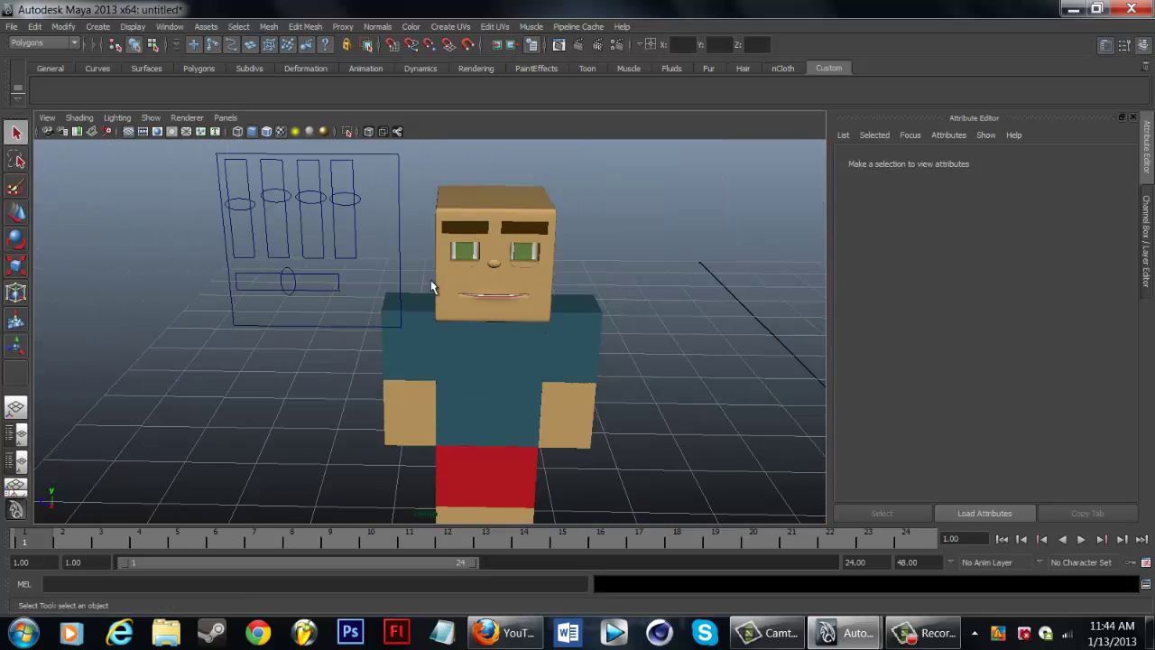
pyautogui.scroll(-2, 430, 280)
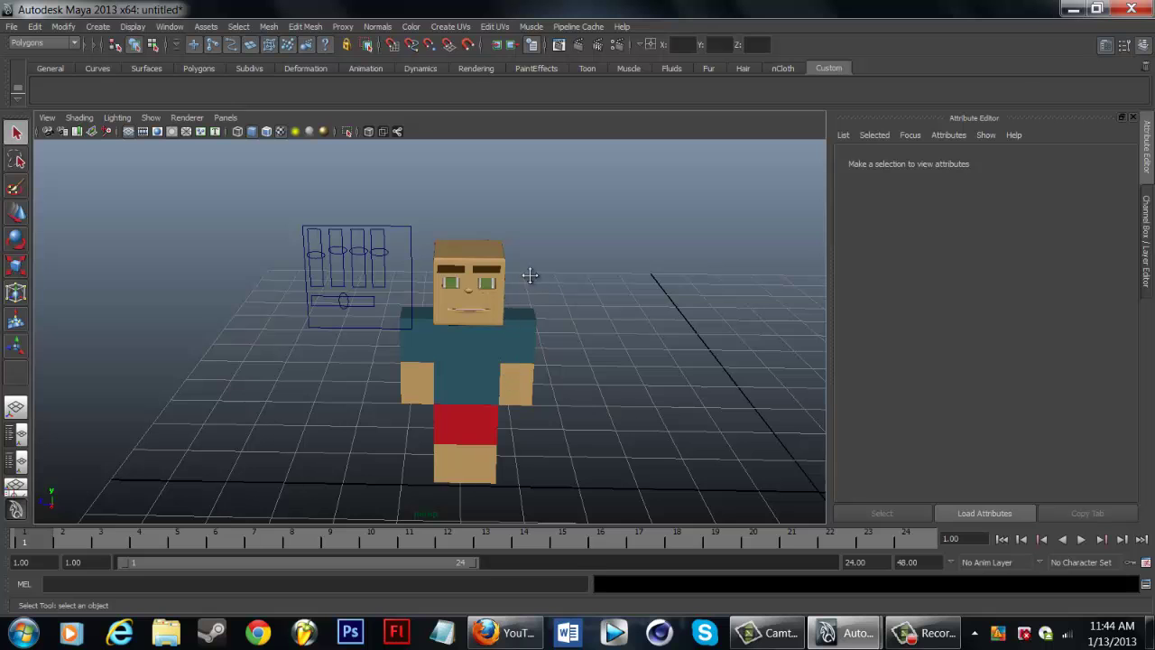
pyautogui.keyDown('alt'); pyautogui.moveTo(529, 275); pyautogui.dragTo(414, 260, button='middle'); pyautogui.keyUp('alt')
pyautogui.scroll(8, 233, 350)
pyautogui.keyDown('alt'); pyautogui.moveTo(271, 350); pyautogui.dragTo(406, 405, button='middle'); pyautogui.keyUp('alt')
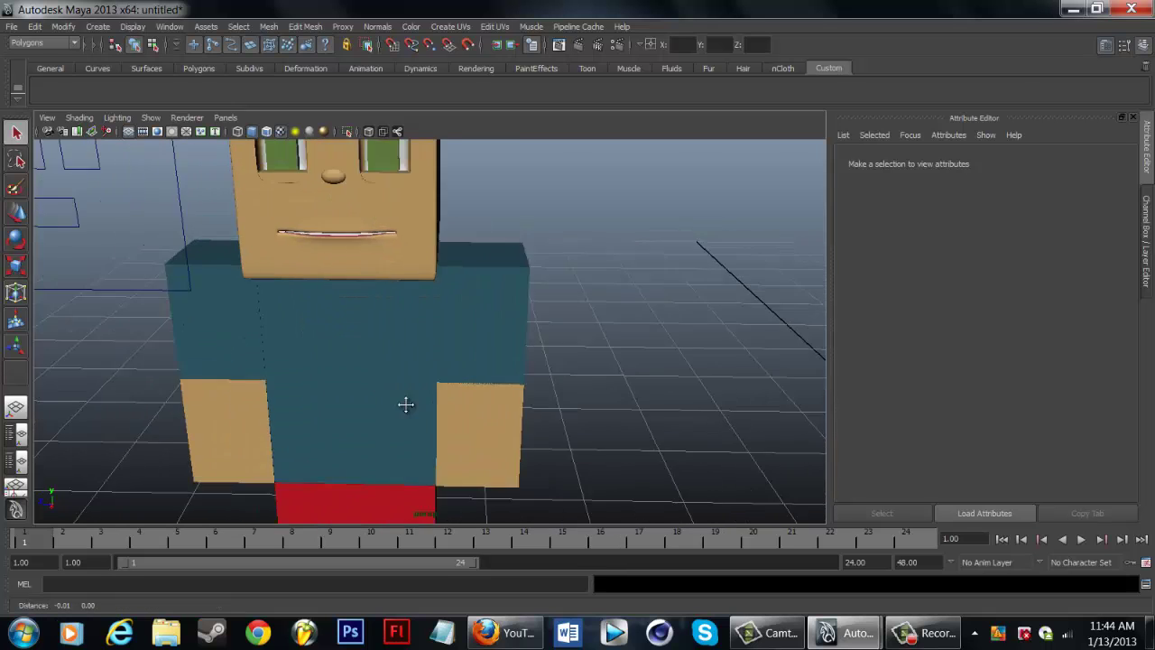
pyautogui.scroll(-8, 407, 405)
pyautogui.scroll(4, 407, 407)
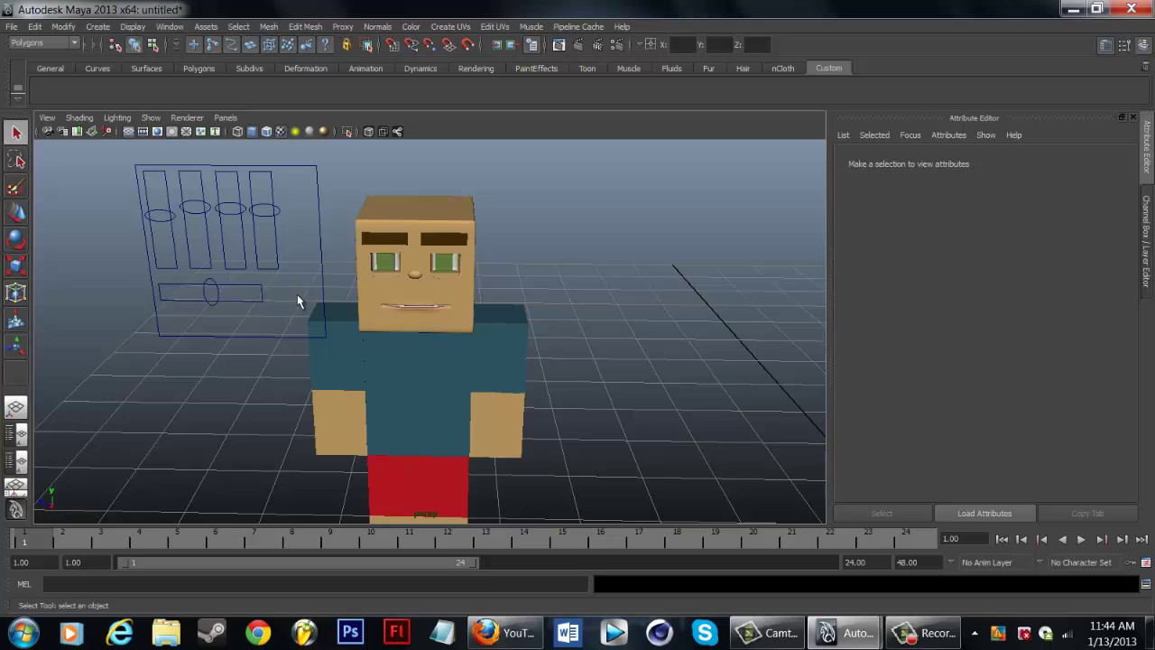
# Step: Try out the second vertical slider and the horizontal slider of the face rig with the Move tool
pyautogui.click(207, 211)
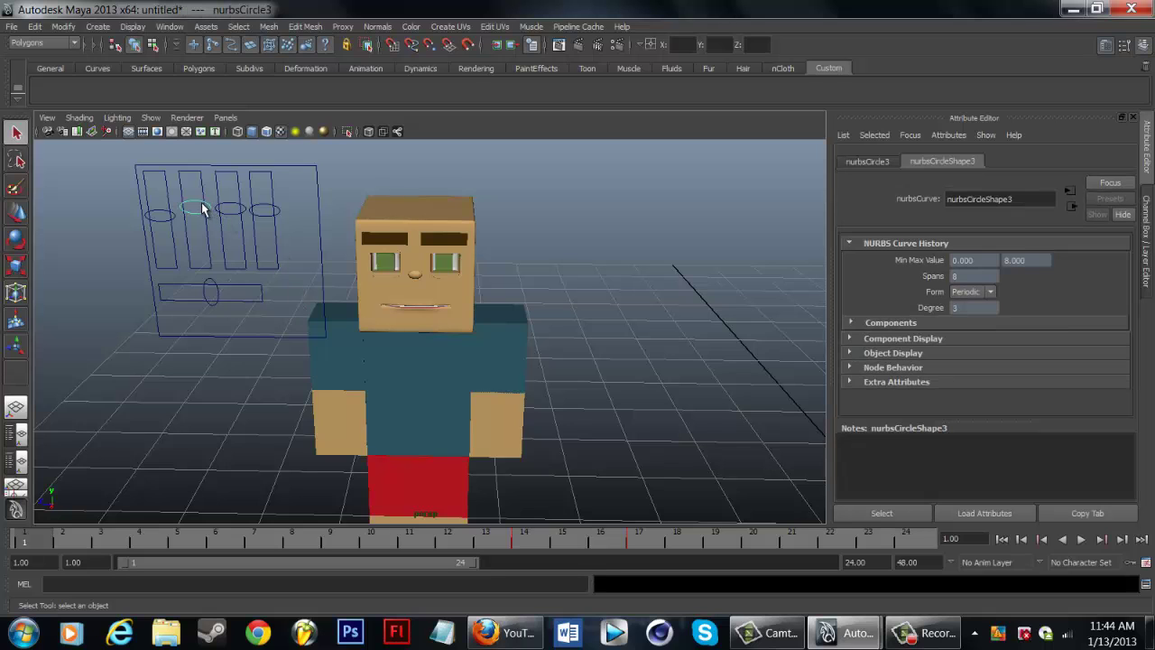
pyautogui.scroll(-3, 201, 217)
pyautogui.press('w')
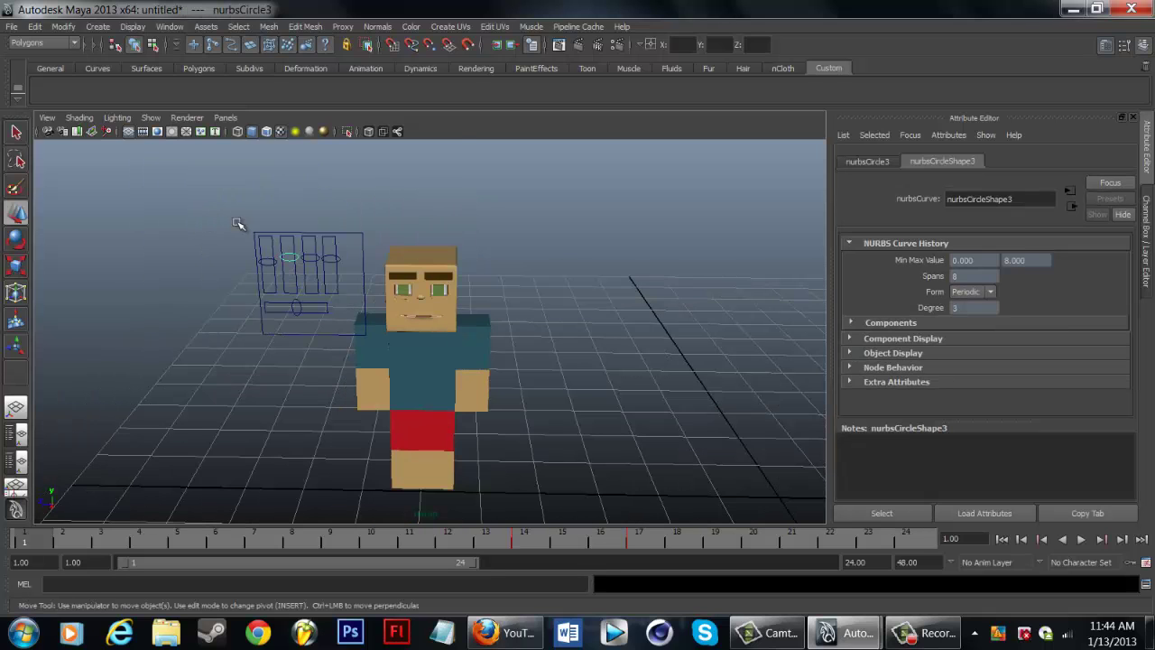
pyautogui.moveTo(289, 255); pyautogui.dragTo(300, 240)
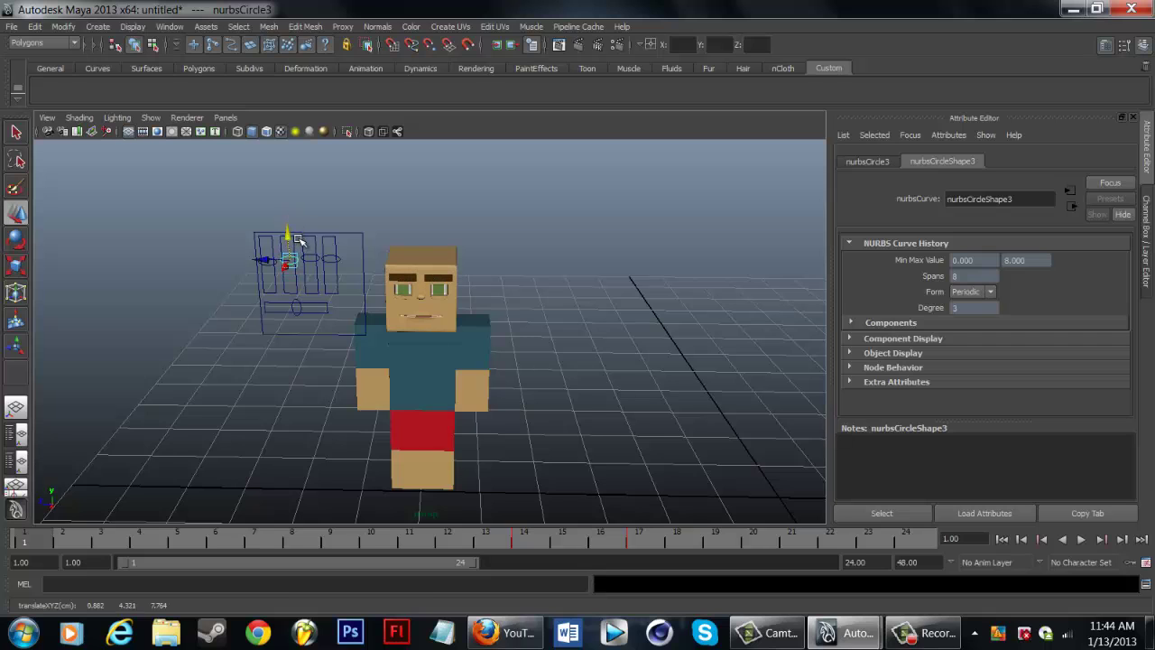
pyautogui.click(299, 304)
pyautogui.moveTo(277, 309)
pyautogui.mouseDown()
pyautogui.moveTo(250, 312)
pyautogui.moveTo(335, 309)
pyautogui.moveTo(268, 320)
pyautogui.mouseUp()
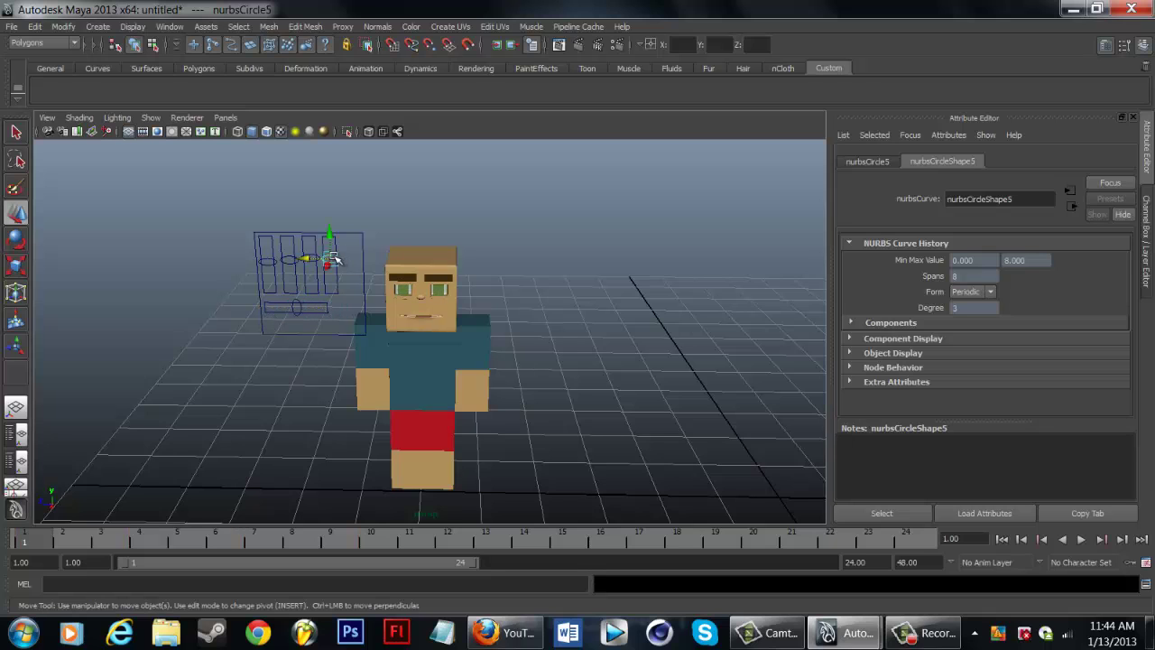
# Step: Move the fourth and third vertical sliders of the face rig to narrow the character's eyes
pyautogui.click(332, 258)
pyautogui.moveTo(327, 221); pyautogui.dragTo(337, 256)
pyautogui.scroll(5, 372, 266)
pyautogui.scroll(3, 373, 266)
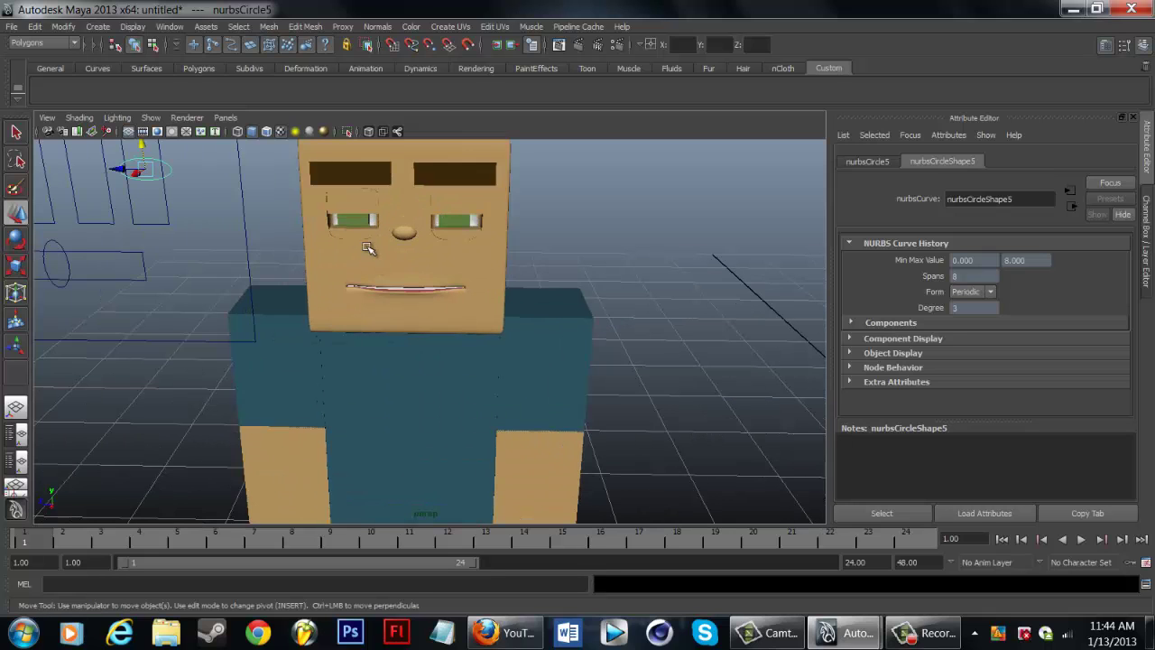
pyautogui.scroll(-3, 361, 242)
pyautogui.moveTo(214, 188); pyautogui.dragTo(193, 103)
pyautogui.click(166, 164)
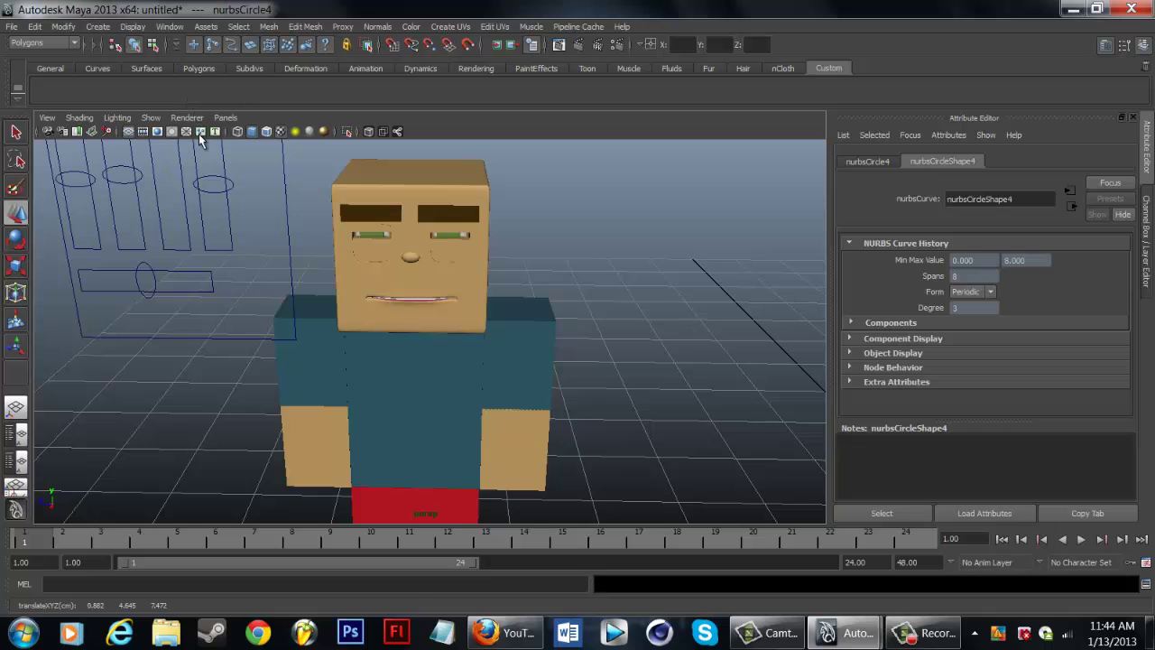
# Step: Move the third vertical slider of the face rig down to reopen the character's eyes and check the face
pyautogui.scroll(-5, 180, 178)
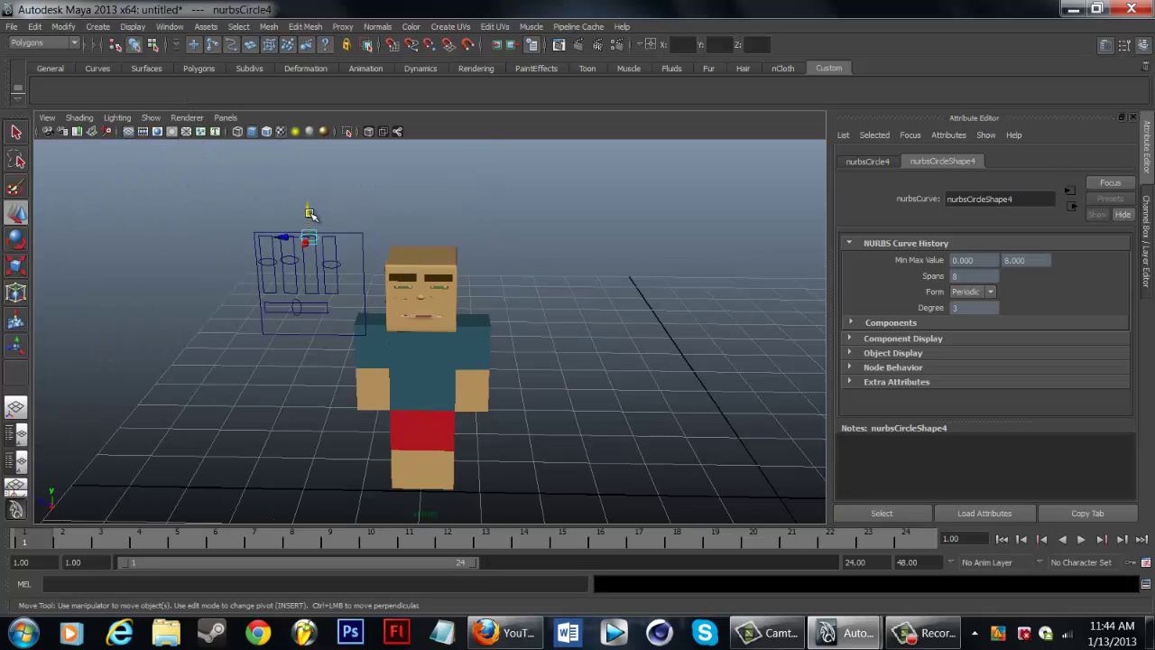
pyautogui.moveTo(309, 212); pyautogui.dragTo(310, 236)
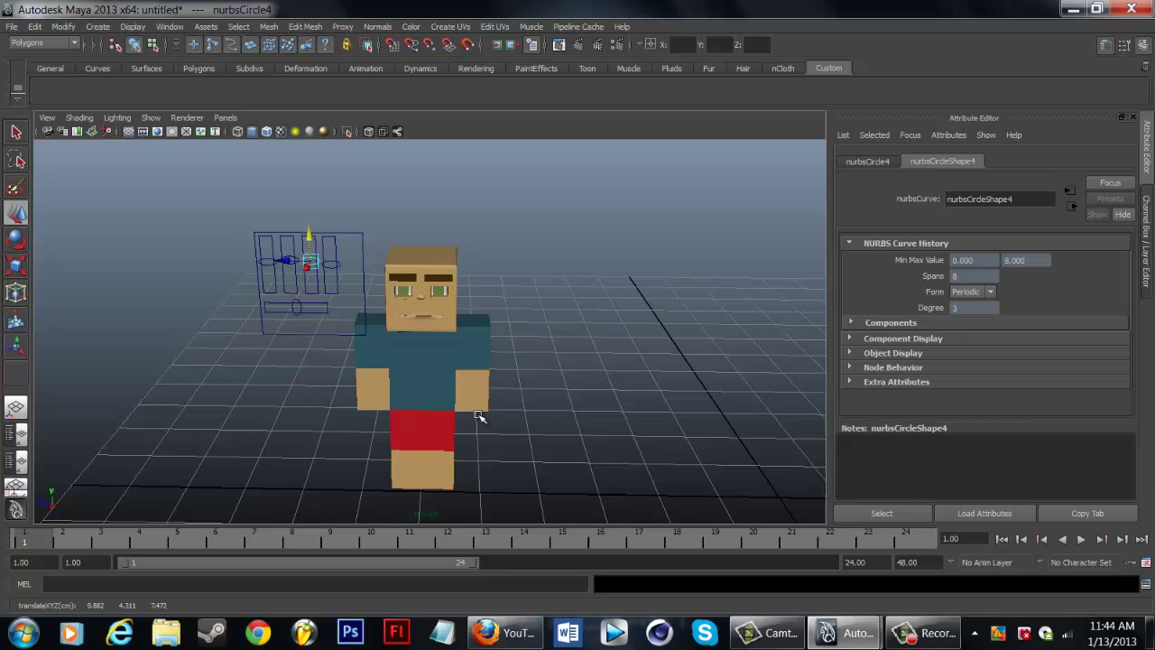
pyautogui.scroll(5, 407, 401)
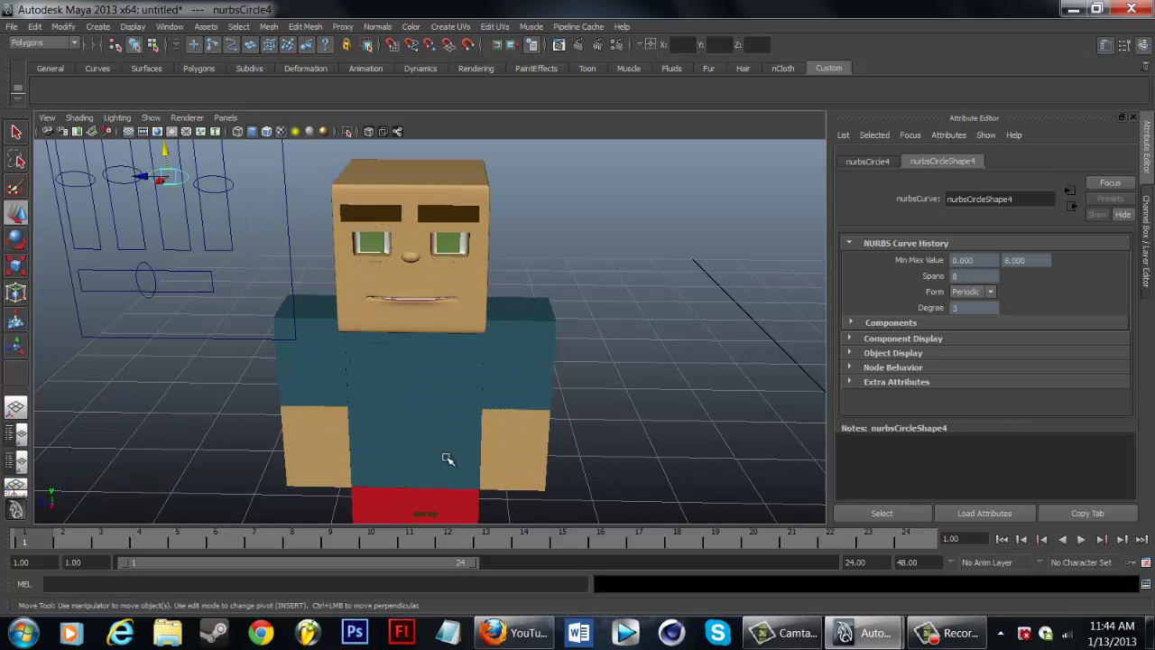
pyautogui.keyDown('alt'); pyautogui.moveTo(481, 440); pyautogui.dragTo(453, 421); pyautogui.keyUp('alt')
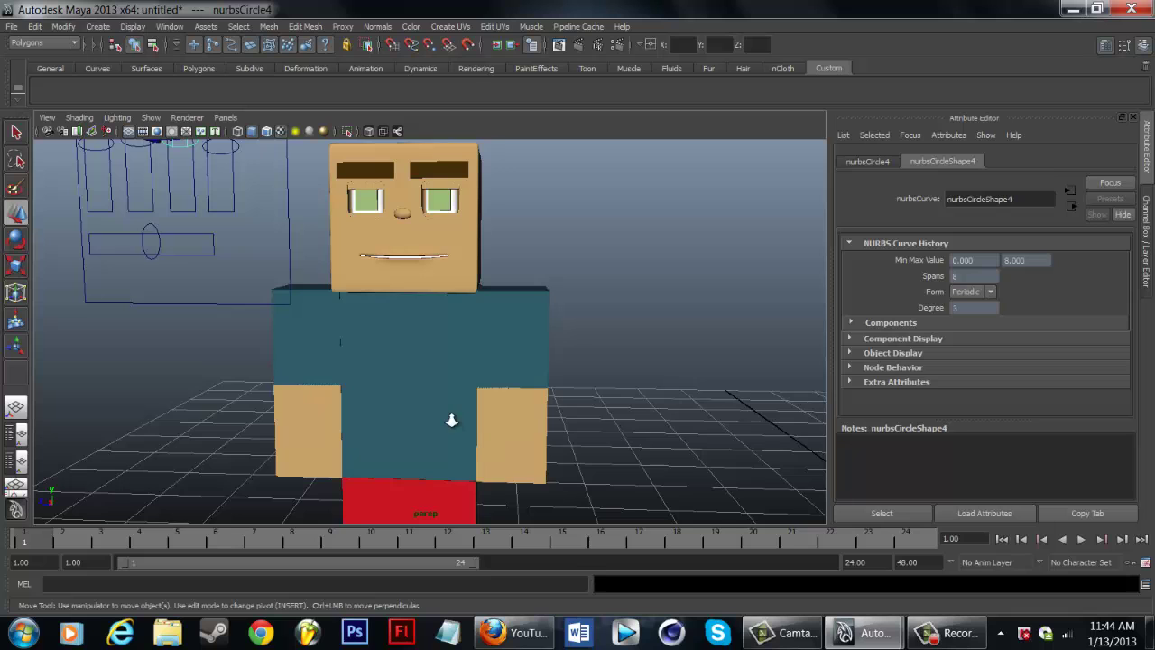
pyautogui.scroll(-5, 452, 420)
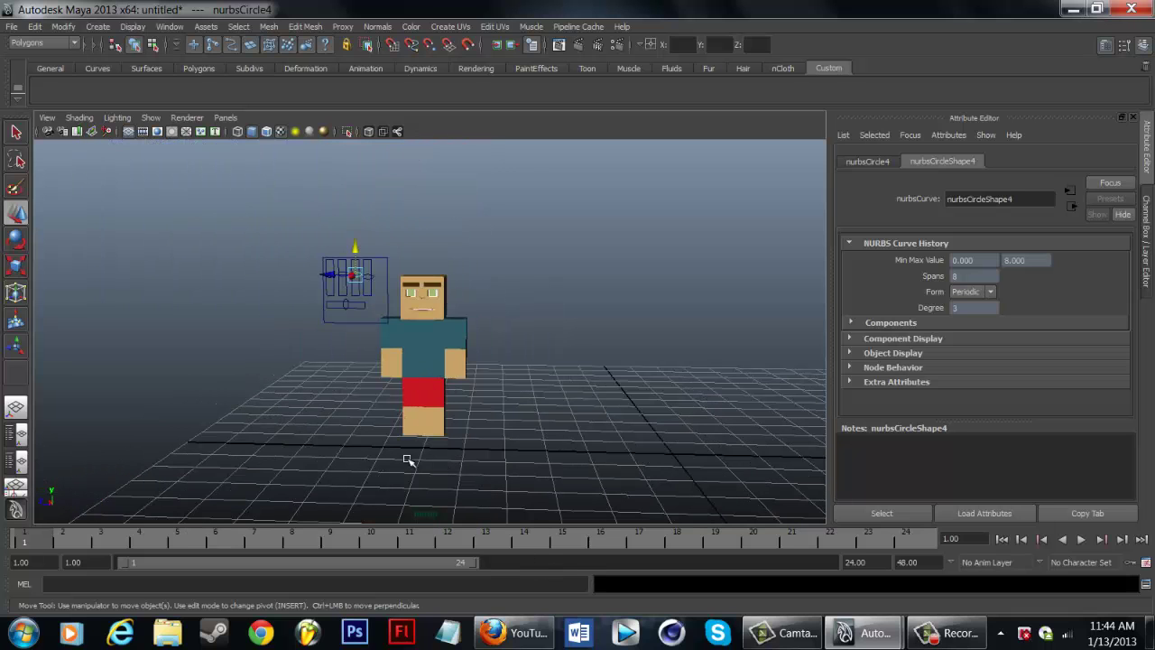
pyautogui.scroll(8, 407, 456)
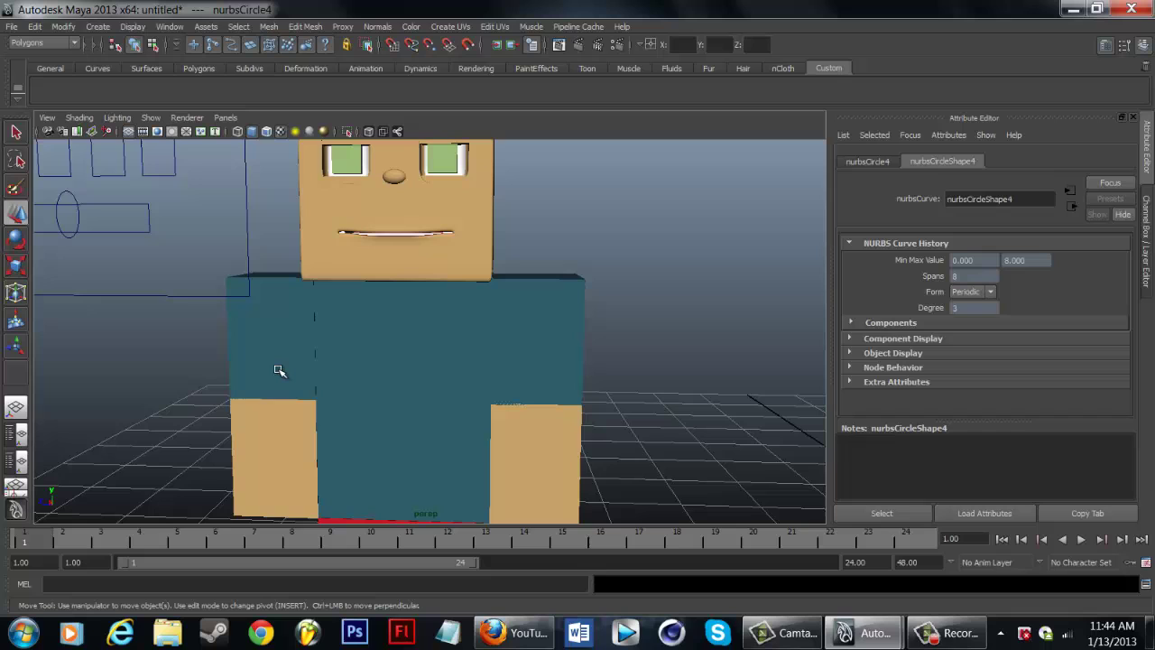
# Step: Select the character's arm, torso, hand and leg blocks one after another to examine how the body is built from separate pieces
pyautogui.click(298, 365)
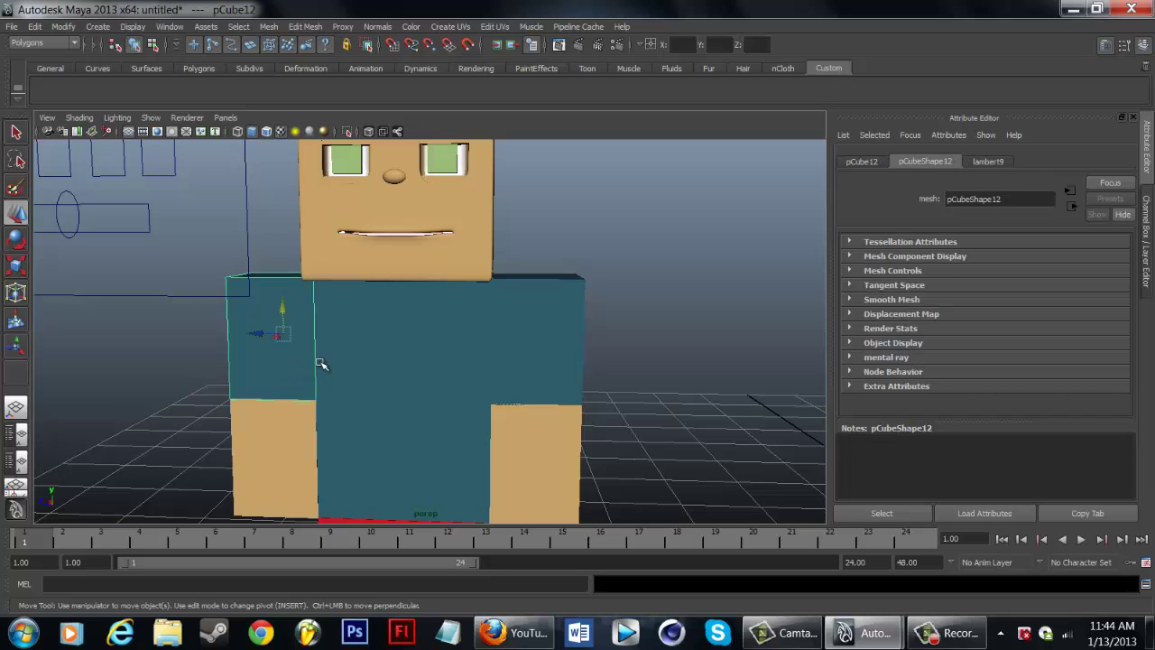
pyautogui.click(407, 365)
pyautogui.click(528, 328)
pyautogui.click(302, 378)
pyautogui.click(305, 435)
pyautogui.click(534, 455)
pyautogui.click(544, 376)
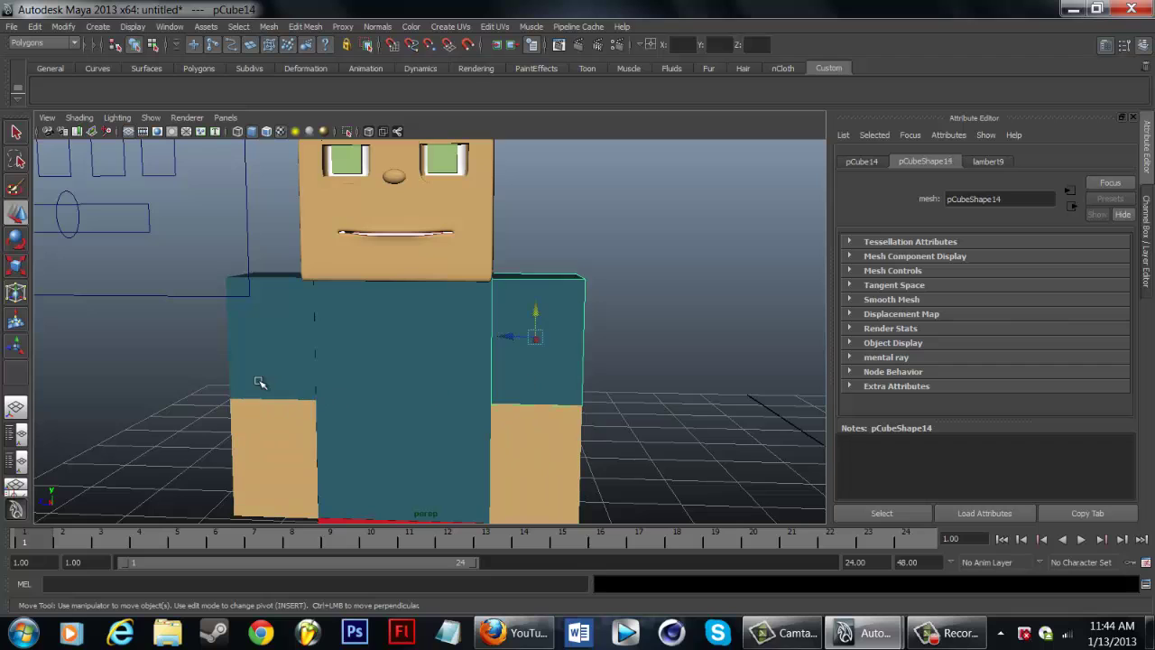
pyautogui.click(270, 393)
pyautogui.click(278, 449)
pyautogui.scroll(-5, 357, 419)
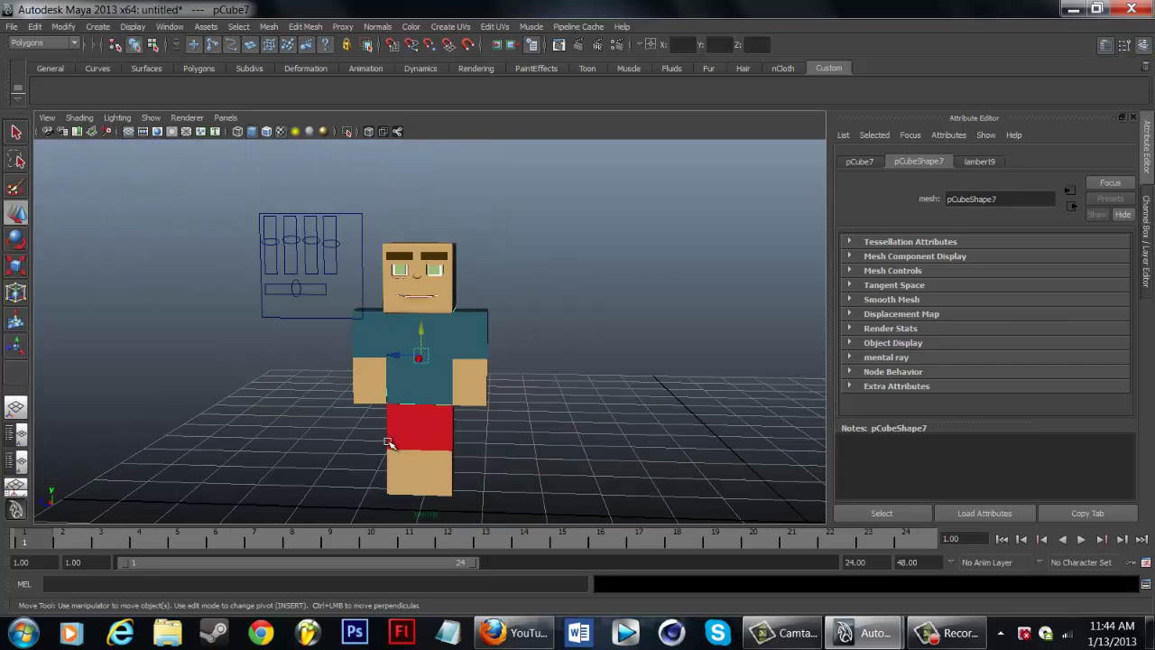
pyautogui.click(417, 440)
pyautogui.click(432, 464)
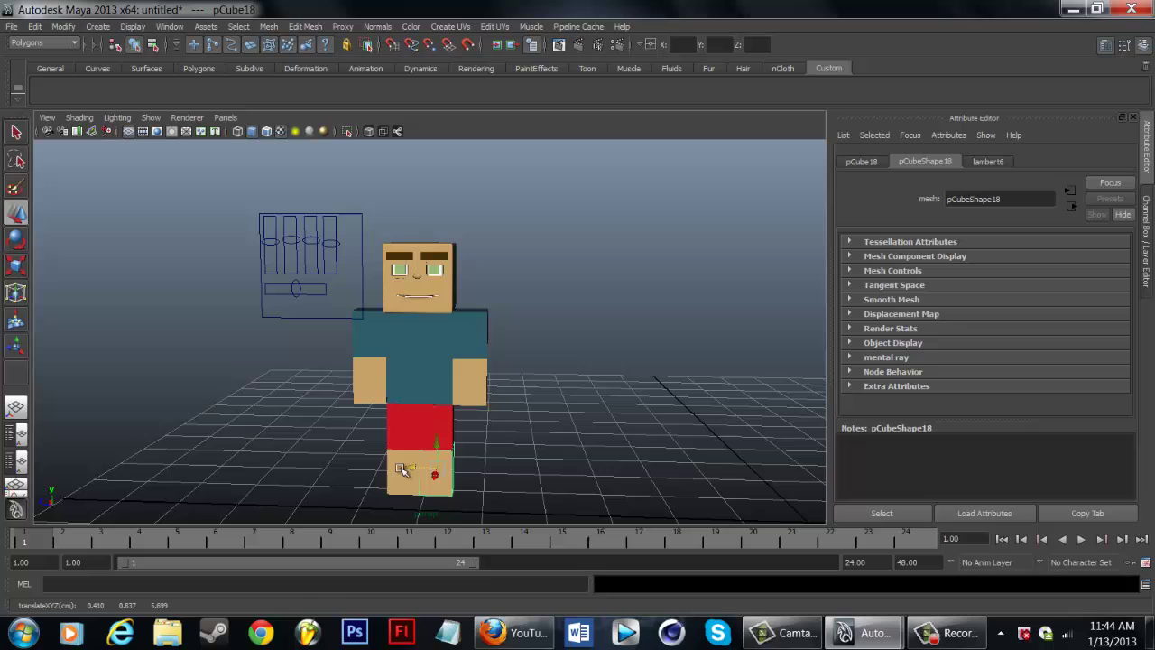
pyautogui.click(390, 457)
# Step: Select the head and examine its interior and mouth geometry in X-Ray display, ending with X-Ray off
pyautogui.scroll(3, 409, 333)
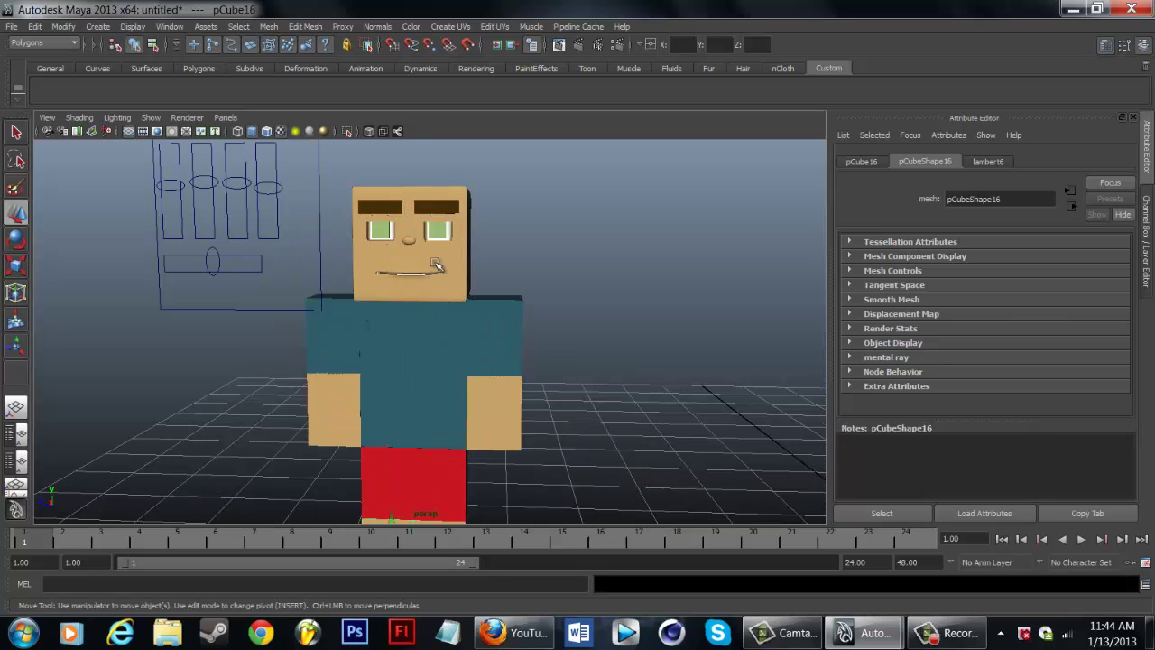
pyautogui.click(453, 263)
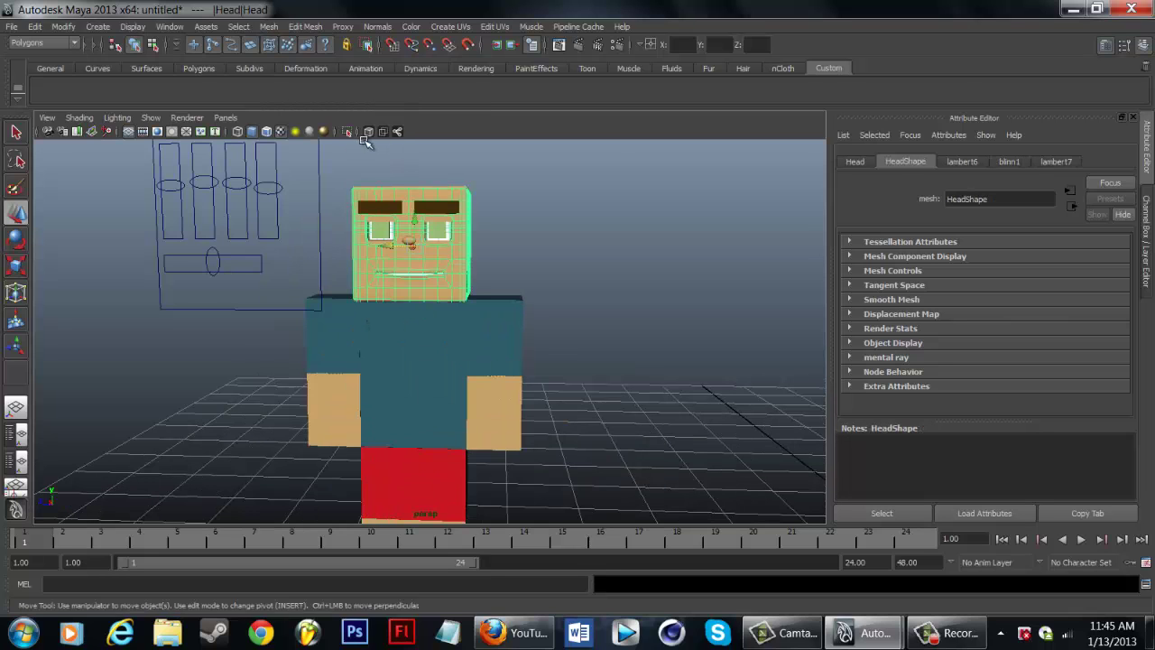
pyautogui.click(382, 131)
pyautogui.press('w')
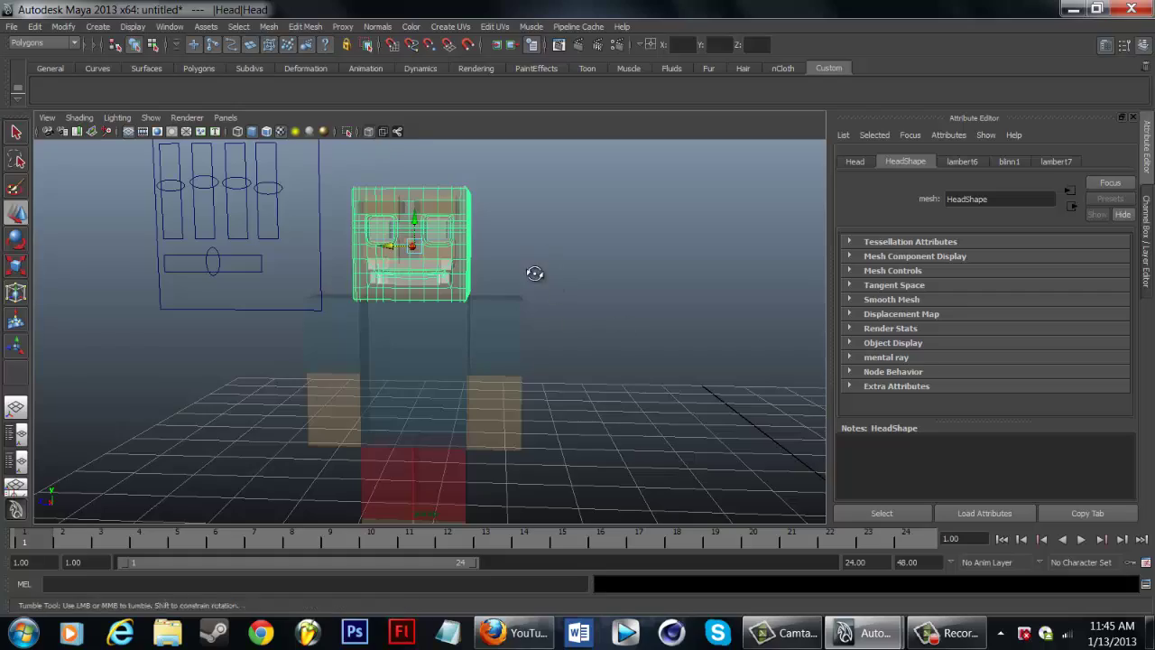
pyautogui.scroll(6, 438, 328)
pyautogui.keyDown('alt'); pyautogui.moveTo(429, 279); pyautogui.dragTo(433, 244); pyautogui.keyUp('alt')
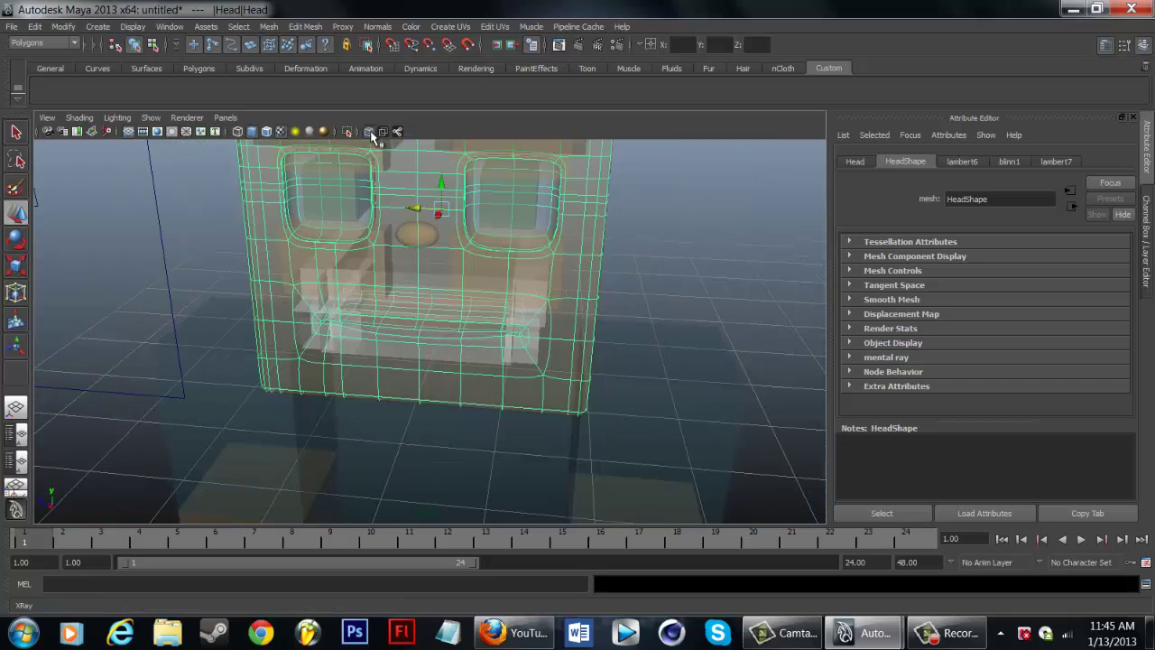
pyautogui.click(370, 131)
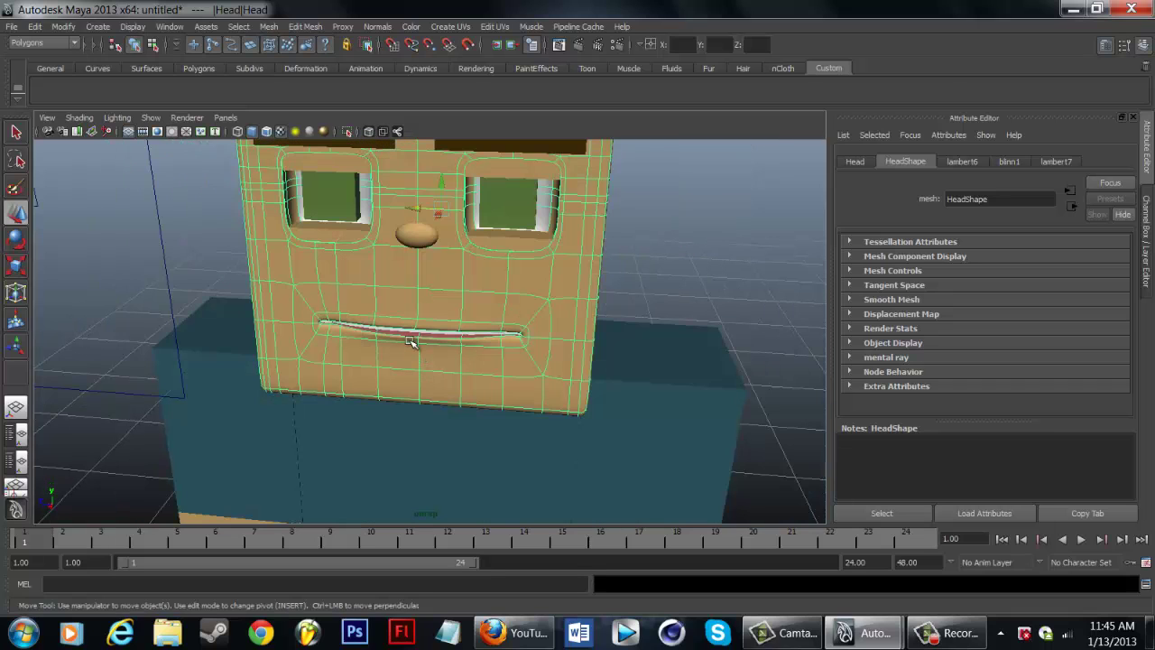
# Step: Switch the head mesh to face selection and select the two middle faces directly above the mouth opening
pyautogui.press('F11')
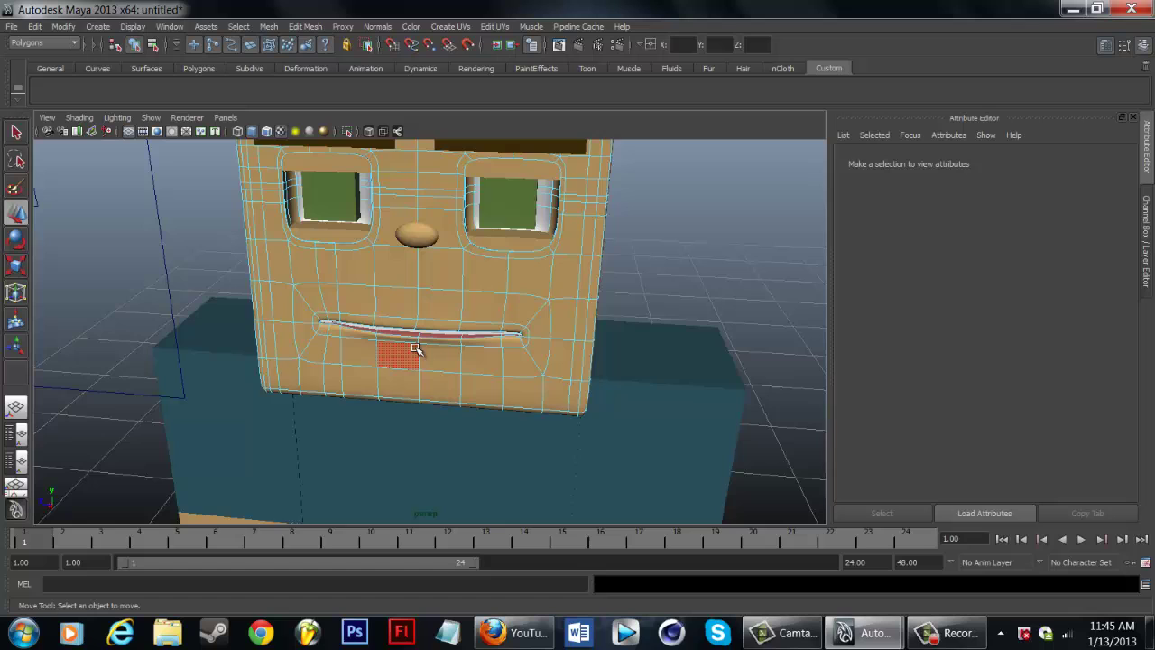
pyautogui.scroll(5, 403, 344)
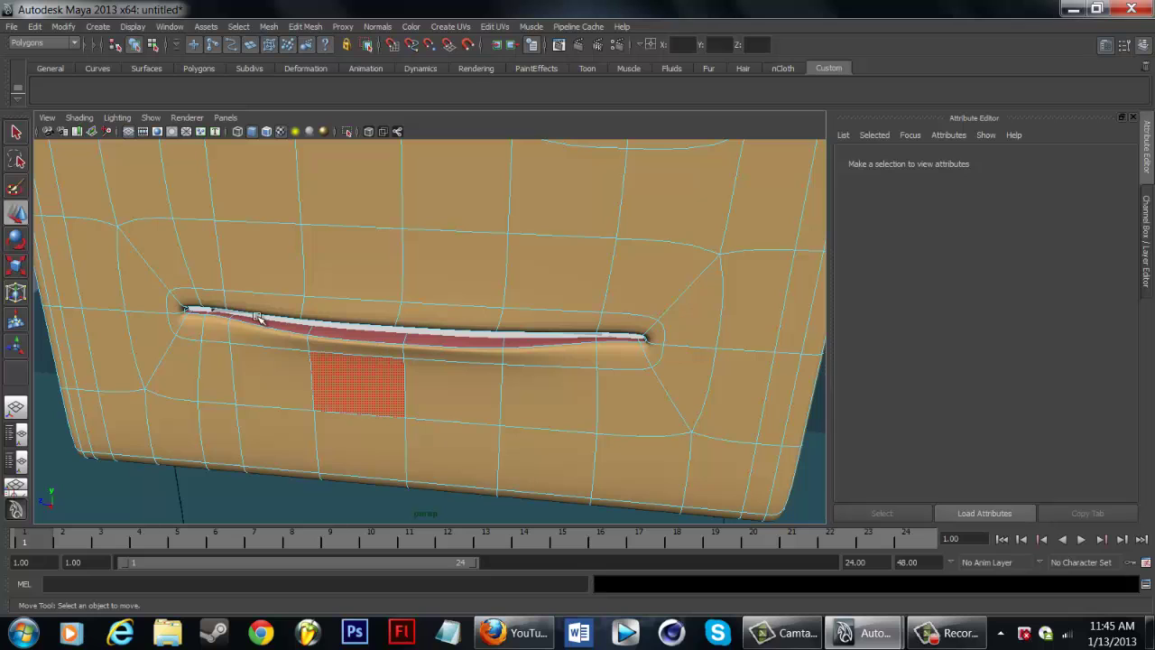
pyautogui.click(345, 303)
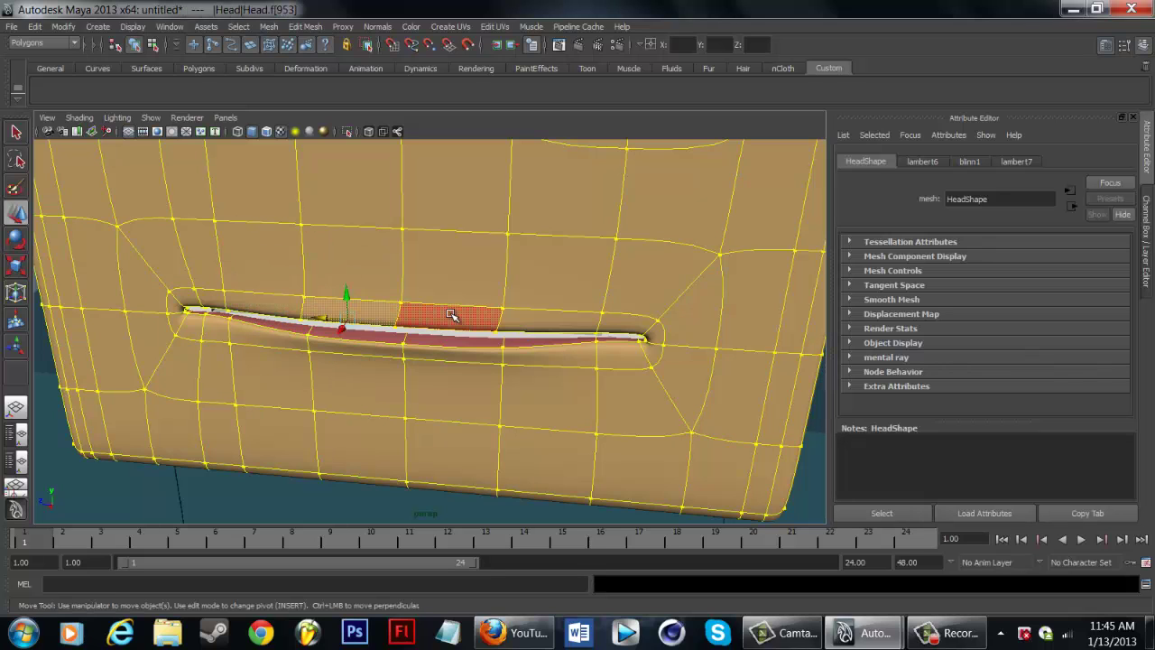
pyautogui.click(450, 314)
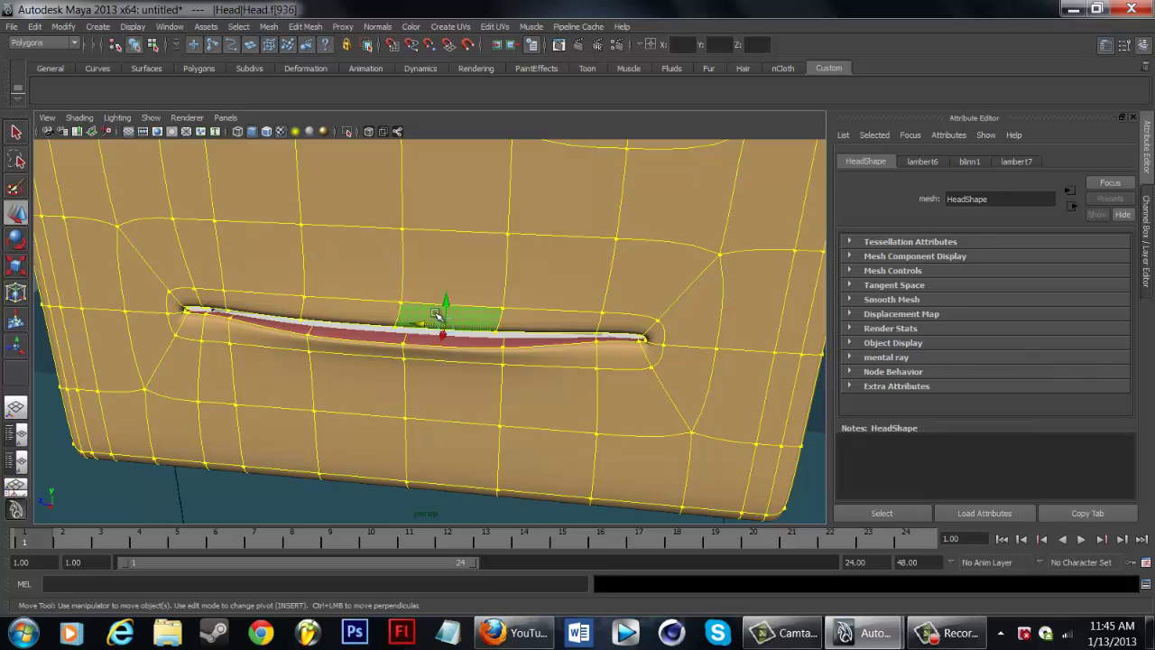
pyautogui.click(352, 311)
pyautogui.keyDown('shift'); pyautogui.click(453, 318); pyautogui.keyUp('shift')
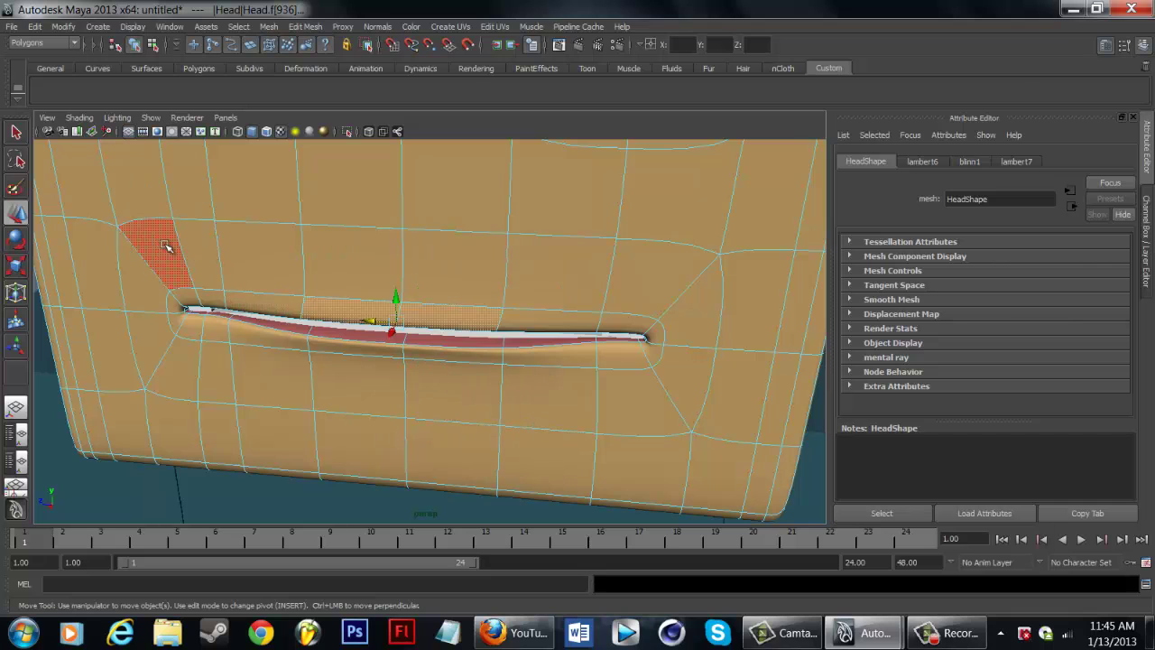
# Step: Move the two selected upper-lip faces upward and outward from the mouth, and check the head from farther away
pyautogui.moveTo(394, 324); pyautogui.dragTo(337, 304)
pyautogui.keyDown('alt'); pyautogui.moveTo(361, 381); pyautogui.dragTo(252, 271); pyautogui.keyUp('alt')
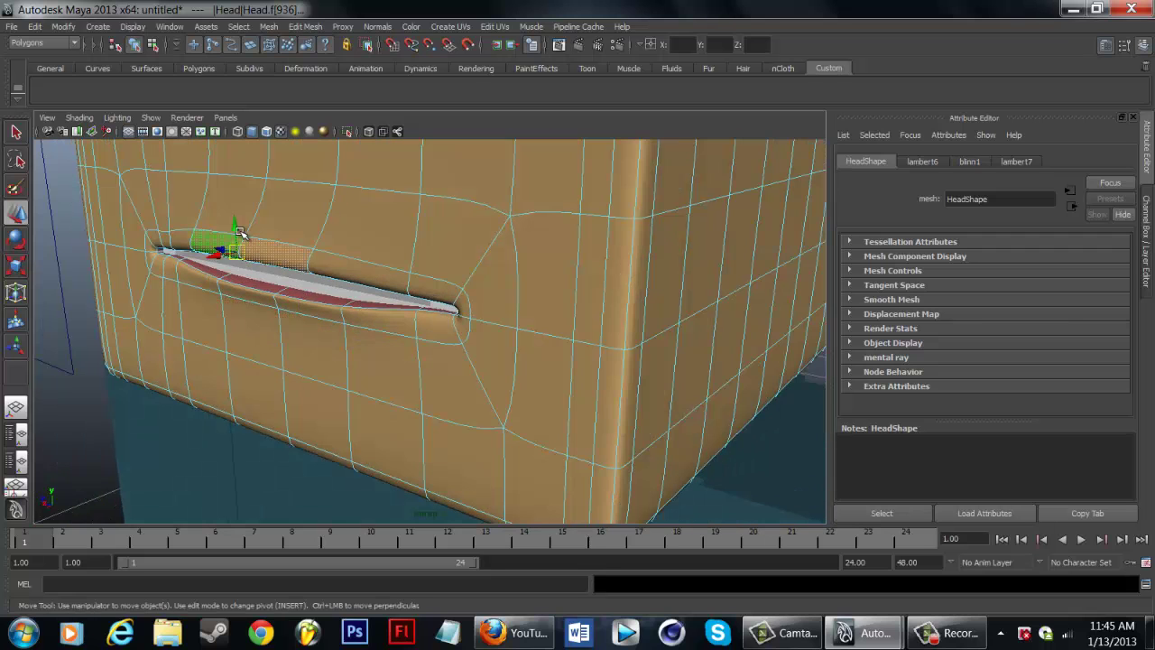
pyautogui.moveTo(239, 230)
pyautogui.mouseDown()
pyautogui.moveTo(209, 242)
pyautogui.moveTo(289, 142)
pyautogui.moveTo(209, 216)
pyautogui.moveTo(227, 236)
pyautogui.mouseUp()
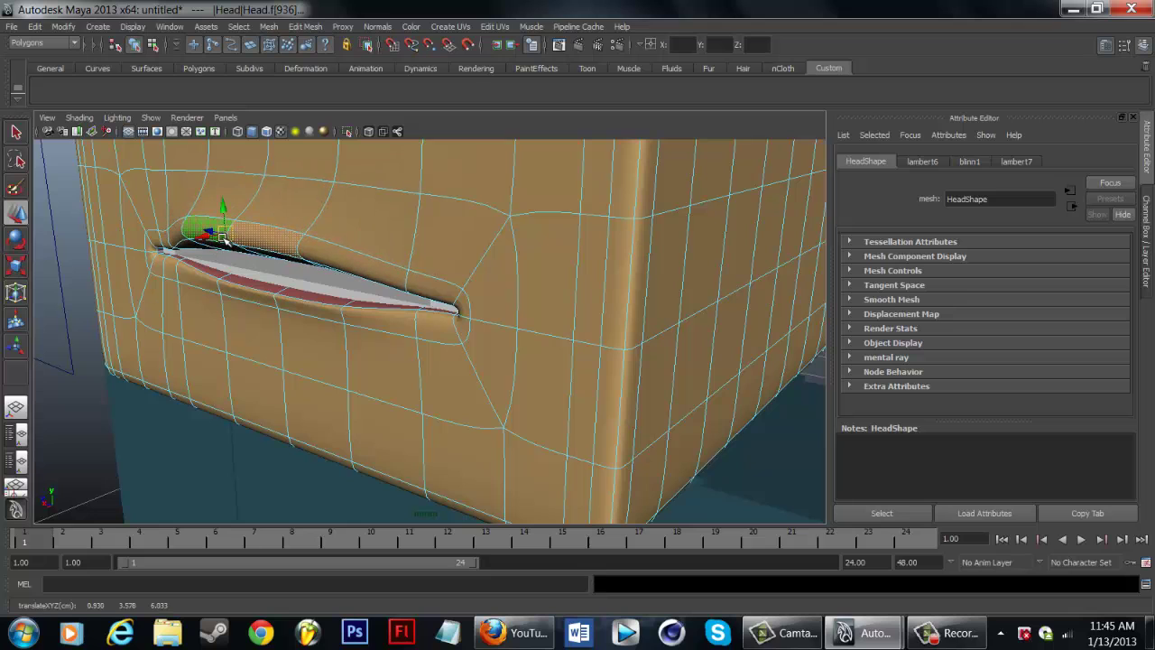
pyautogui.scroll(-3, 223, 236)
pyautogui.scroll(-8, 188, 309)
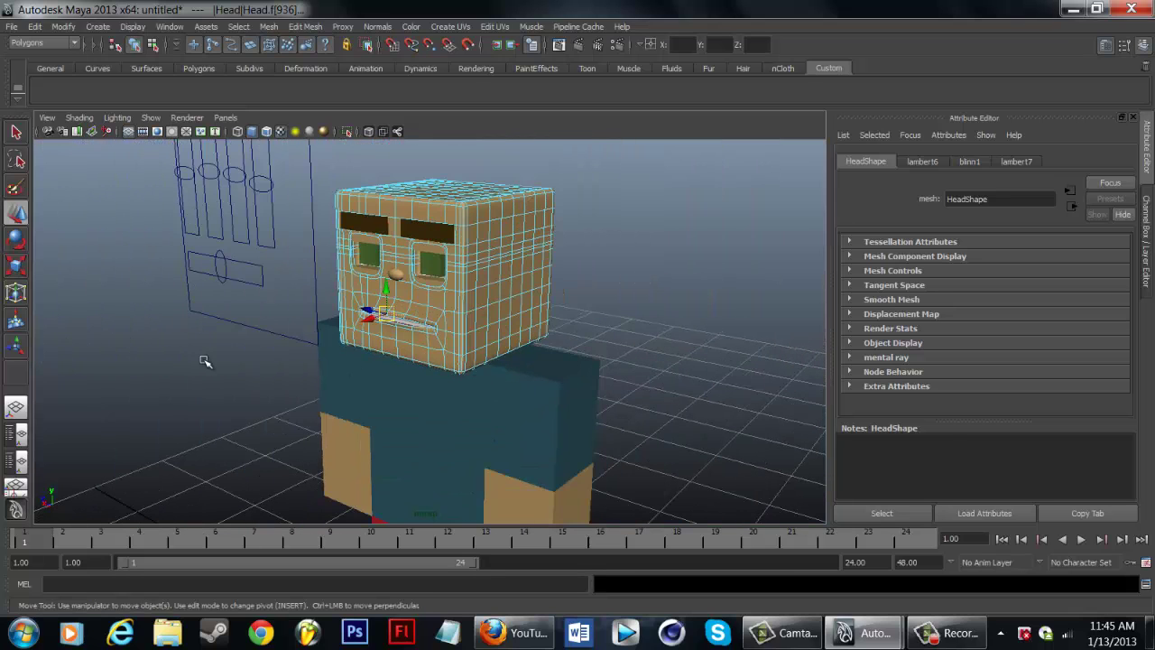
pyautogui.keyDown('alt'); pyautogui.moveTo(206, 361); pyautogui.dragTo(301, 350); pyautogui.keyUp('alt')
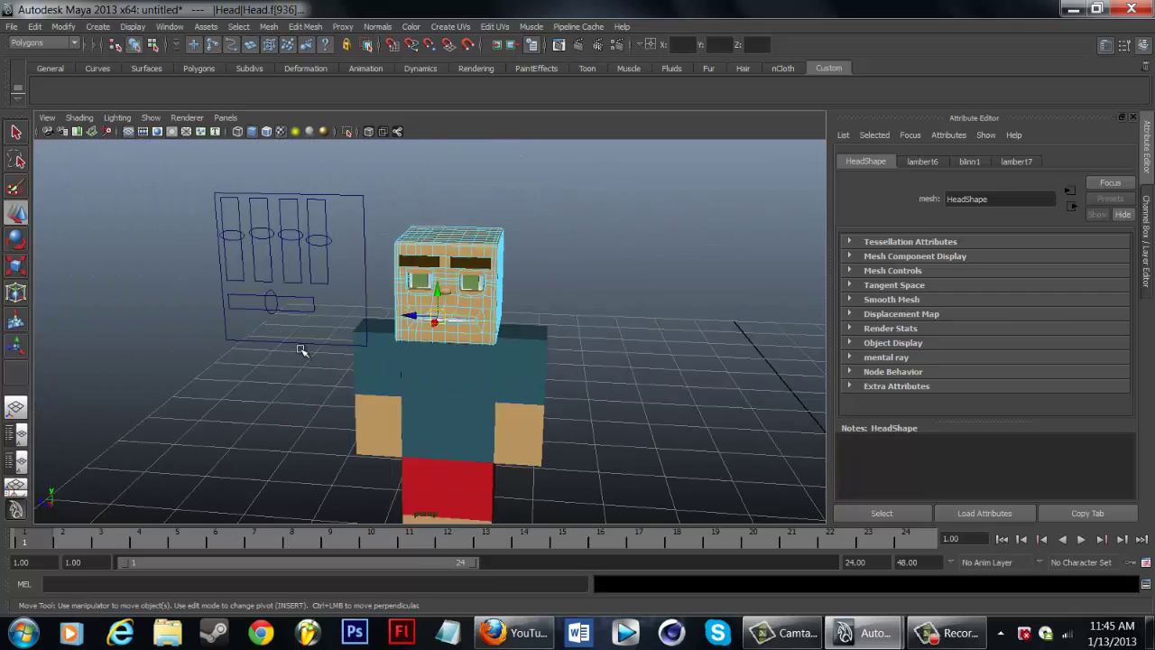
pyautogui.scroll(-5, 306, 402)
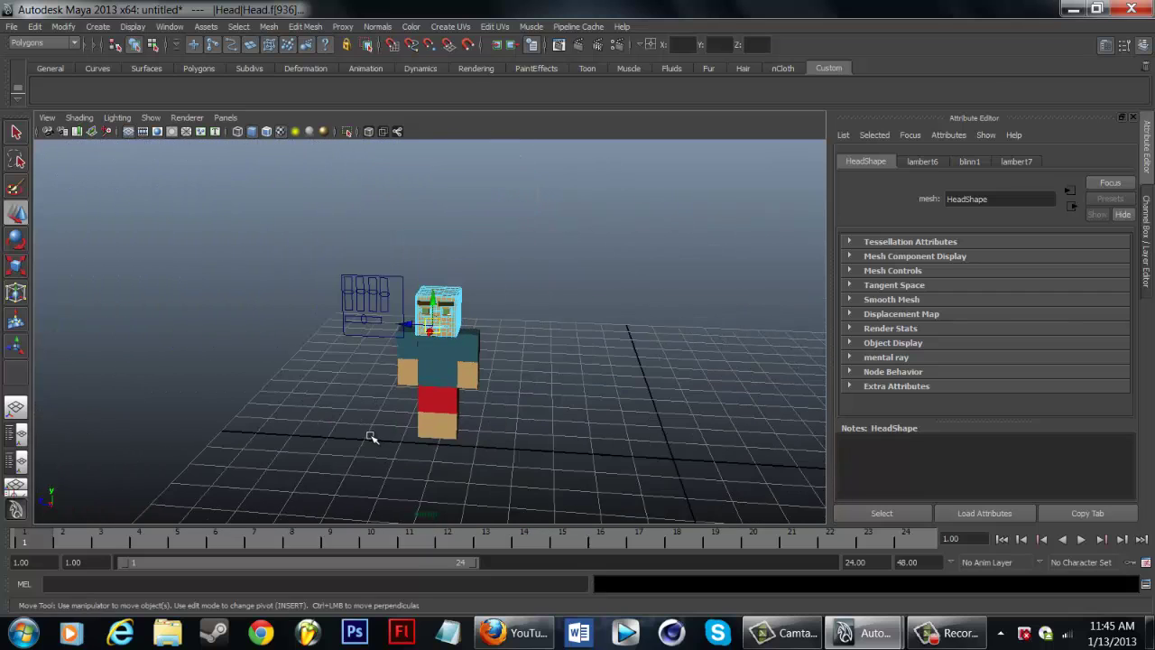
pyautogui.scroll(5, 372, 433)
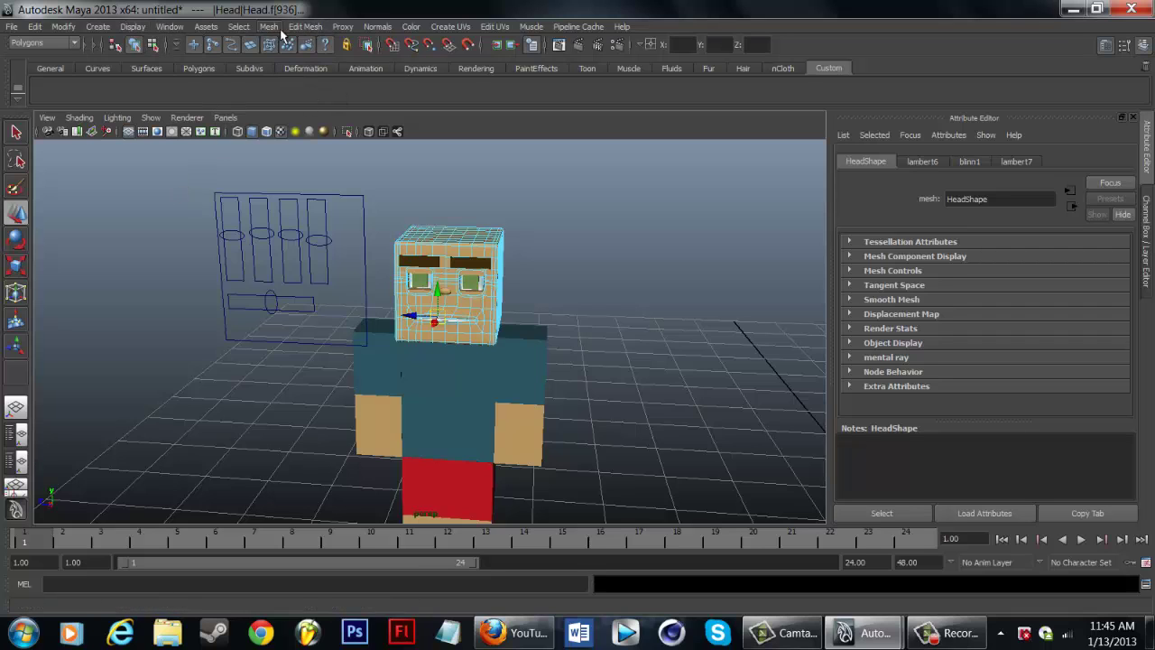
# Step: Bring up the Blend Shape editor for a look, close it, and clear the face selection
pyautogui.click(169, 26)
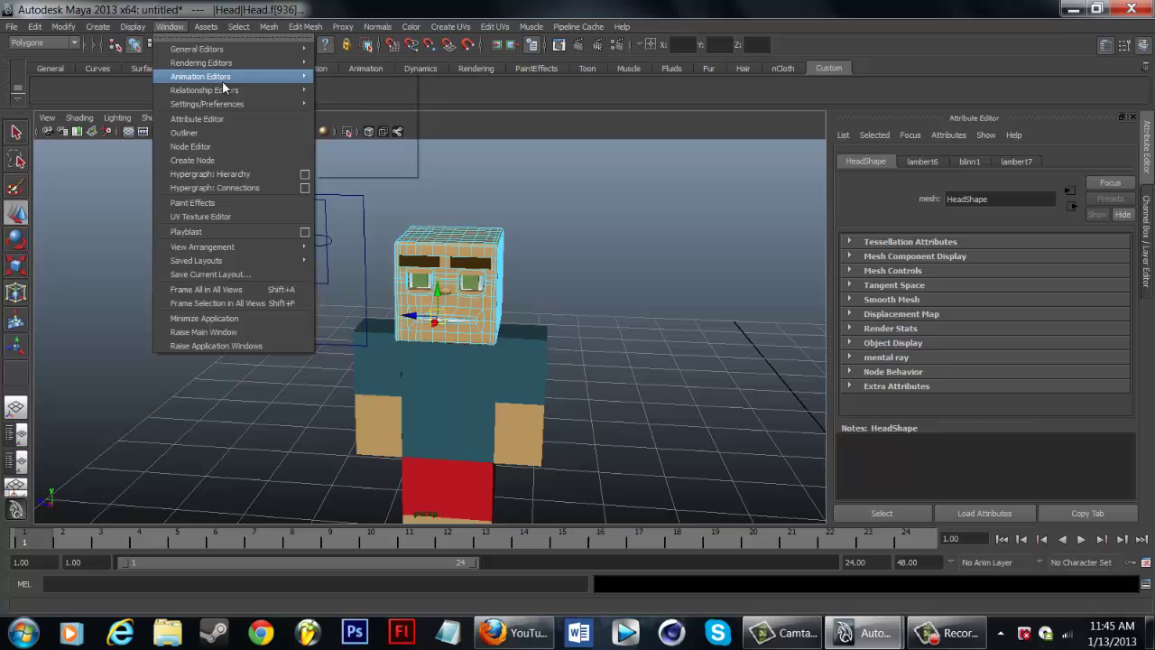
pyautogui.moveTo(272, 78)
pyautogui.click(365, 154)
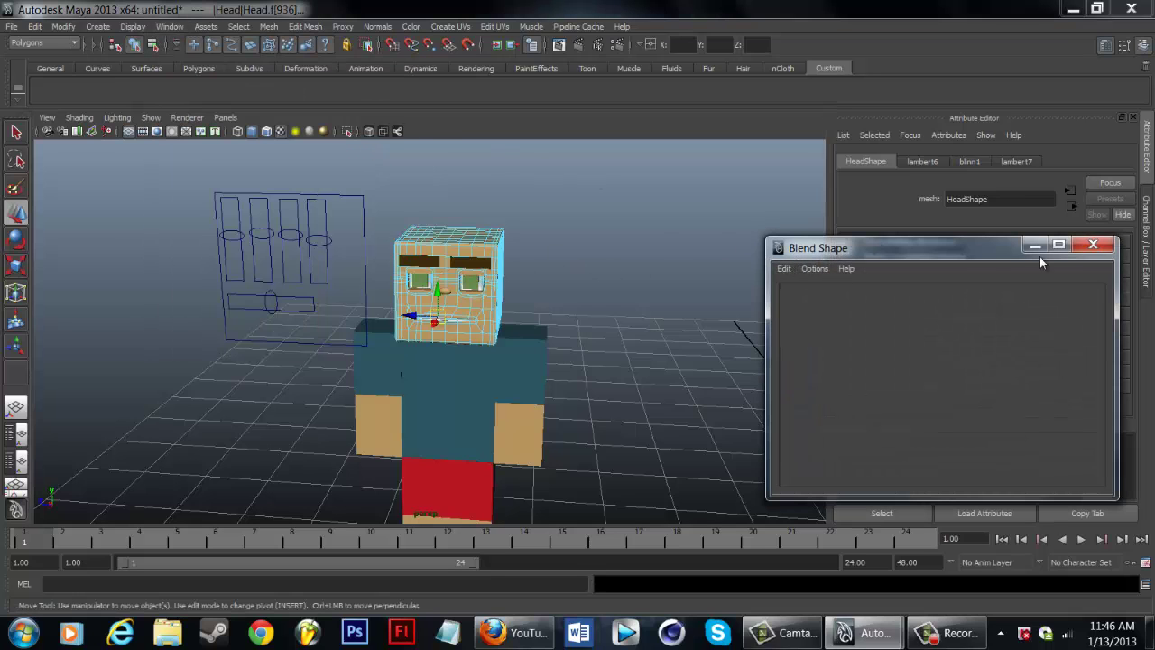
pyautogui.click(1093, 246)
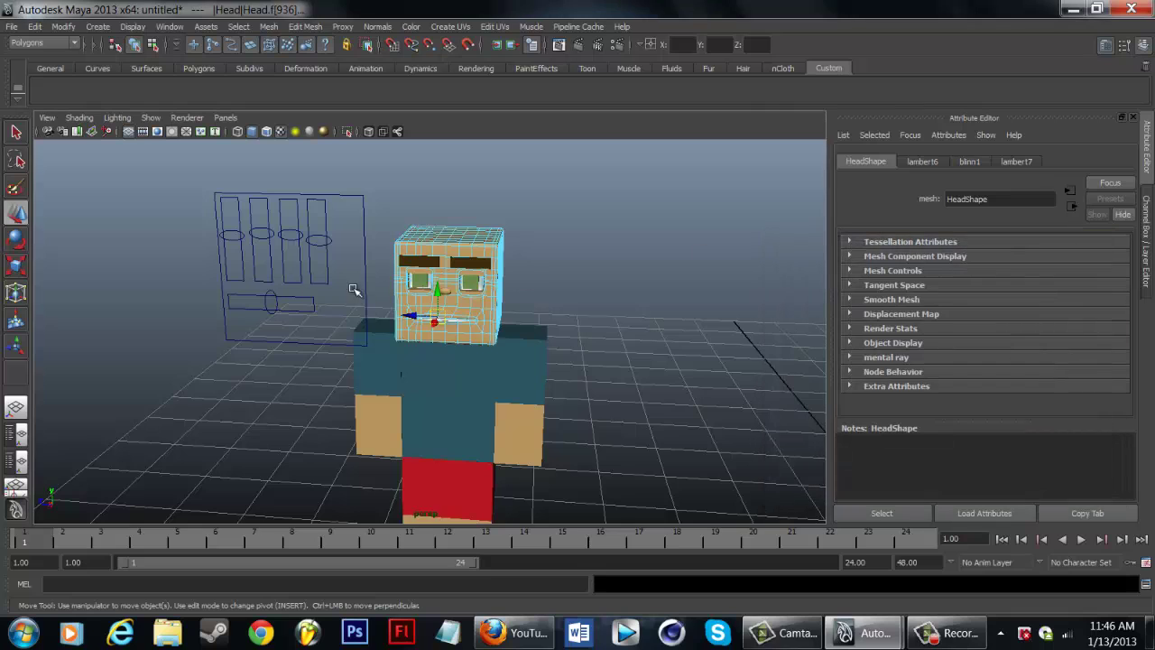
pyautogui.click(695, 245)
pyautogui.click(929, 636)
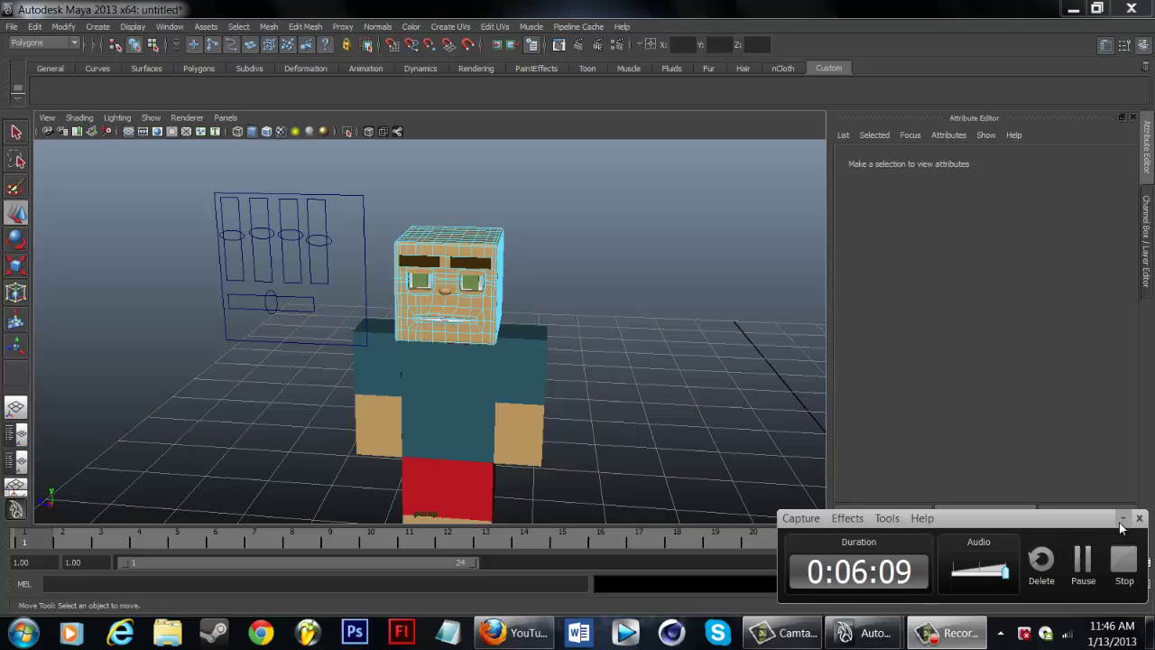
pyautogui.click(1121, 519)
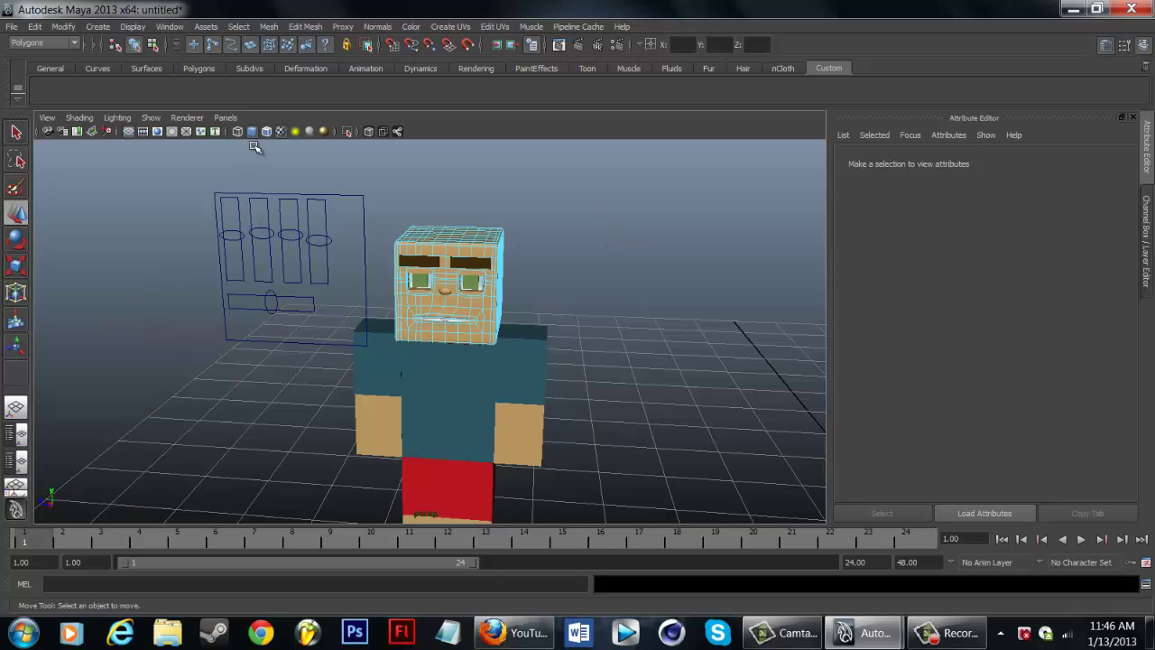
# Step: Hide the viewport grid and show it again
pyautogui.scroll(-4, 226, 390)
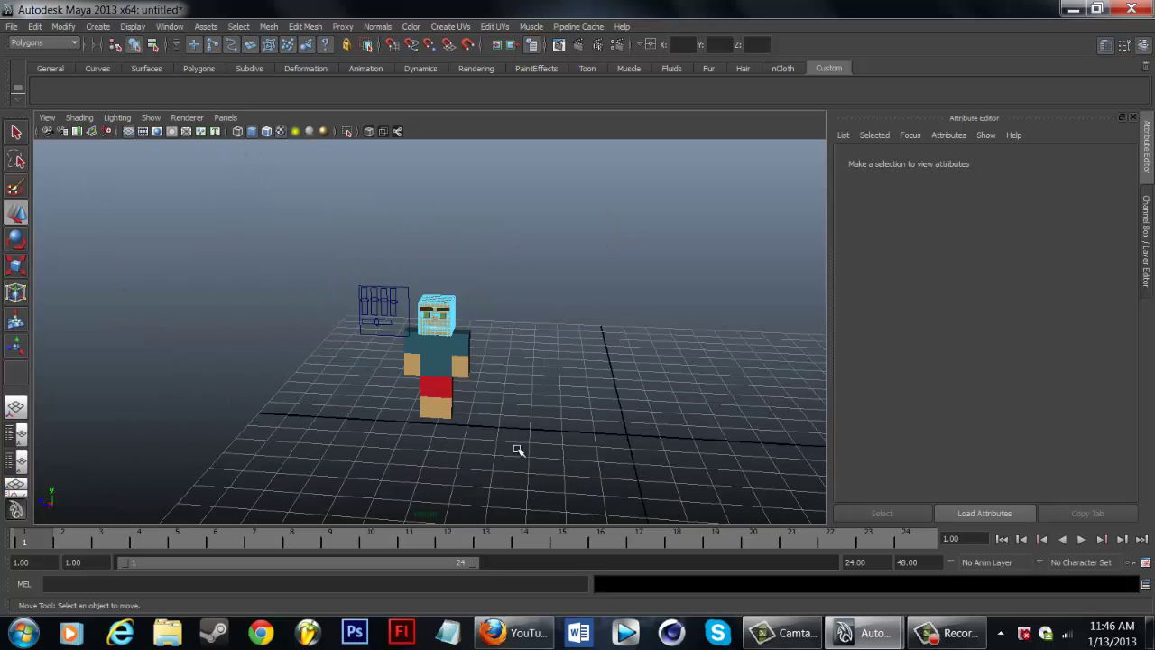
pyautogui.scroll(-5, 508, 433)
pyautogui.scroll(8, 496, 414)
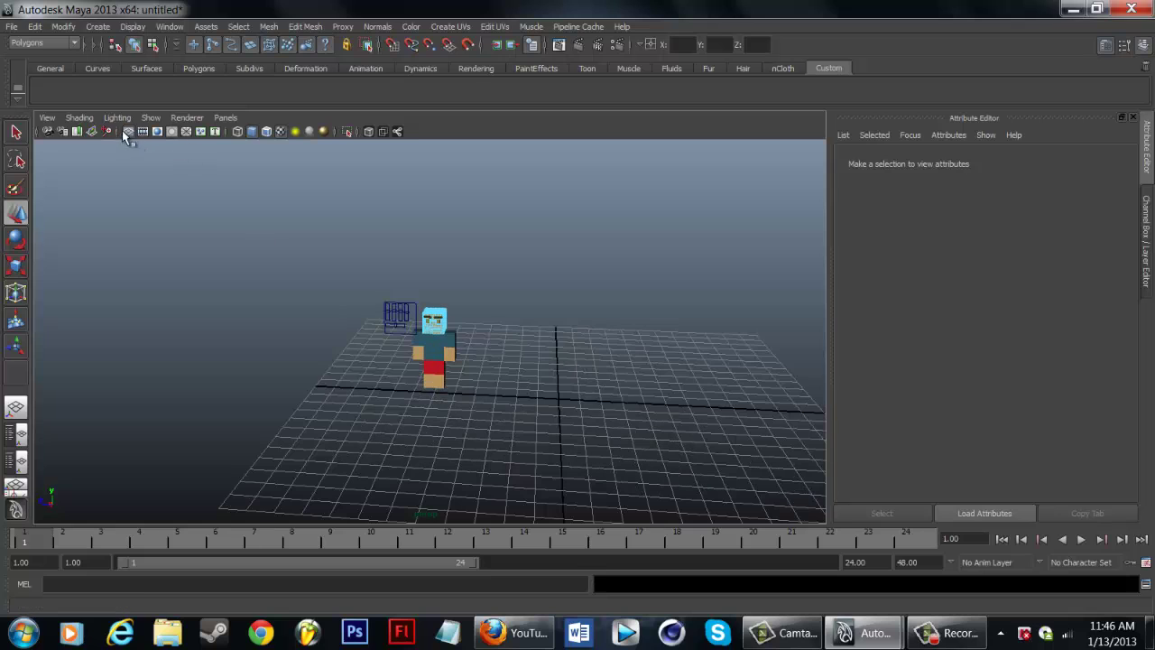
pyautogui.click(129, 131)
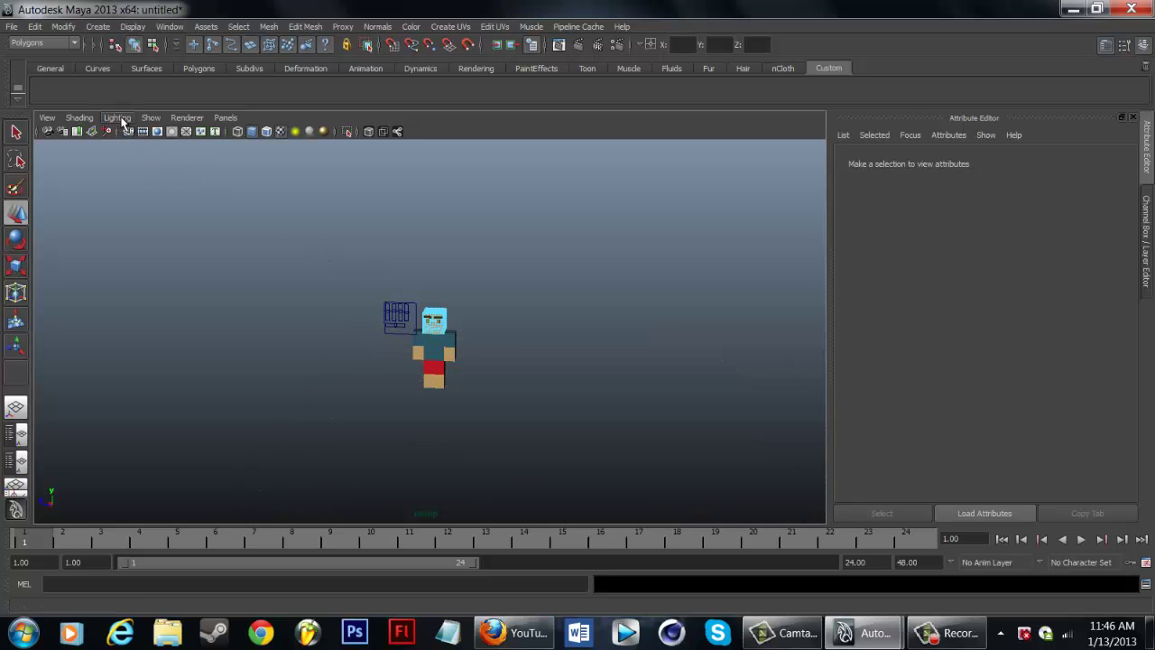
pyautogui.click(129, 131)
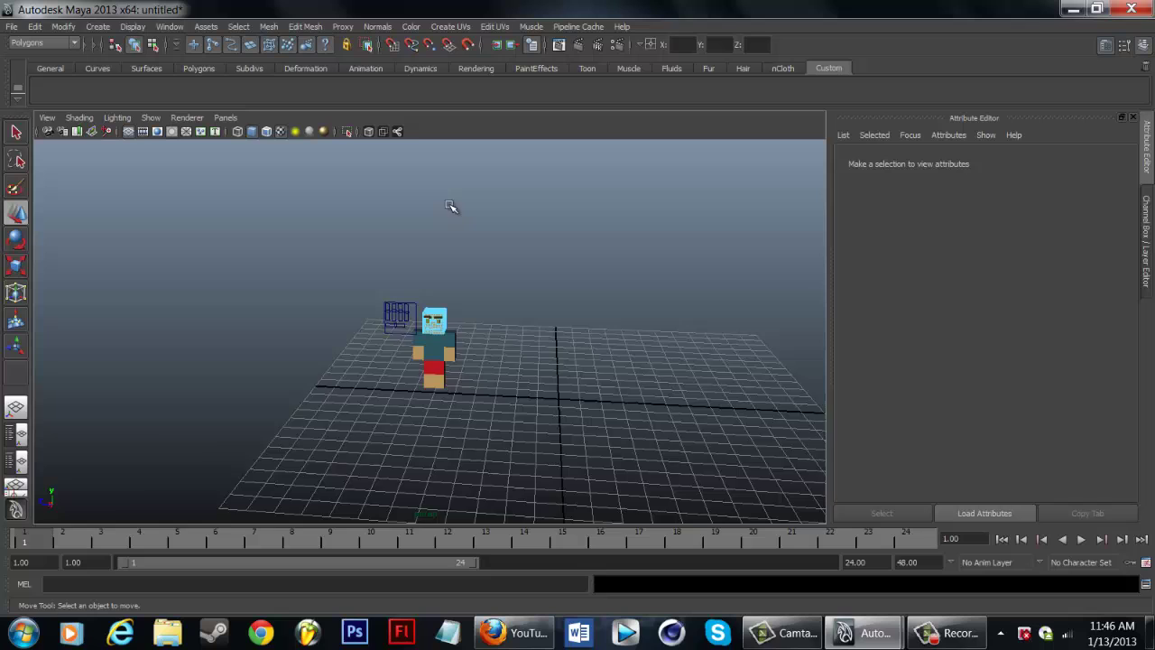
# Step: Turn on Isolate Select in the perspective view with nothing selected
pyautogui.scroll(3, 451, 206)
pyautogui.click(348, 131)
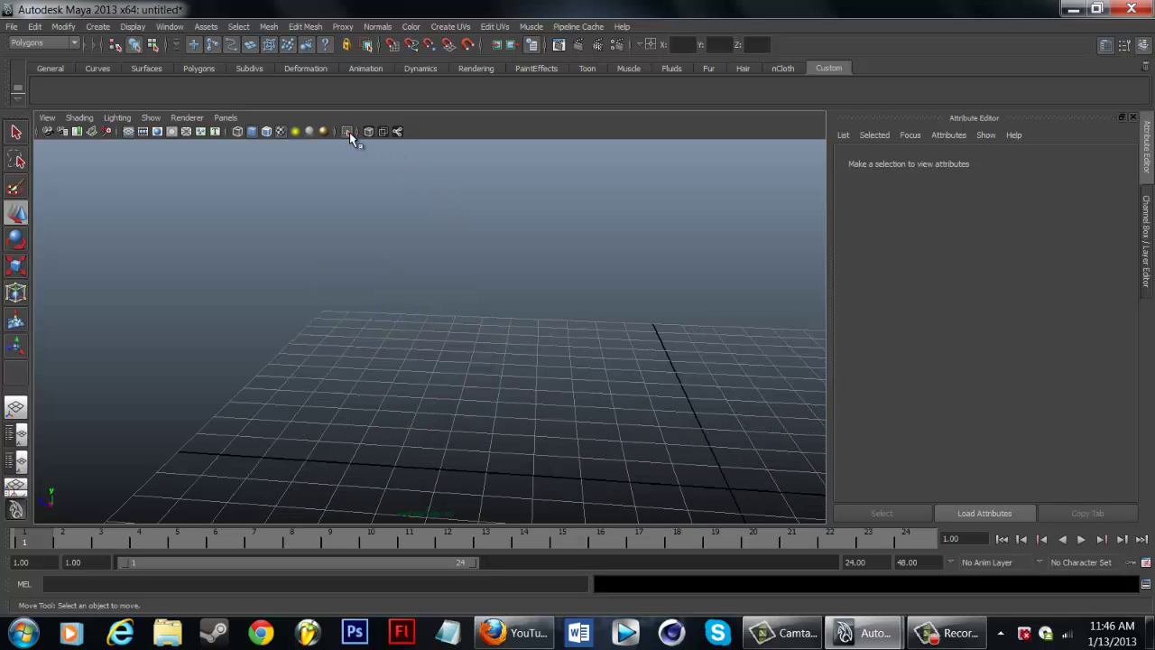
# Step: Turn off Isolate Select and return the head mesh to Object Mode
pyautogui.click(348, 131)
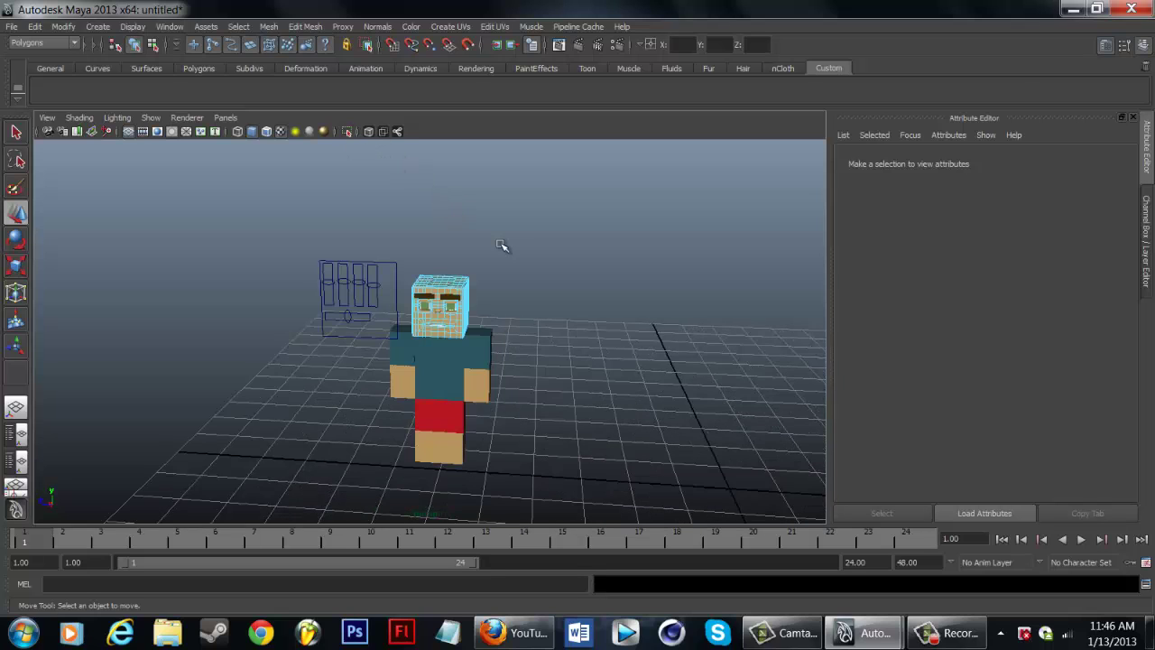
pyautogui.rightClick(262, 359)
pyautogui.rightClick(437, 303)
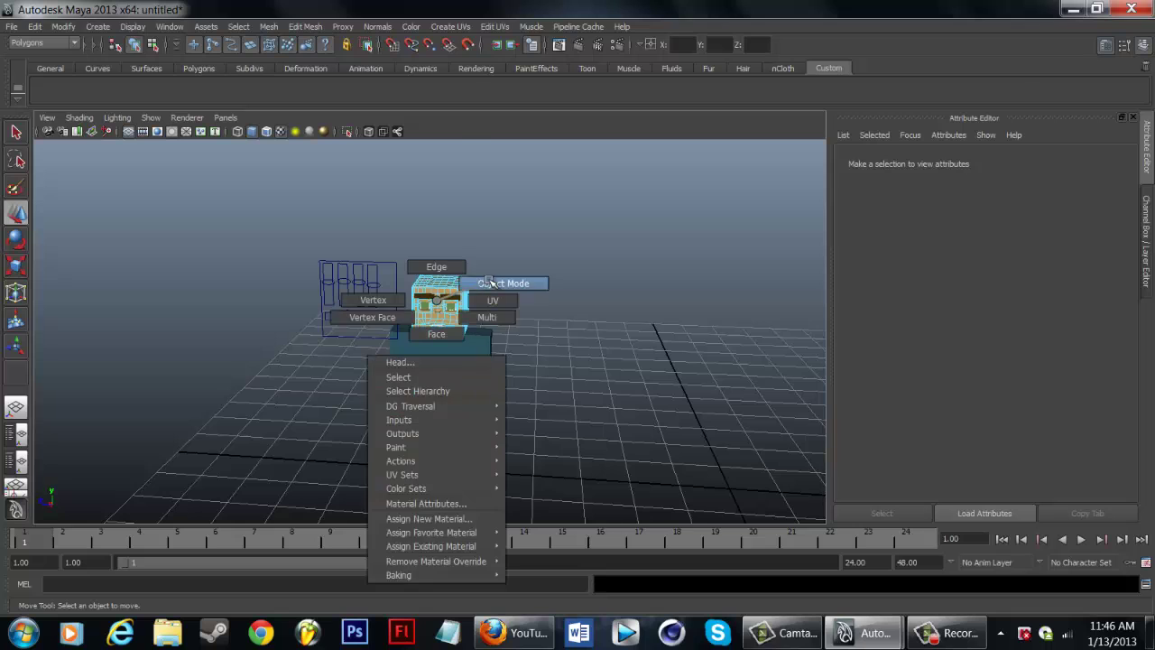
pyautogui.click(490, 282)
# Step: Isolate the character's left forearm block in the view, show the whole character again, and clear the selection
pyautogui.click(464, 386)
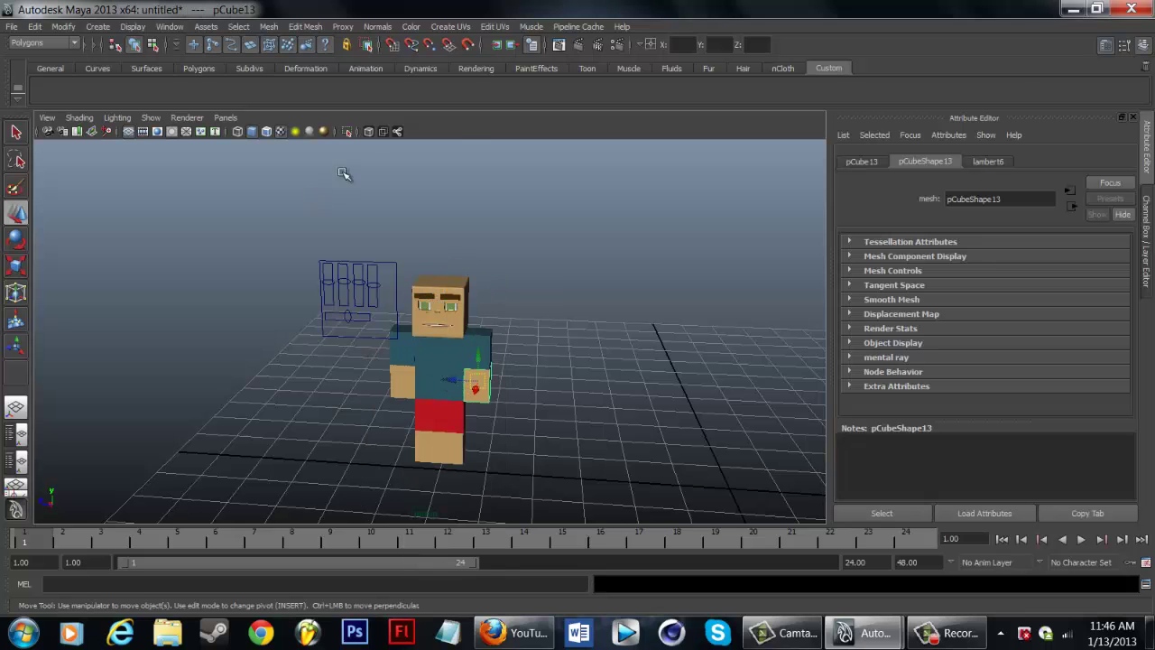
pyautogui.click(347, 133)
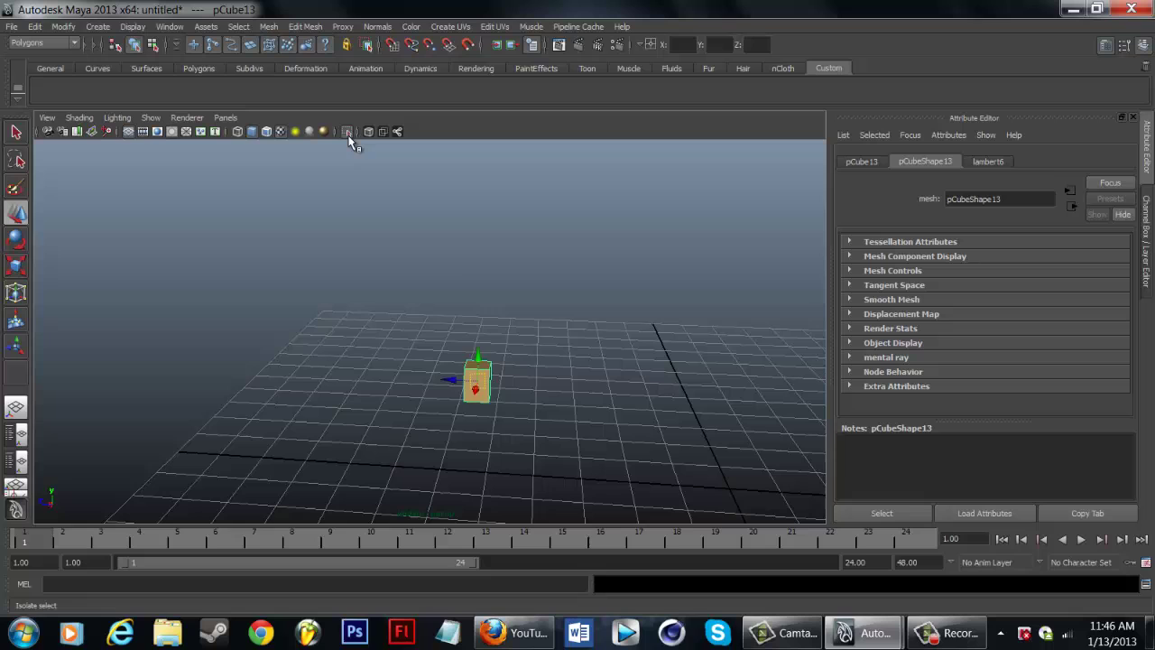
pyautogui.click(348, 135)
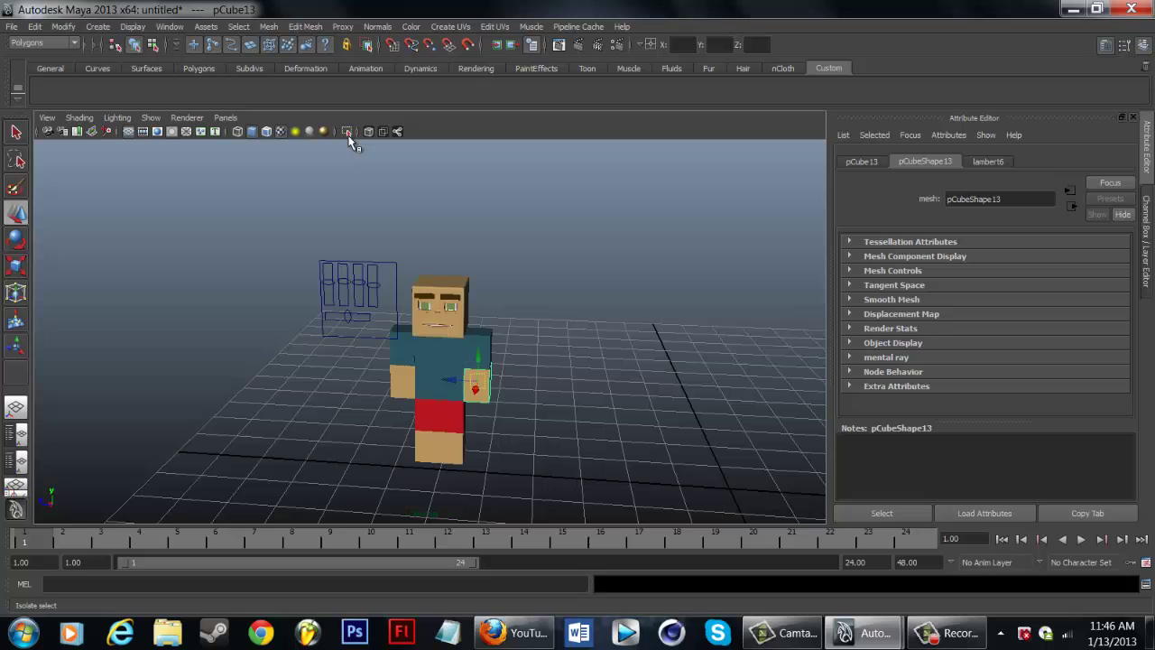
pyautogui.click(491, 302)
# Step: Select the head, turn on X-Ray shading to look through it at the mouth interior, and turn X-Ray off
pyautogui.click(460, 325)
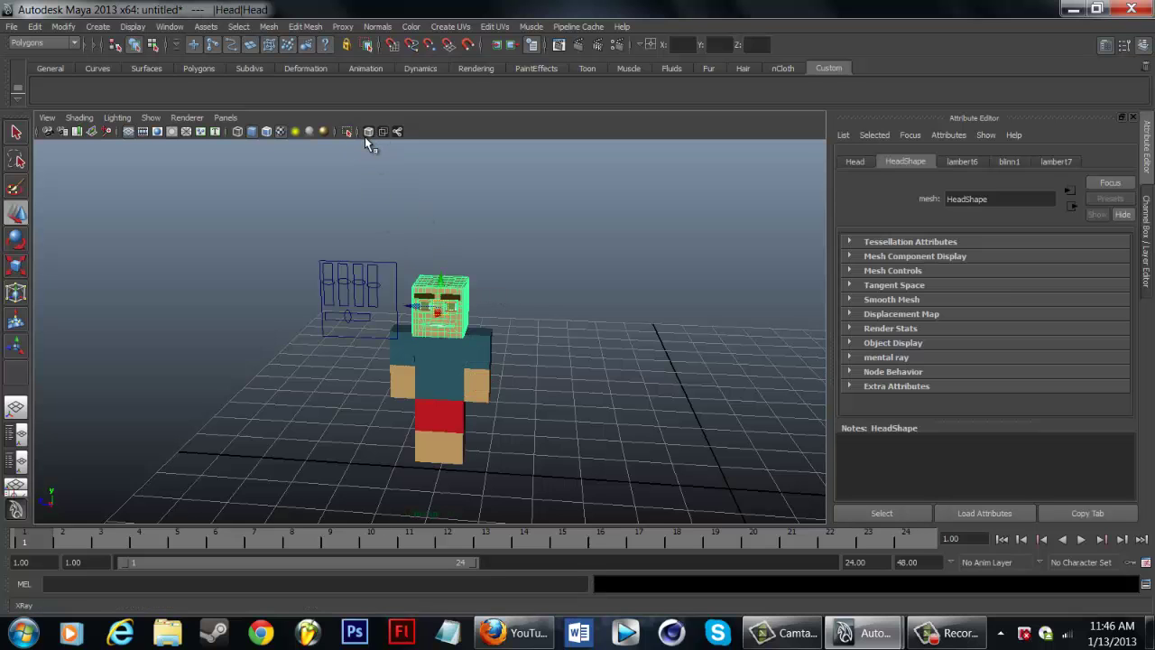
pyautogui.click(368, 133)
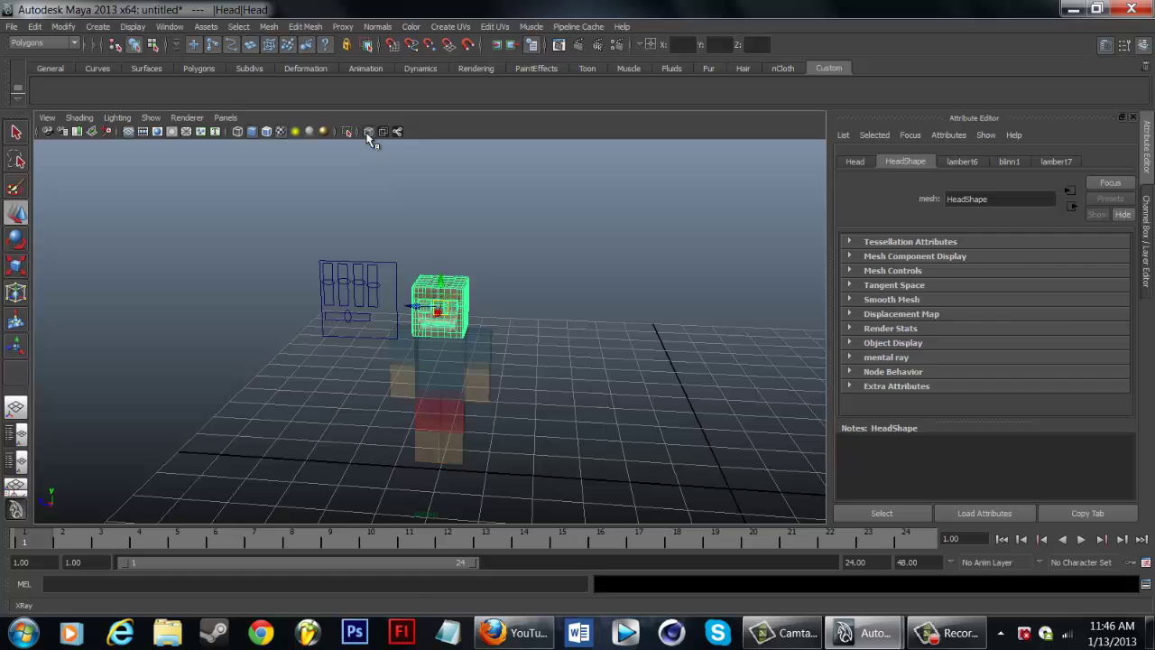
pyautogui.scroll(5, 406, 250)
pyautogui.scroll(3, 398, 267)
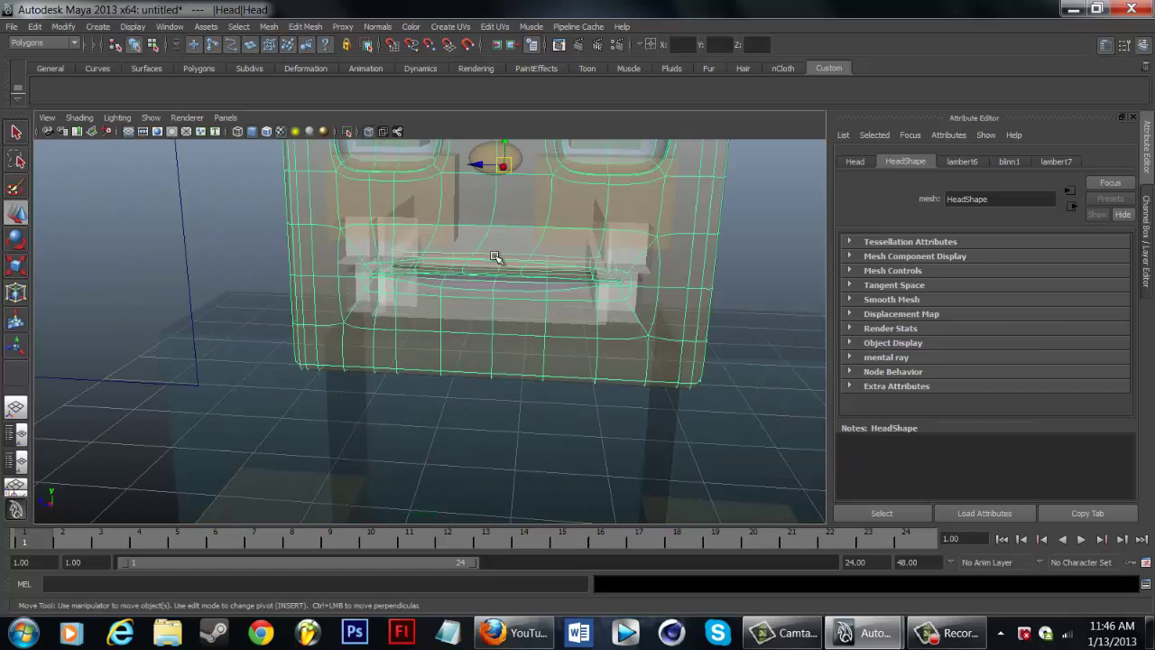
pyautogui.moveTo(476, 300)
pyautogui.keyDown('alt'); pyautogui.mouseDown()
pyautogui.moveTo(412, 289)
pyautogui.moveTo(324, 299)
pyautogui.moveTo(458, 294)
pyautogui.mouseUp(); pyautogui.keyUp('alt')
pyautogui.scroll(-6, 457, 293)
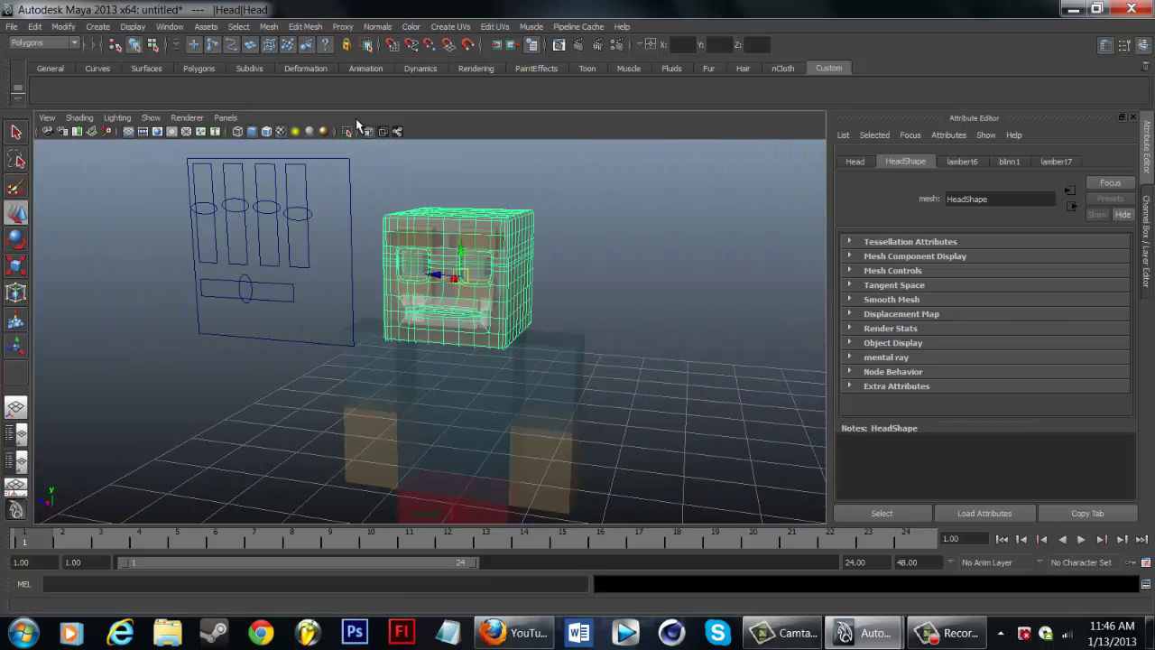
pyautogui.click(376, 131)
# Step: Clear the head selection and examine the mouth opening up close and the whole character from farther away
pyautogui.scroll(4, 395, 285)
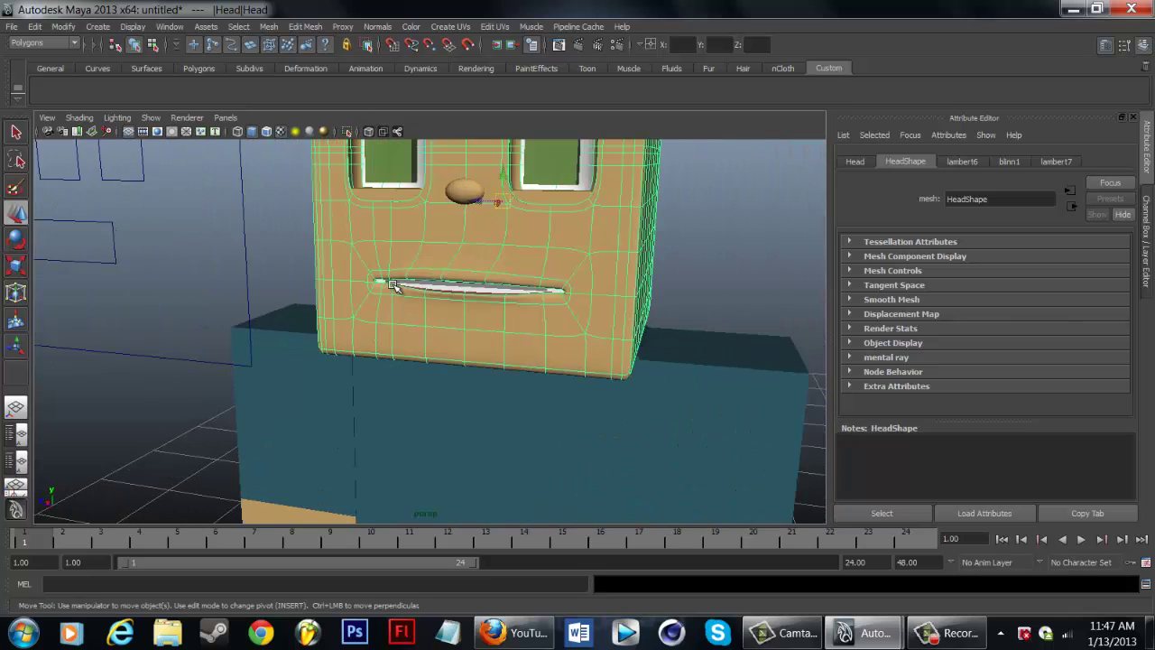
pyautogui.scroll(-6, 394, 285)
pyautogui.scroll(-2, 394, 286)
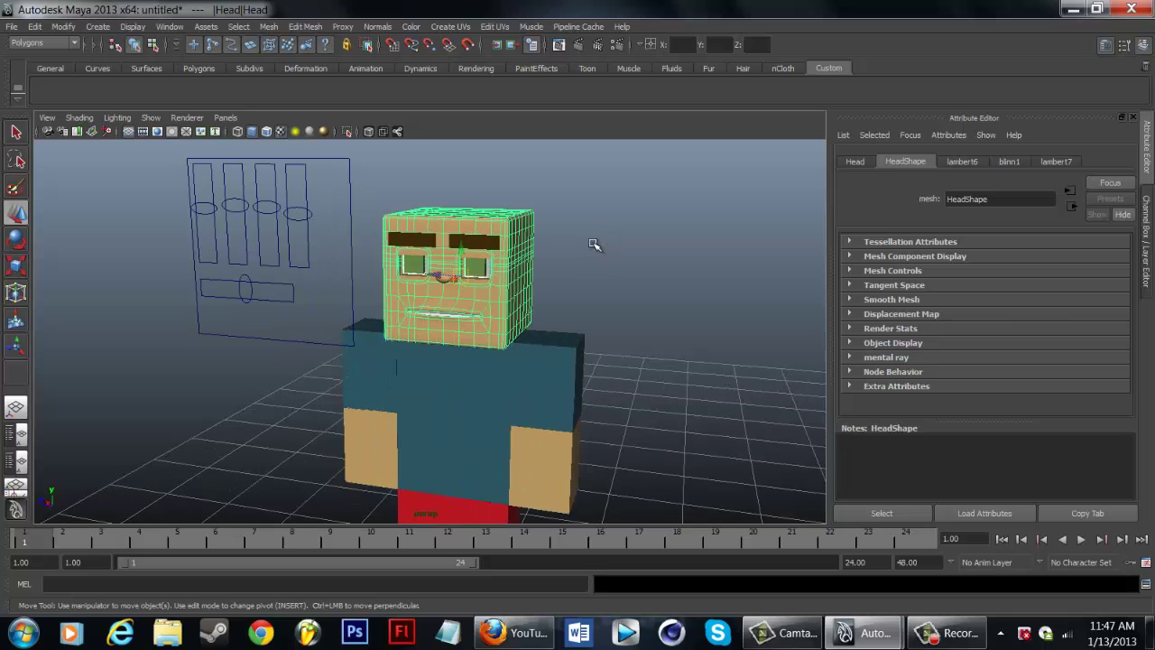
pyautogui.click(591, 264)
pyautogui.scroll(-3, 577, 307)
pyautogui.scroll(8, 465, 334)
pyautogui.scroll(3, 464, 334)
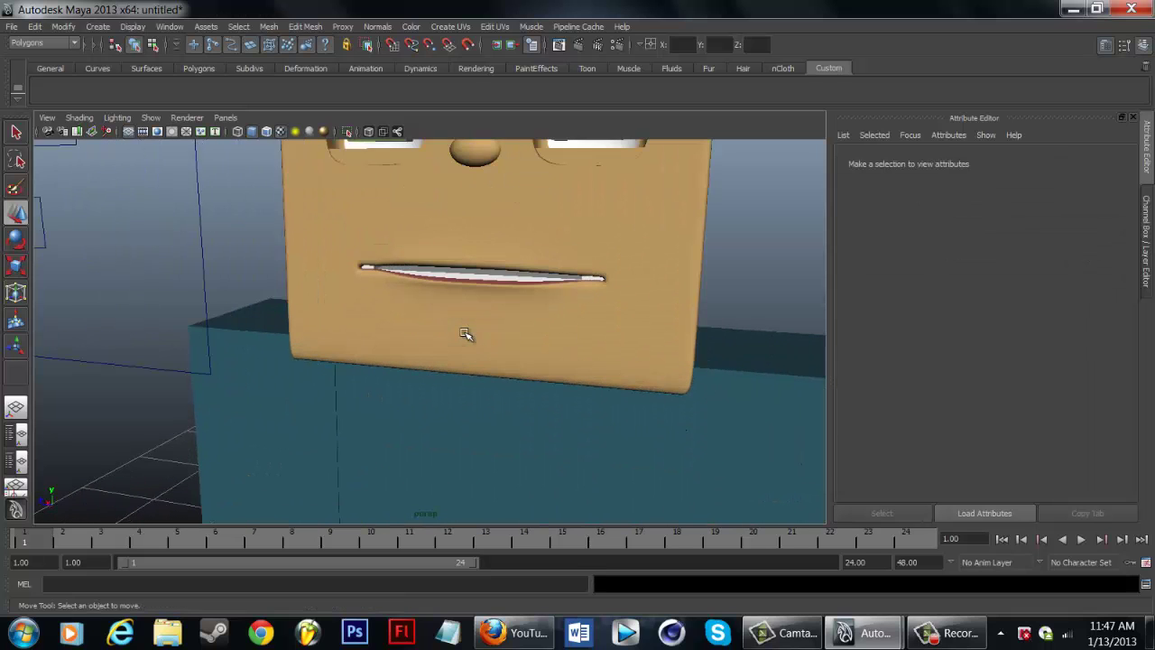
pyautogui.scroll(3, 453, 260)
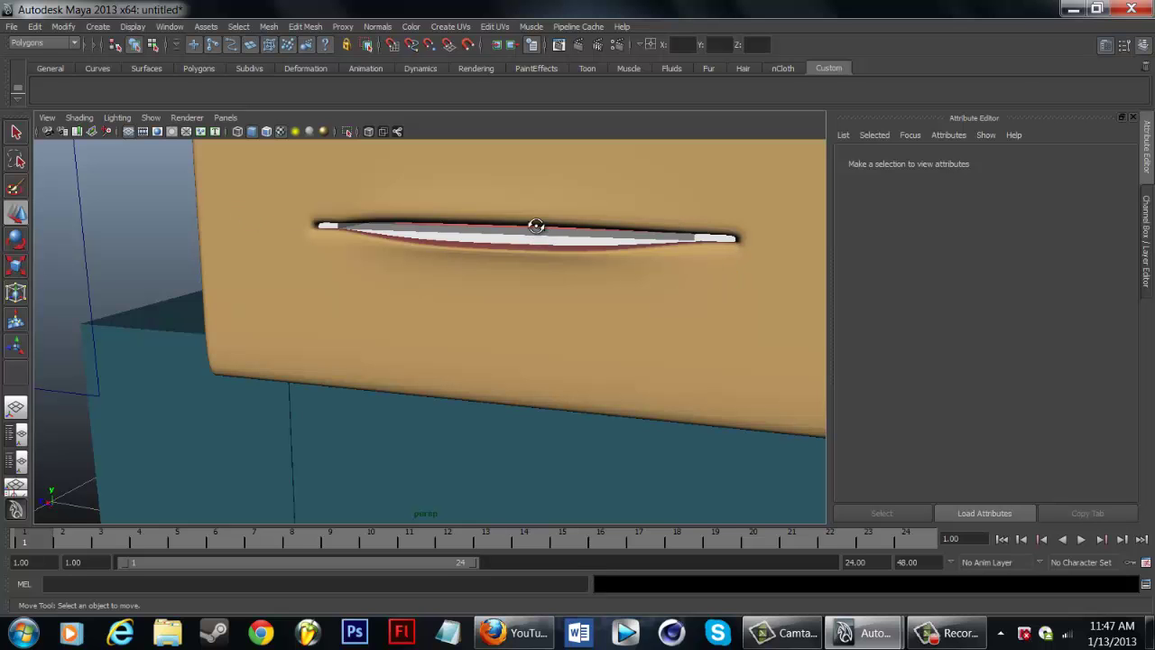
pyautogui.keyDown('alt'); pyautogui.moveTo(535, 226); pyautogui.dragTo(534, 251); pyautogui.keyUp('alt')
pyautogui.scroll(-8, 533, 253)
pyautogui.scroll(-5, 588, 406)
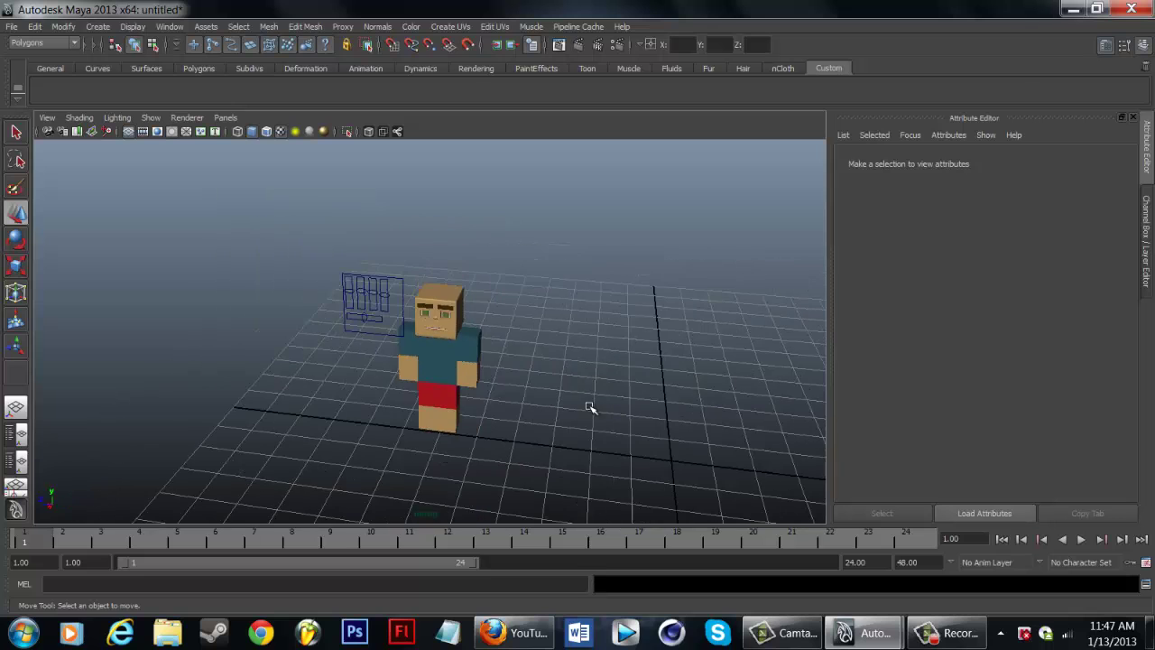
pyautogui.scroll(5, 590, 405)
pyautogui.keyDown('alt'); pyautogui.moveTo(433, 315); pyautogui.dragTo(162, 227, button='middle'); pyautogui.keyUp('alt')
pyautogui.press('[')
pyautogui.press('[')
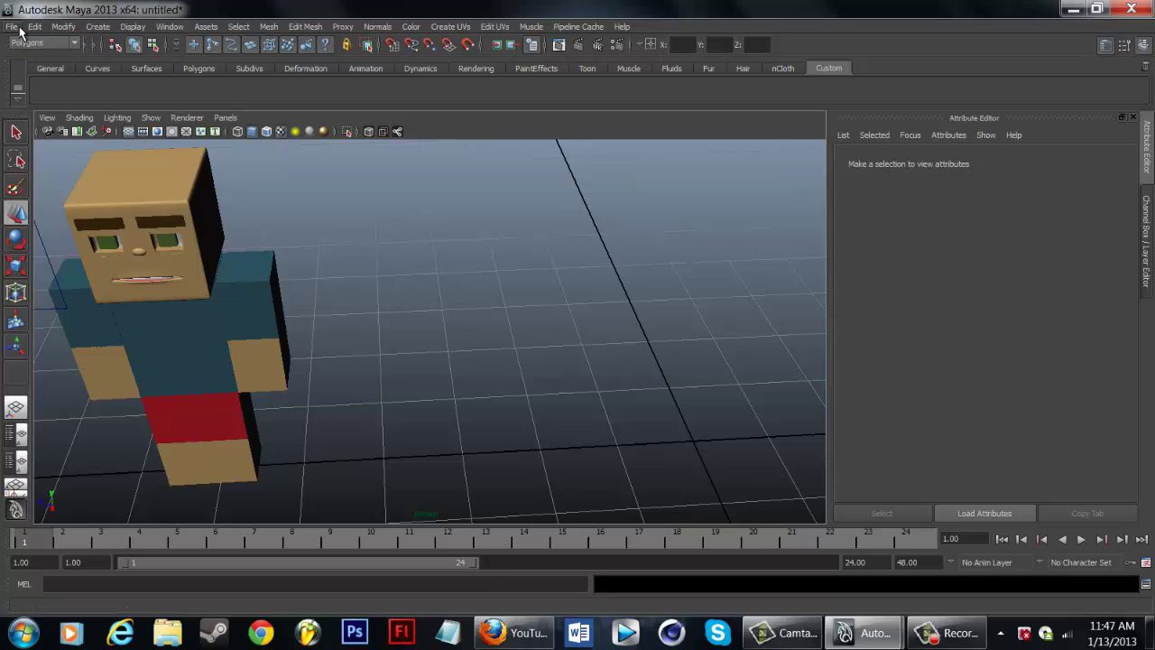
# Step: Start a new scene without saving the changes to the untitled one
pyautogui.click(9, 28)
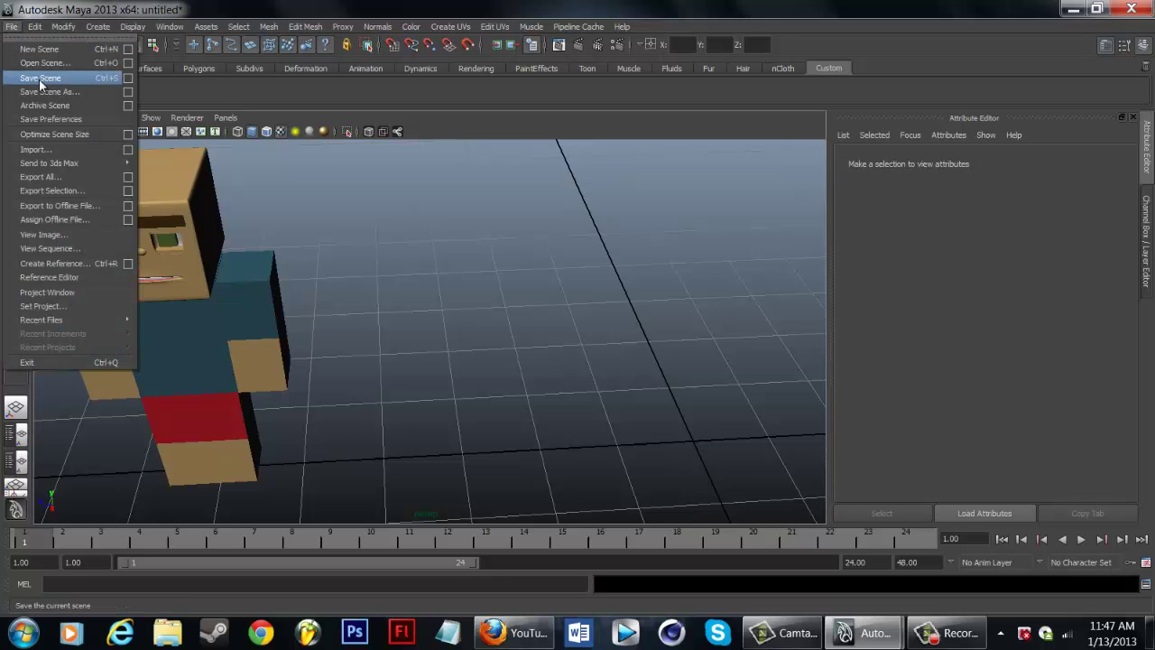
pyautogui.click(48, 49)
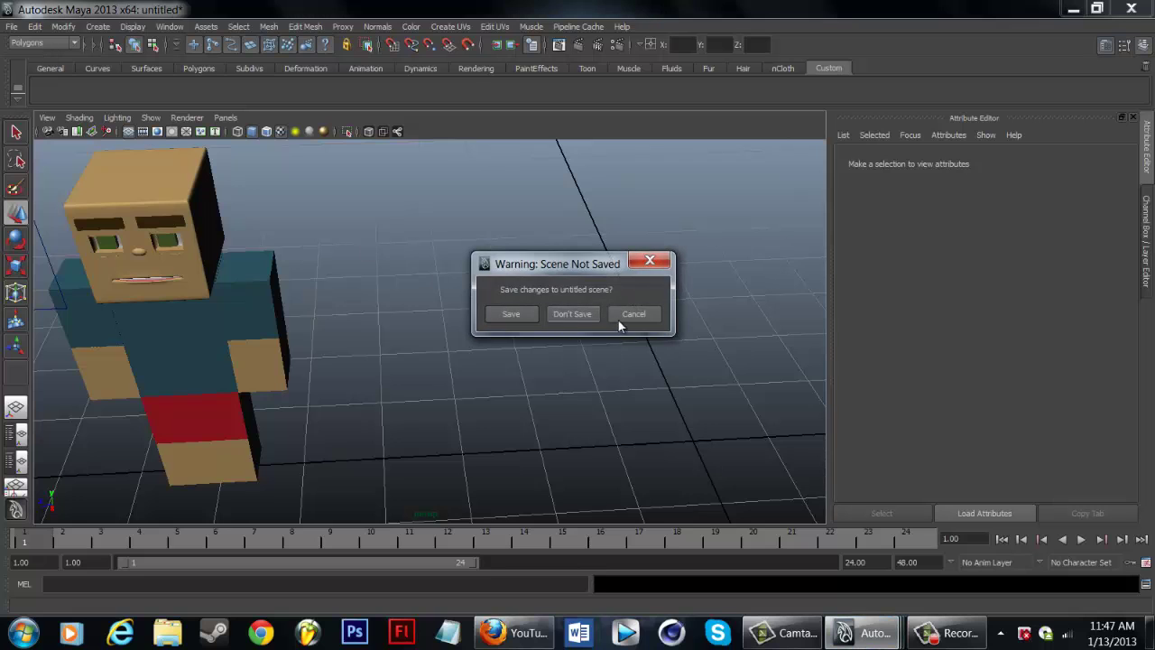
pyautogui.click(583, 316)
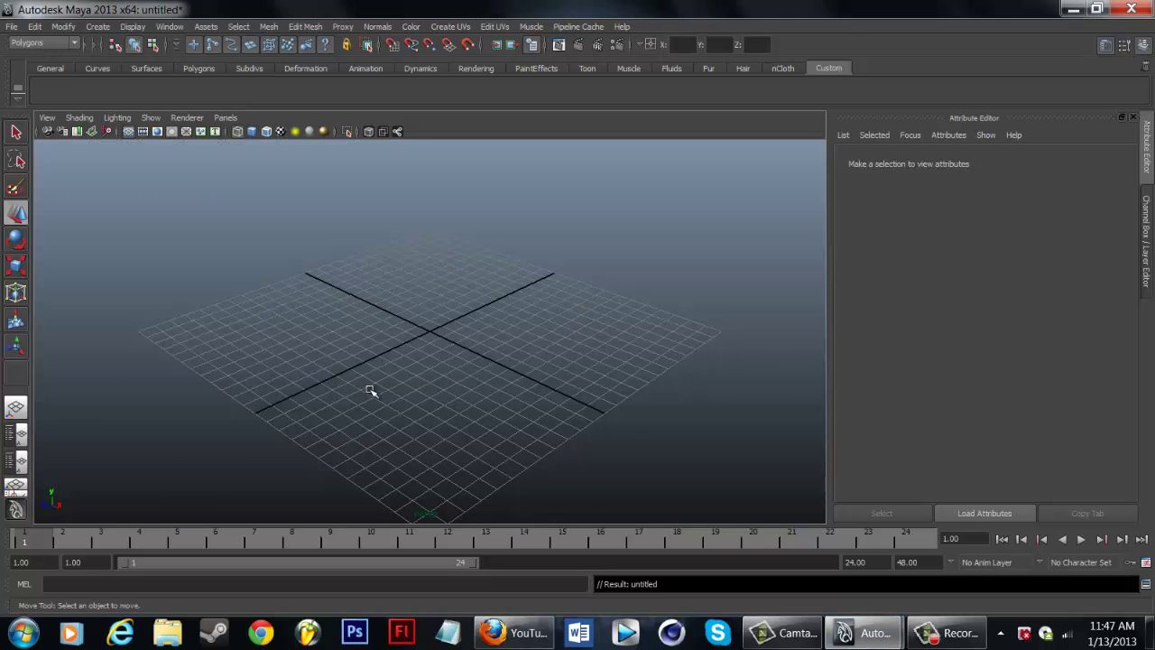
# Step: Create a polygon cube at the grid's centre and display it shaded
pyautogui.scroll(5, 386, 319)
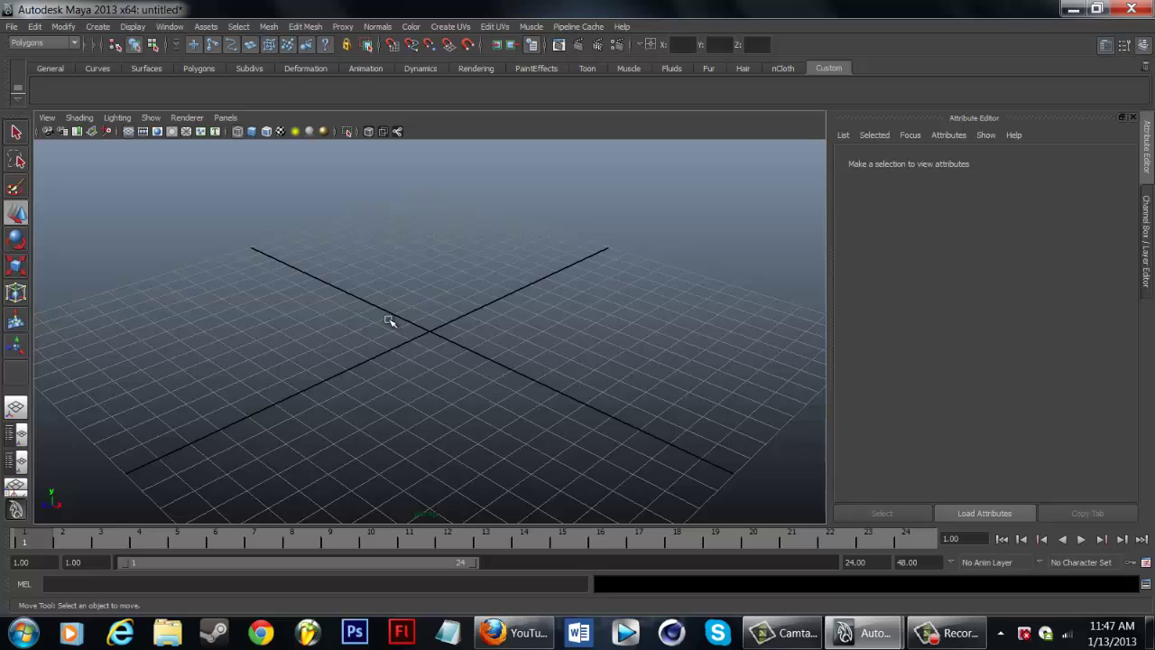
pyautogui.click(100, 29)
pyautogui.moveTo(180, 62)
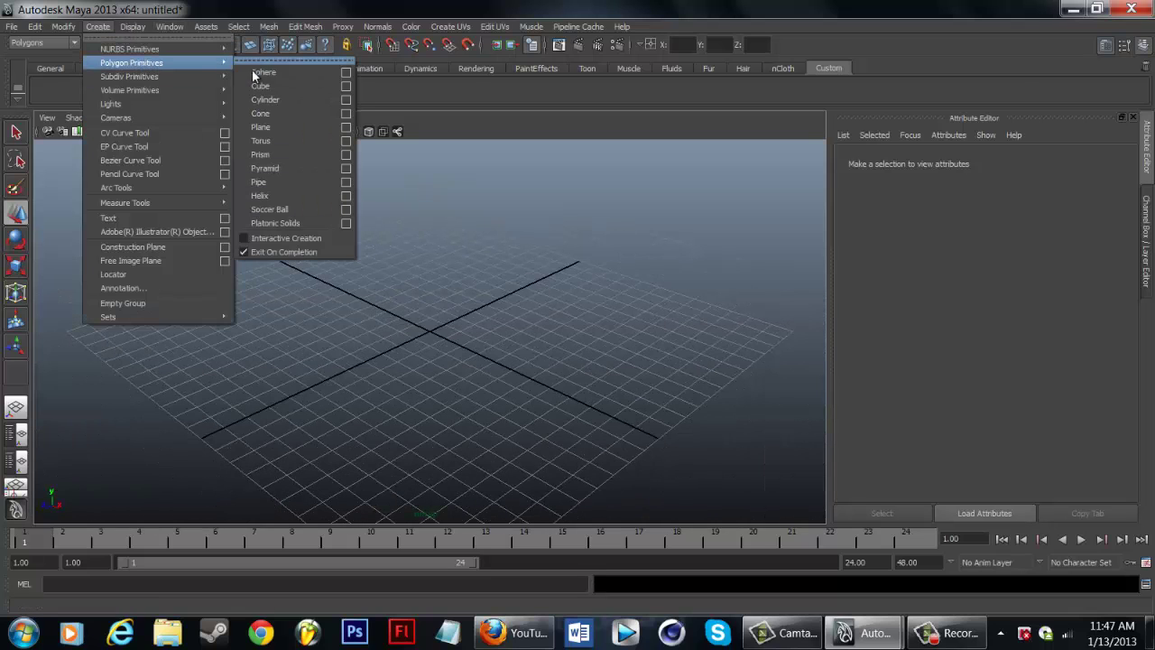
pyautogui.click(260, 86)
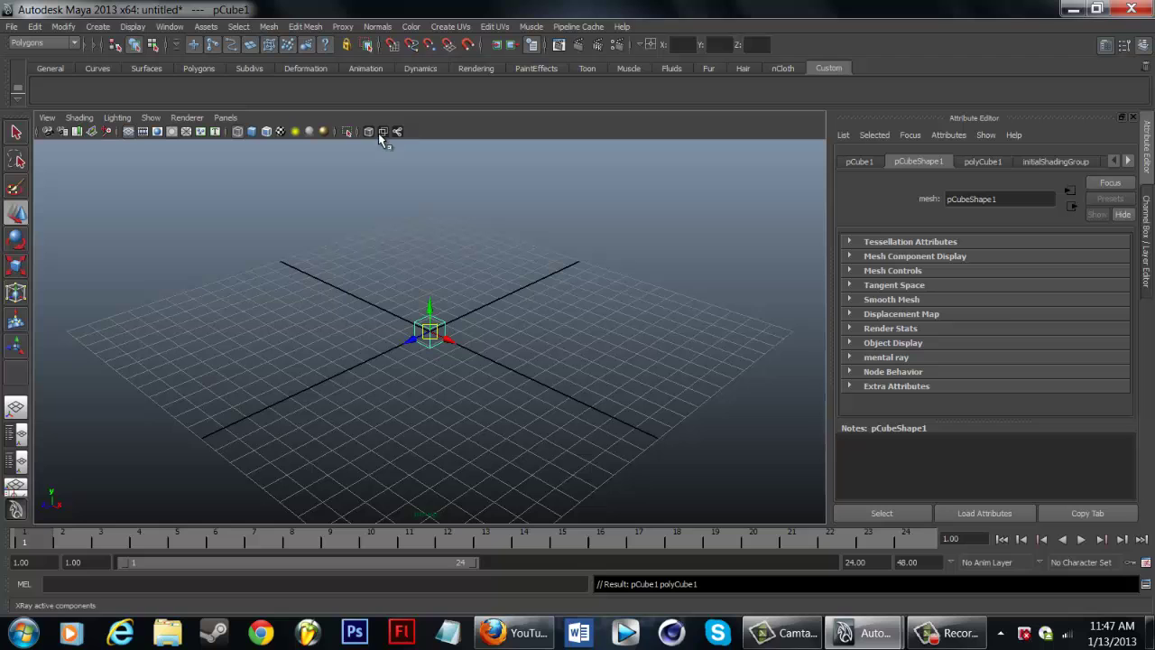
pyautogui.scroll(5, 373, 361)
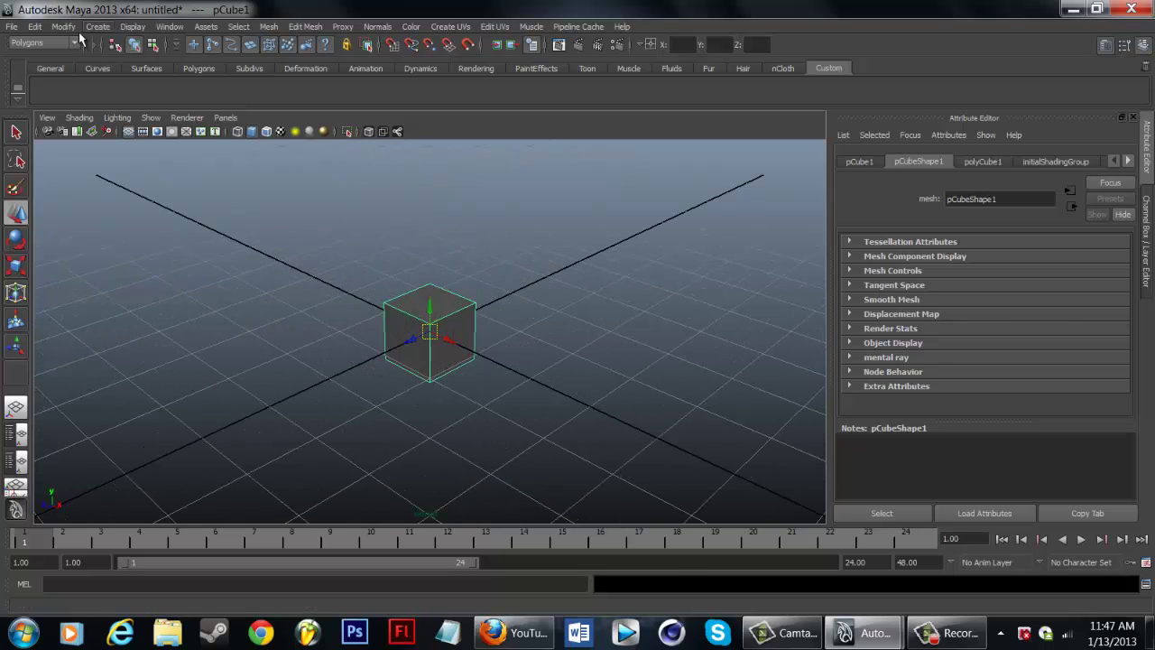
# Step: Turn on Interactive Creation for polygon primitives
pyautogui.click(97, 26)
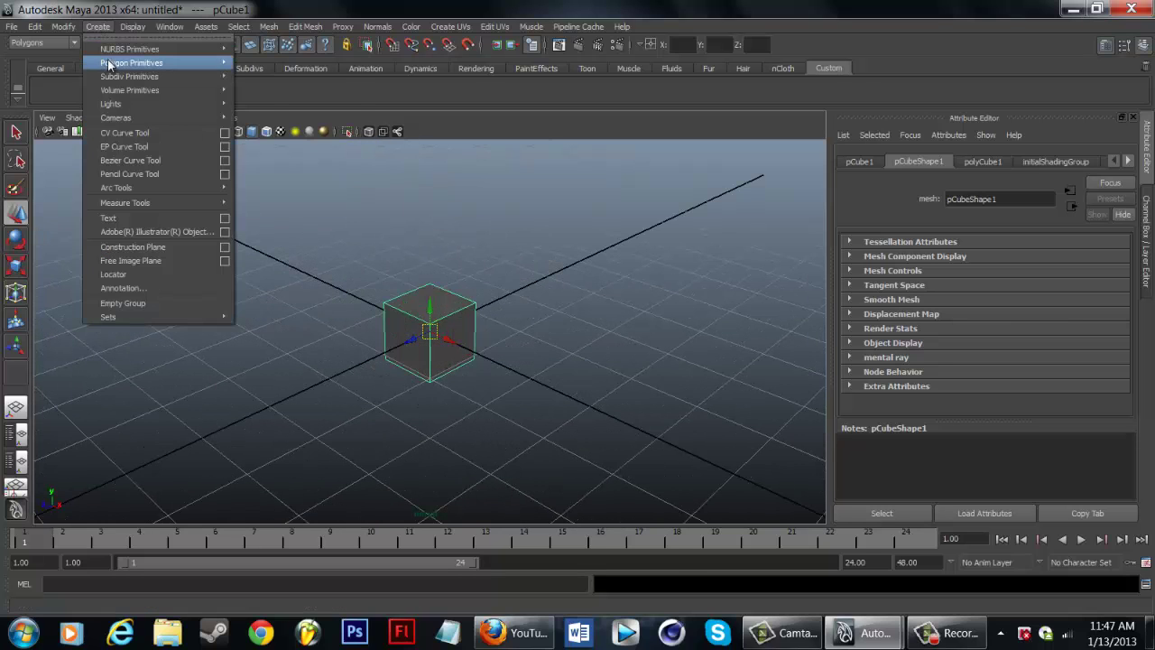
pyautogui.moveTo(190, 62)
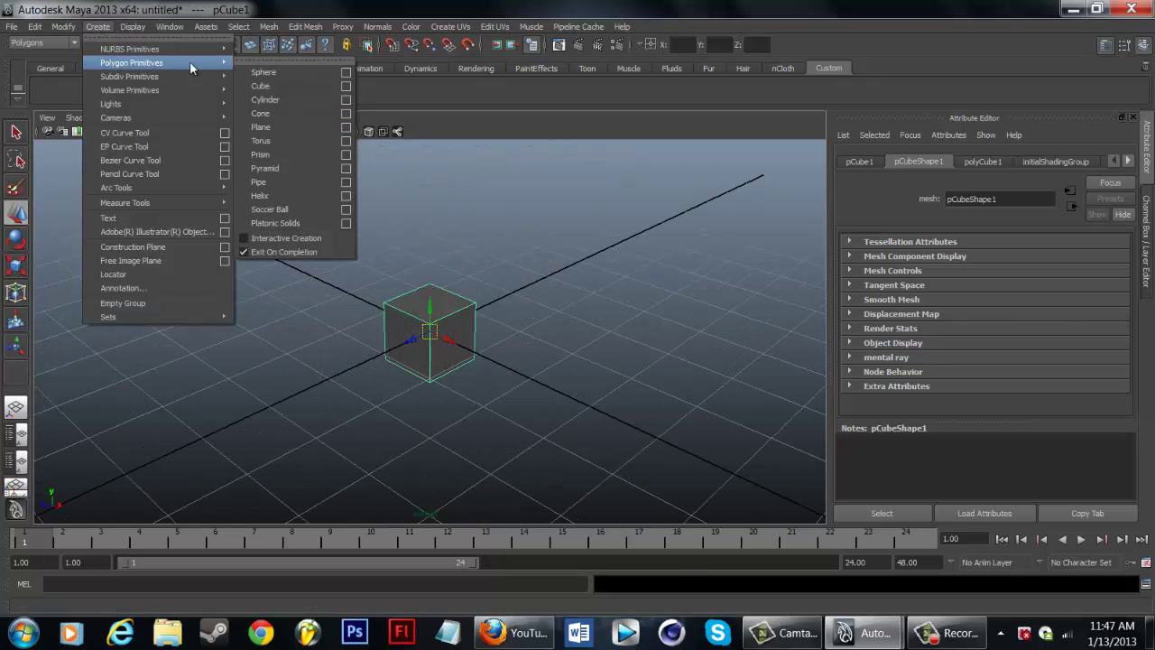
pyautogui.click(299, 240)
pyautogui.scroll(-3, 236, 282)
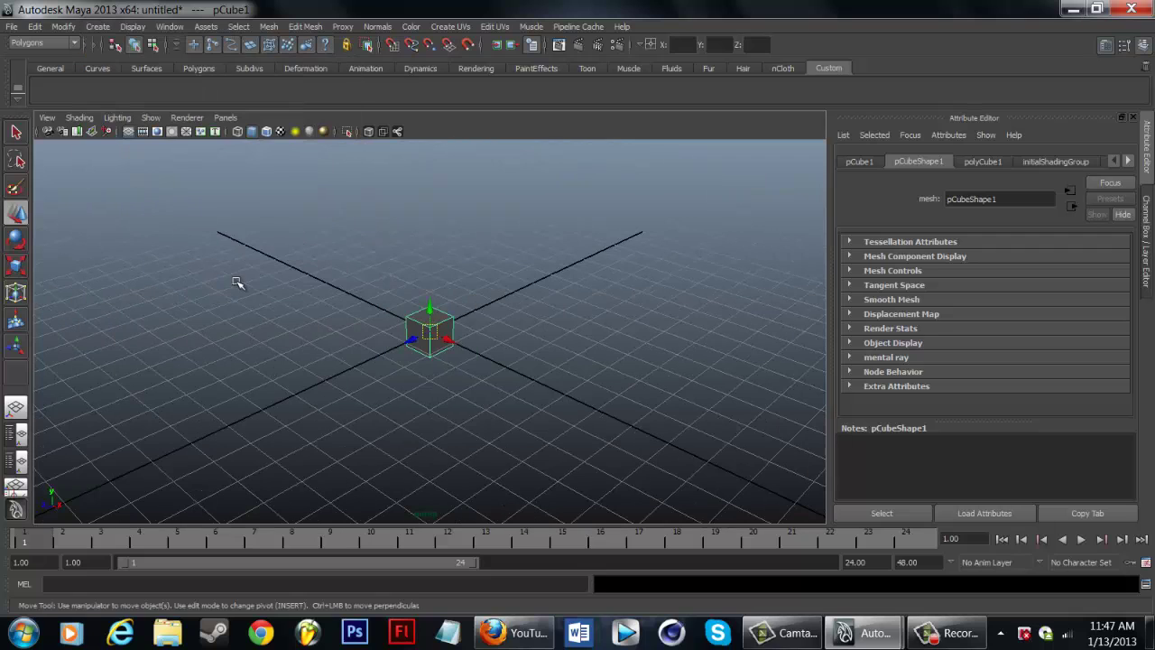
# Step: Clear the selection, draw a second polygon cube interactively on the grid, and delete it
pyautogui.click(265, 363)
pyautogui.click(99, 26)
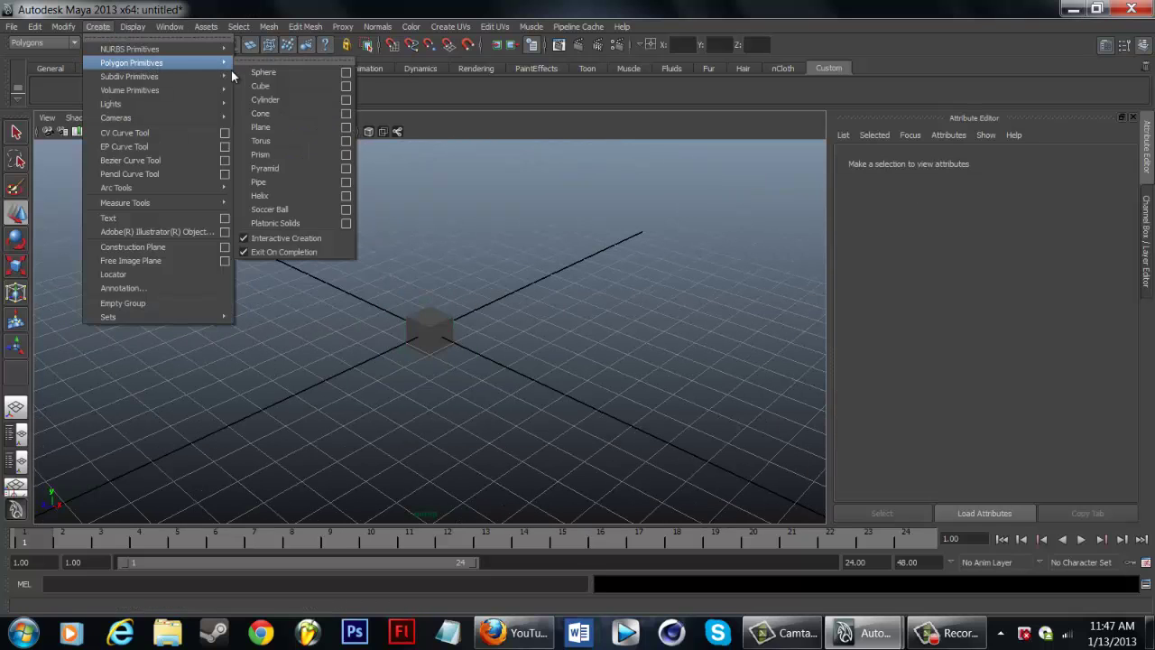
pyautogui.click(264, 90)
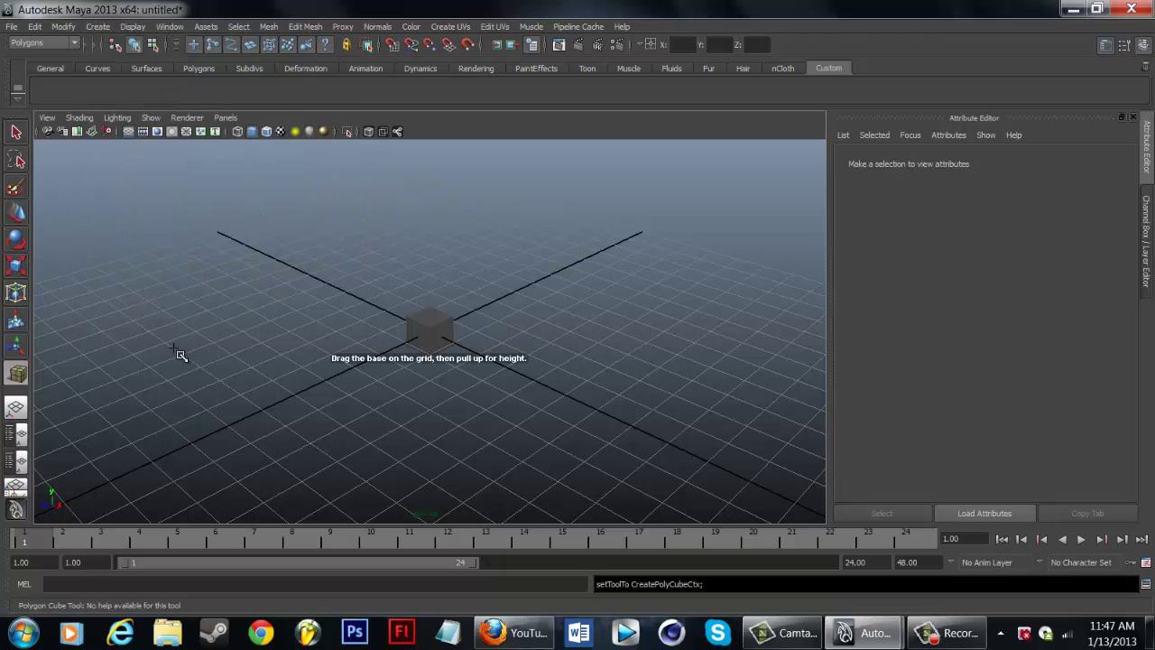
pyautogui.moveTo(175, 353); pyautogui.dragTo(176, 271)
pyautogui.press('Delete')
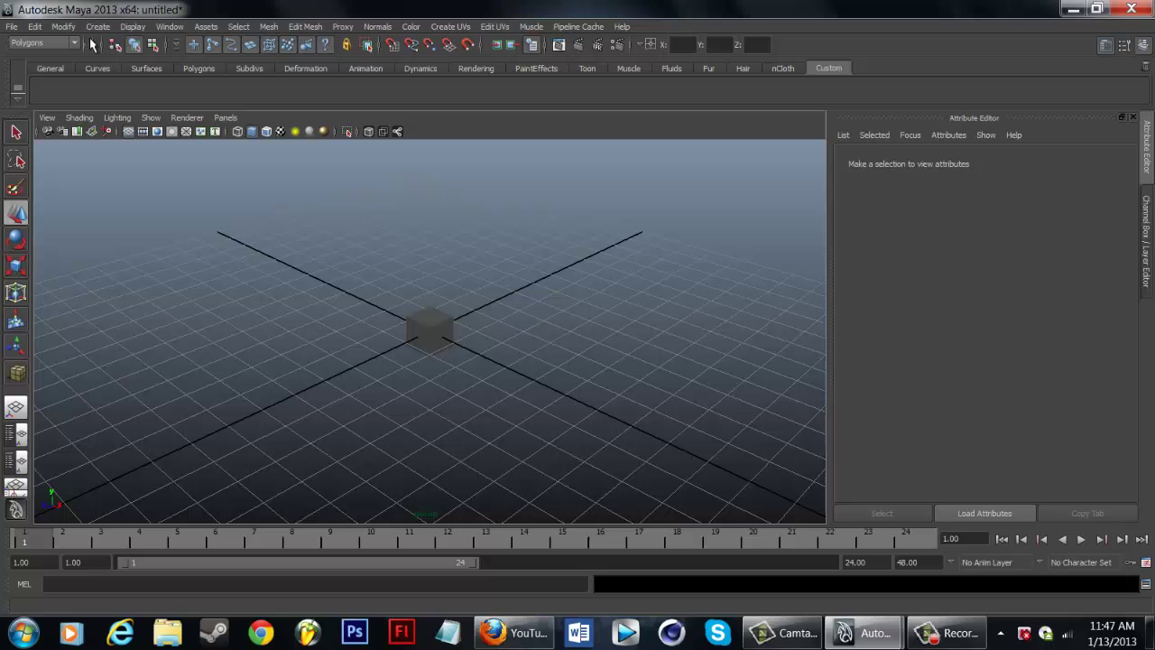
# Step: Turn off Interactive Creation for polygon primitives
pyautogui.click(106, 25)
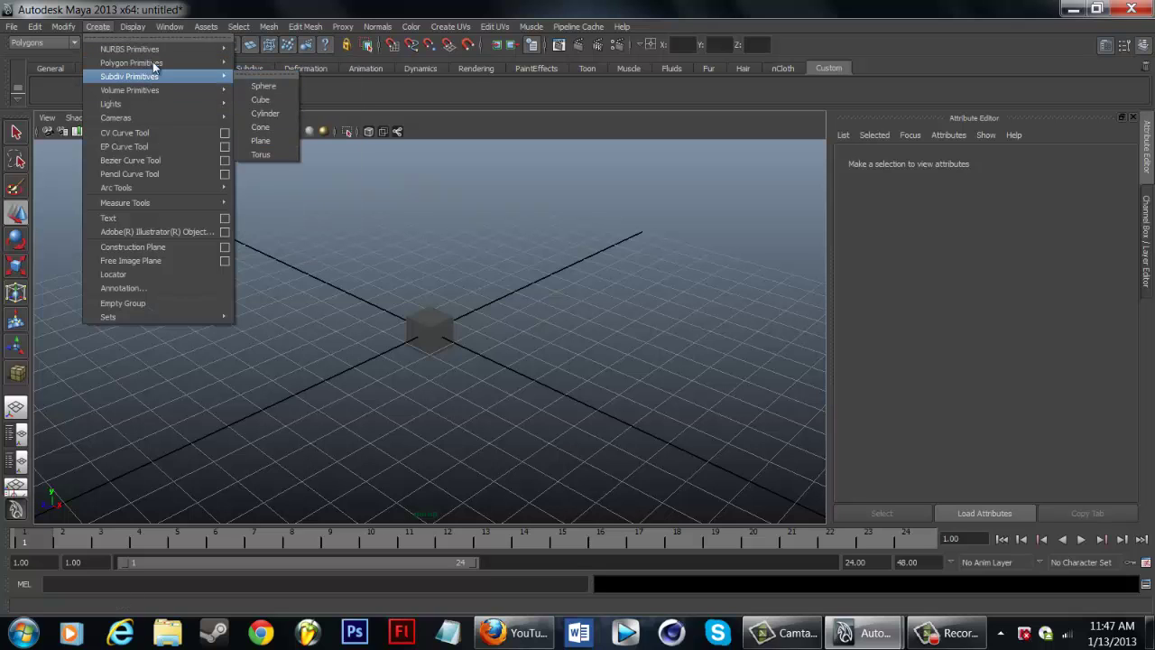
pyautogui.moveTo(233, 65)
pyautogui.click(287, 237)
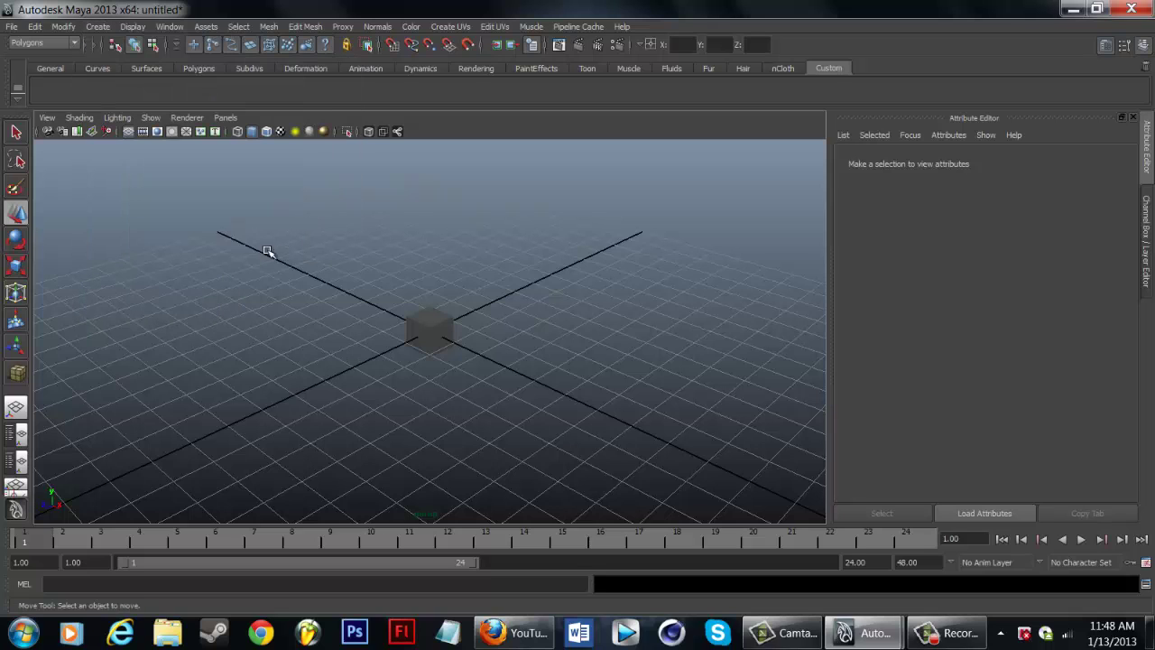
# Step: Create another polygon cube at the grid's centre, move it straight up, and delete it
pyautogui.click(97, 26)
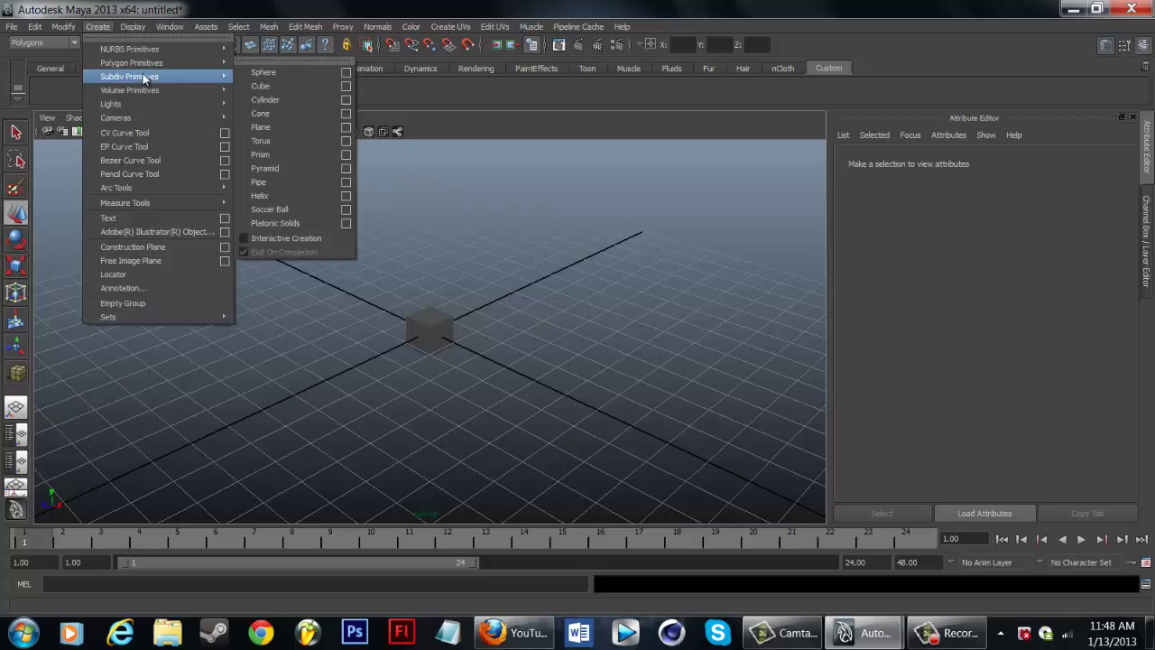
pyautogui.moveTo(158, 76)
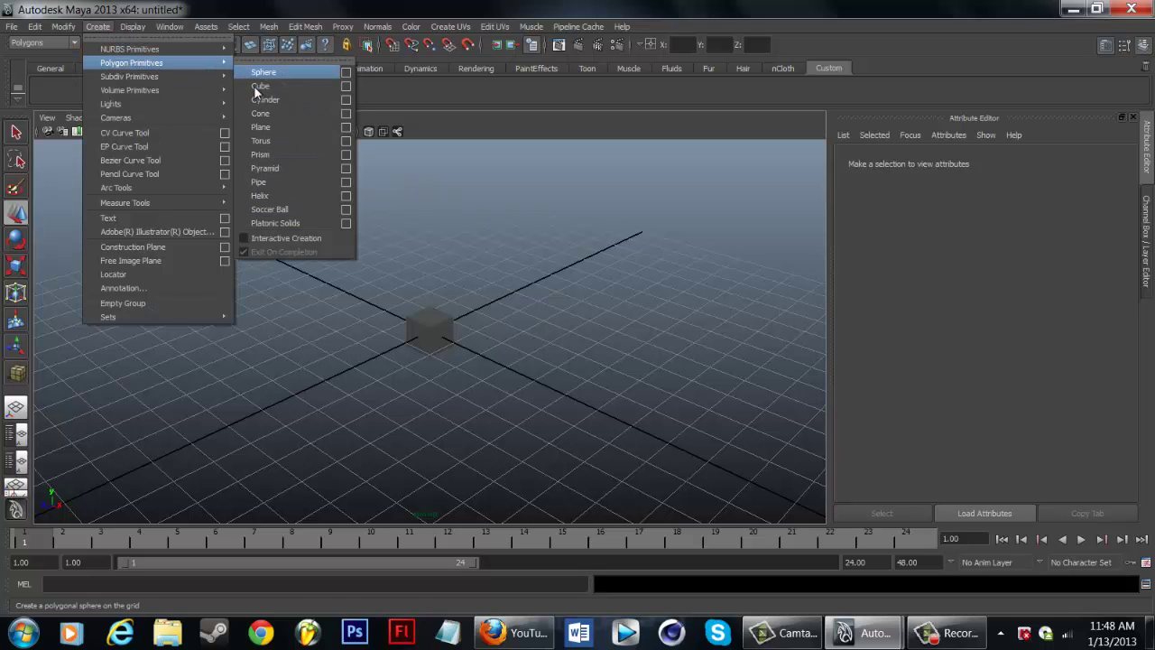
pyautogui.click(262, 91)
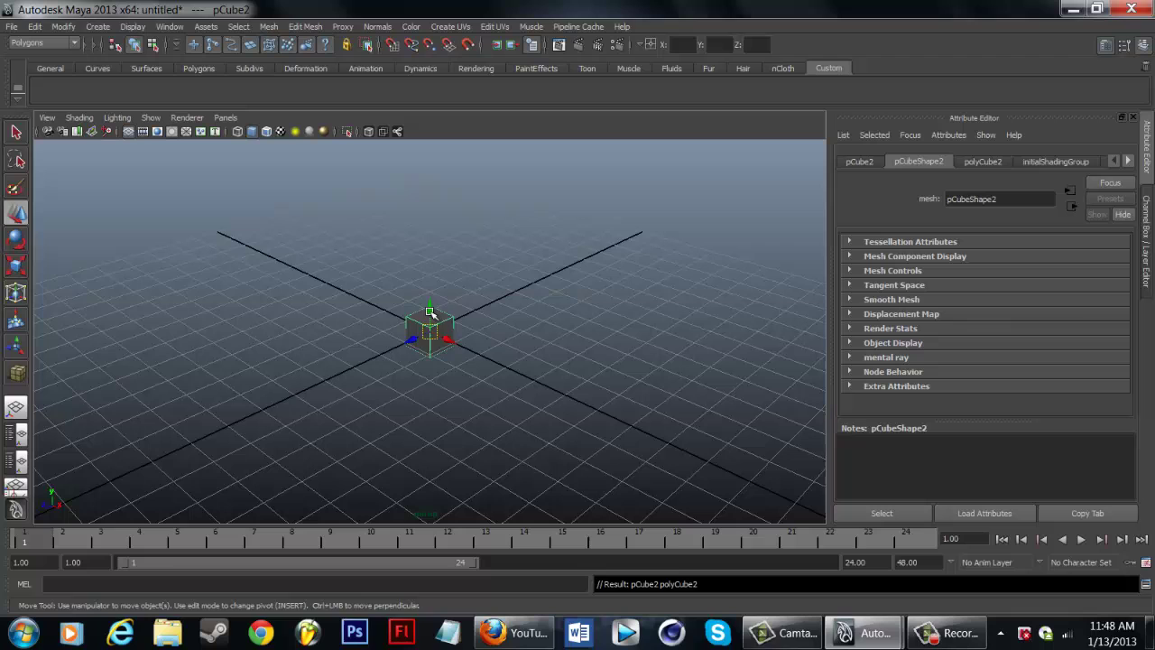
pyautogui.moveTo(429, 312); pyautogui.dragTo(433, 213)
pyautogui.press('Delete')
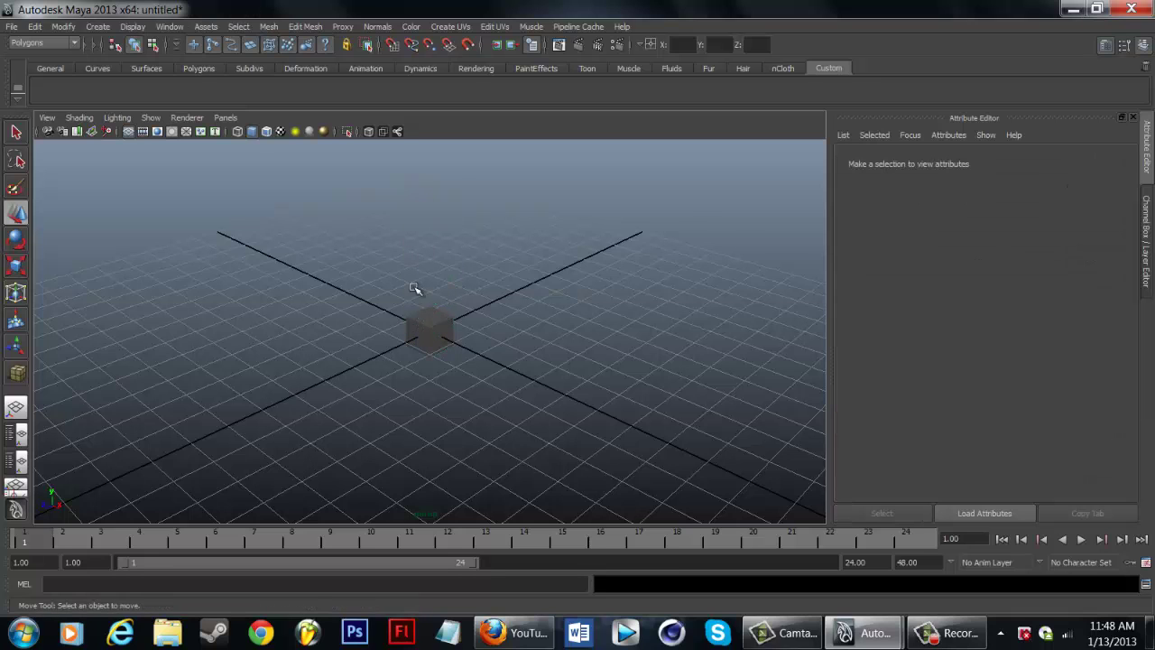
# Step: Select the remaining cube at the grid's centre
pyautogui.scroll(3, 456, 353)
pyautogui.click(436, 307)
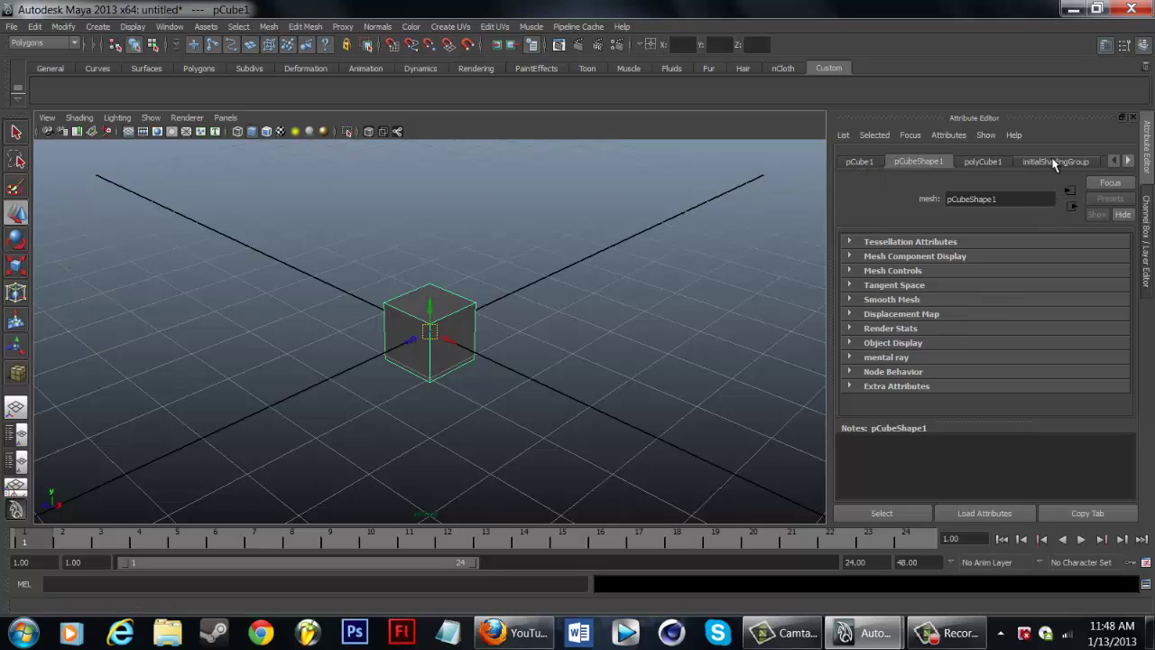
# Step: Show the cube's channels in place of its attributes and expand its polyCube1 input settings
pyautogui.click(1146, 255)
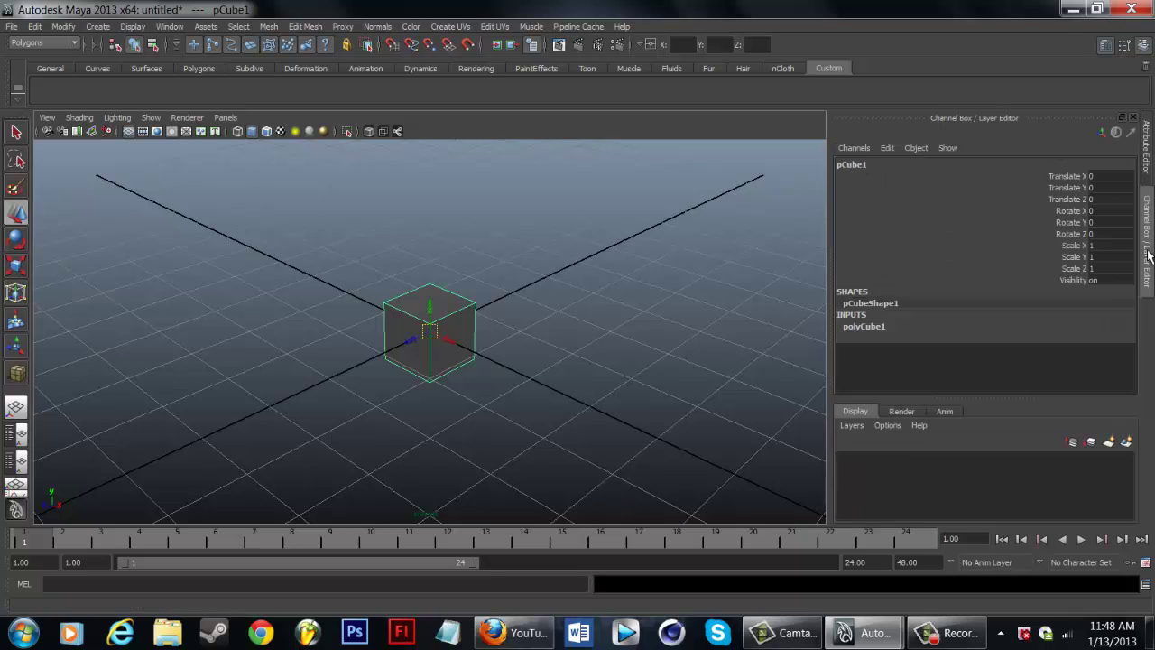
pyautogui.click(861, 326)
pyautogui.doubleClick(861, 323)
pyautogui.scroll(-1, 1033, 350)
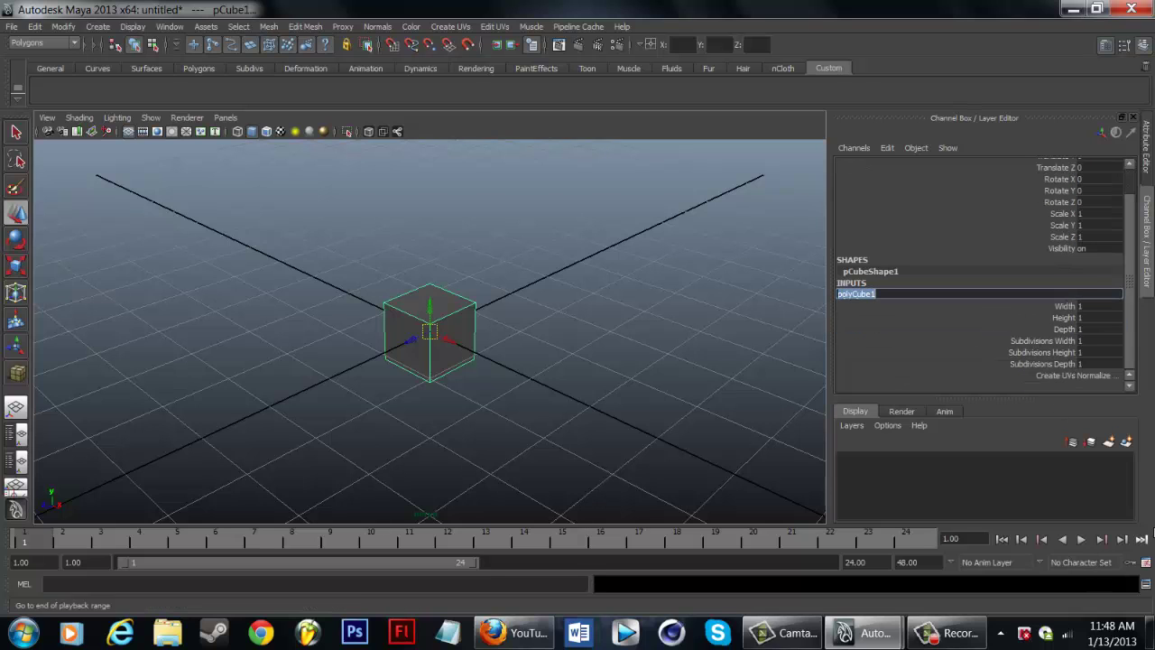
# Step: Set the linear working units to meter in the general application preferences and save them
pyautogui.click(1146, 562)
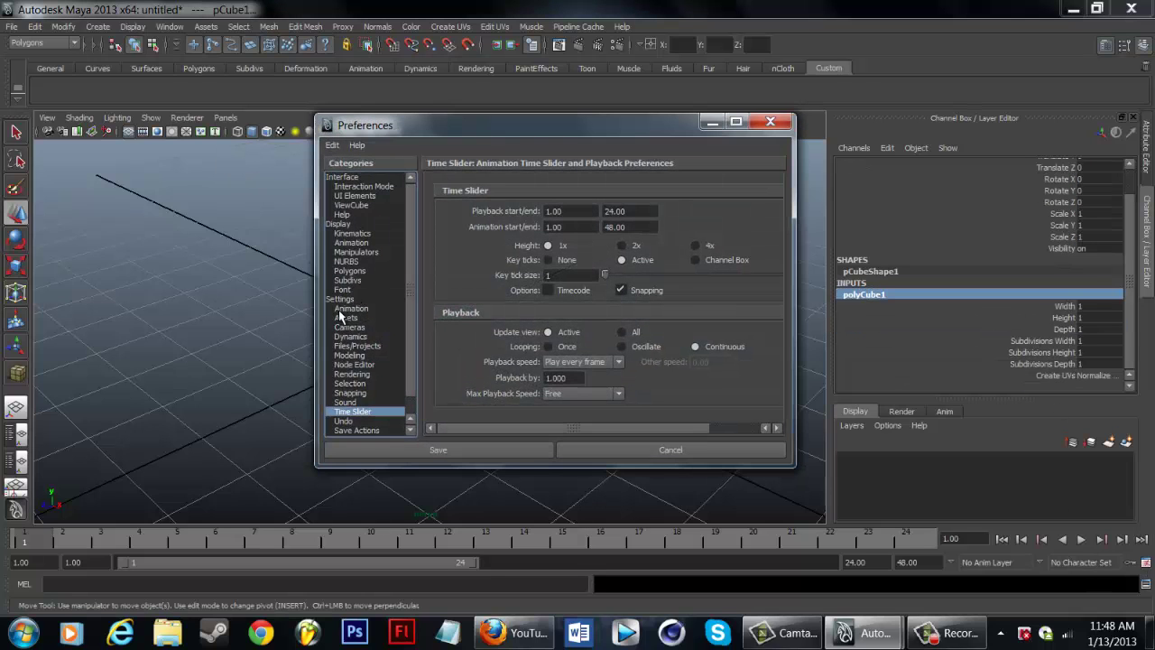
pyautogui.click(343, 299)
pyautogui.click(594, 254)
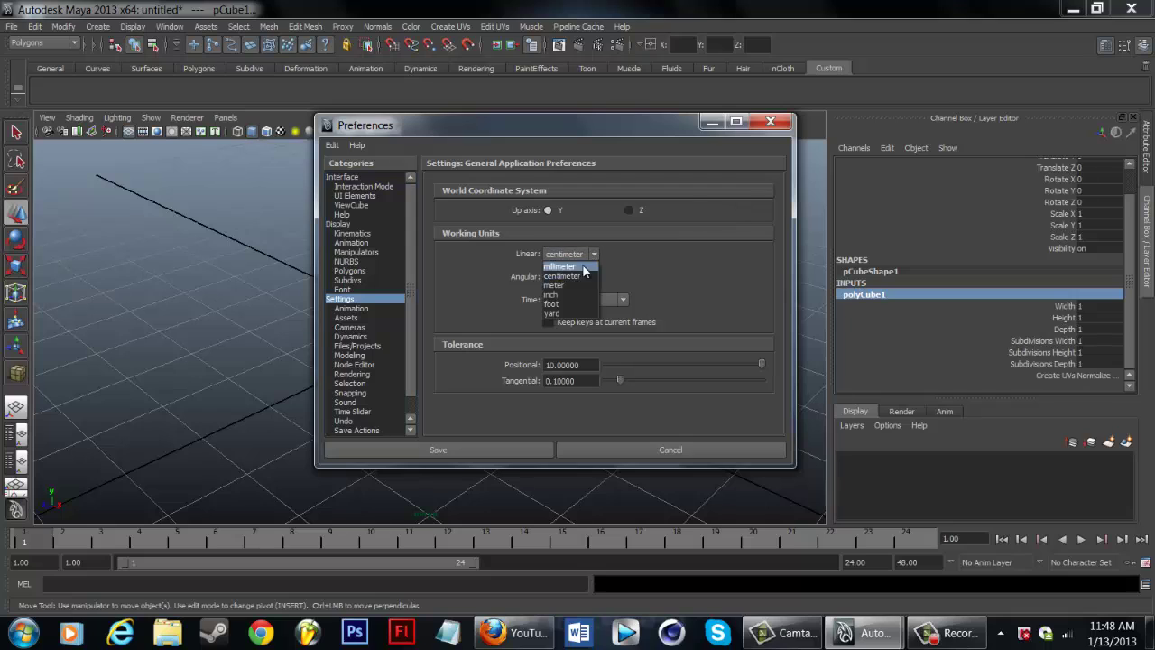
pyautogui.click(569, 285)
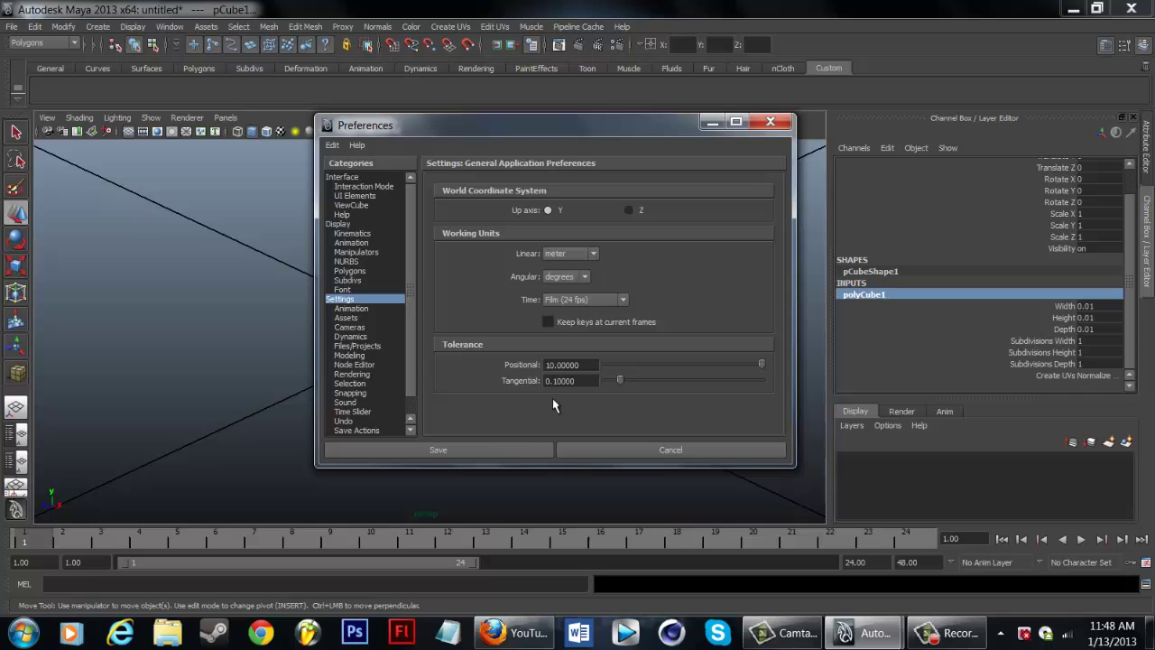
pyautogui.click(437, 451)
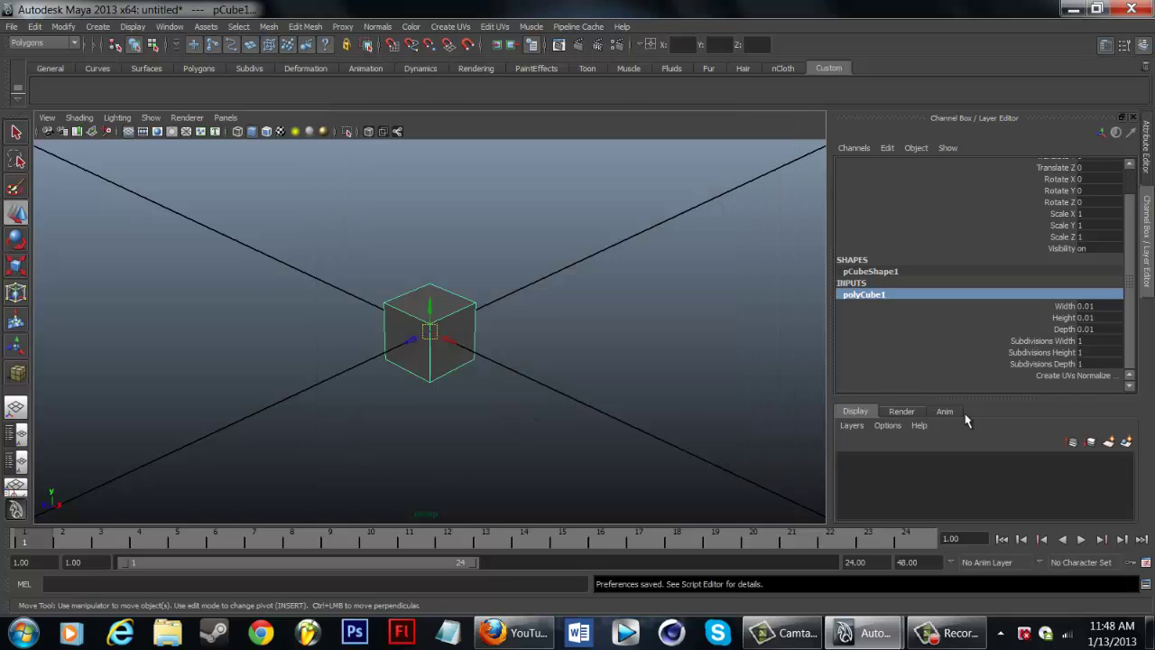
# Step: Set the cube's width, height and depth to 1
pyautogui.doubleClick(1101, 328)
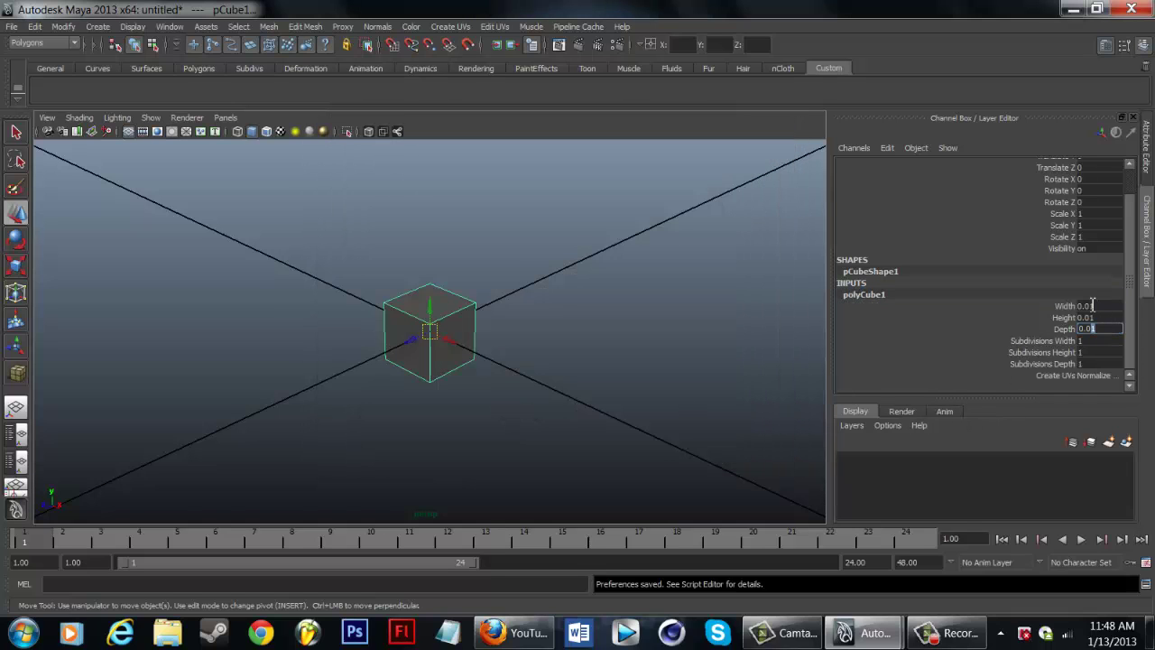
pyautogui.click(1109, 320)
pyautogui.moveTo(1108, 307); pyautogui.dragTo(1090, 332)
pyautogui.write('1')
pyautogui.press('Return')
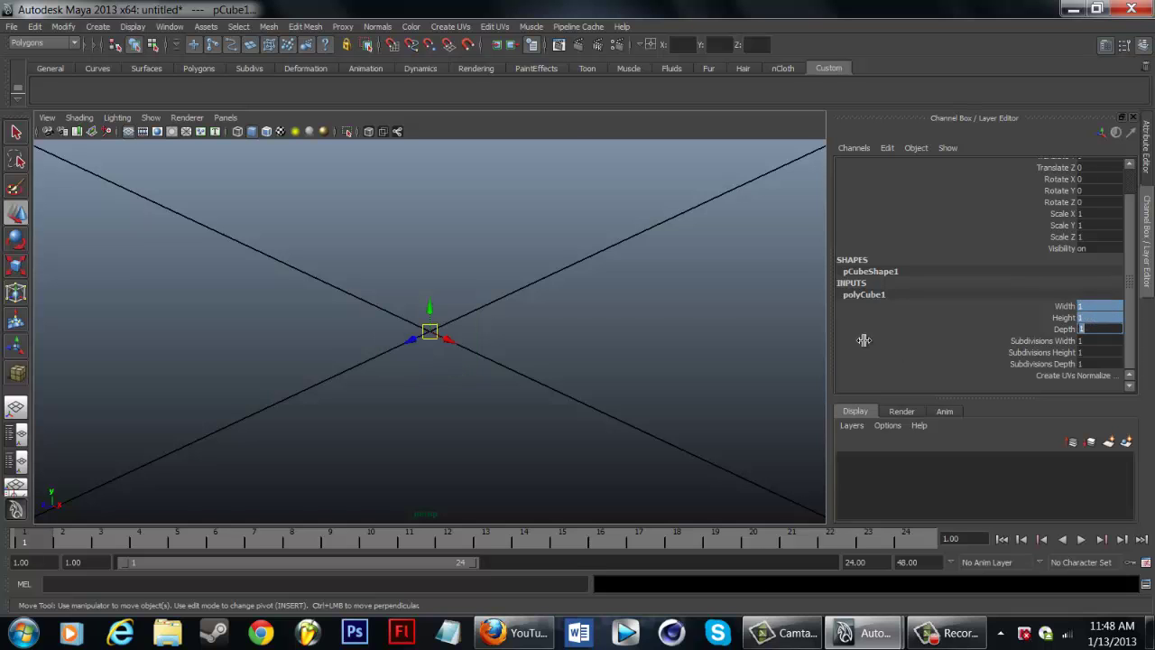
pyautogui.scroll(-5, 476, 312)
pyautogui.scroll(-3, 469, 311)
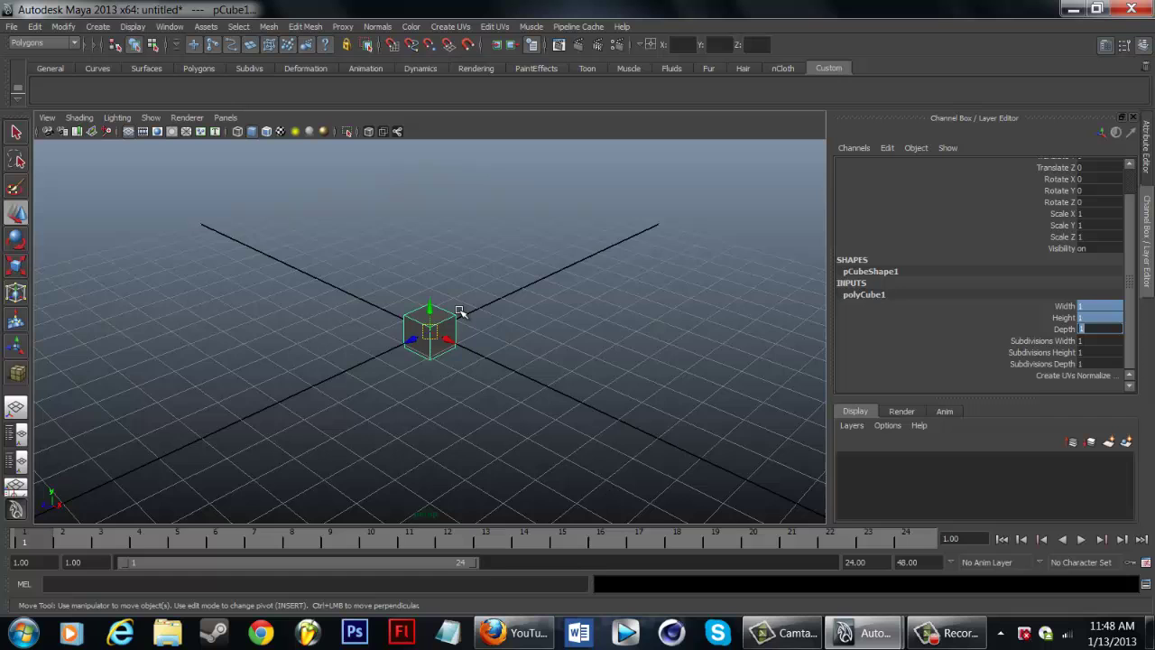
pyautogui.scroll(6, 386, 323)
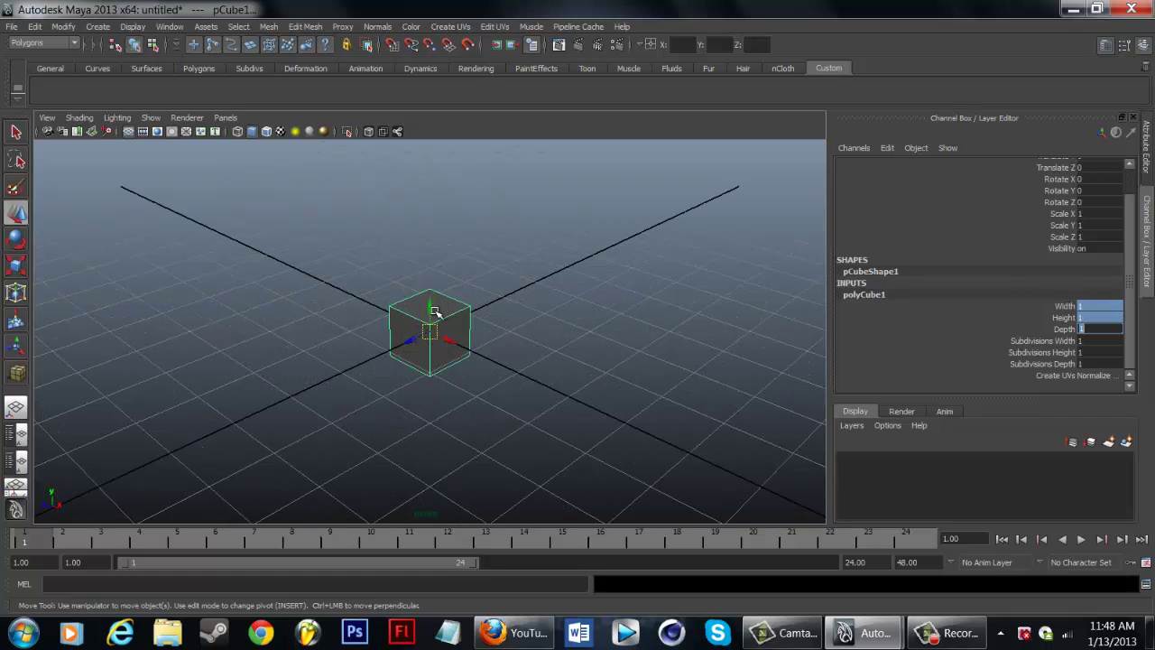
# Step: Set the cube's width, height and depth subdivisions to 6
pyautogui.keyDown('alt'); pyautogui.moveTo(427, 330); pyautogui.dragTo(341, 289); pyautogui.keyUp('alt')
pyautogui.doubleClick(1089, 363)
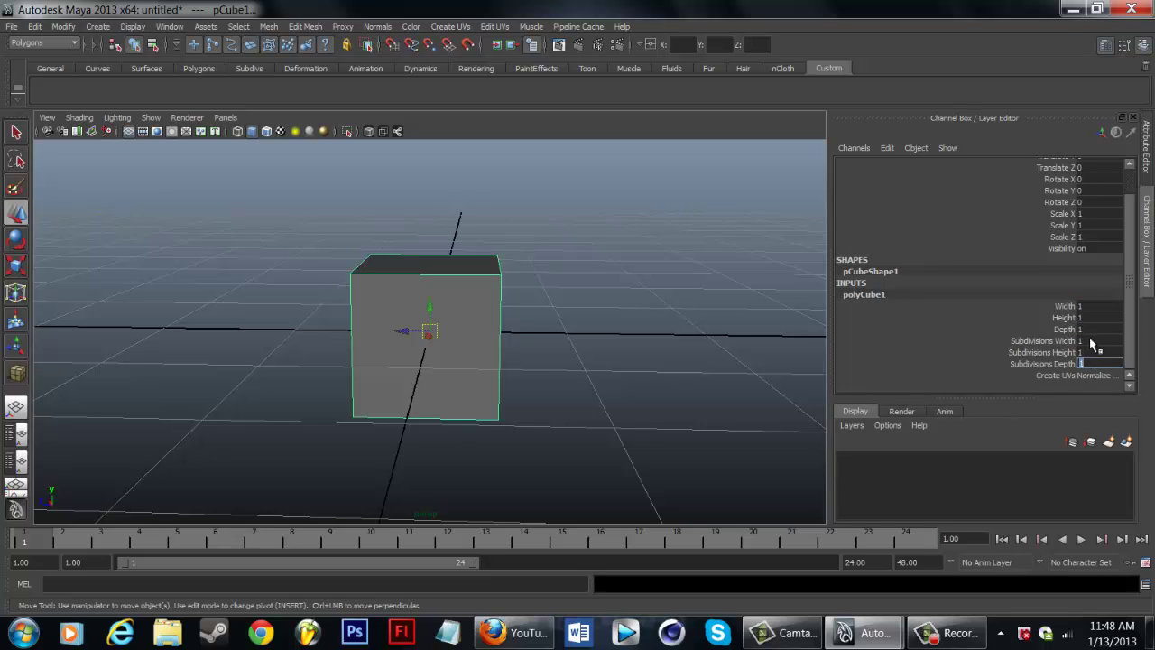
pyautogui.moveTo(1092, 344); pyautogui.dragTo(1089, 363)
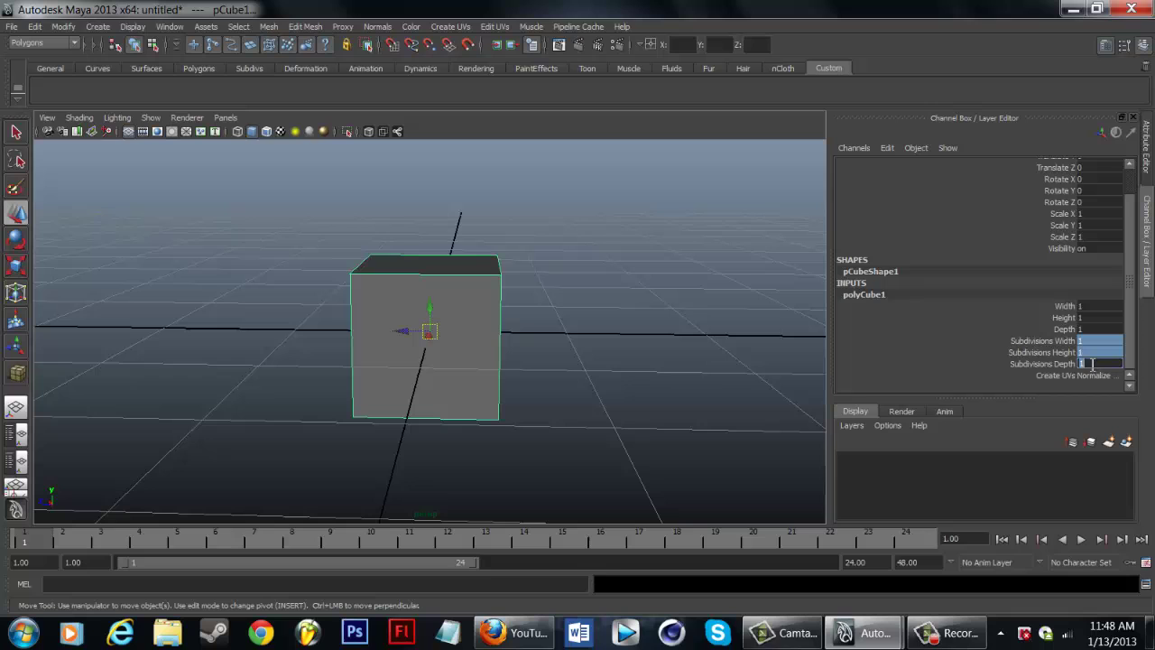
pyautogui.press('Return')
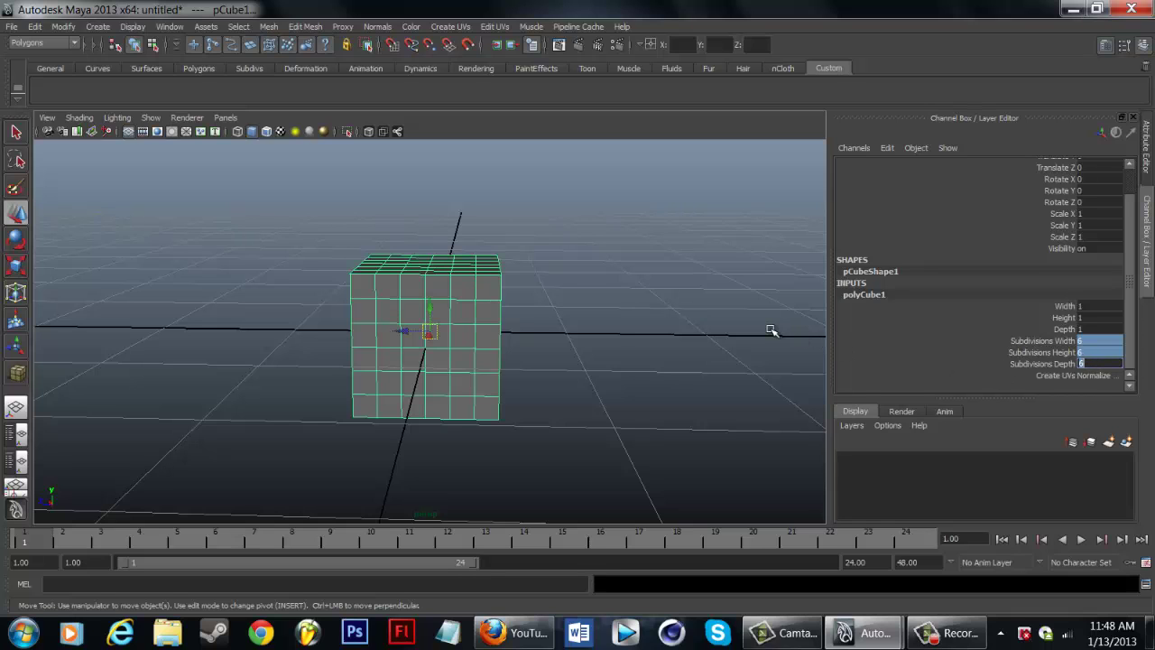
# Step: Deselect the cube and switch it to face selection mode
pyautogui.click(299, 338)
pyautogui.scroll(5, 348, 338)
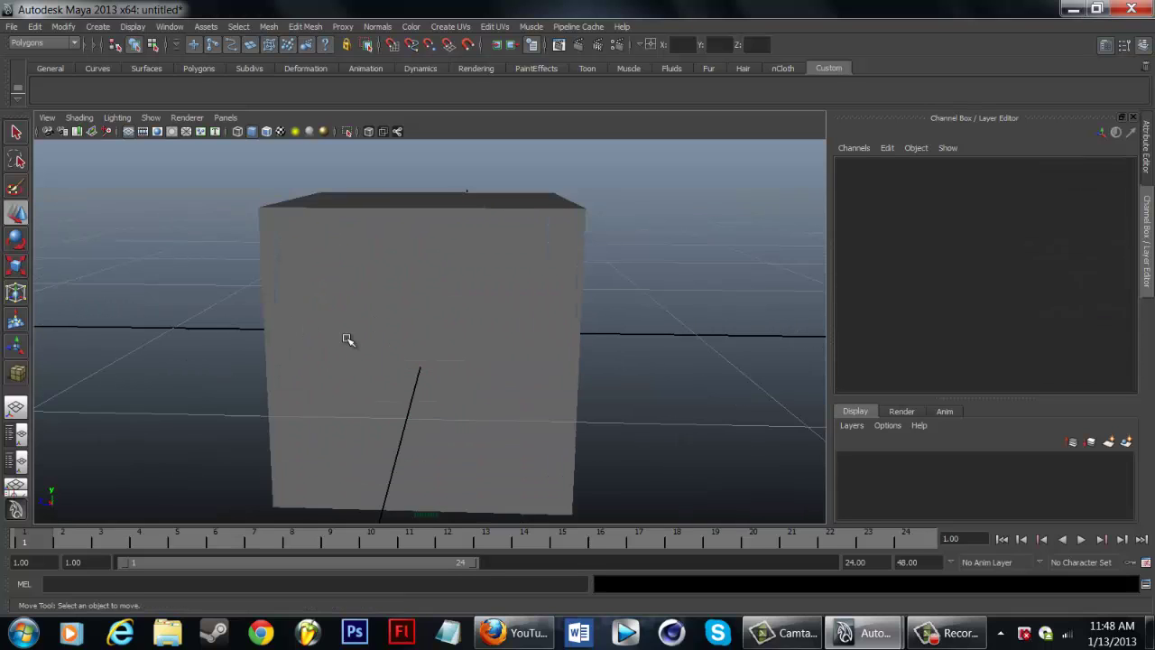
pyautogui.click(421, 312)
pyautogui.moveTo(416, 287); pyautogui.dragTo(417, 322, button='right')
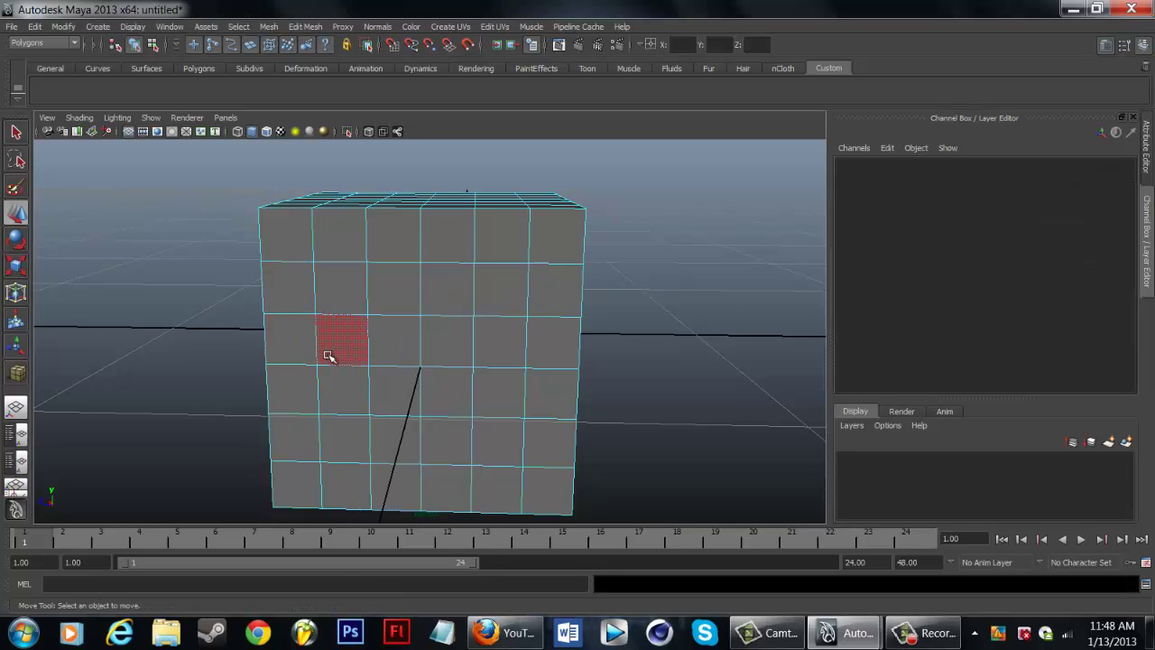
# Step: Try out single and adjacent face selections for an eye on the cube's front side, then undo the last selection
pyautogui.click(340, 379)
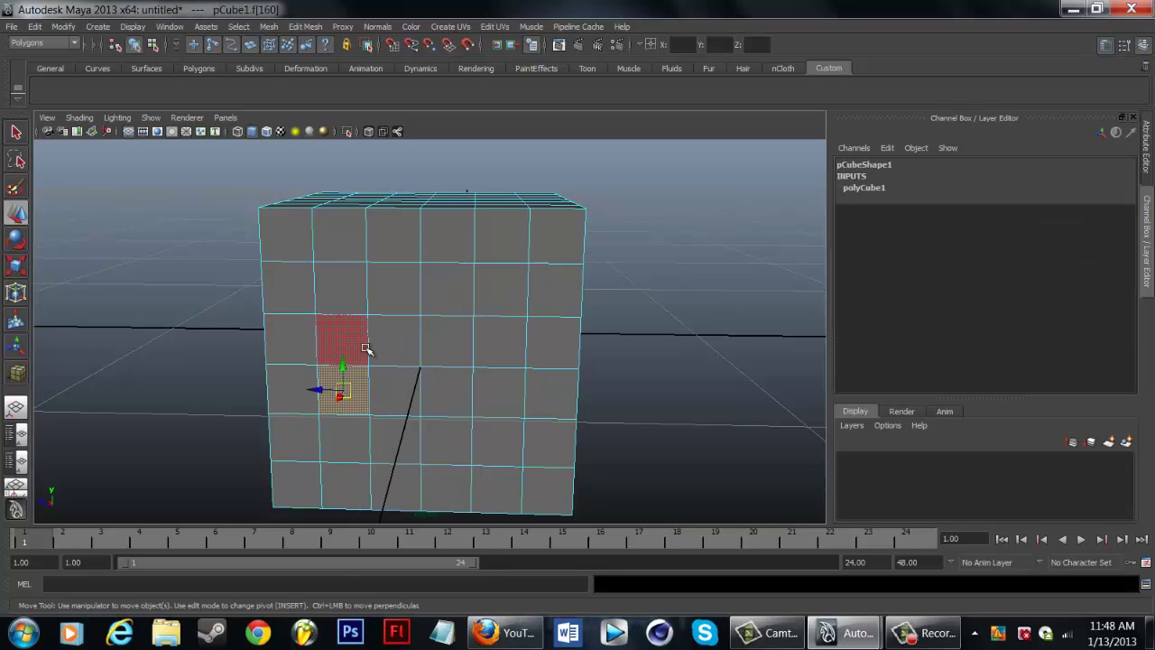
pyautogui.keyDown('shift'); pyautogui.click(353, 404); pyautogui.keyUp('shift')
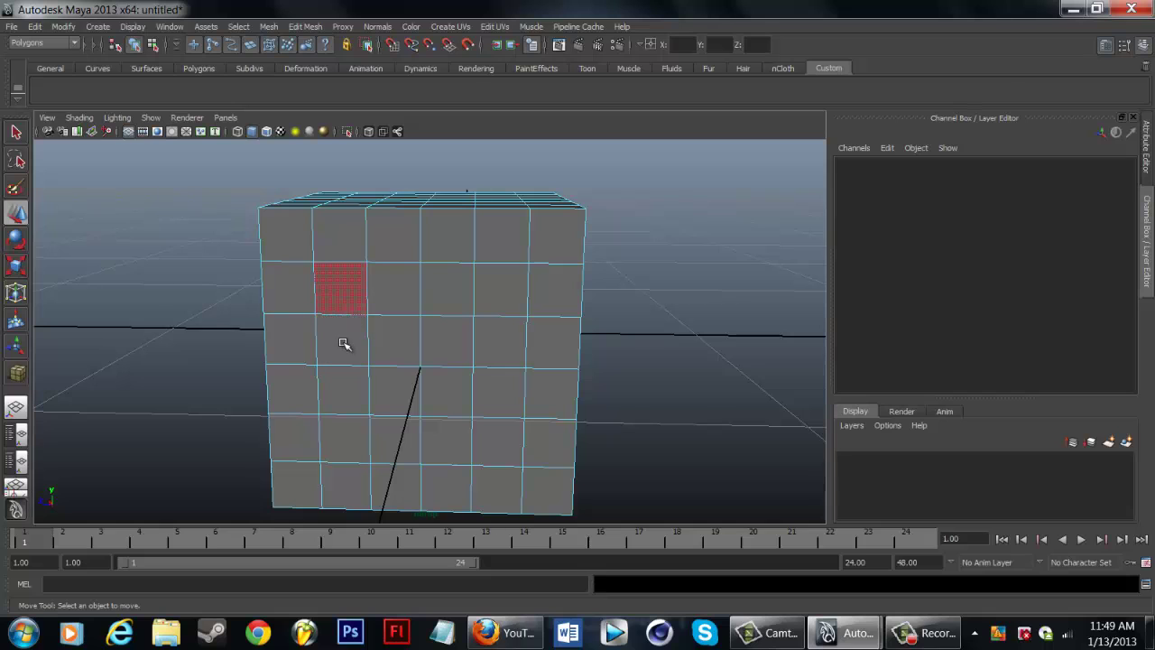
pyautogui.click(350, 350)
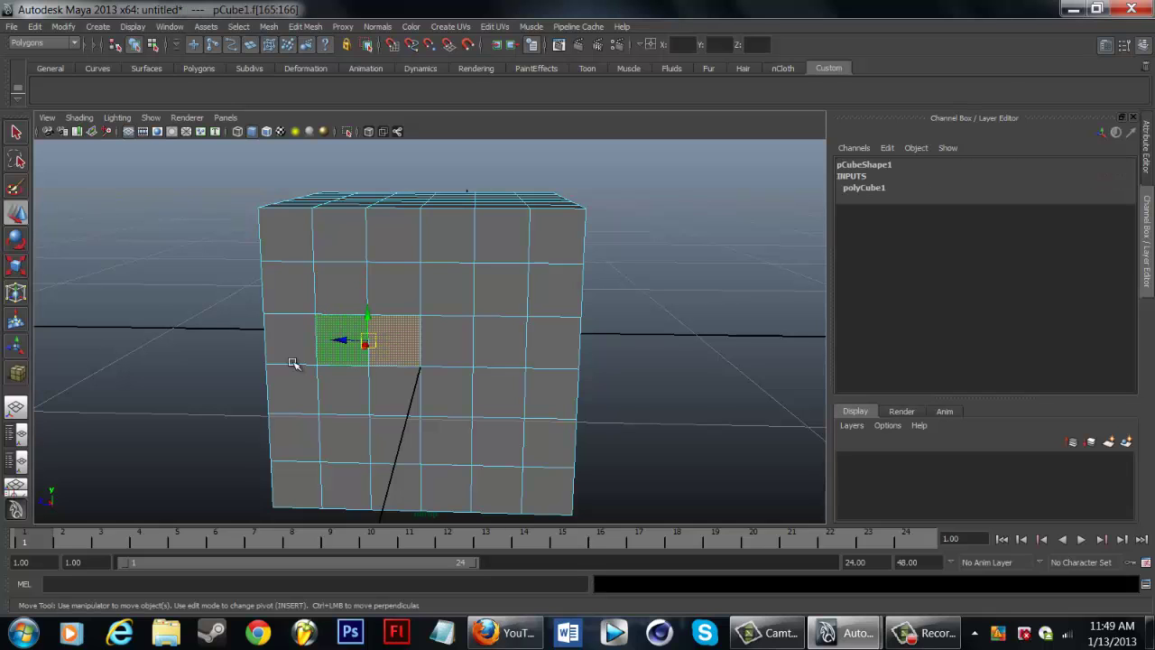
pyautogui.keyDown('shift'); pyautogui.click(356, 354); pyautogui.keyUp('shift')
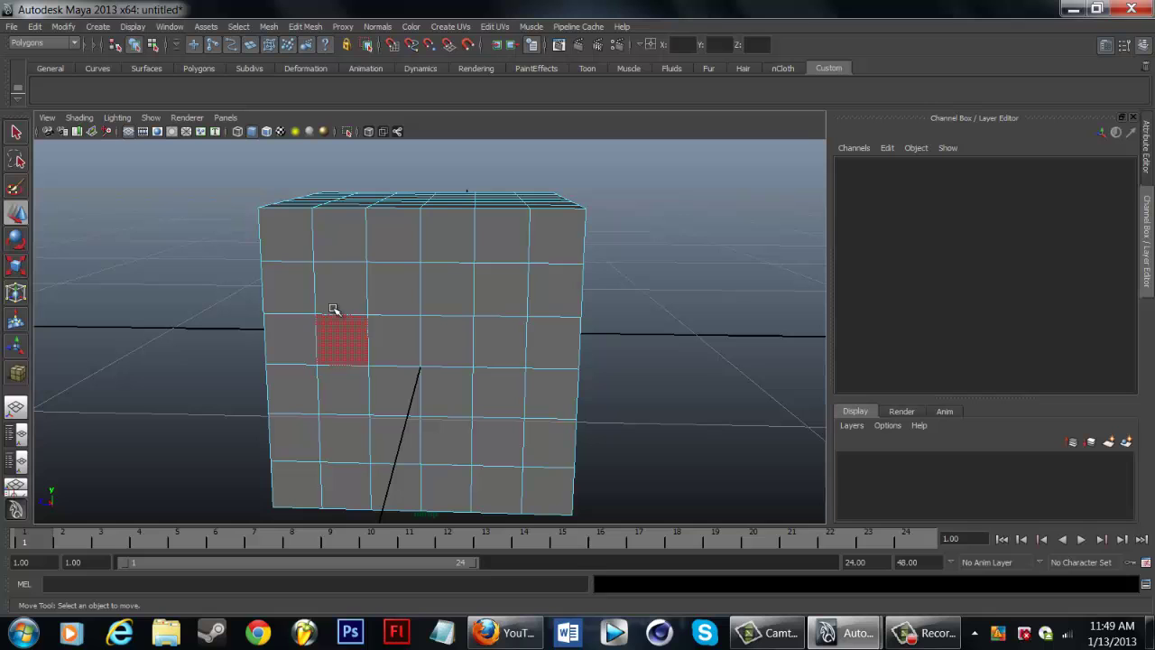
pyautogui.click(340, 334)
pyautogui.scroll(-4, 514, 332)
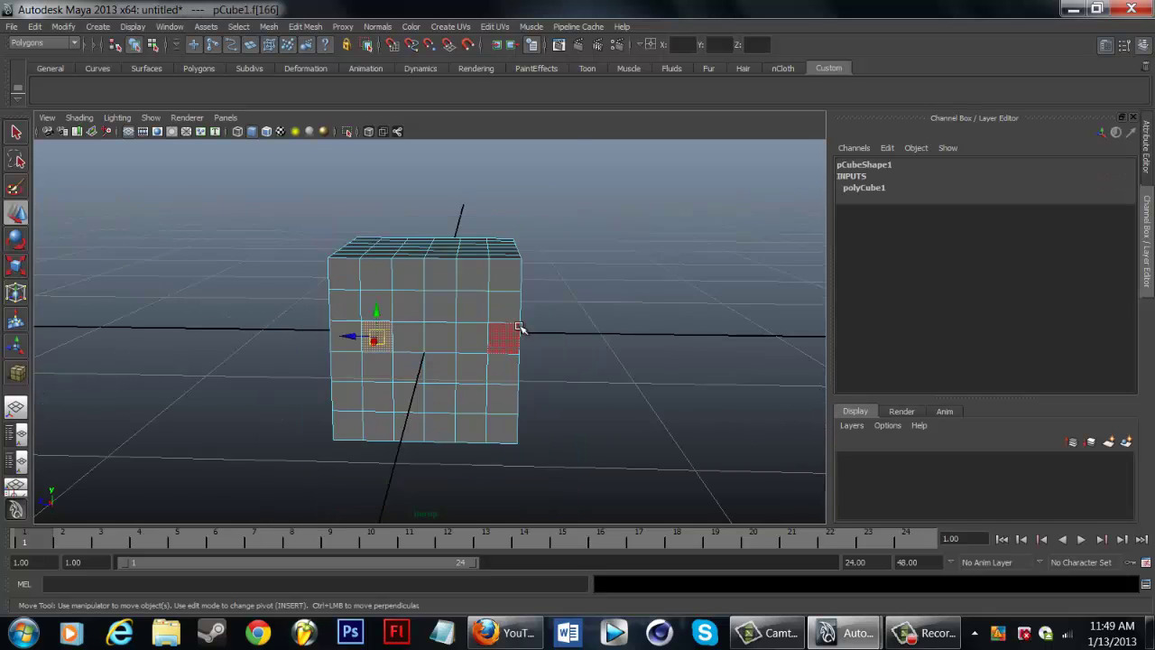
pyautogui.scroll(4, 494, 347)
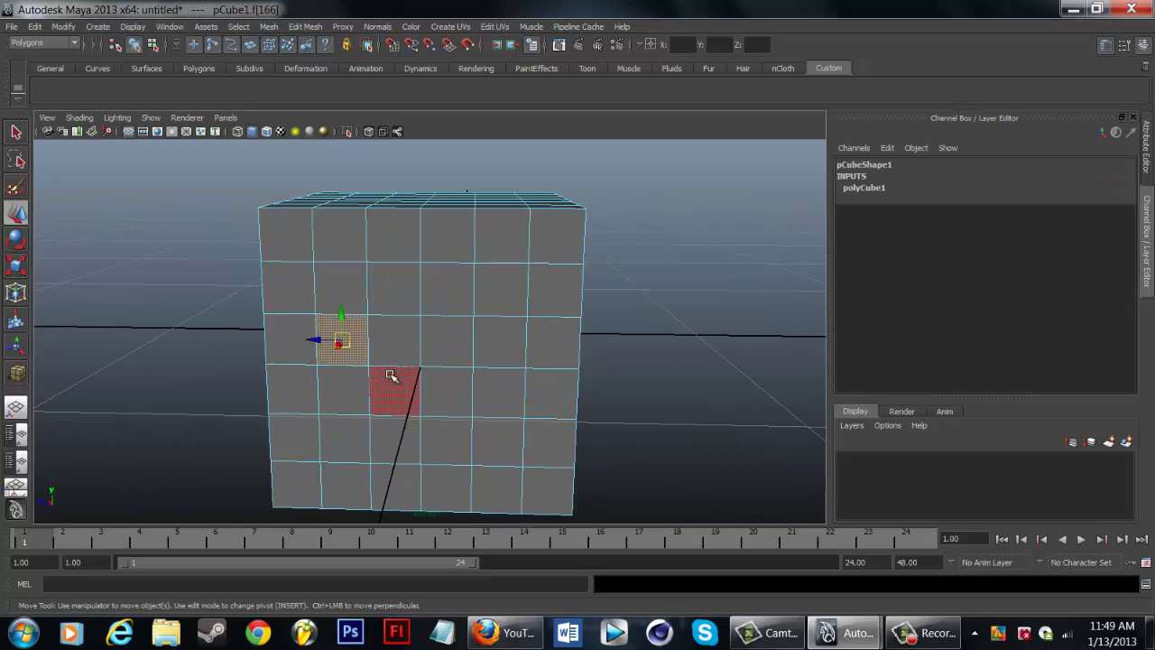
pyautogui.hotkey('ctrl', 'z')
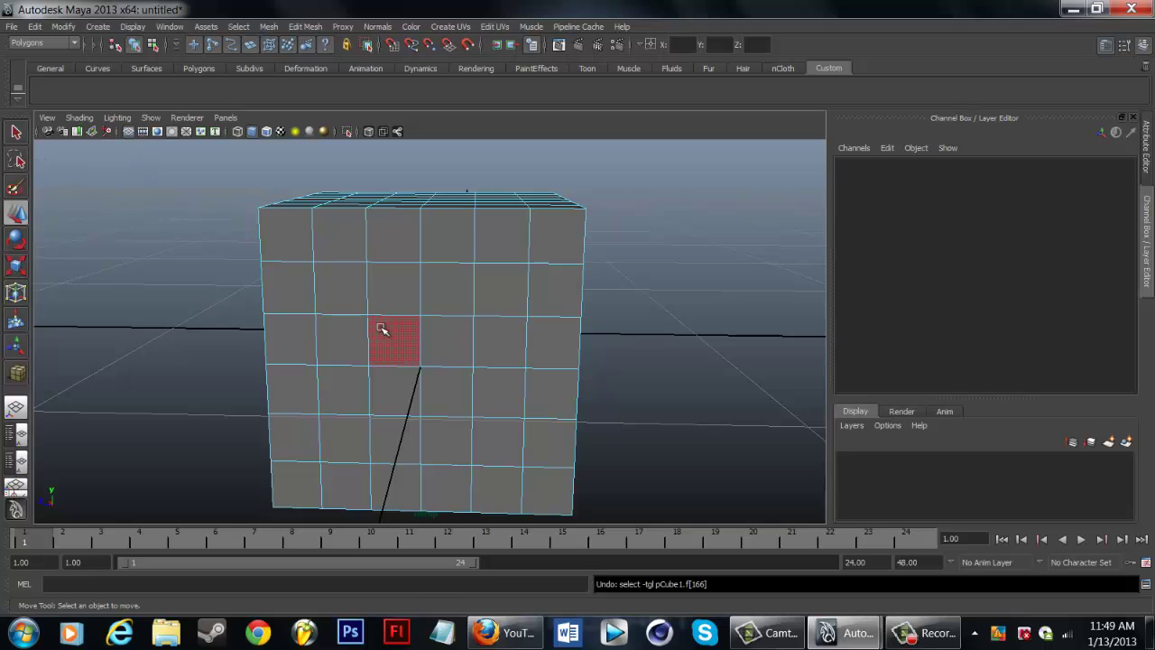
# Step: Return the cube to object mode and set its width, height and depth subdivisions to 8
pyautogui.moveTo(386, 330); pyautogui.dragTo(453, 313, button='right')
pyautogui.click(484, 338)
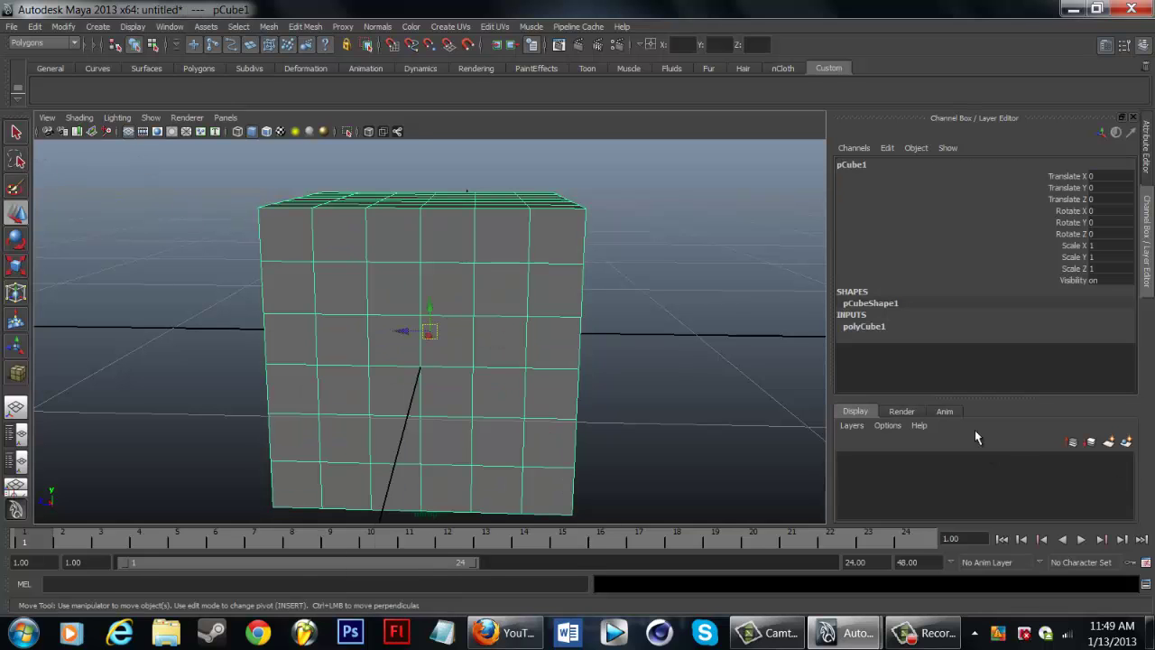
pyautogui.click(882, 329)
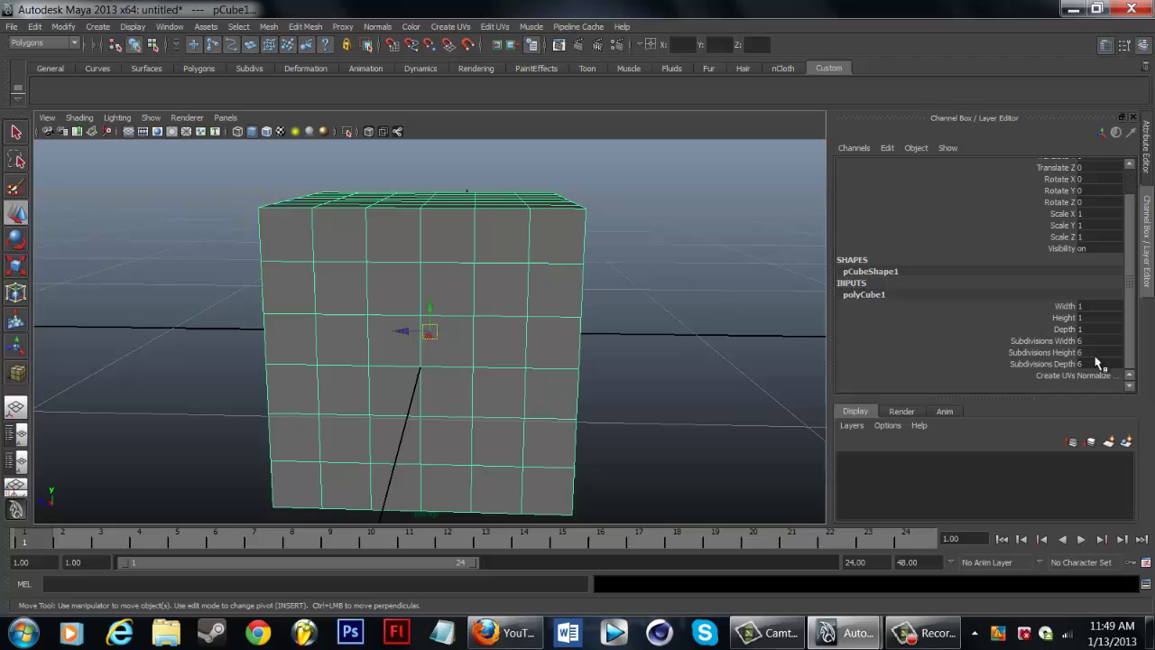
pyautogui.moveTo(1098, 363); pyautogui.dragTo(1086, 346)
pyautogui.press('Return')
pyautogui.scroll(-3, 618, 392)
pyautogui.scroll(3, 294, 322)
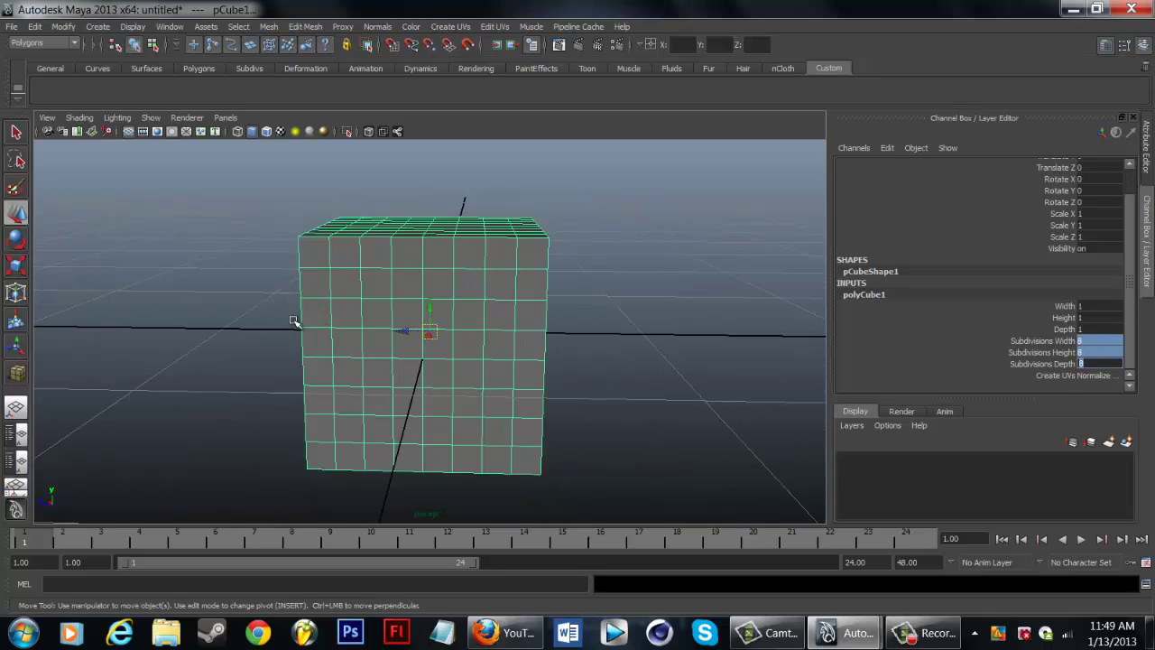
# Step: Switch the cube to face selection and select two separate 2-by-2 blocks of front faces as eyes
pyautogui.moveTo(299, 301); pyautogui.dragTo(299, 335, button='right')
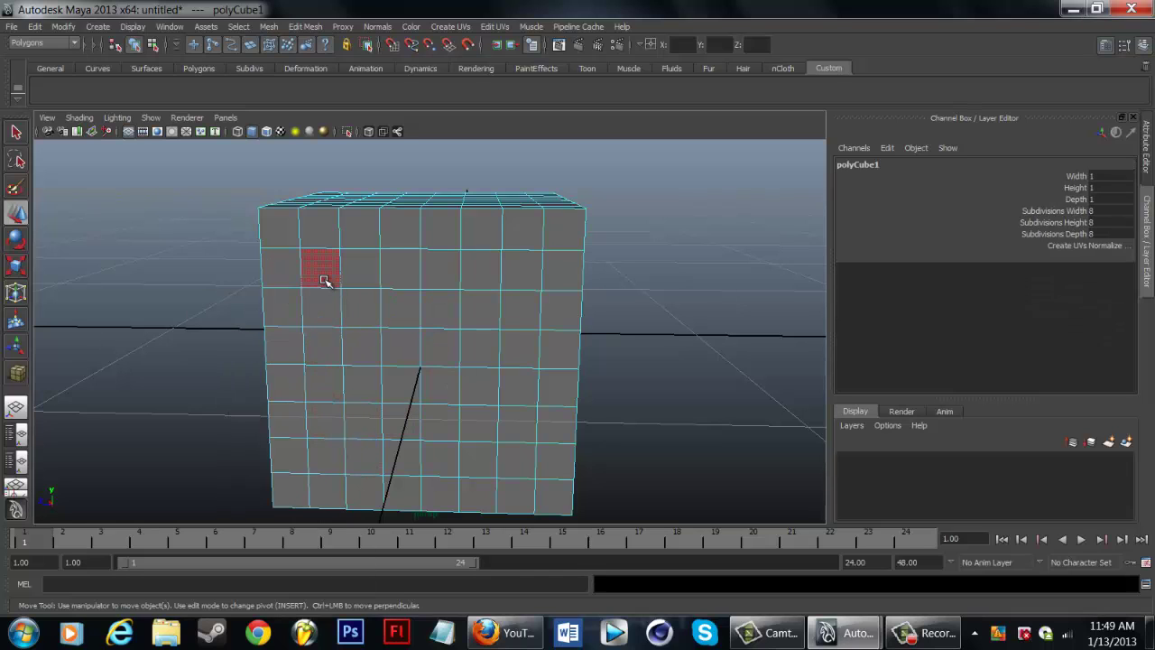
pyautogui.click(328, 315)
pyautogui.keyDown('shift'); pyautogui.click(336, 348); pyautogui.keyUp('shift')
pyautogui.keyDown('shift'); pyautogui.click(372, 348); pyautogui.keyUp('shift')
pyautogui.keyDown('shift'); pyautogui.click(371, 314); pyautogui.keyUp('shift')
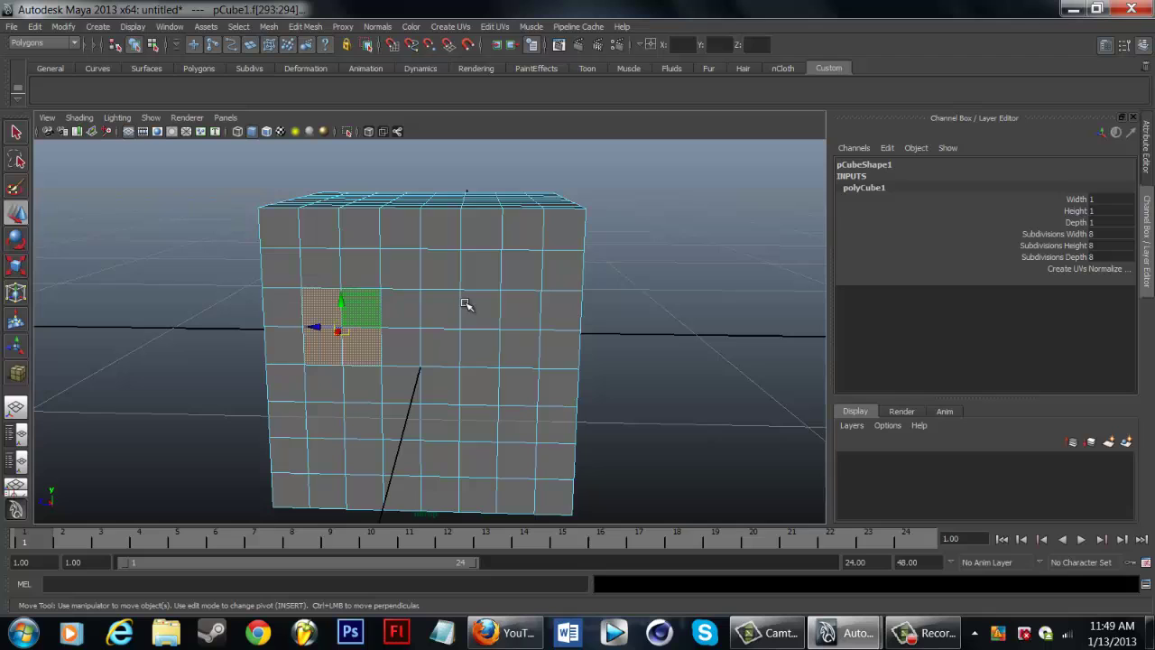
pyautogui.keyDown('shift'); pyautogui.click(496, 311); pyautogui.keyUp('shift')
pyautogui.keyDown('shift'); pyautogui.click(522, 310); pyautogui.keyUp('shift')
pyautogui.keyDown('shift'); pyautogui.click(516, 350); pyautogui.keyUp('shift')
pyautogui.keyDown('shift'); pyautogui.click(478, 349); pyautogui.keyUp('shift')
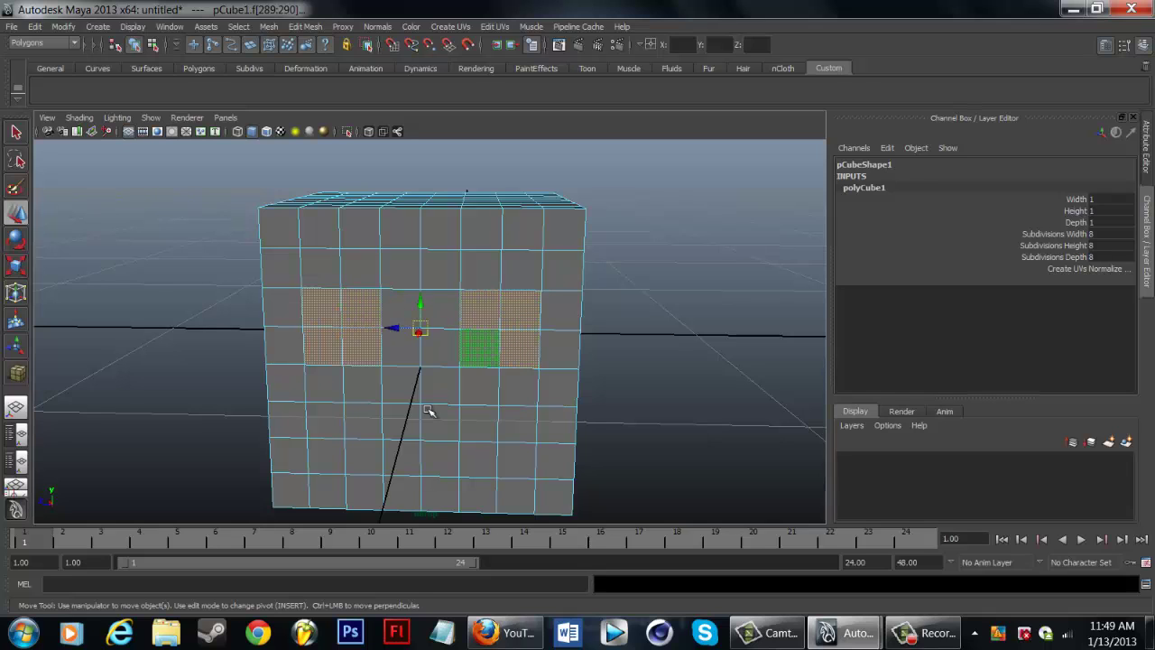
# Step: Add a mouth block six faces wide and two high below the eyes to the face selection
pyautogui.keyDown('shift'); pyautogui.click(323, 422); pyautogui.keyUp('shift')
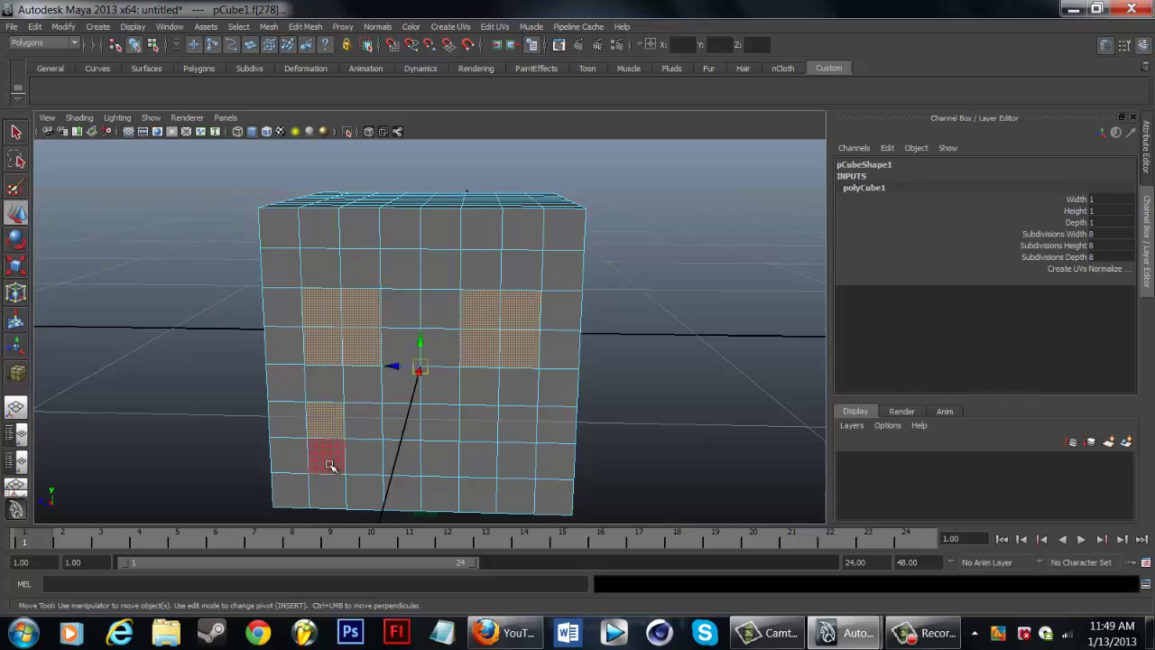
pyautogui.keyDown('shift'); pyautogui.click(328, 456); pyautogui.keyUp('shift')
pyautogui.keyDown('shift'); pyautogui.click(362, 421); pyautogui.keyUp('shift')
pyautogui.keyDown('shift'); pyautogui.click(363, 458); pyautogui.keyUp('shift')
pyautogui.keyDown('shift'); pyautogui.click(403, 457); pyautogui.keyUp('shift')
pyautogui.keyDown('shift'); pyautogui.click(403, 421); pyautogui.keyUp('shift')
pyautogui.keyDown('shift'); pyautogui.click(439, 421); pyautogui.keyUp('shift')
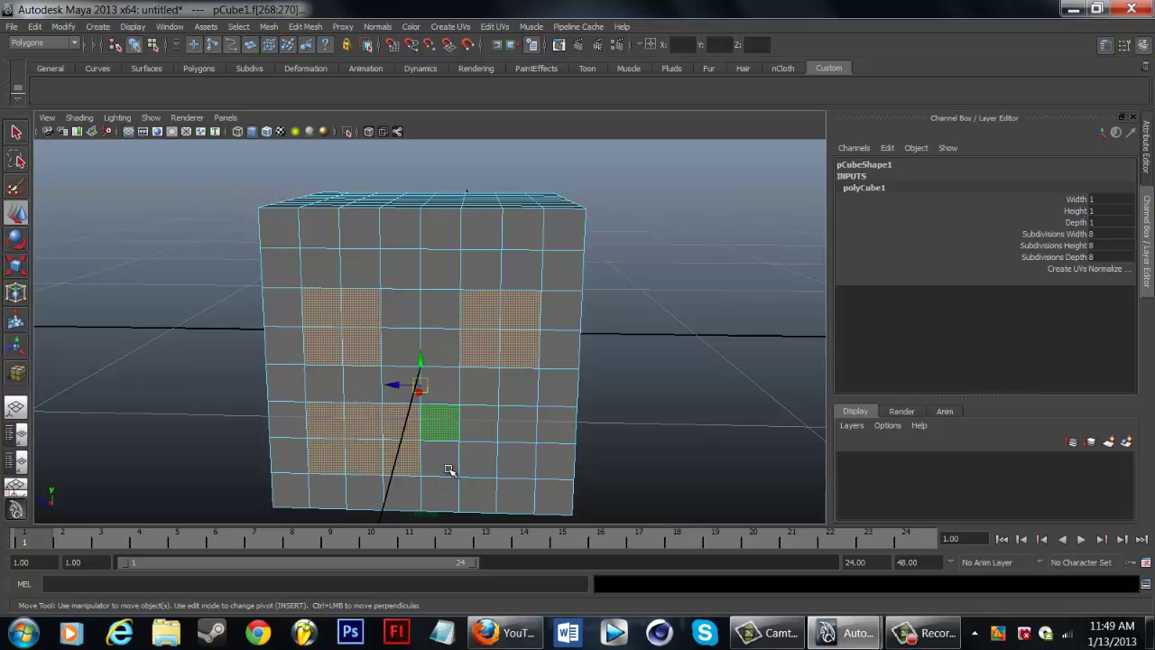
pyautogui.keyDown('shift'); pyautogui.click(440, 457); pyautogui.keyUp('shift')
pyautogui.keyDown('shift'); pyautogui.click(477, 421); pyautogui.keyUp('shift')
pyautogui.keyDown('shift'); pyautogui.click(478, 457); pyautogui.keyUp('shift')
pyautogui.keyDown('shift'); pyautogui.click(478, 494); pyautogui.keyUp('shift')
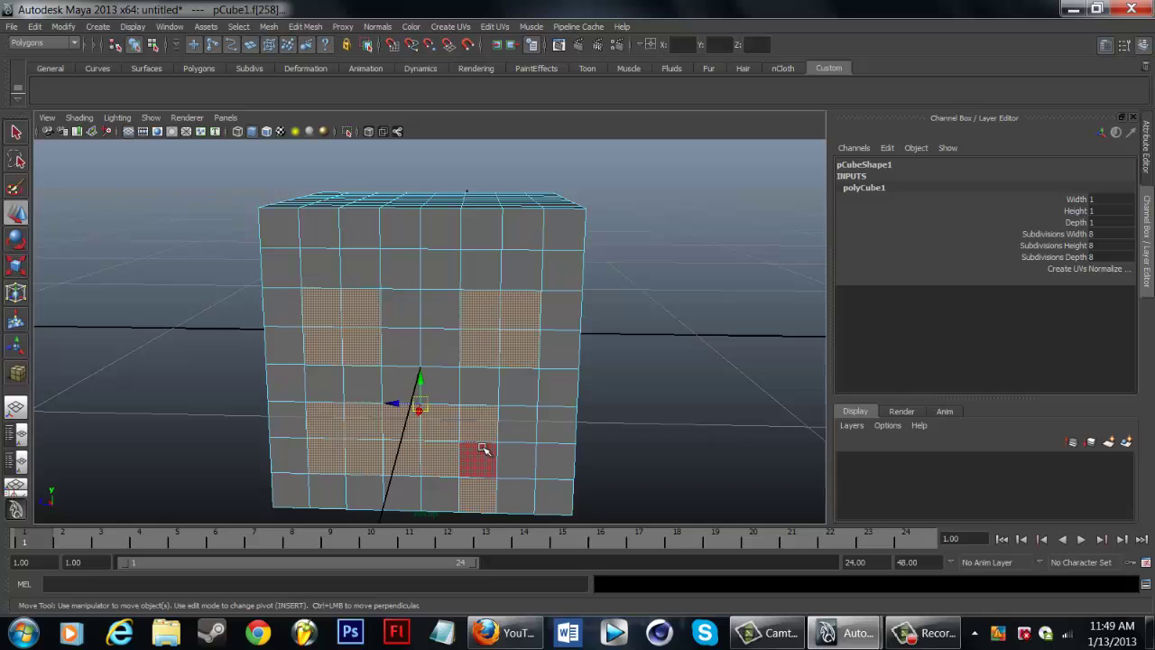
pyautogui.hotkey('ctrl', 'z')
pyautogui.keyDown('shift'); pyautogui.click(517, 464); pyautogui.keyUp('shift')
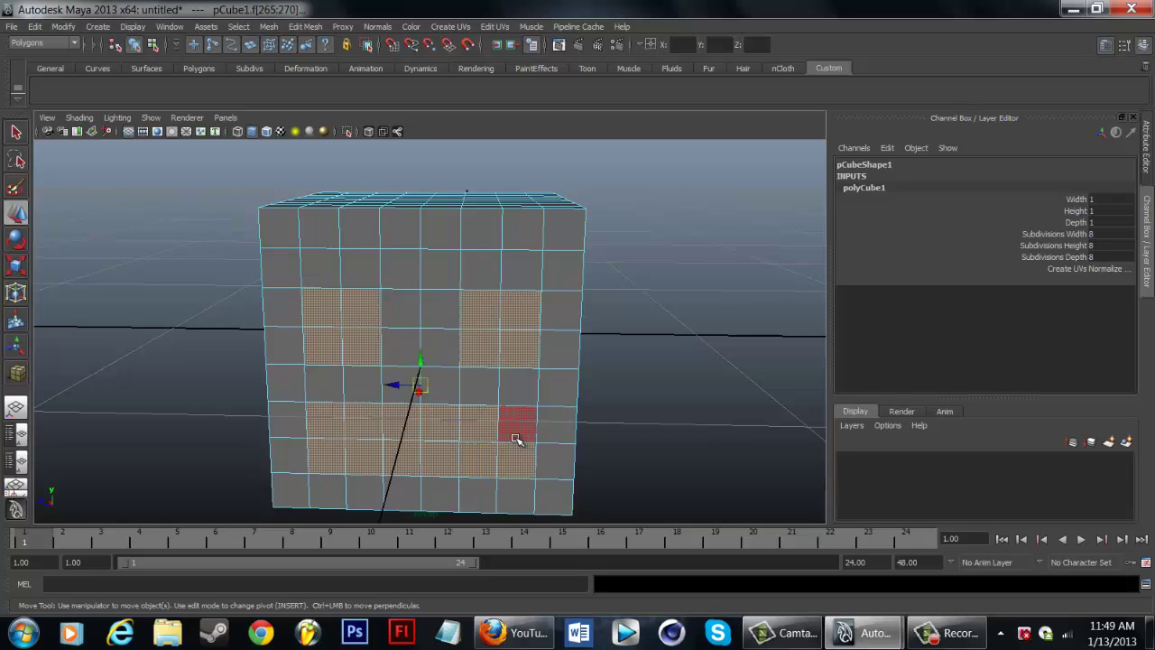
# Step: Clear the current face selection of both eyes and the mouth on the cube
pyautogui.rightClick(416, 436)
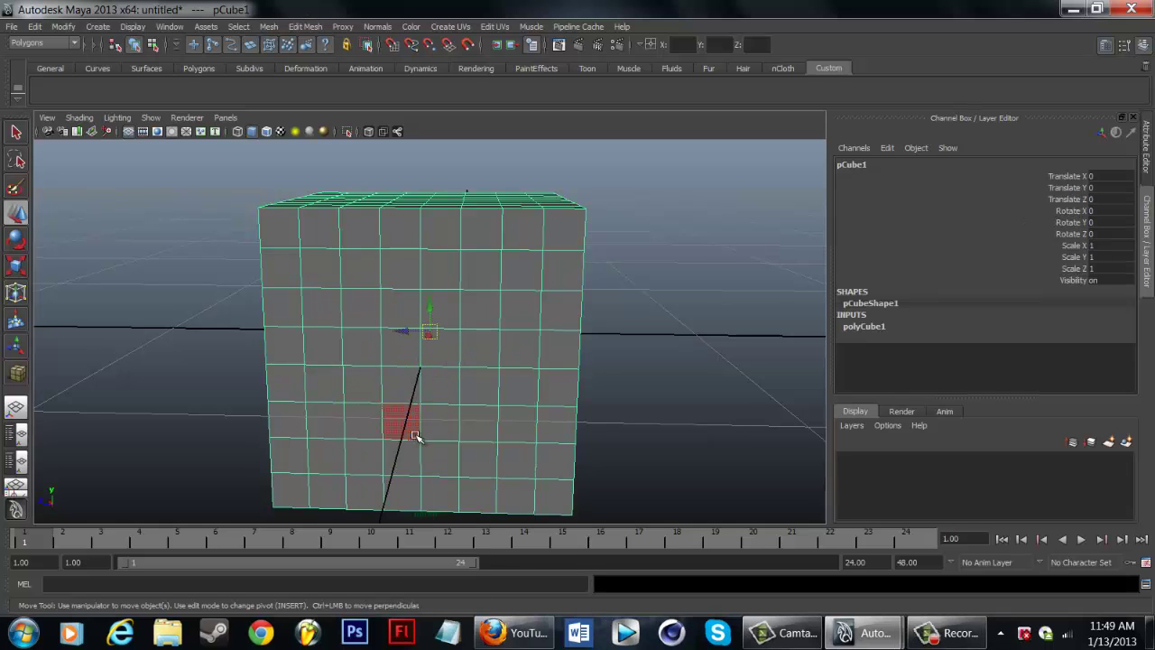
pyautogui.hotkey('ctrl', 'z')
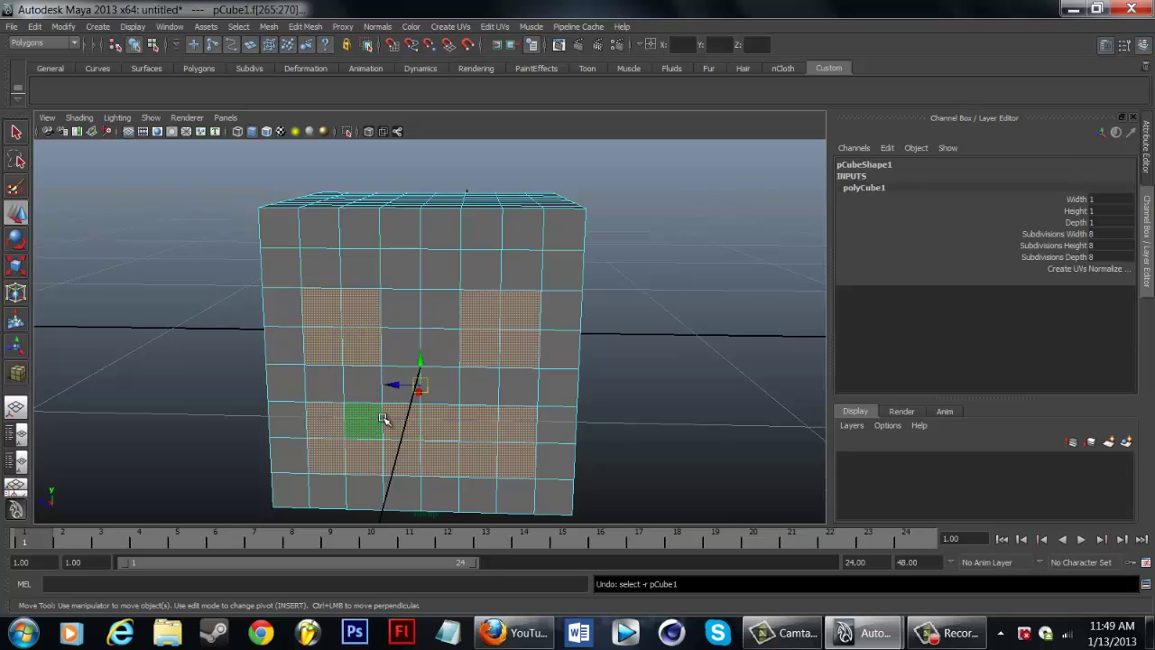
pyautogui.moveTo(291, 400); pyautogui.dragTo(529, 468)
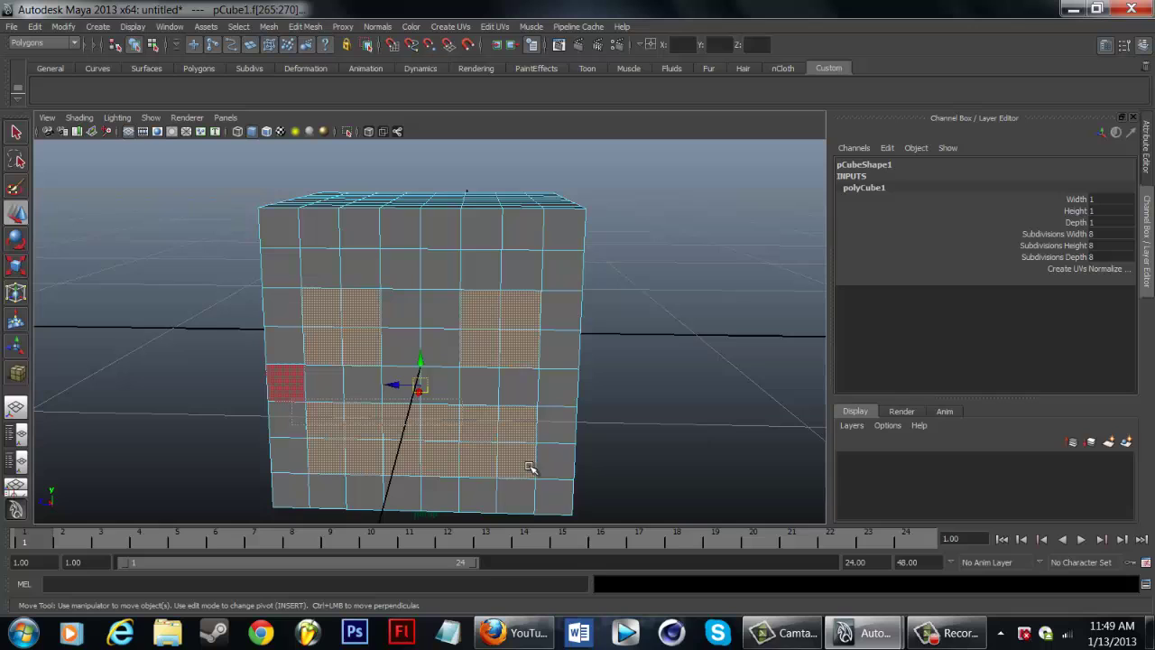
pyautogui.click(691, 336)
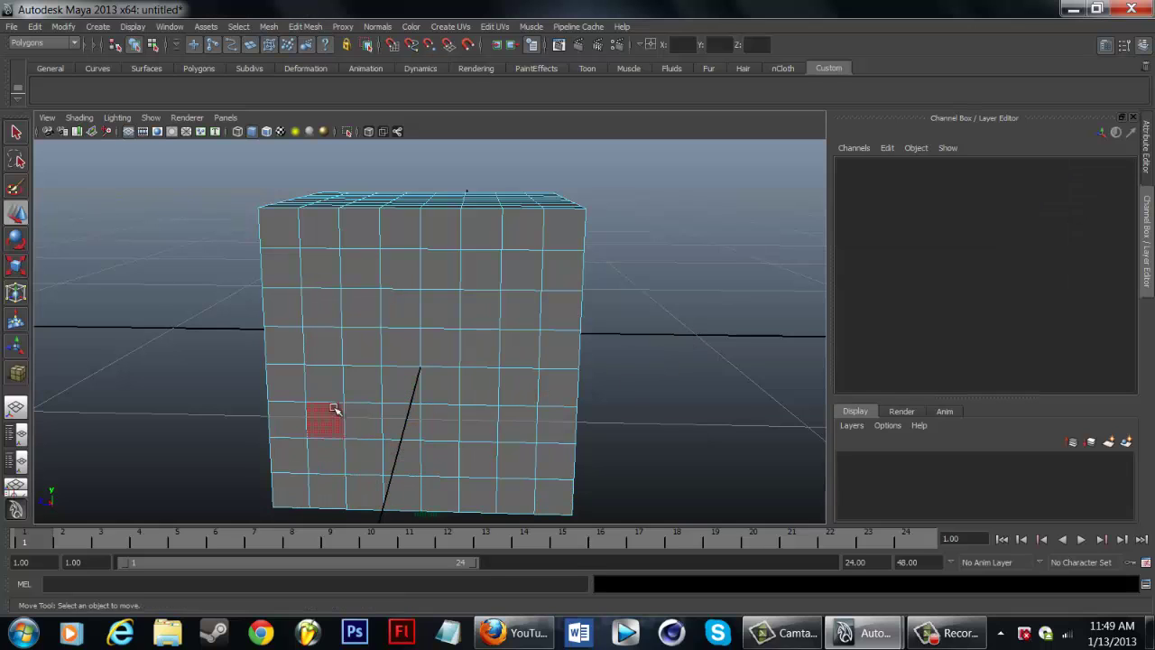
# Step: Select only the two separate 2-by-2 eye blocks on the cube's front side, leaving the mouth unselected
pyautogui.click(329, 316)
pyautogui.keyDown('shift'); pyautogui.click(335, 374); pyautogui.keyUp('shift')
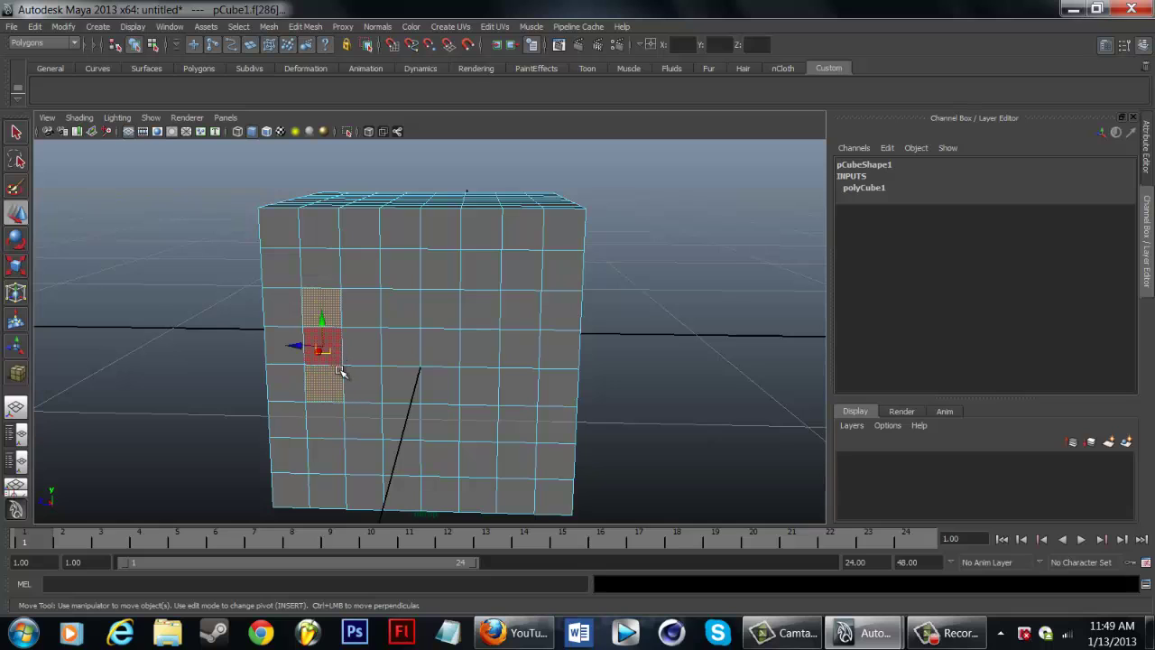
pyautogui.keyDown('shift'); pyautogui.click(336, 371); pyautogui.keyUp('shift')
pyautogui.keyDown('shift'); pyautogui.click(330, 352); pyautogui.keyUp('shift')
pyautogui.keyDown('shift'); pyautogui.click(364, 347); pyautogui.keyUp('shift')
pyautogui.keyDown('shift'); pyautogui.click(368, 314); pyautogui.keyUp('shift')
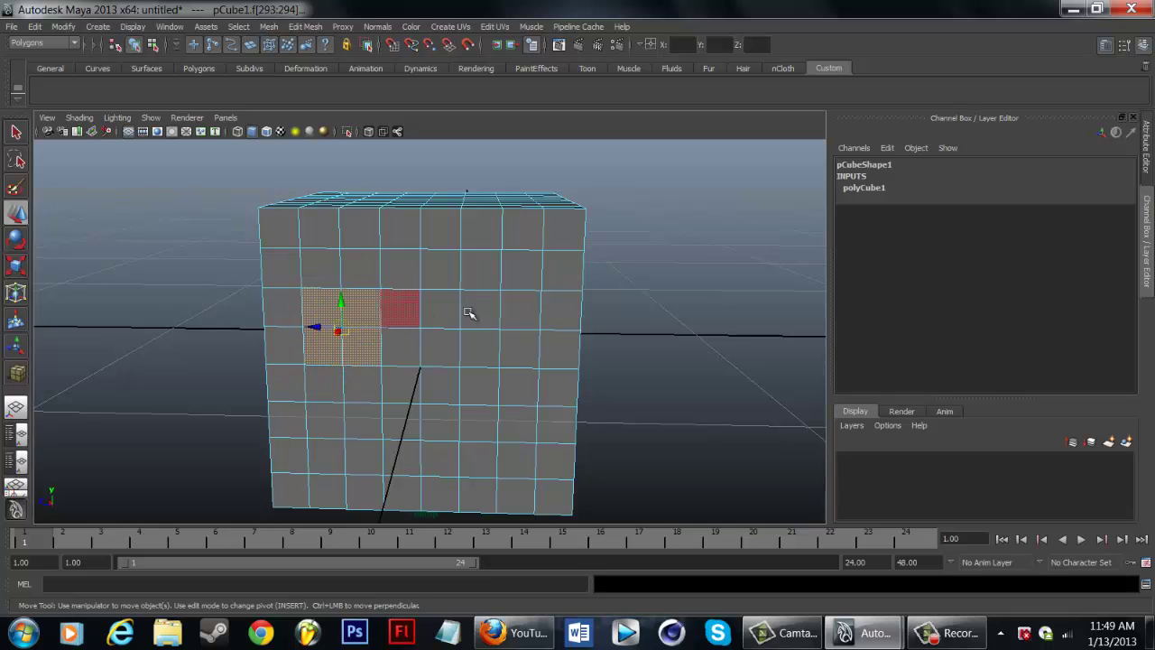
pyautogui.keyDown('shift'); pyautogui.click(477, 315); pyautogui.keyUp('shift')
pyautogui.keyDown('shift'); pyautogui.click(482, 352); pyautogui.keyUp('shift')
pyautogui.keyDown('shift'); pyautogui.click(514, 345); pyautogui.keyUp('shift')
pyautogui.keyDown('shift'); pyautogui.click(515, 317); pyautogui.keyUp('shift')
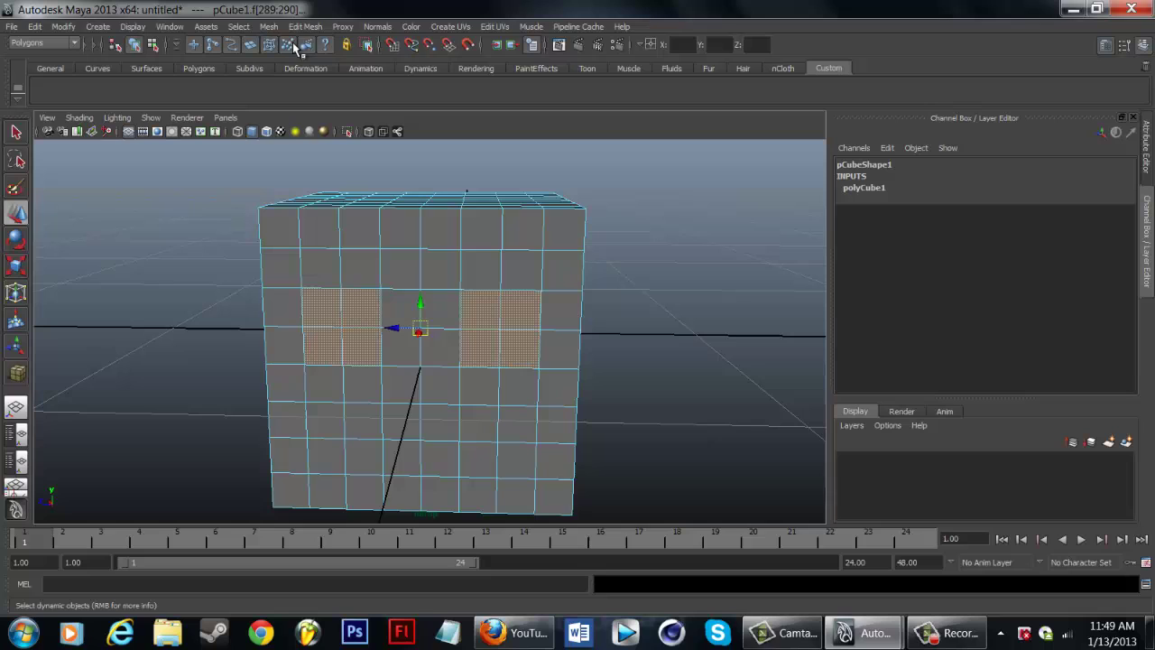
# Step: Extrude the two eye blocks and try scaling the extruded faces along their depth
pyautogui.click(305, 26)
pyautogui.click(333, 52)
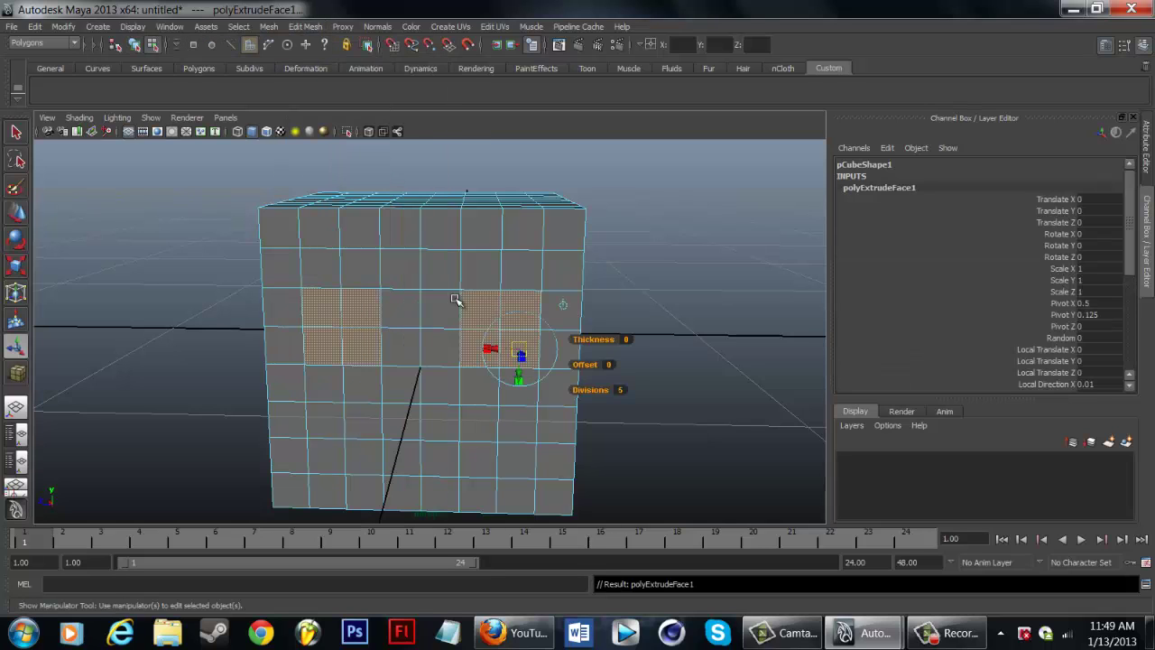
pyautogui.moveTo(510, 337); pyautogui.dragTo(557, 320, button='right')
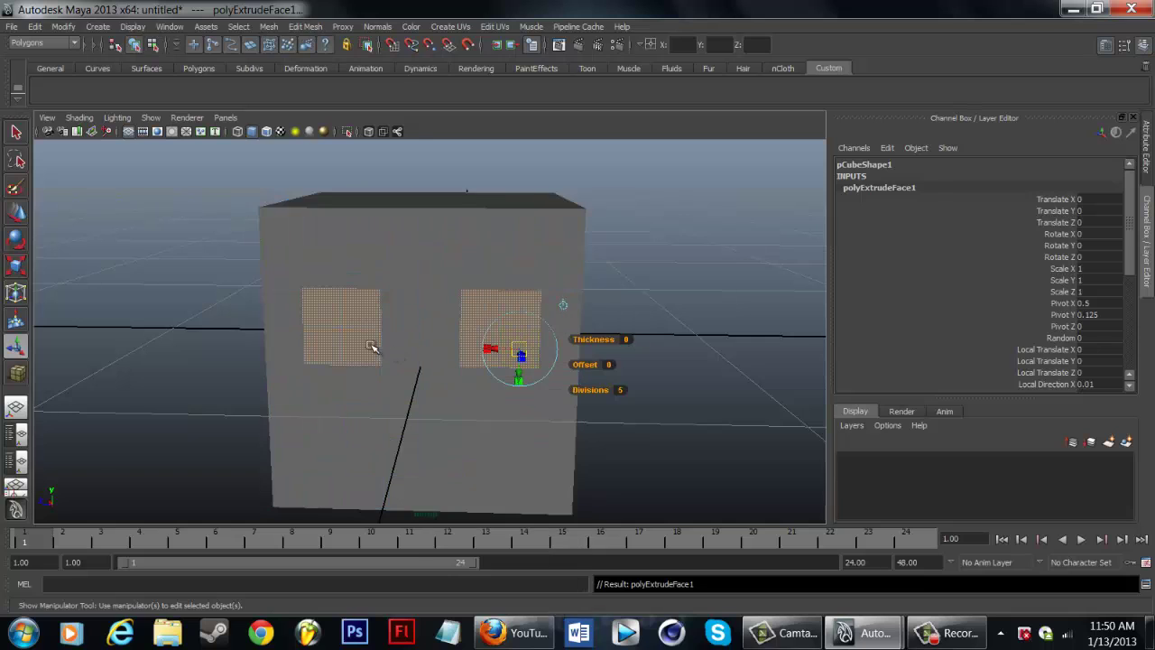
pyautogui.keyDown('alt'); pyautogui.moveTo(372, 348); pyautogui.dragTo(604, 344); pyautogui.keyUp('alt')
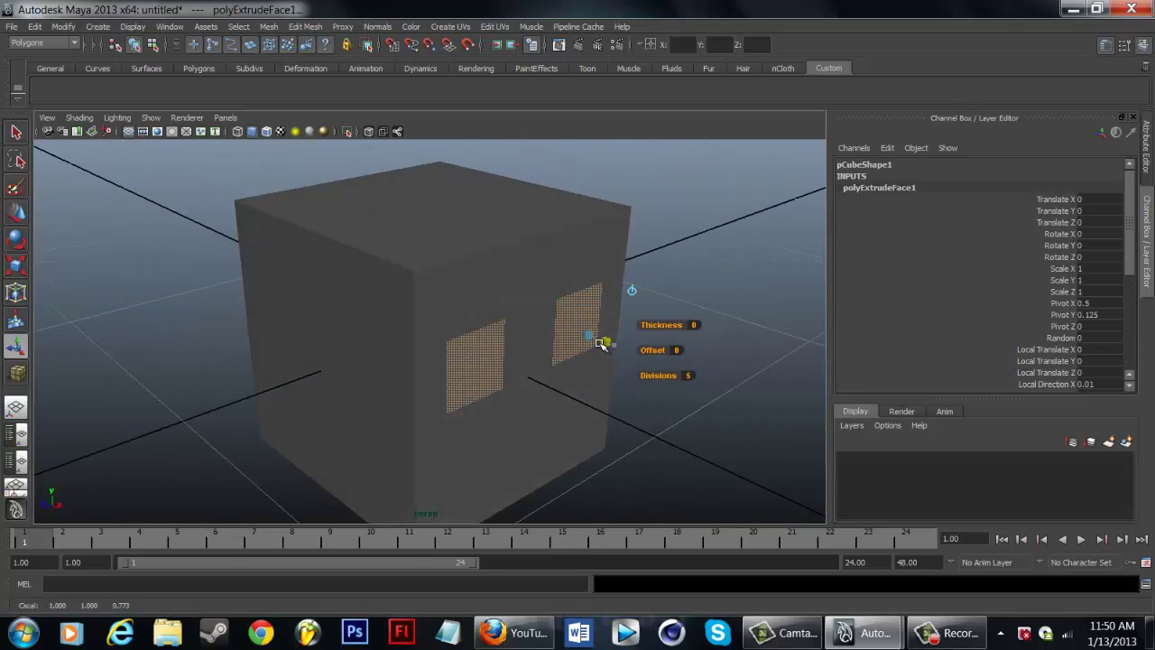
pyautogui.click(602, 343)
pyautogui.moveTo(541, 309); pyautogui.dragTo(581, 298, button='right')
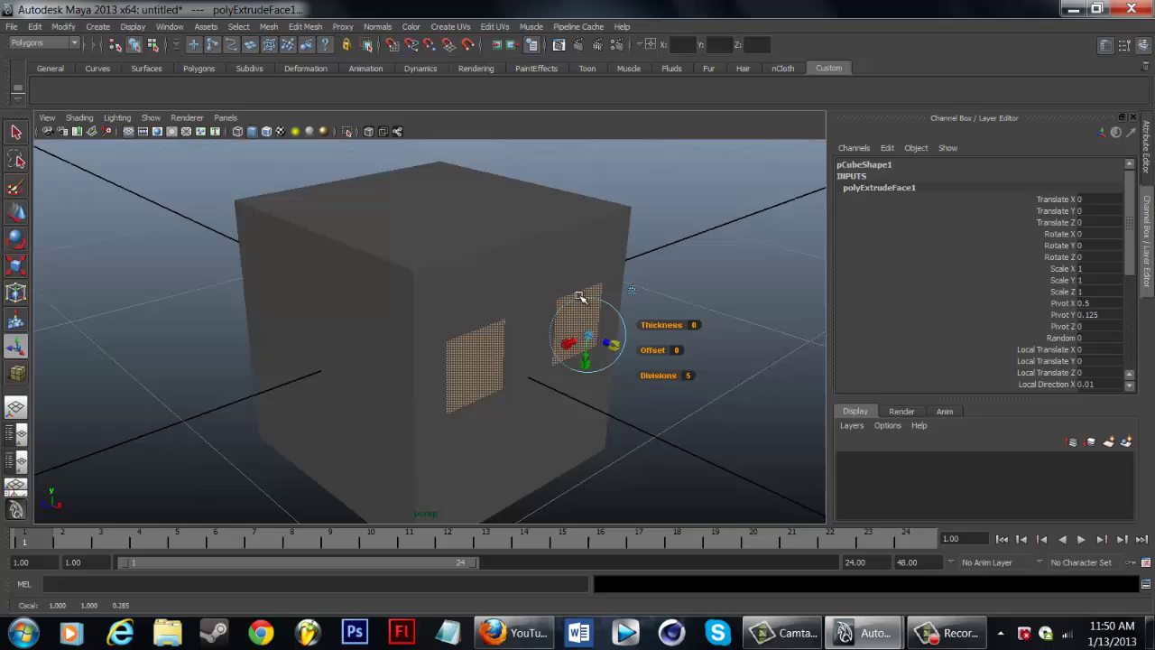
# Step: Extrude the eye faces again, move them back into the cube to about X 0.435 to form recesses, and deselect them
pyautogui.click(305, 26)
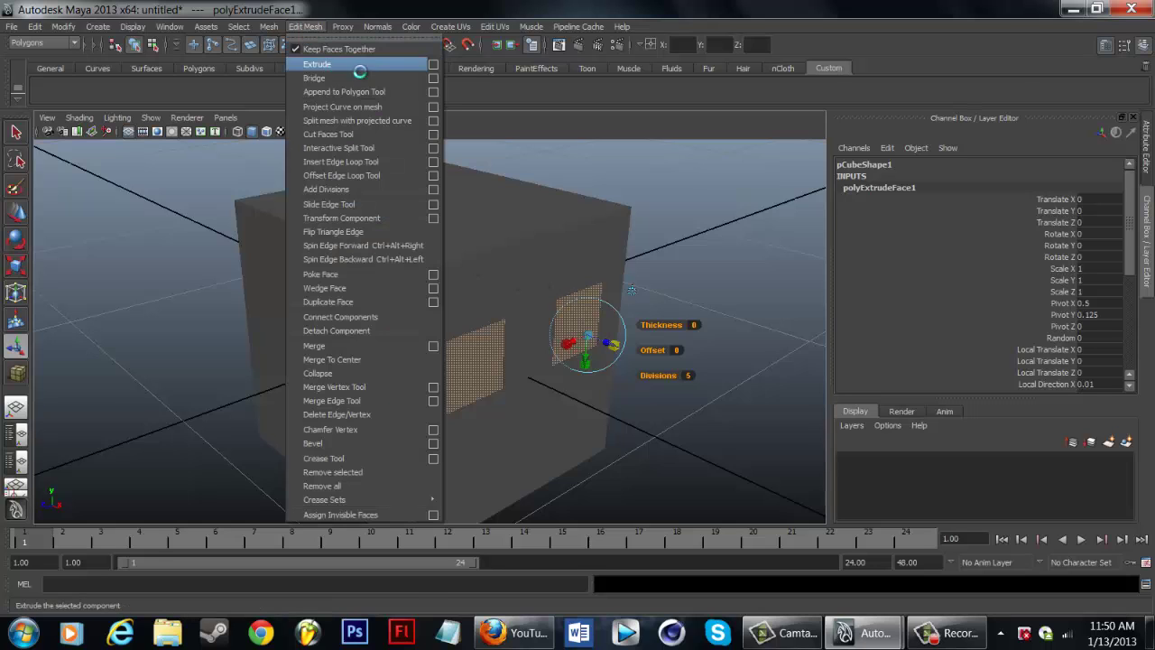
pyautogui.click(334, 66)
pyautogui.click(16, 214)
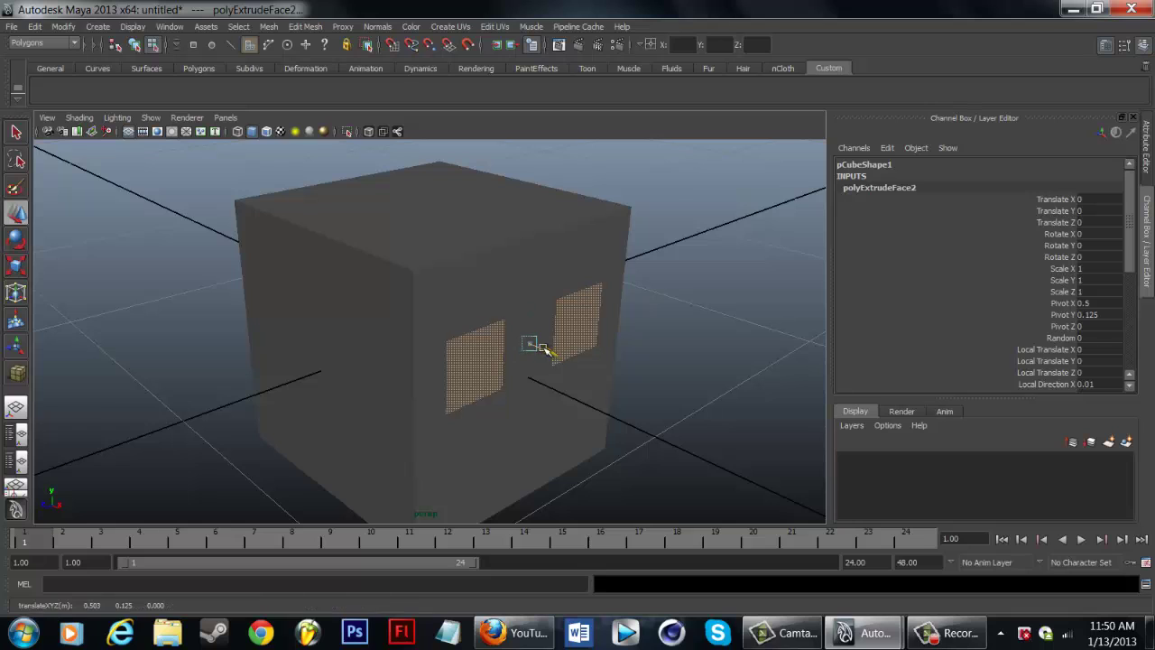
pyautogui.moveTo(533, 342)
pyautogui.mouseDown()
pyautogui.moveTo(515, 335)
pyautogui.moveTo(536, 343)
pyautogui.mouseUp()
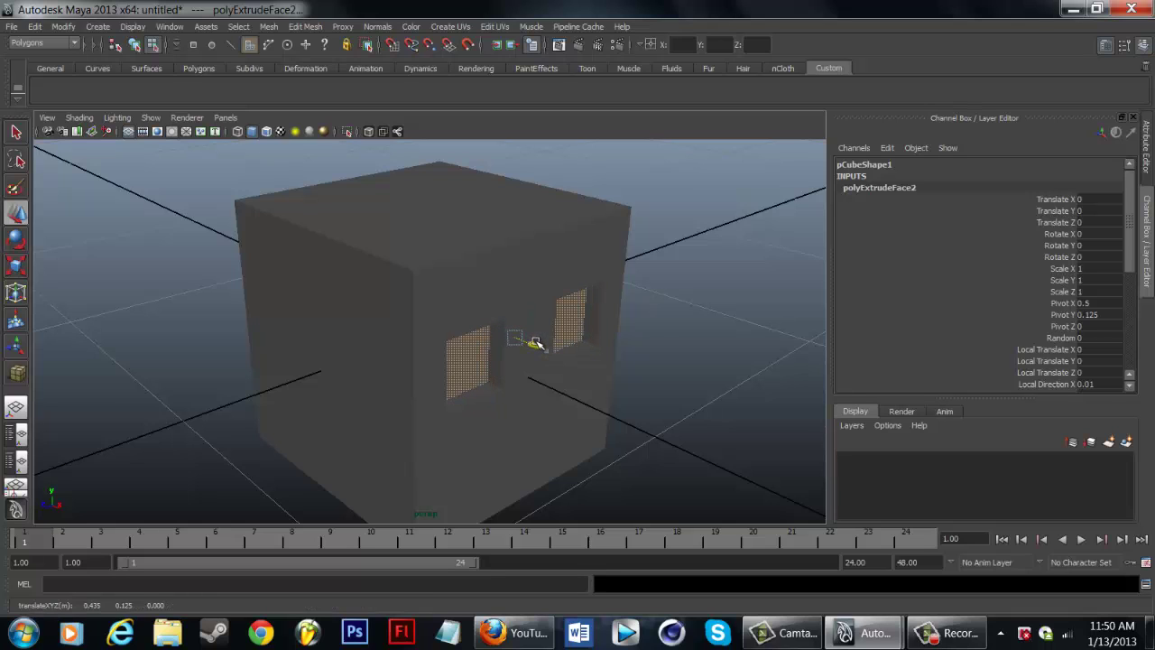
pyautogui.click(651, 321)
pyautogui.keyDown('alt'); pyautogui.moveTo(611, 367); pyautogui.dragTo(577, 355); pyautogui.keyUp('alt')
pyautogui.click(517, 393)
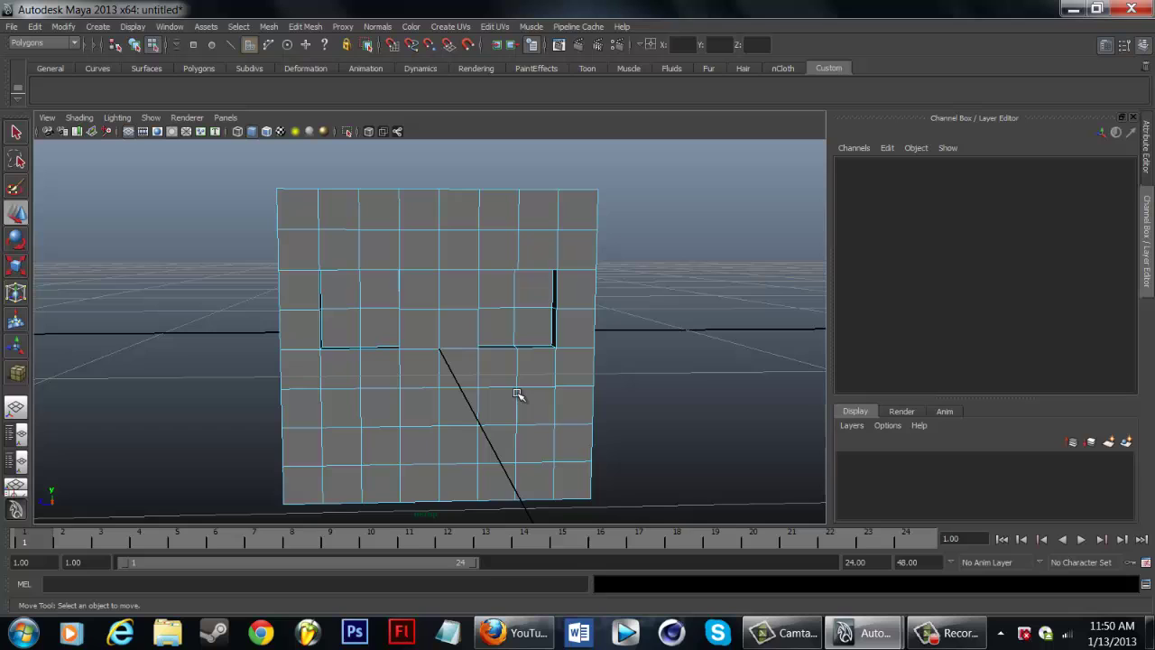
# Step: Select a mouth block six faces wide and two high below the recessed eyes
pyautogui.moveTo(473, 362); pyautogui.dragTo(474, 401, button='right')
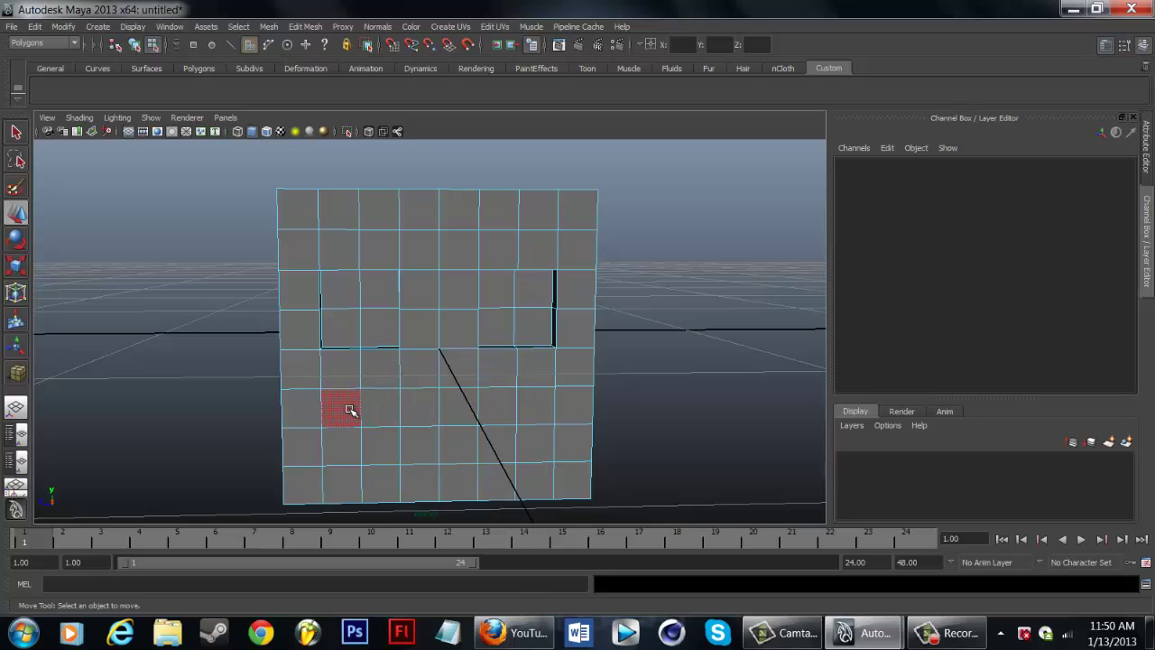
pyautogui.click(350, 410)
pyautogui.keyDown('shift'); pyautogui.click(357, 446); pyautogui.keyUp('shift')
pyautogui.keyDown('shift'); pyautogui.click(378, 446); pyautogui.keyUp('shift')
pyautogui.keyDown('shift'); pyautogui.click(386, 412); pyautogui.keyUp('shift')
pyautogui.keyDown('shift'); pyautogui.click(427, 415); pyautogui.keyUp('shift')
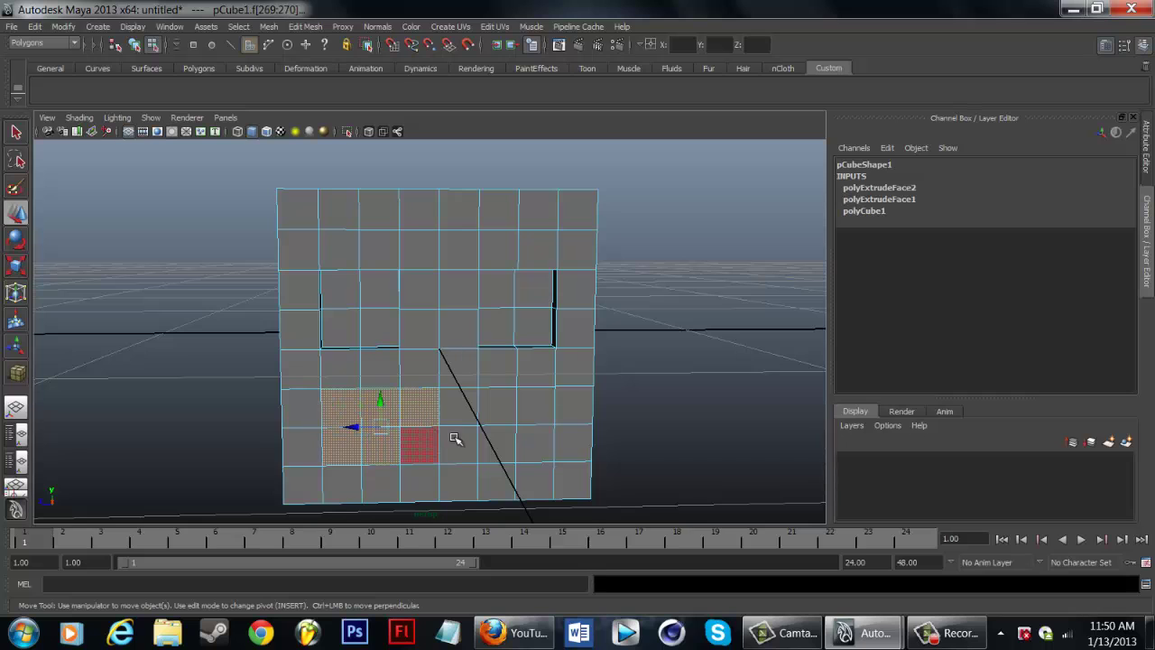
pyautogui.keyDown('shift'); pyautogui.click(433, 441); pyautogui.keyUp('shift')
pyautogui.keyDown('shift'); pyautogui.click(458, 439); pyautogui.keyUp('shift')
pyautogui.keyDown('shift'); pyautogui.click(466, 414); pyautogui.keyUp('shift')
pyautogui.keyDown('shift'); pyautogui.click(499, 412); pyautogui.keyUp('shift')
pyautogui.keyDown('shift'); pyautogui.click(502, 450); pyautogui.keyUp('shift')
pyautogui.keyDown('shift'); pyautogui.click(540, 453); pyautogui.keyUp('shift')
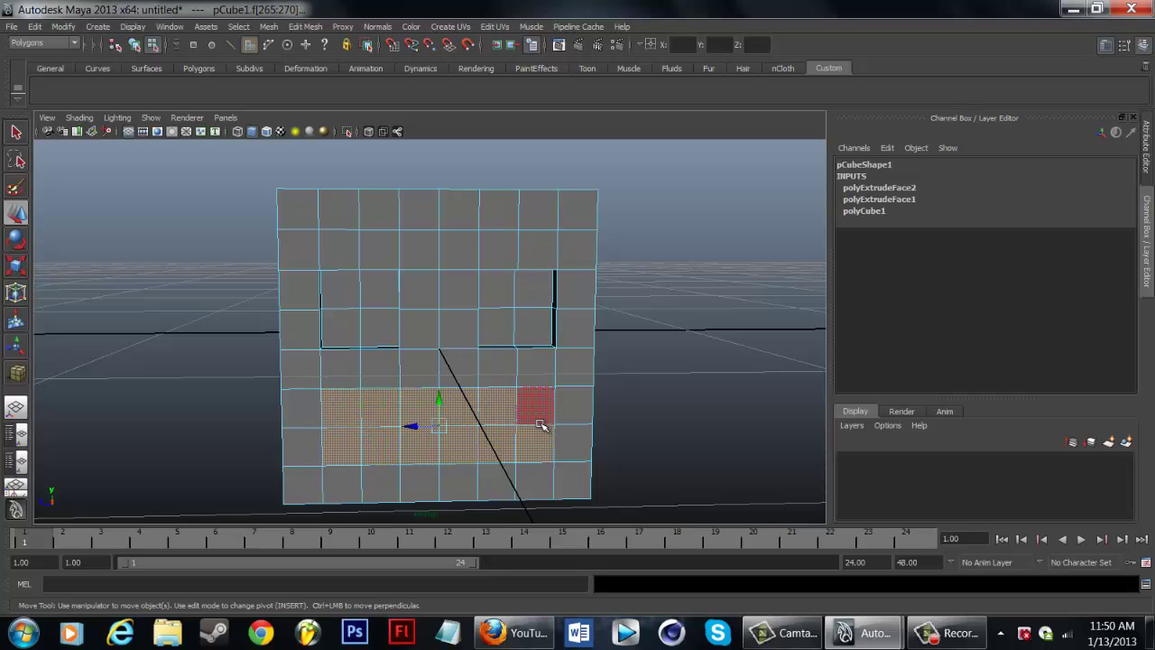
pyautogui.keyDown('shift'); pyautogui.click(538, 421); pyautogui.keyUp('shift')
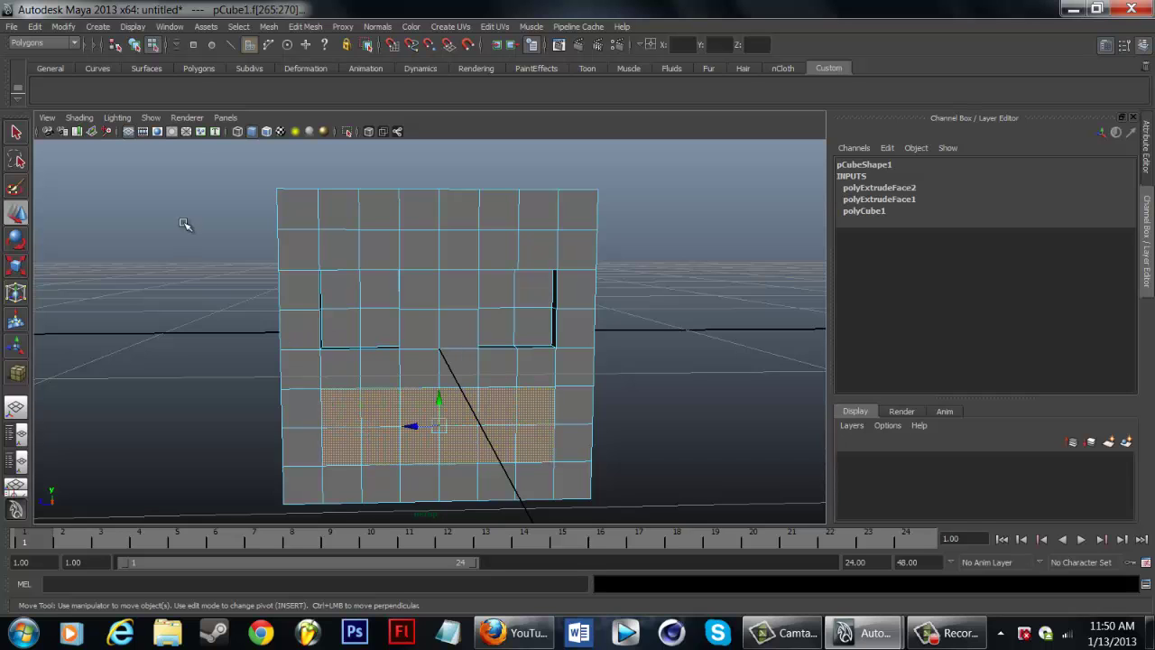
# Step: Extrude the mouth faces, try a vertical scale on them, and undo that scaling
pyautogui.click(302, 27)
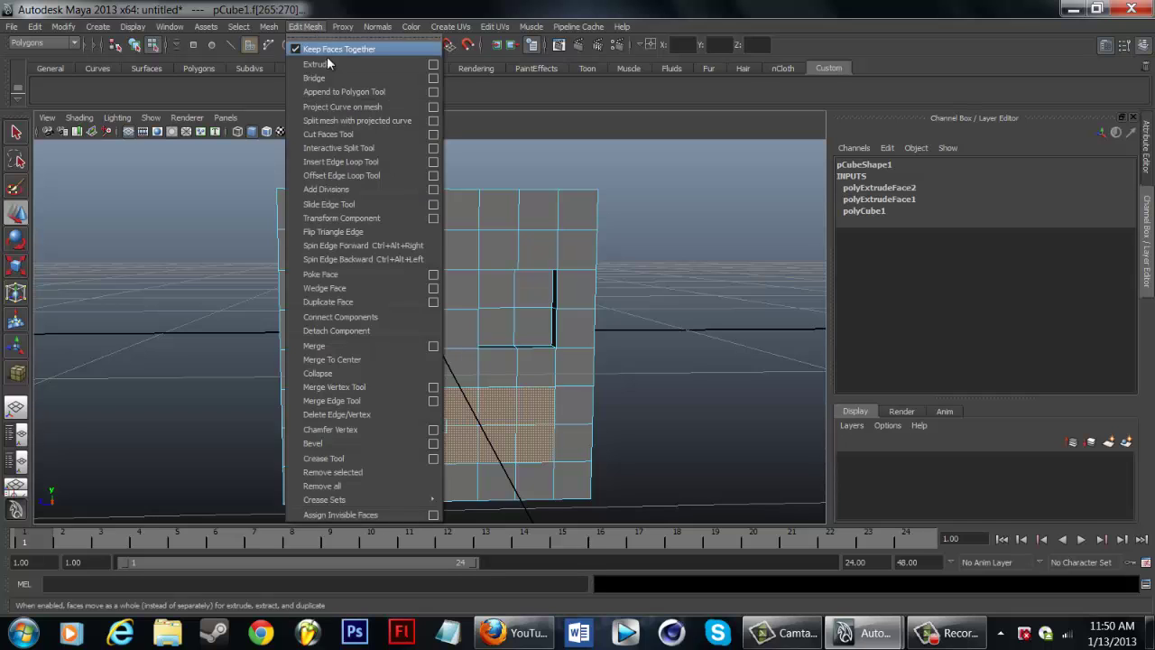
pyautogui.click(316, 64)
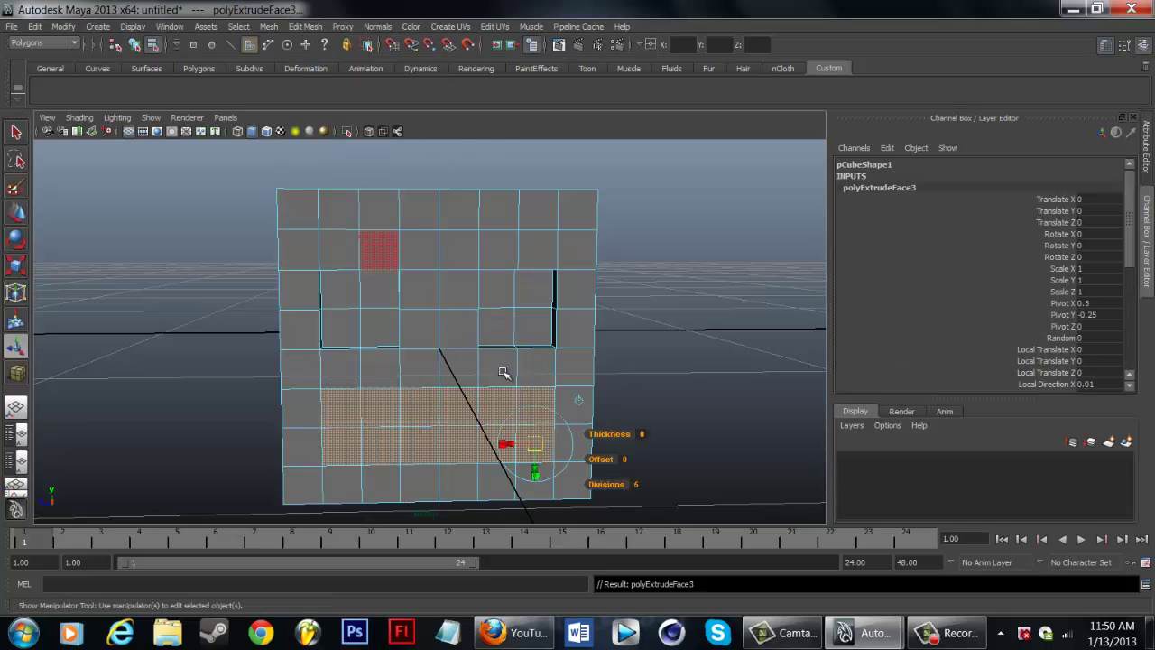
pyautogui.moveTo(538, 477); pyautogui.dragTo(546, 423)
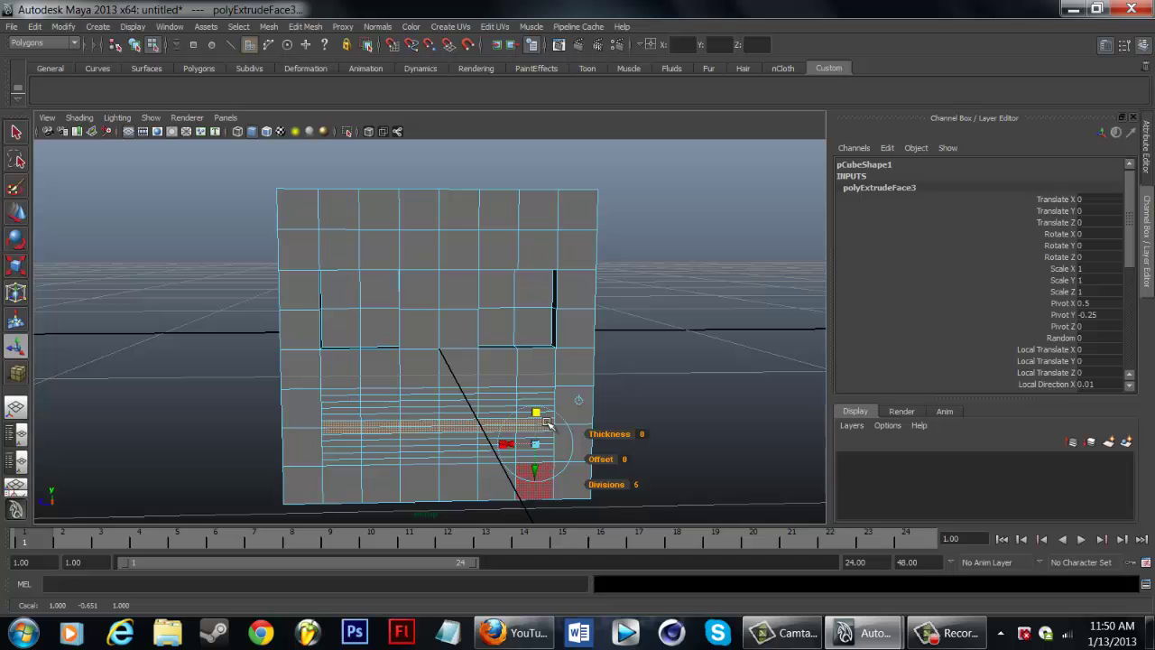
pyautogui.hotkey('ctrl', 'z')
# Step: Scale the extruded mouth faces down in height and width to a thin horizontal strip
pyautogui.scroll(6, 538, 433)
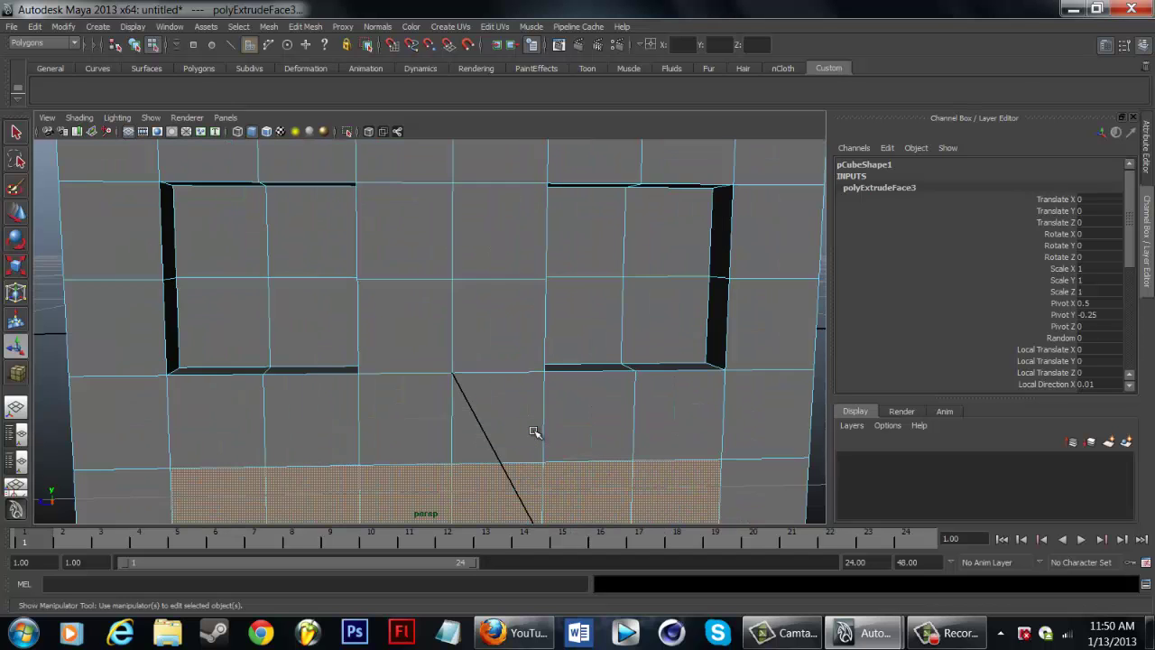
pyautogui.scroll(-4, 534, 433)
pyautogui.keyDown('alt'); pyautogui.moveTo(515, 428); pyautogui.dragTo(438, 224, button='middle'); pyautogui.keyUp('alt')
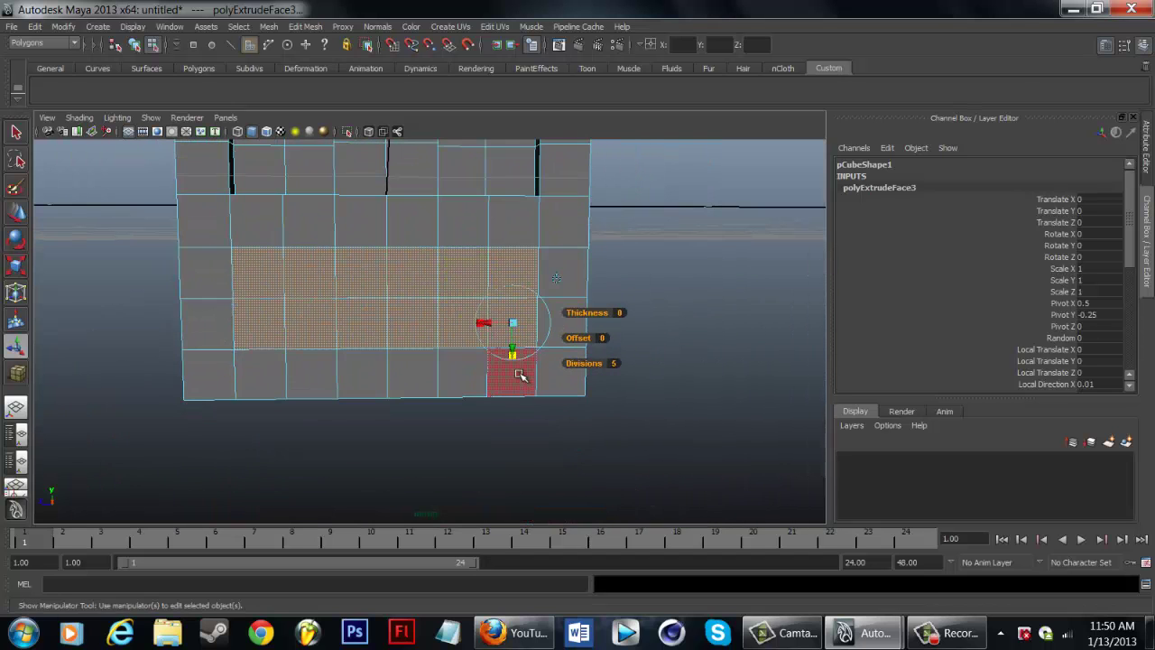
pyautogui.moveTo(513, 353); pyautogui.dragTo(535, 323)
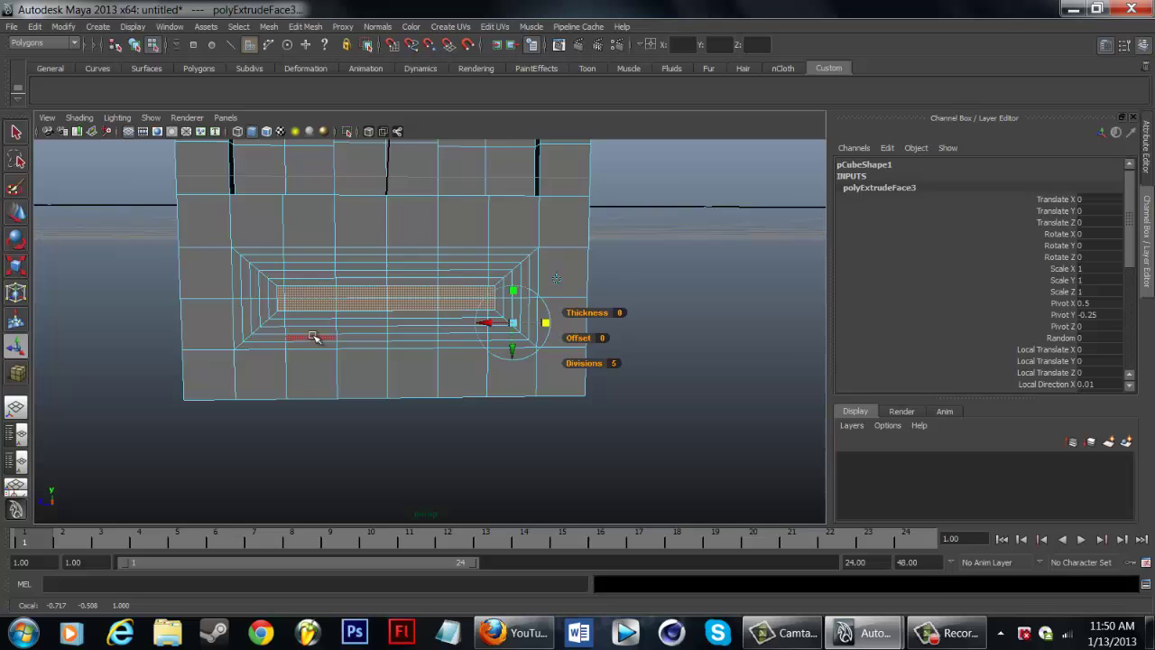
pyautogui.scroll(-5, 316, 332)
pyautogui.scroll(6, 342, 336)
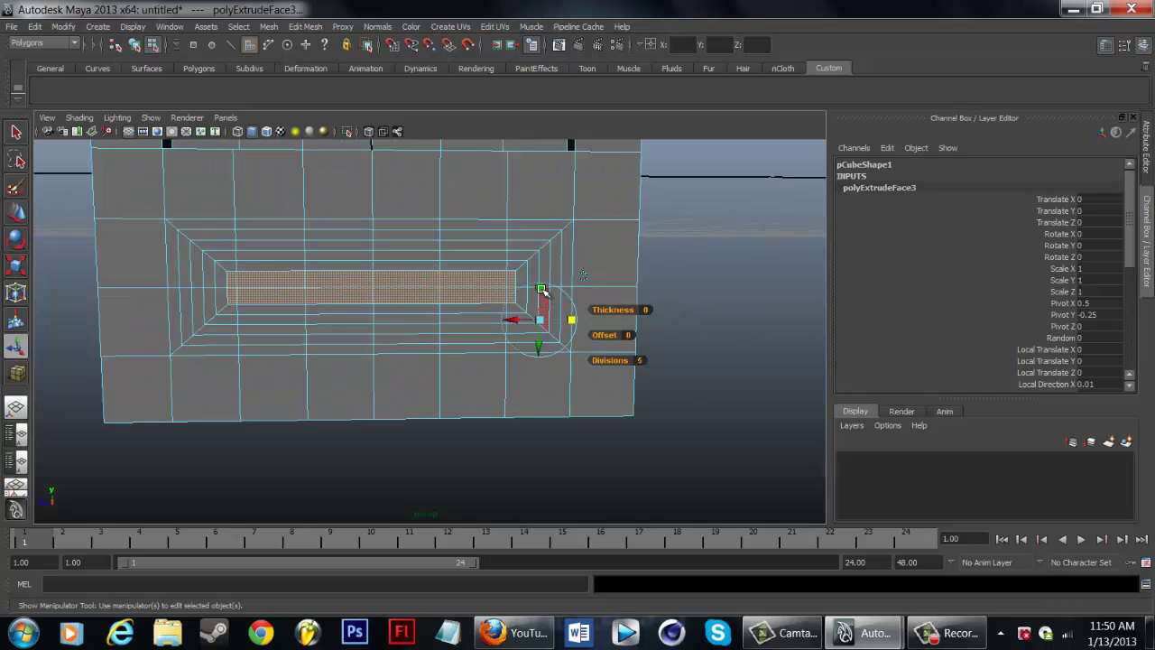
pyautogui.moveTo(539, 287); pyautogui.dragTo(565, 261)
# Step: Try pushing the mouth strip into the cube with the extrude manipulator, and undo the push
pyautogui.keyDown('alt'); pyautogui.moveTo(405, 292); pyautogui.dragTo(495, 308); pyautogui.keyUp('alt')
pyautogui.moveTo(666, 333); pyautogui.dragTo(631, 330)
pyautogui.moveTo(547, 335); pyautogui.dragTo(660, 331, button='right')
pyautogui.moveTo(660, 330); pyautogui.dragTo(644, 326)
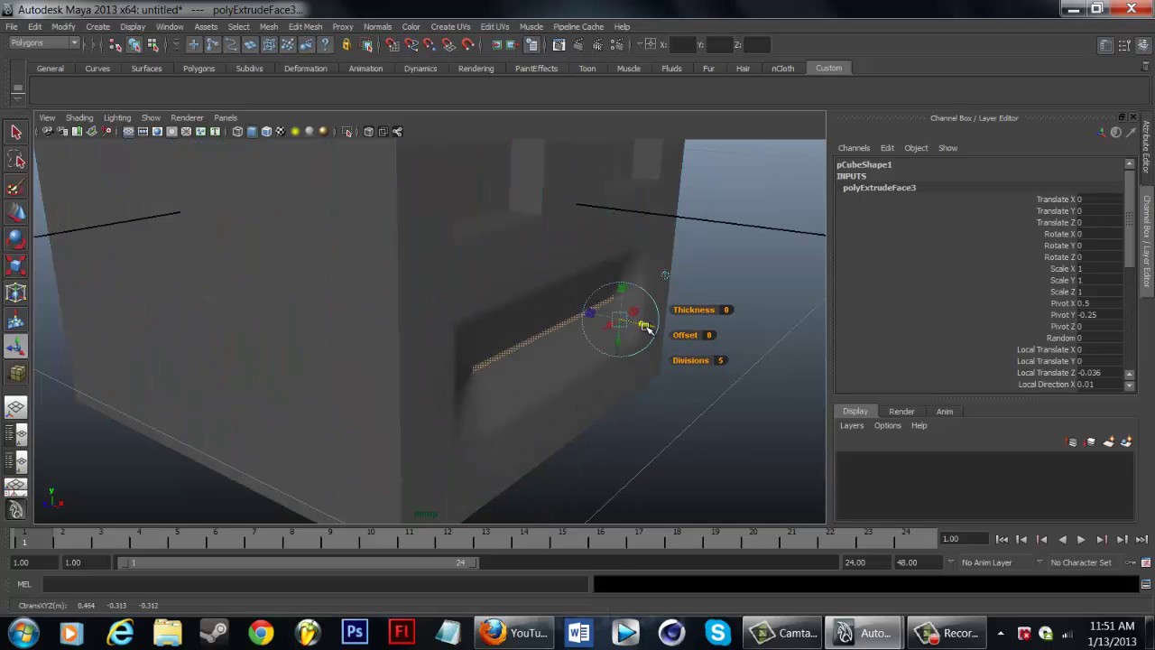
pyautogui.hotkey('ctrl', 'z')
# Step: Try moving the mouth strip inward along X with the Move tool, undoing each attempt
pyautogui.click(26, 209)
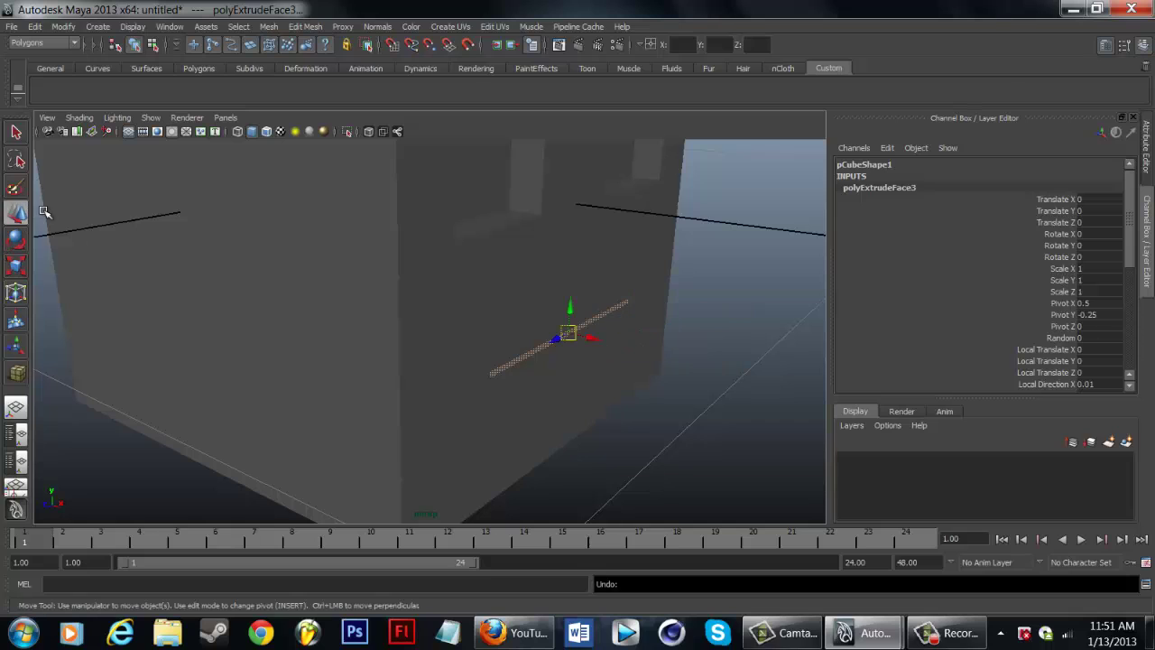
pyautogui.moveTo(603, 341)
pyautogui.mouseDown()
pyautogui.moveTo(559, 332)
pyautogui.moveTo(587, 348)
pyautogui.mouseUp()
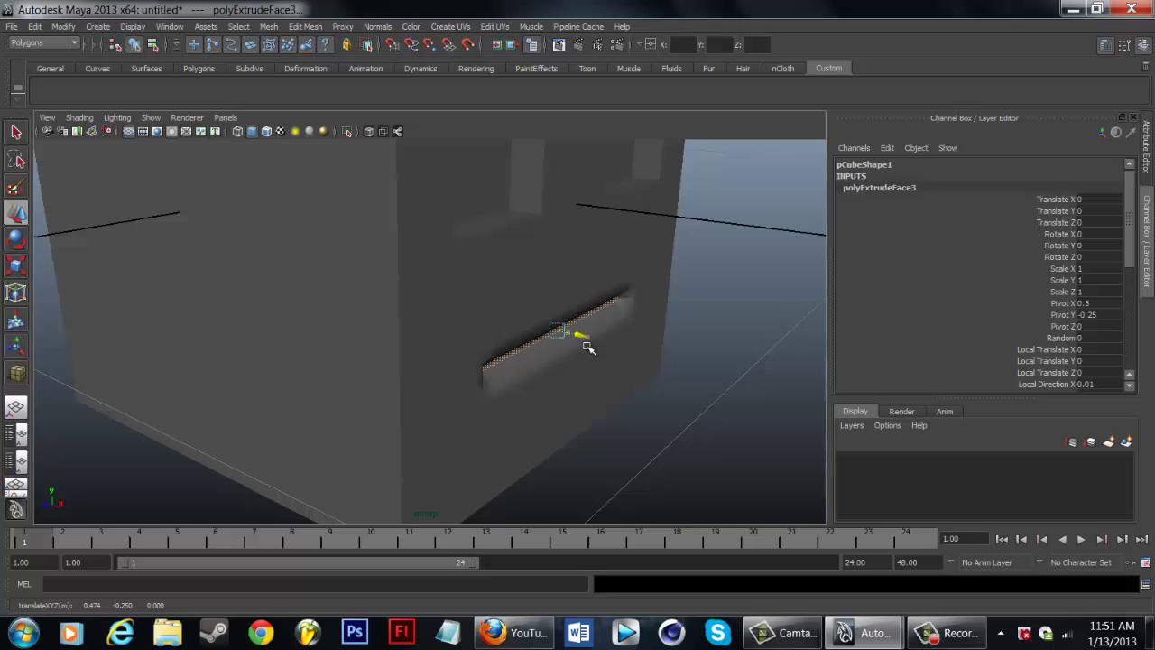
pyautogui.hotkey('ctrl', 'z')
pyautogui.moveTo(585, 342); pyautogui.dragTo(591, 375, button='right')
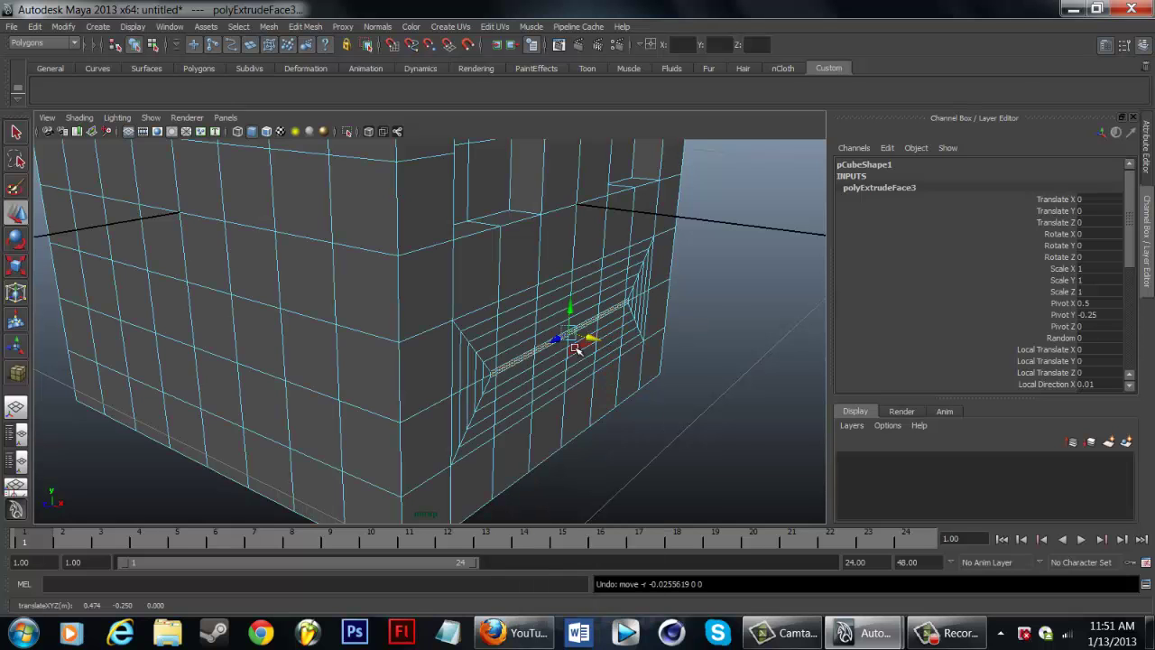
pyautogui.scroll(4, 541, 354)
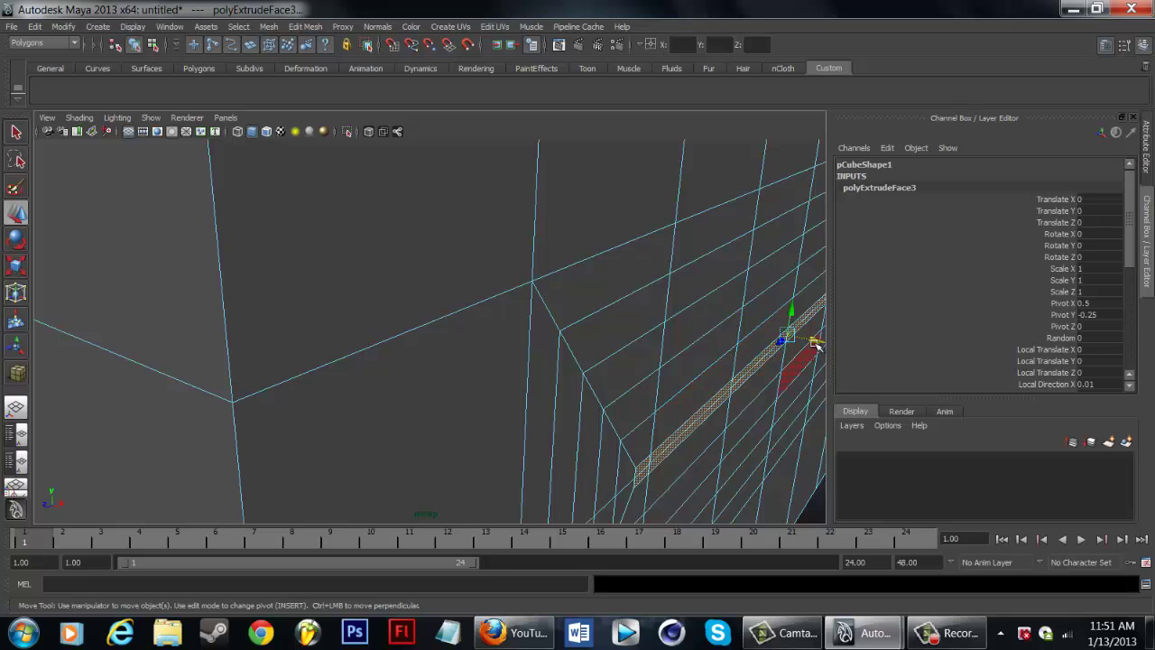
pyautogui.moveTo(819, 342); pyautogui.dragTo(811, 340)
pyautogui.hotkey('ctrl', 'z')
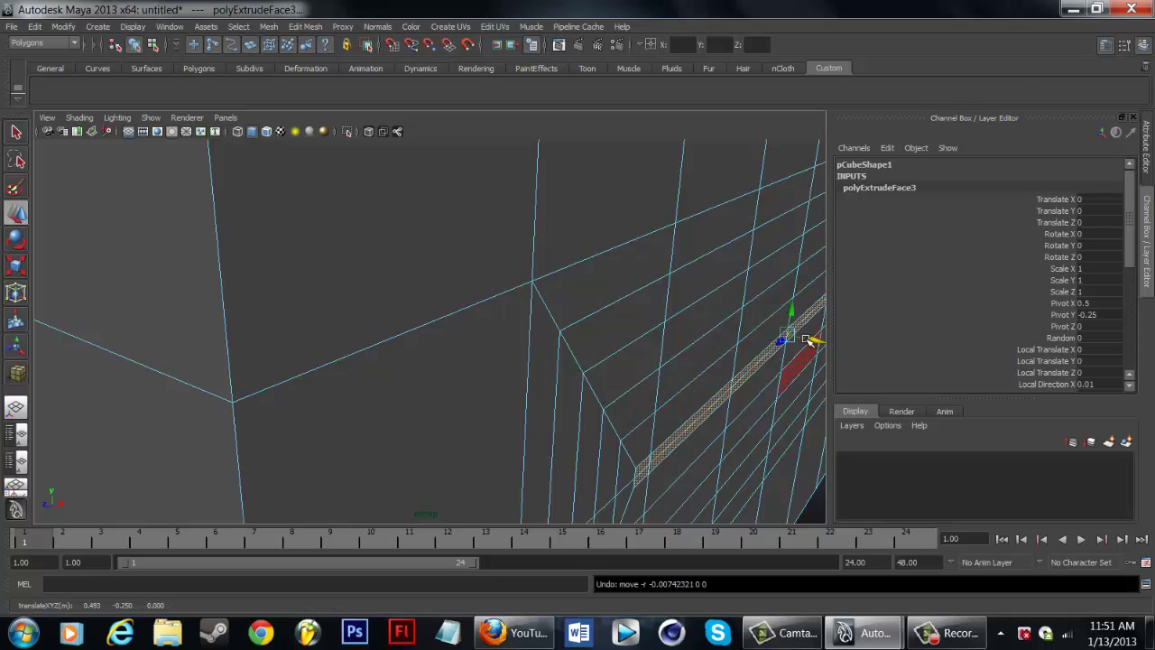
# Step: Move the thin mouth strip slightly back into the cube along X to form a shallow mouth recess
pyautogui.scroll(-5, 664, 346)
pyautogui.moveTo(606, 334); pyautogui.dragTo(602, 359, button='right')
pyautogui.hotkey('ctrl', 'z')
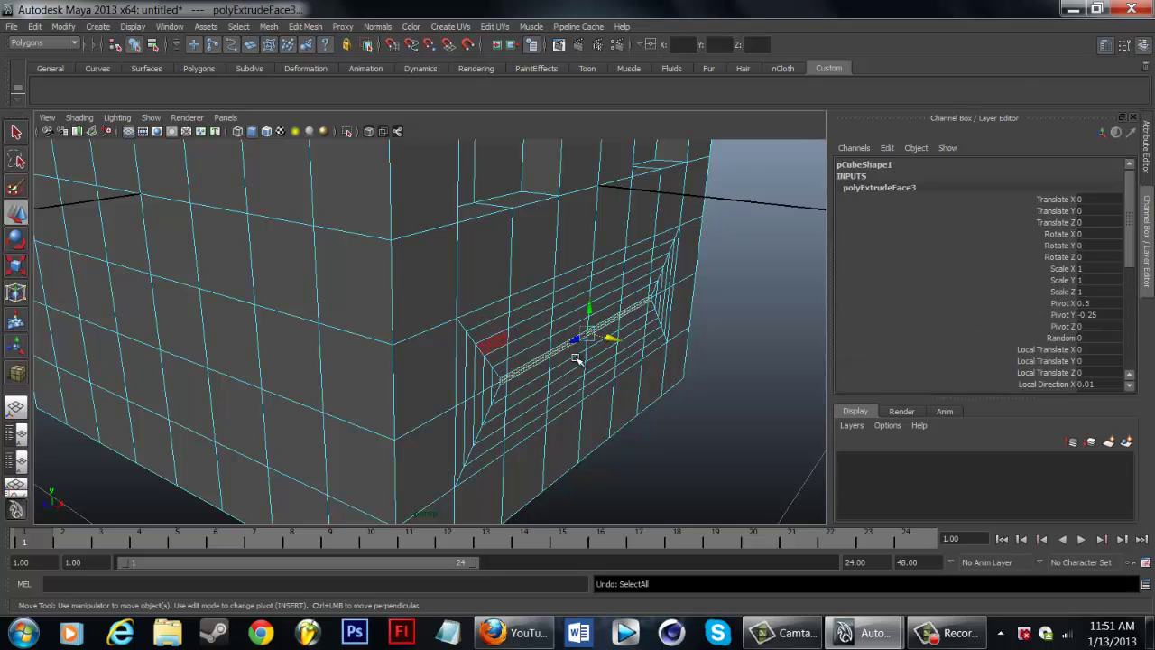
pyautogui.moveTo(596, 340); pyautogui.dragTo(582, 336)
pyautogui.scroll(-5, 582, 336)
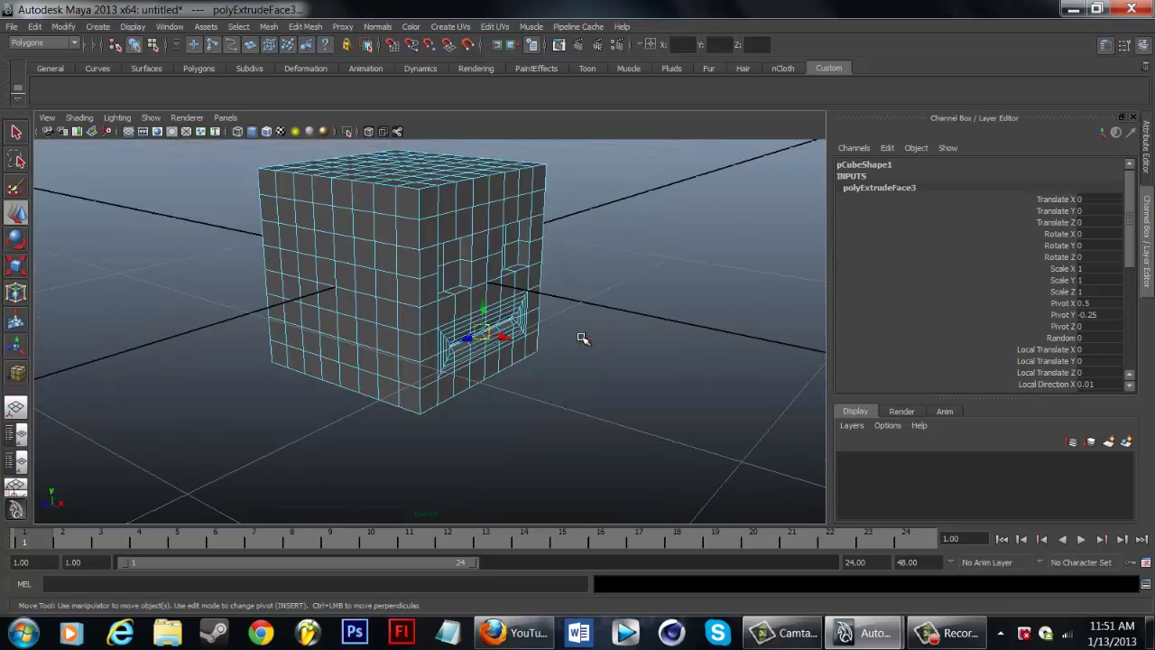
pyautogui.scroll(5, 580, 355)
pyautogui.moveTo(596, 394)
pyautogui.keyDown('alt'); pyautogui.mouseDown()
pyautogui.moveTo(536, 363)
pyautogui.moveTo(482, 364)
pyautogui.moveTo(580, 398)
pyautogui.mouseUp(); pyautogui.keyUp('alt')
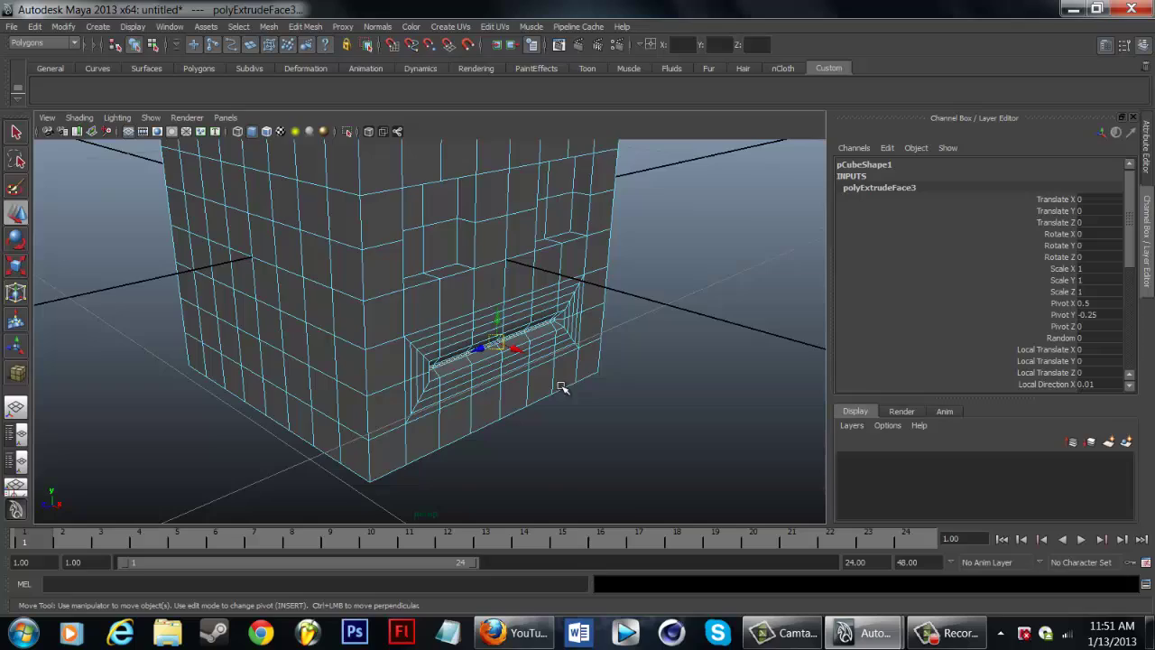
# Step: Switch the cube to smooth mesh preview and examine the recessed mouth slit up close
pyautogui.keyDown('alt'); pyautogui.moveTo(561, 388); pyautogui.dragTo(541, 361, button='right'); pyautogui.keyUp('alt')
pyautogui.press('3')
pyautogui.scroll(4, 533, 362)
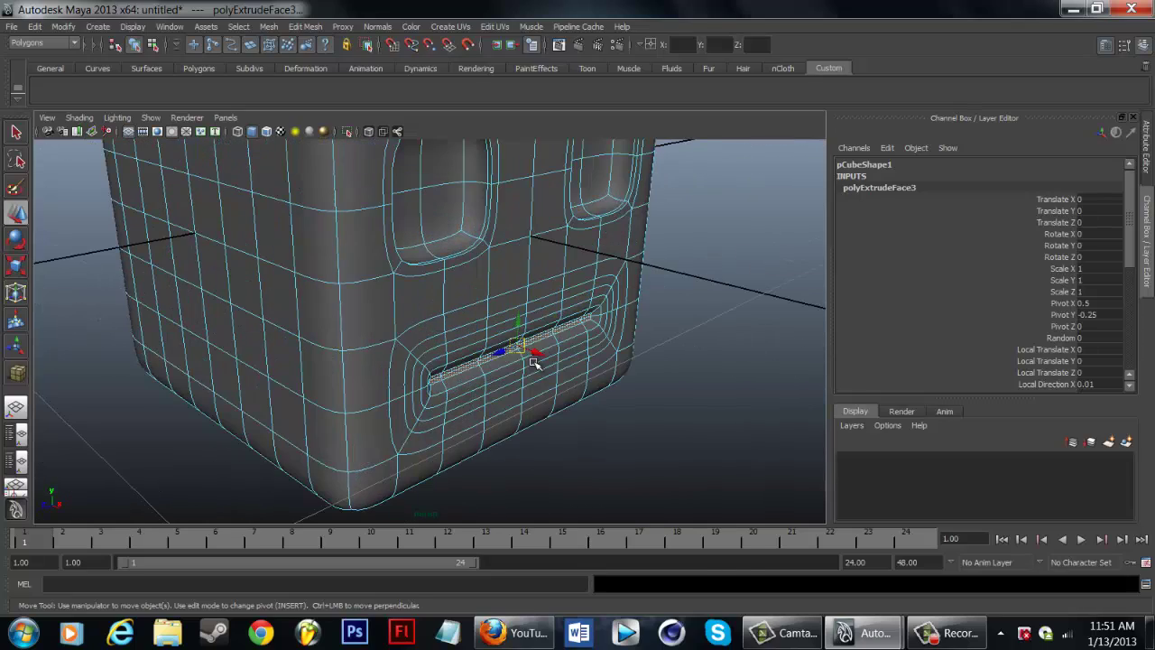
pyautogui.keyDown('alt'); pyautogui.moveTo(523, 377); pyautogui.dragTo(342, 310); pyautogui.keyUp('alt')
pyautogui.scroll(5, 298, 295)
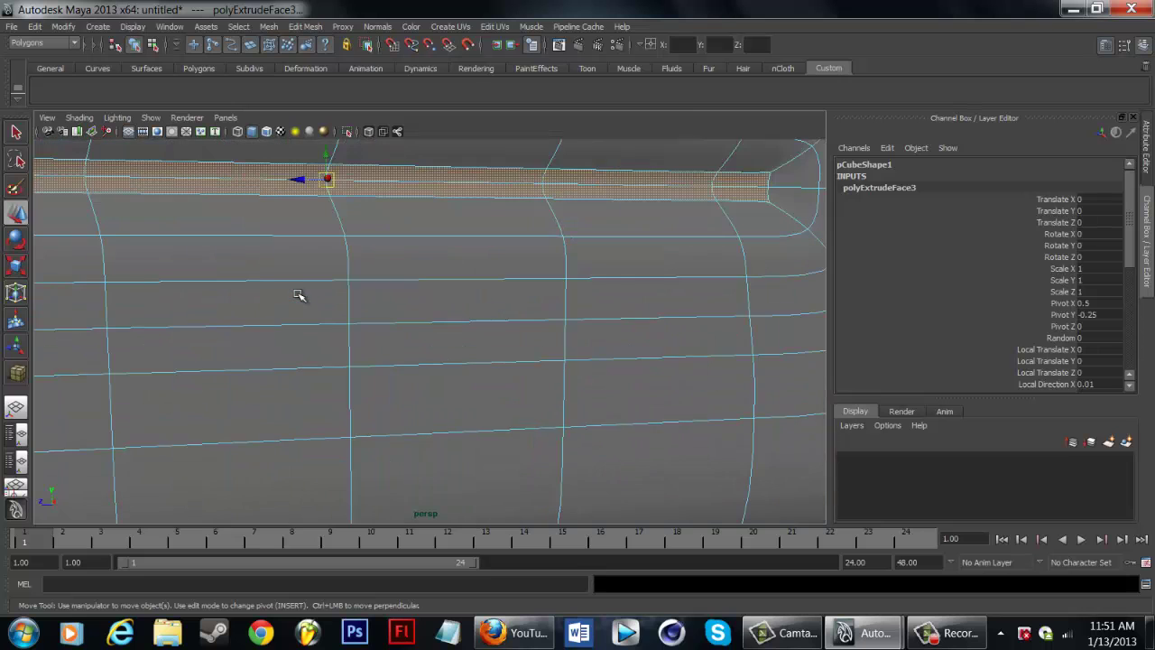
# Step: Try moving the selected mouth strip deeper into the cube along X, and undo the move
pyautogui.scroll(-5, 299, 295)
pyautogui.keyDown('alt'); pyautogui.moveTo(334, 265); pyautogui.dragTo(589, 291); pyautogui.keyUp('alt')
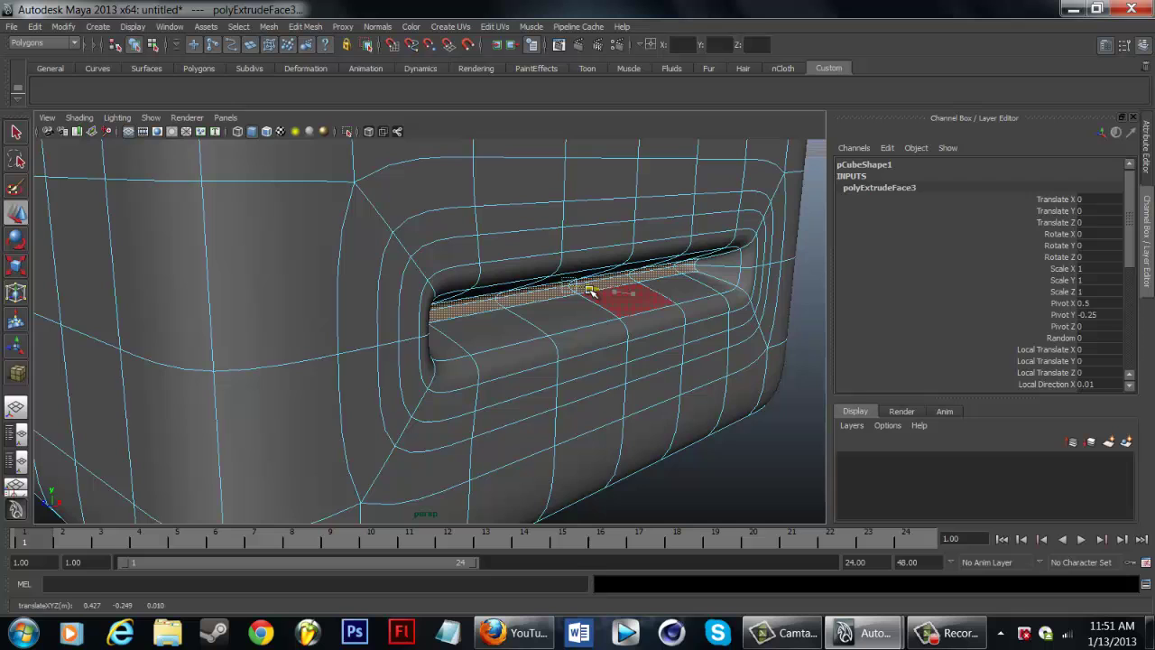
pyautogui.hotkey('ctrl', 'z')
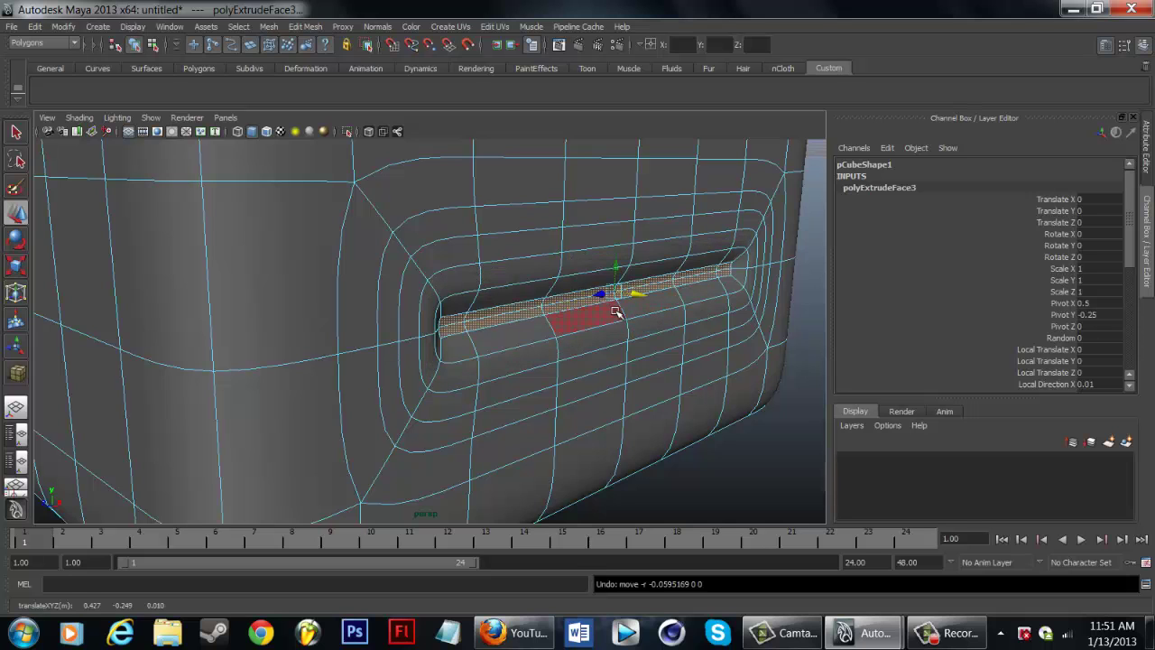
pyautogui.scroll(-5, 439, 367)
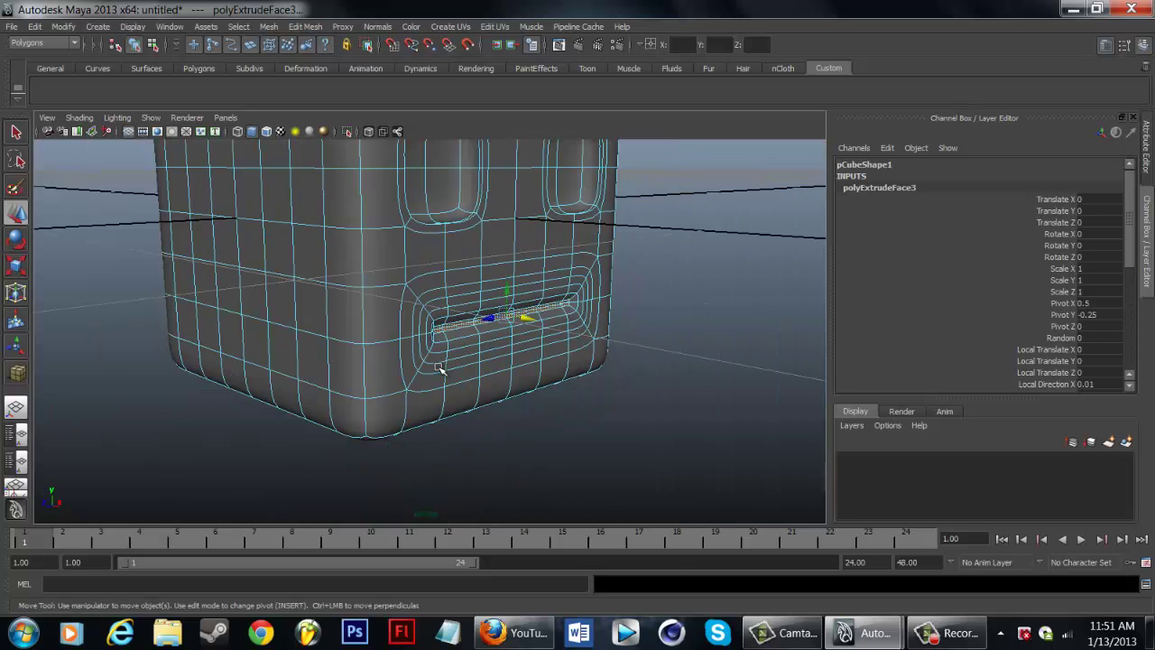
pyautogui.scroll(5, 439, 368)
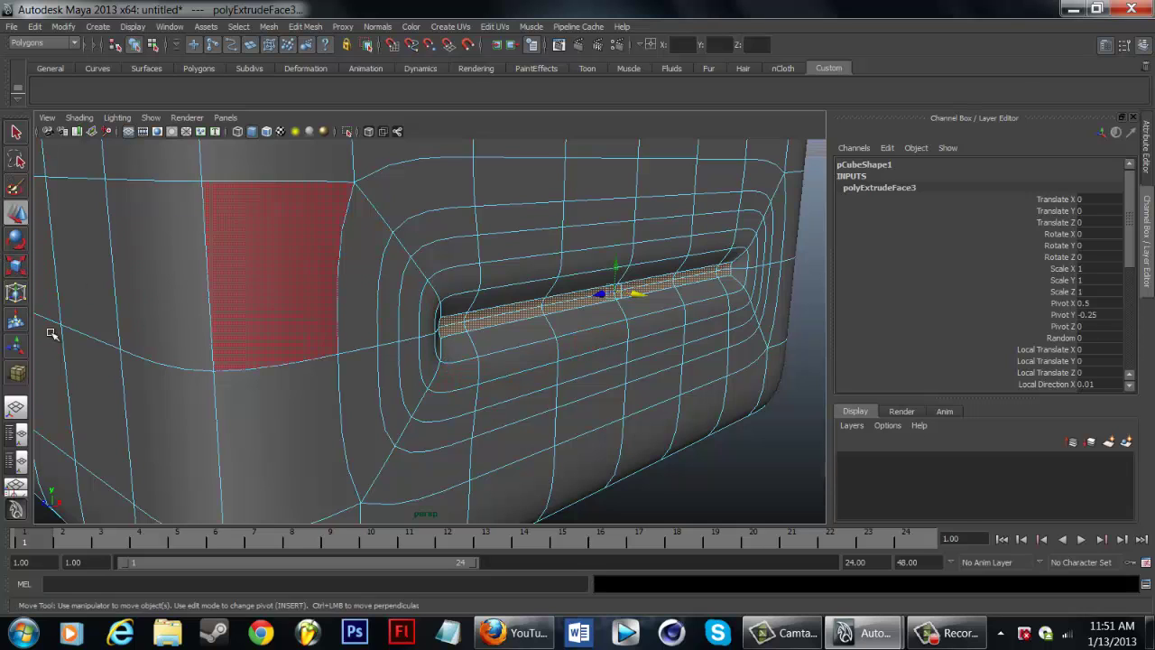
# Step: Extrude the selected thin strip of faces inside the mouth
pyautogui.click(317, 28)
pyautogui.click(317, 65)
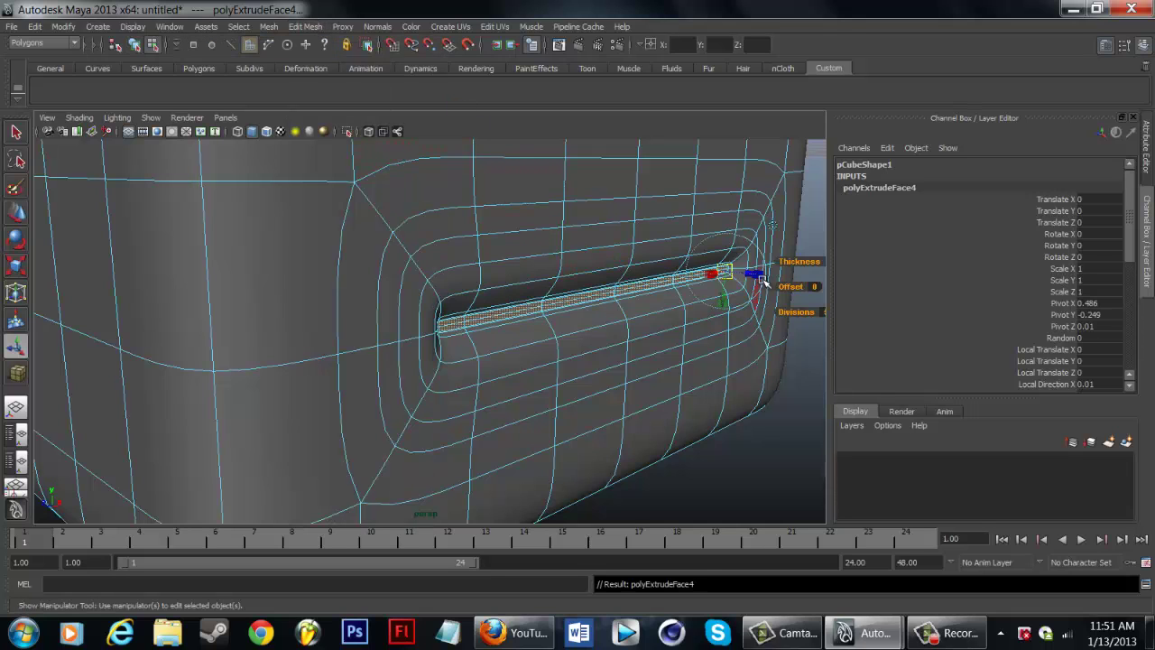
pyautogui.moveTo(667, 263); pyautogui.dragTo(729, 274)
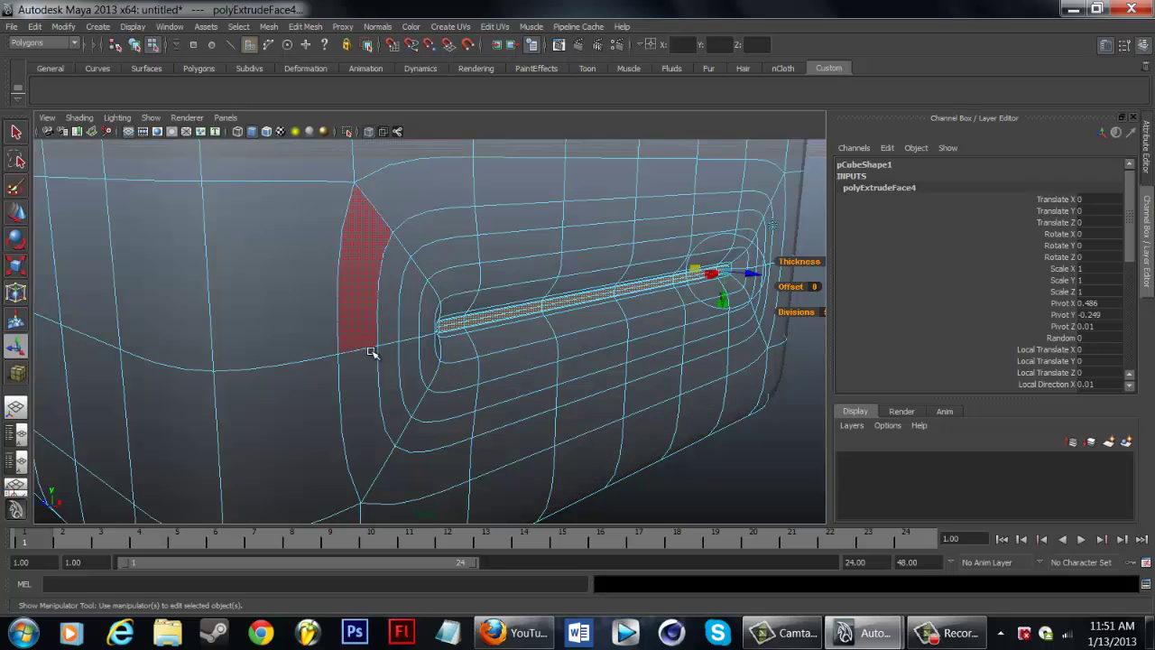
# Step: Try pushing the new mouth extrusion inward with the extrude manipulator, and undo it
pyautogui.scroll(-2, 397, 325)
pyautogui.keyDown('alt'); pyautogui.moveTo(396, 314); pyautogui.dragTo(458, 332); pyautogui.keyUp('alt')
pyautogui.keyDown('alt'); pyautogui.moveTo(781, 304); pyautogui.dragTo(641, 283); pyautogui.keyUp('alt')
pyautogui.hotkey('ctrl', 'z')
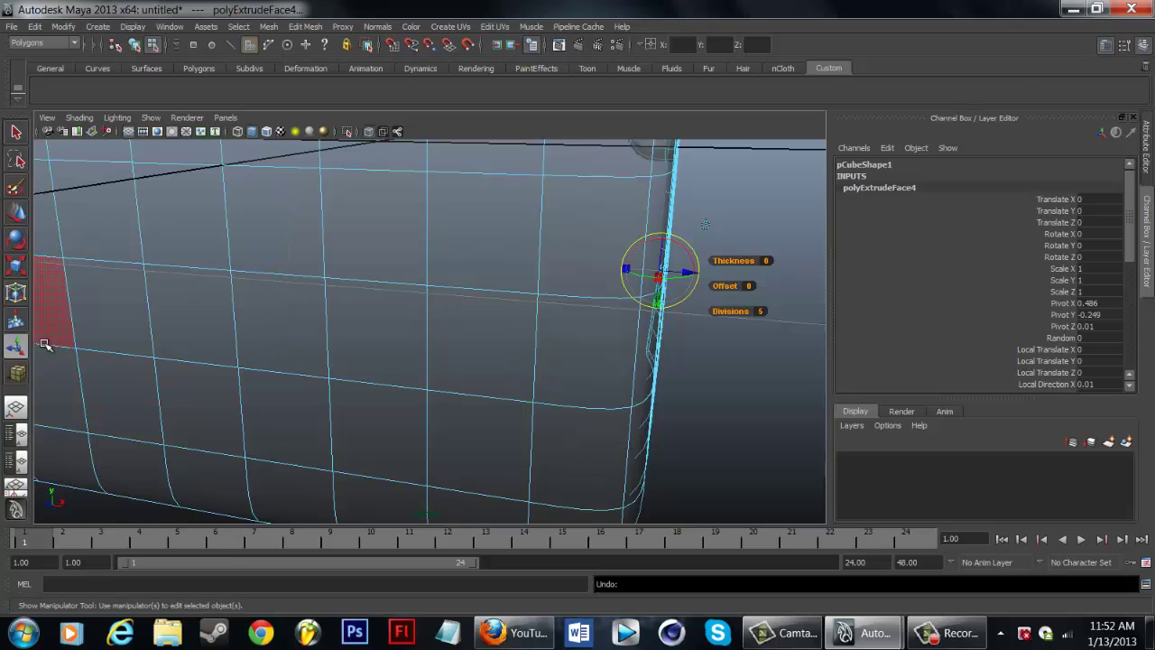
# Step: Move the newly extruded mouth faces deeper into the cube along X with the Move tool
pyautogui.click(16, 213)
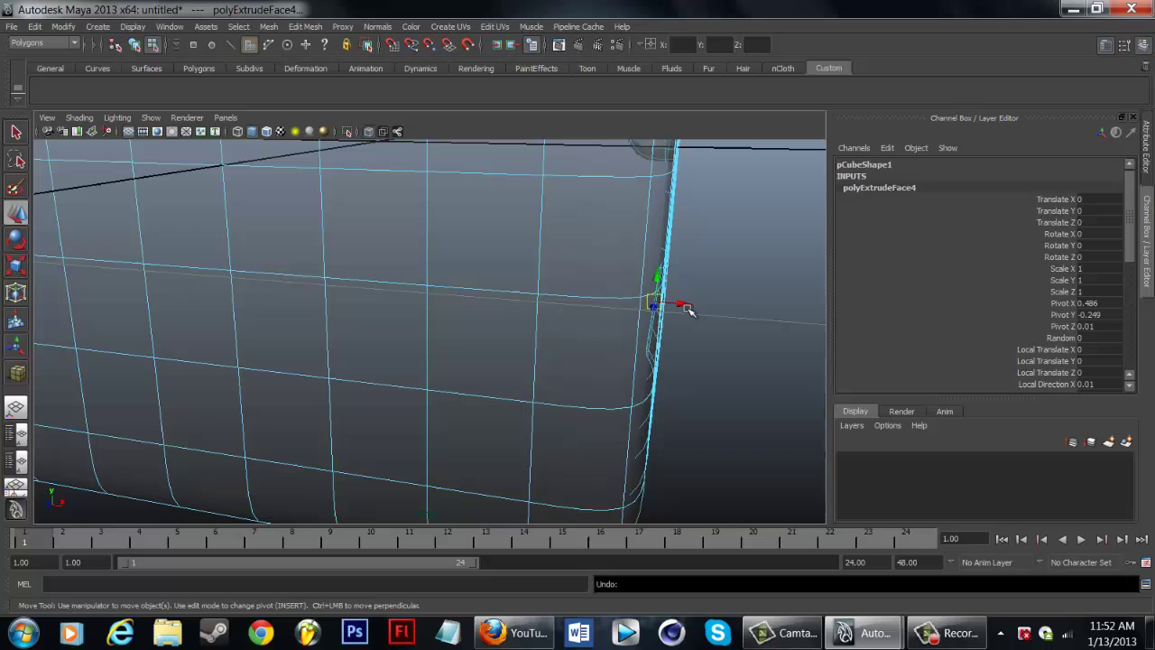
pyautogui.click(654, 315)
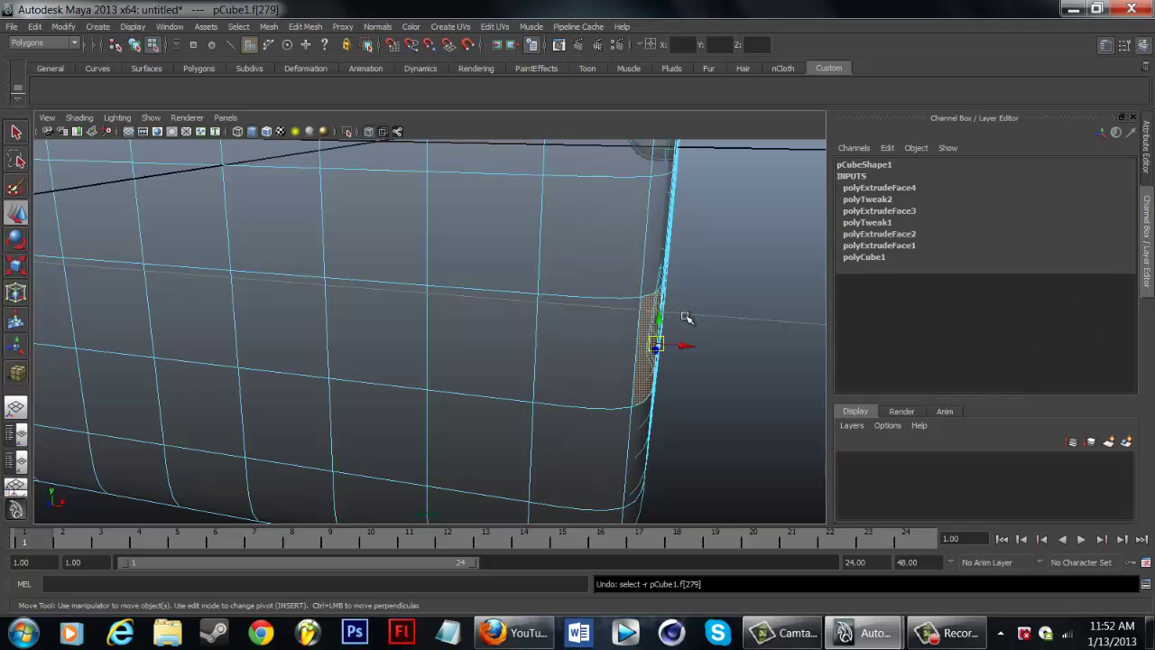
pyautogui.hotkey('ctrl', 'e')
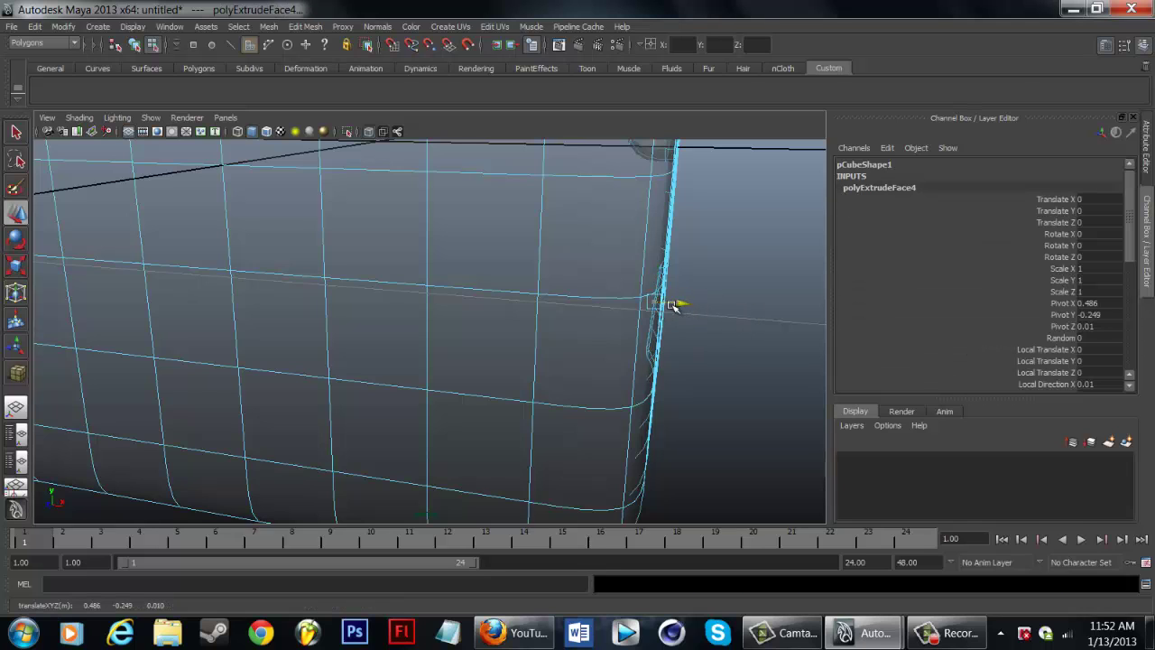
pyautogui.moveTo(672, 305); pyautogui.dragTo(521, 300)
pyautogui.keyDown('alt'); pyautogui.moveTo(794, 354); pyautogui.dragTo(616, 327); pyautogui.keyUp('alt')
pyautogui.scroll(-6, 616, 327)
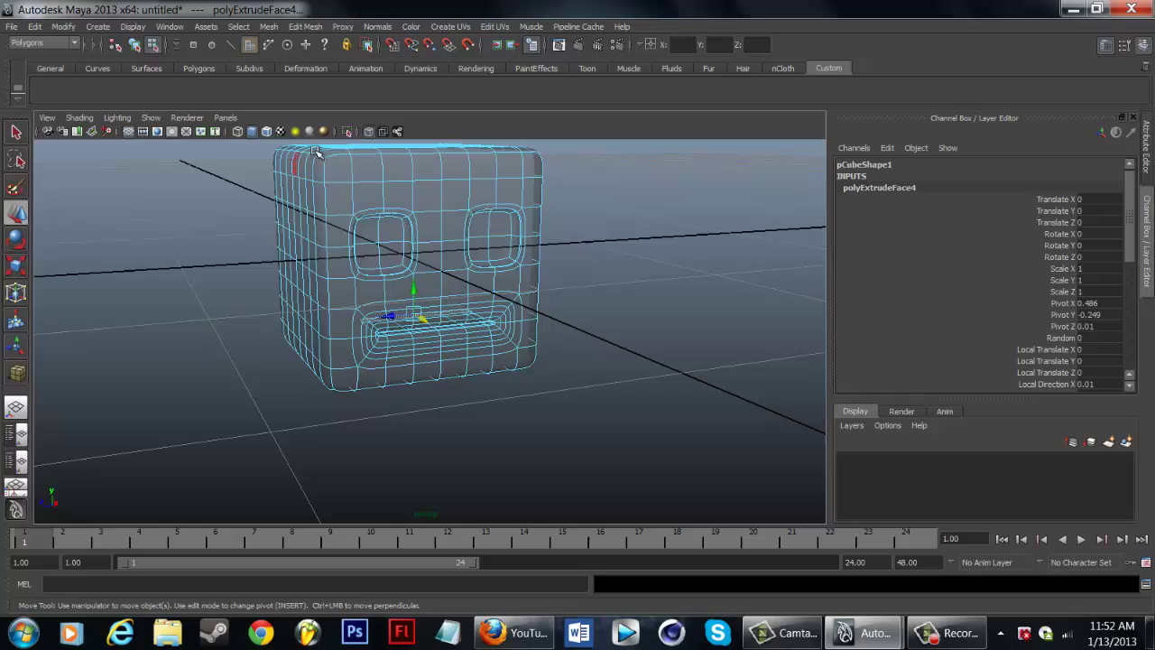
# Step: Turn off X-ray shading and check the eyes and recessed mouth from the front
pyautogui.click(369, 132)
pyautogui.press('f')
pyautogui.keyDown('alt'); pyautogui.moveTo(453, 438); pyautogui.dragTo(443, 379); pyautogui.keyUp('alt')
pyautogui.scroll(-5, 437, 373)
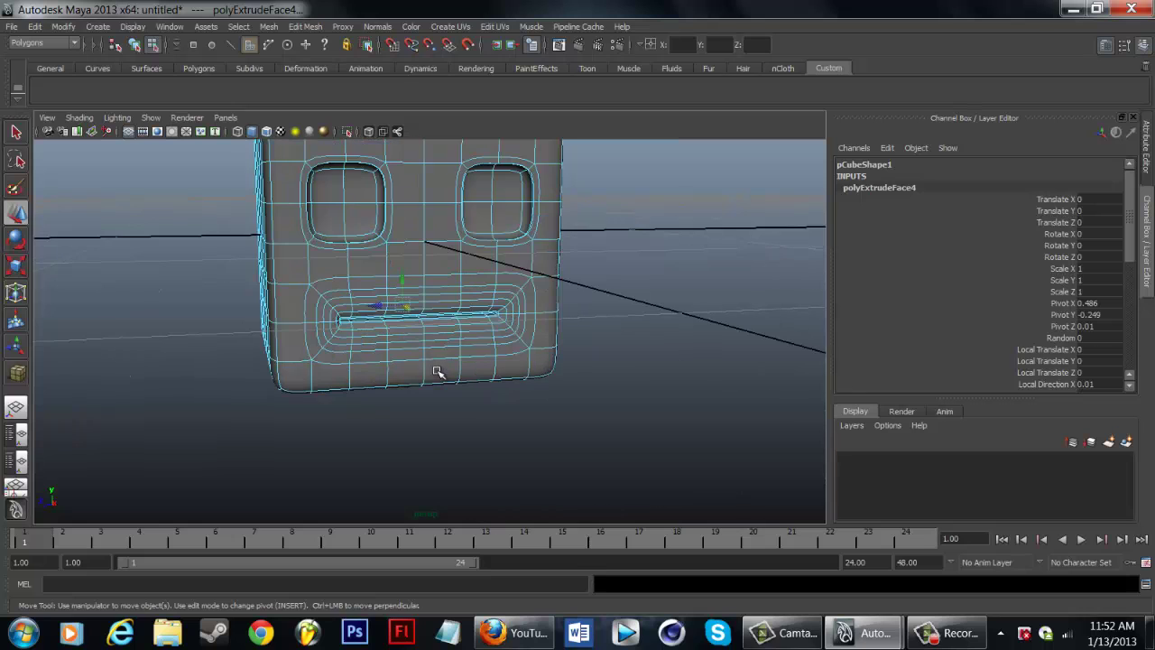
pyautogui.scroll(-6, 436, 368)
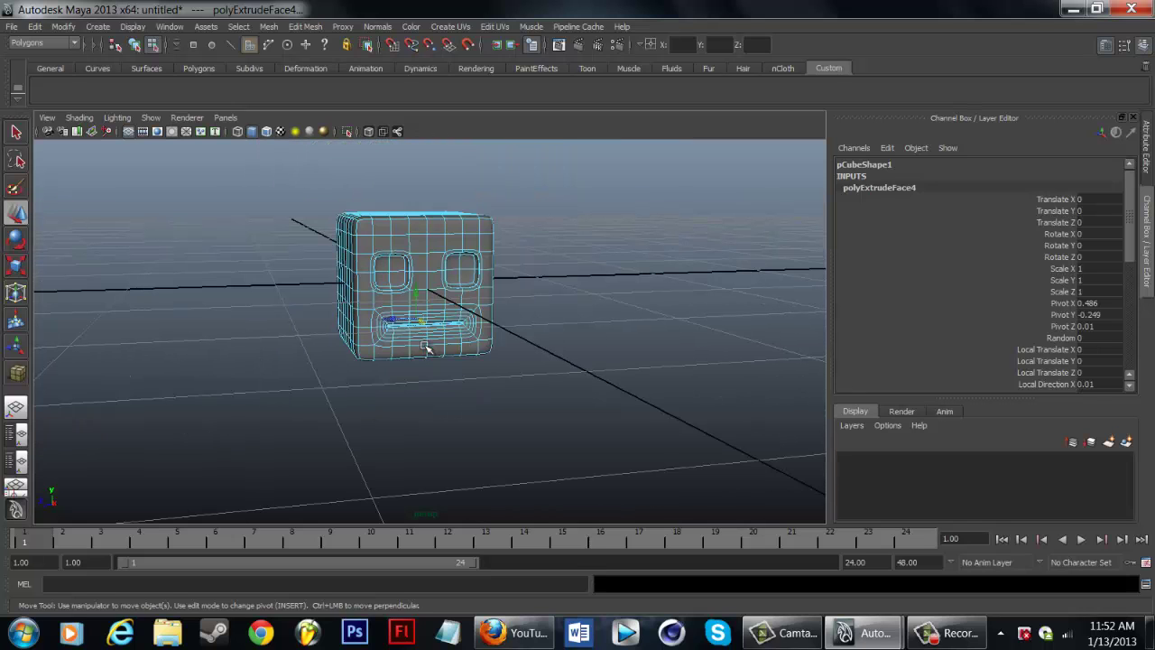
# Step: Compare the head's unsmoothed and smooth mesh previews, ending on the smooth preview in a front view
pyautogui.press('1')
pyautogui.press('3')
pyautogui.press('1')
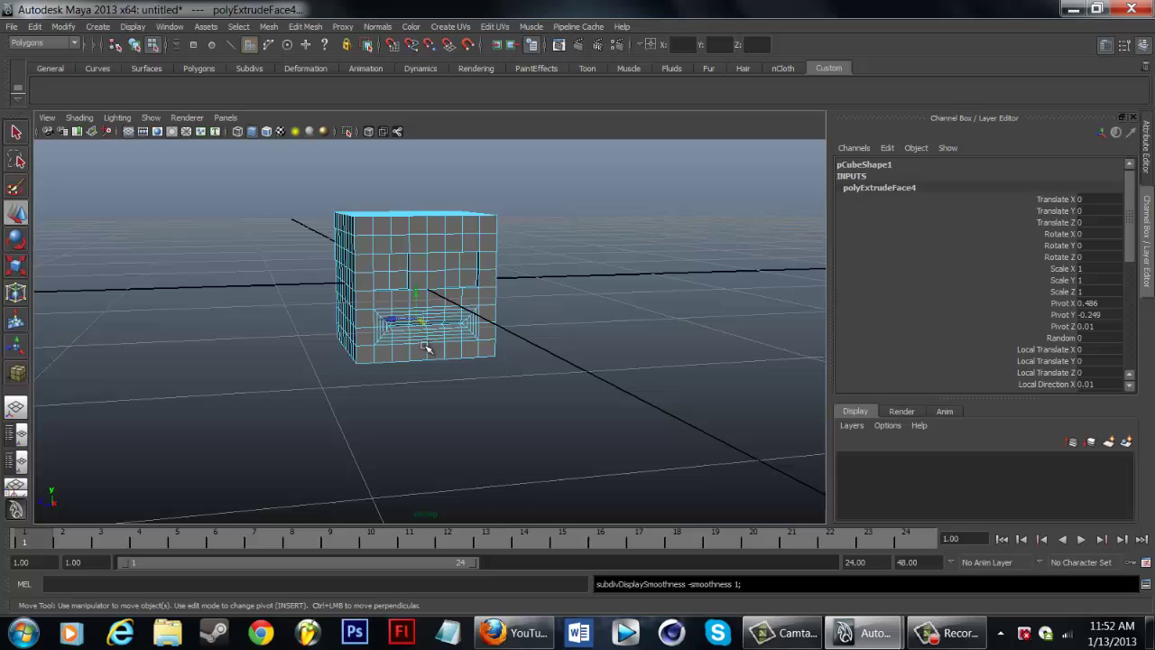
pyautogui.press('3')
pyautogui.scroll(5, 328, 373)
pyautogui.scroll(-4, 328, 373)
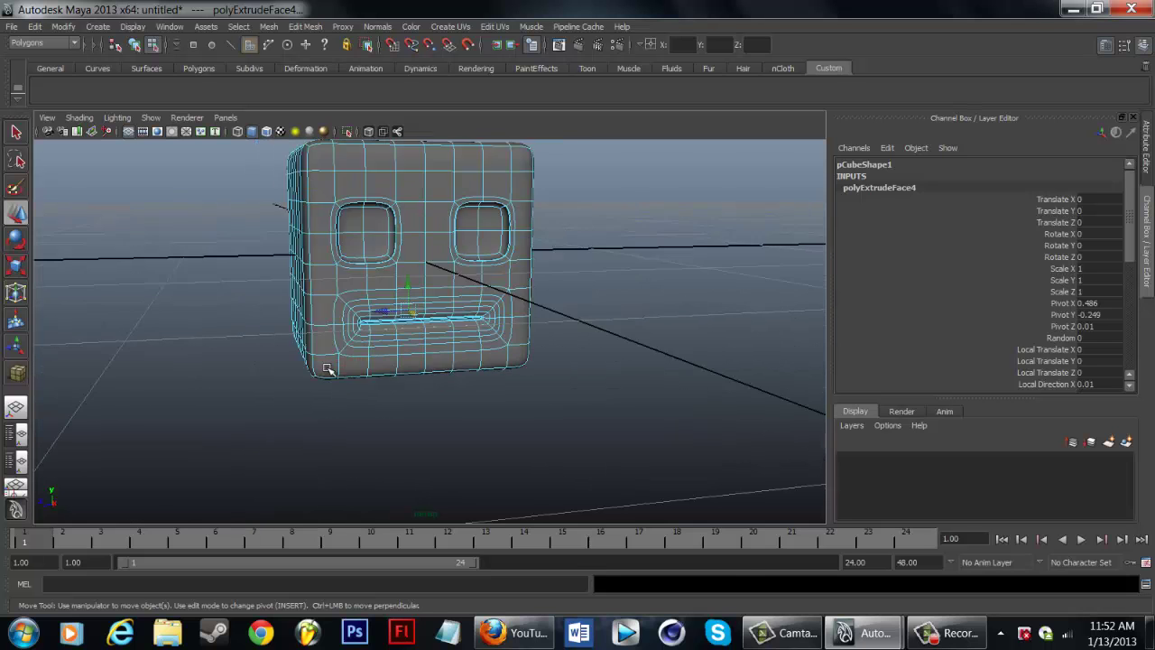
pyautogui.keyDown('alt'); pyautogui.moveTo(273, 270); pyautogui.dragTo(239, 295); pyautogui.keyUp('alt')
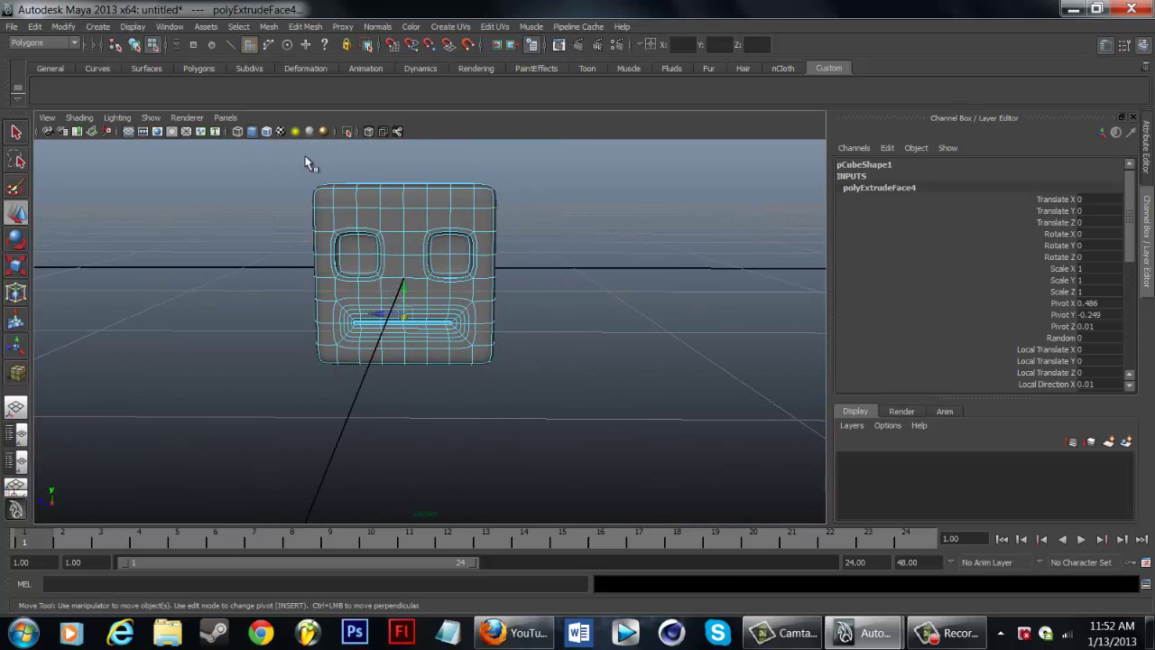
# Step: Apply the Smooth operation to the selected mouth faces
pyautogui.click(316, 29)
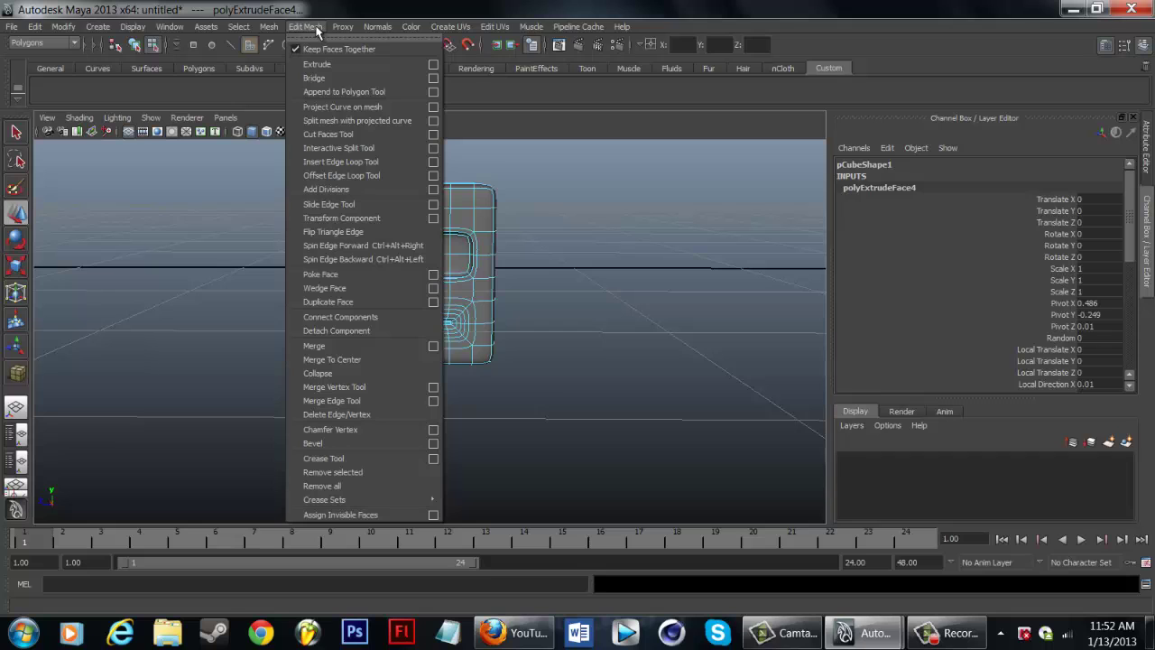
pyautogui.click(267, 27)
pyautogui.click(269, 27)
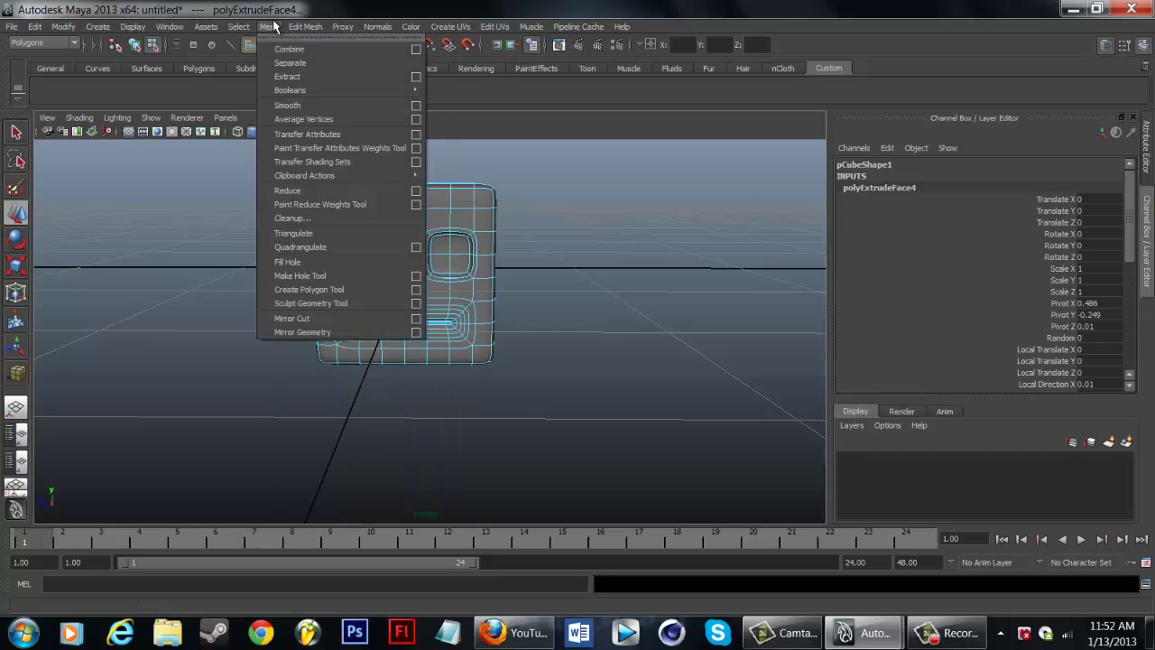
pyautogui.click(304, 104)
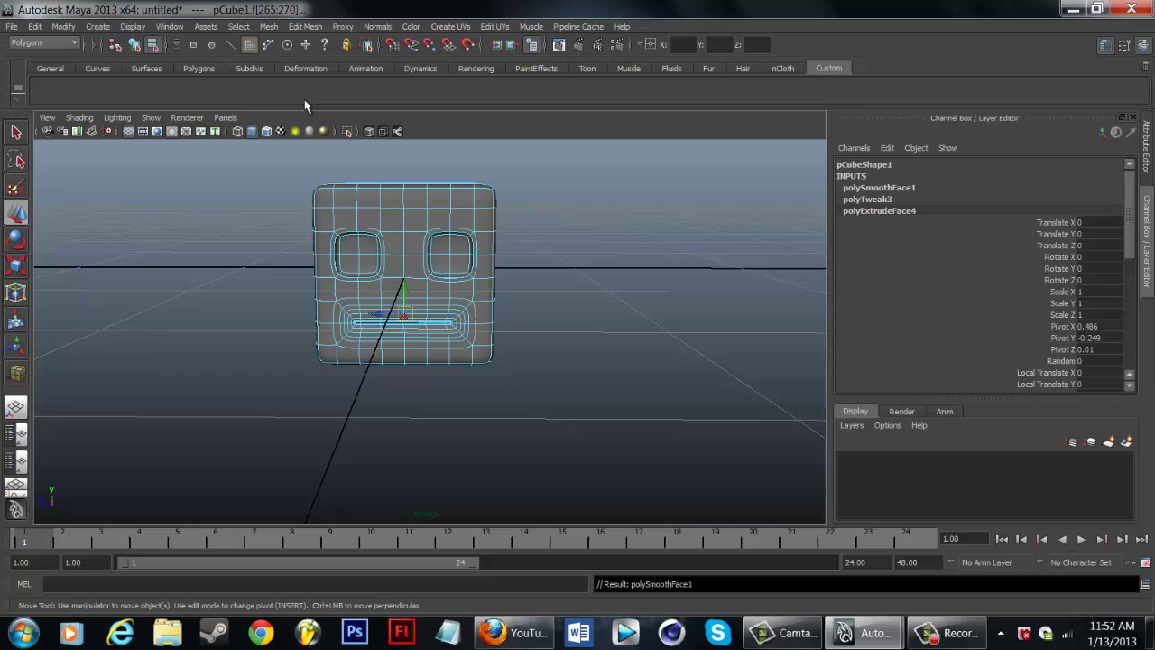
# Step: Check the Smooth operation's effect by alternating unsmoothed and smooth previews and viewing the head from above
pyautogui.press('1')
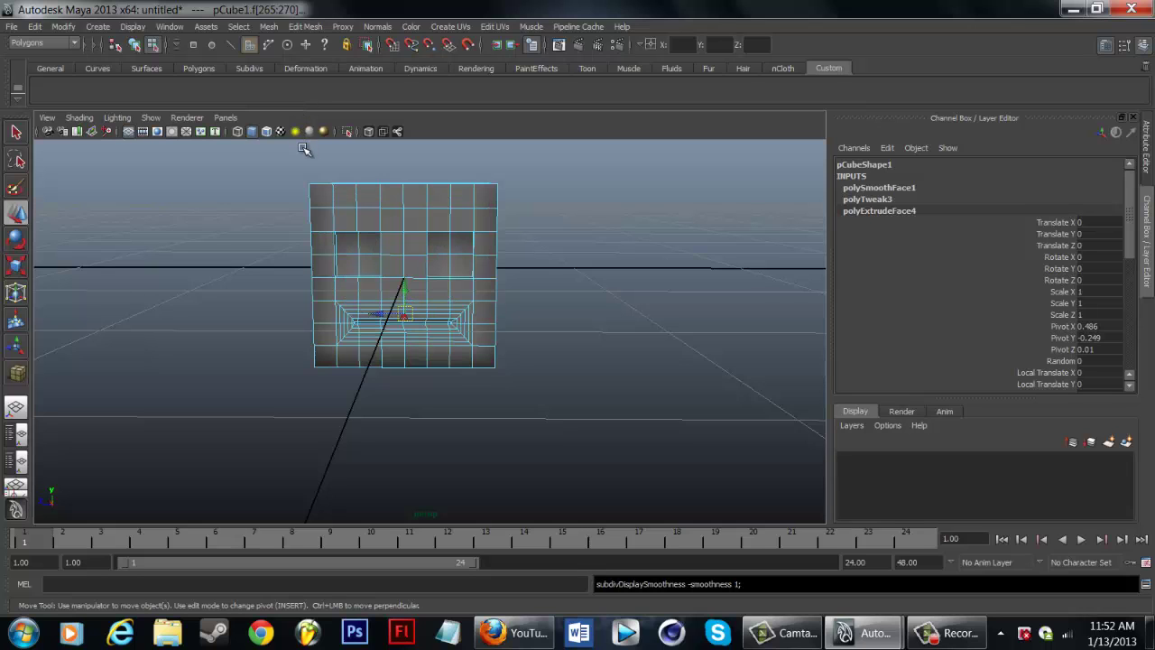
pyautogui.press('3')
pyautogui.press('1')
pyautogui.press('3')
pyautogui.scroll(5, 346, 288)
pyautogui.keyDown('alt'); pyautogui.moveTo(342, 291); pyautogui.dragTo(393, 322); pyautogui.keyUp('alt')
pyautogui.scroll(-6, 334, 273)
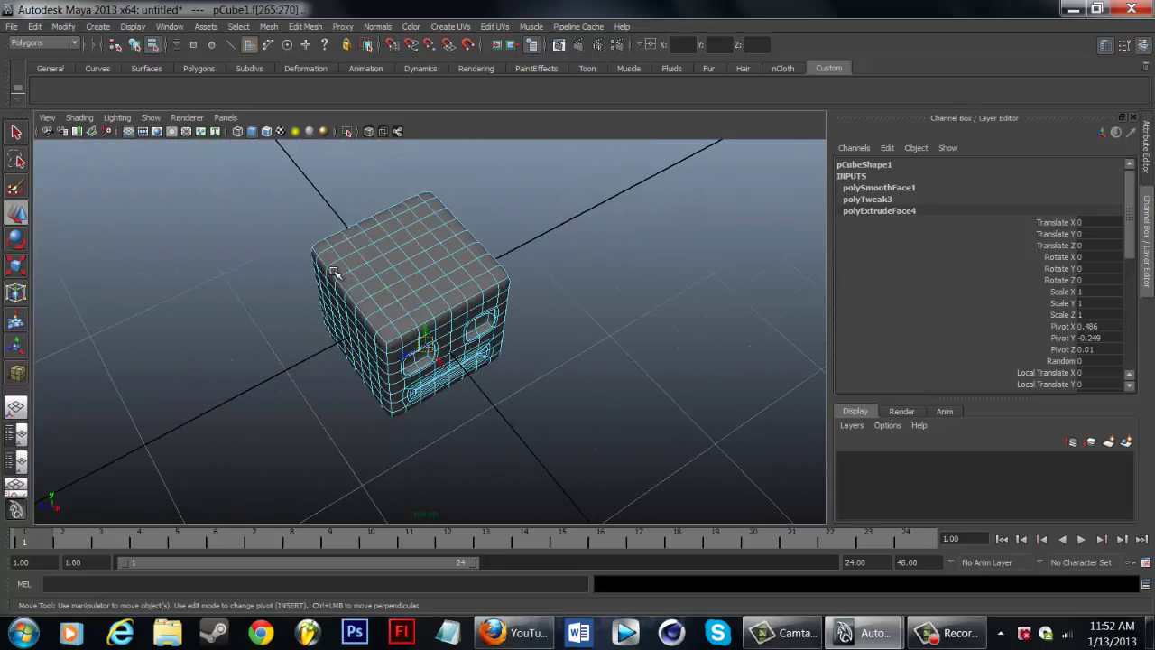
# Step: Render the current frame of the head with Maya Software and close the render view
pyautogui.scroll(1, 334, 274)
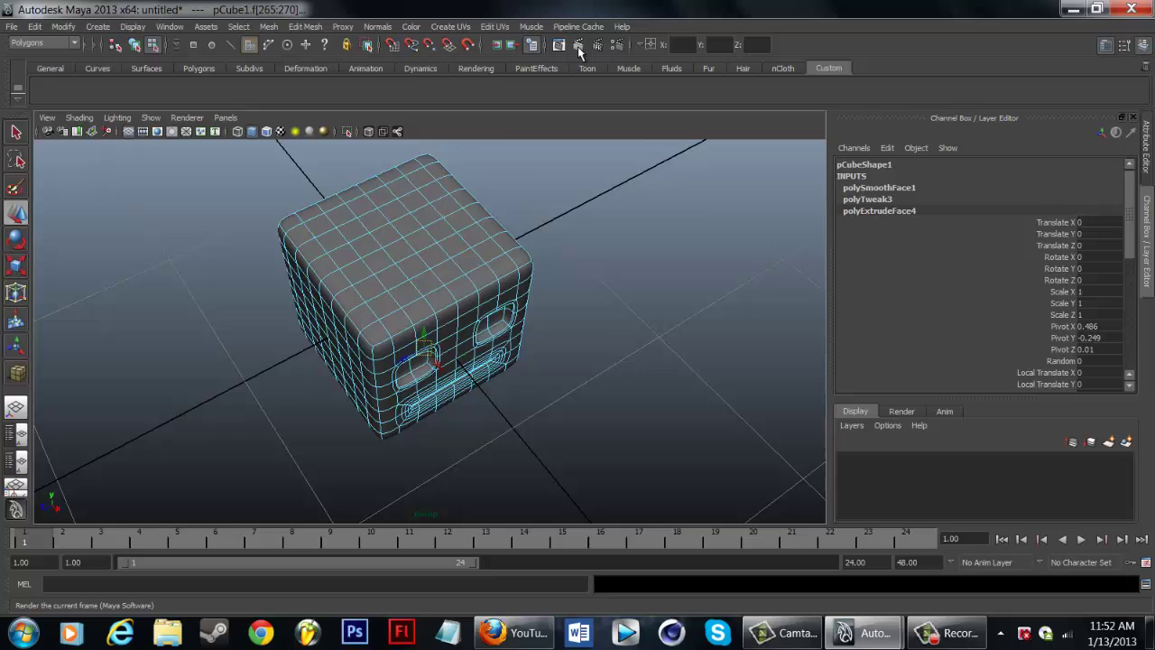
pyautogui.click(579, 48)
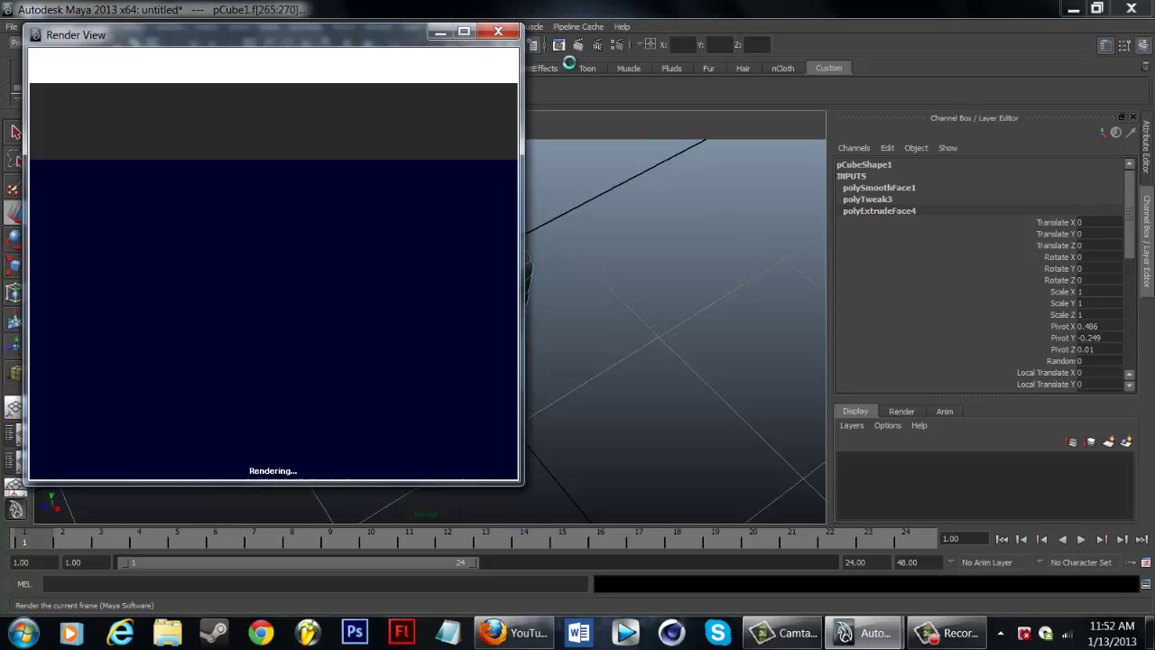
pyautogui.click(497, 31)
# Step: Try inserting an edge loop at the head's upper front corner with the Insert Edge Loop Tool, and undo the stray edge selection
pyautogui.keyDown('alt'); pyautogui.moveTo(387, 225); pyautogui.dragTo(370, 118); pyautogui.keyUp('alt')
pyautogui.scroll(-5, 319, 283)
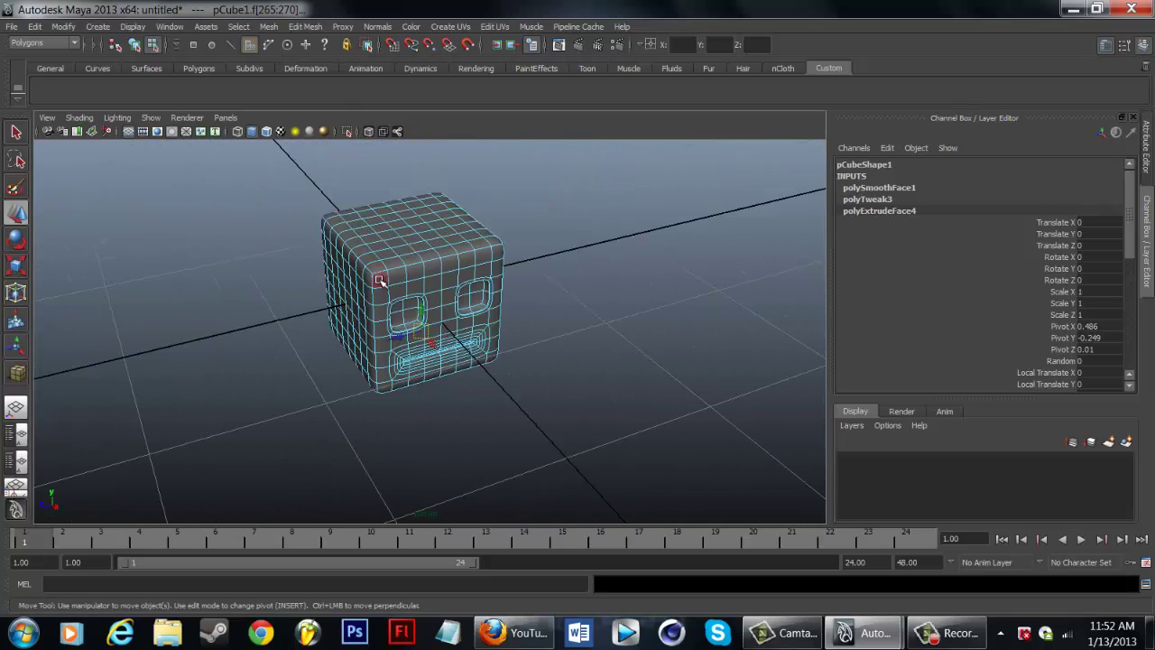
pyautogui.scroll(2, 379, 280)
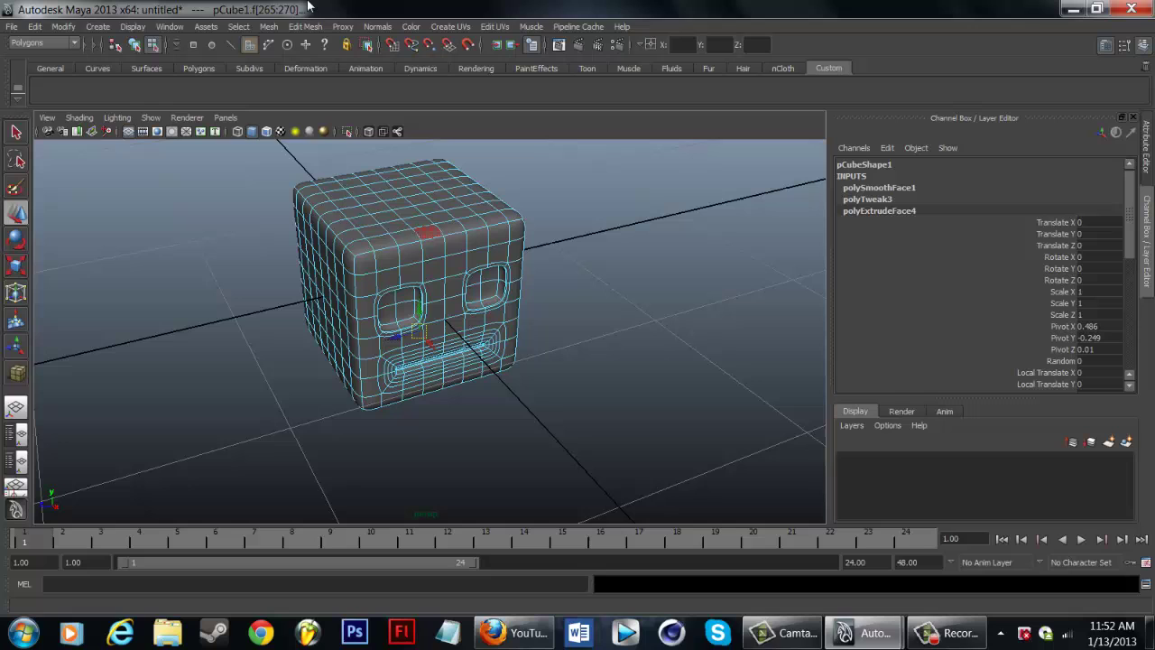
pyautogui.click(303, 28)
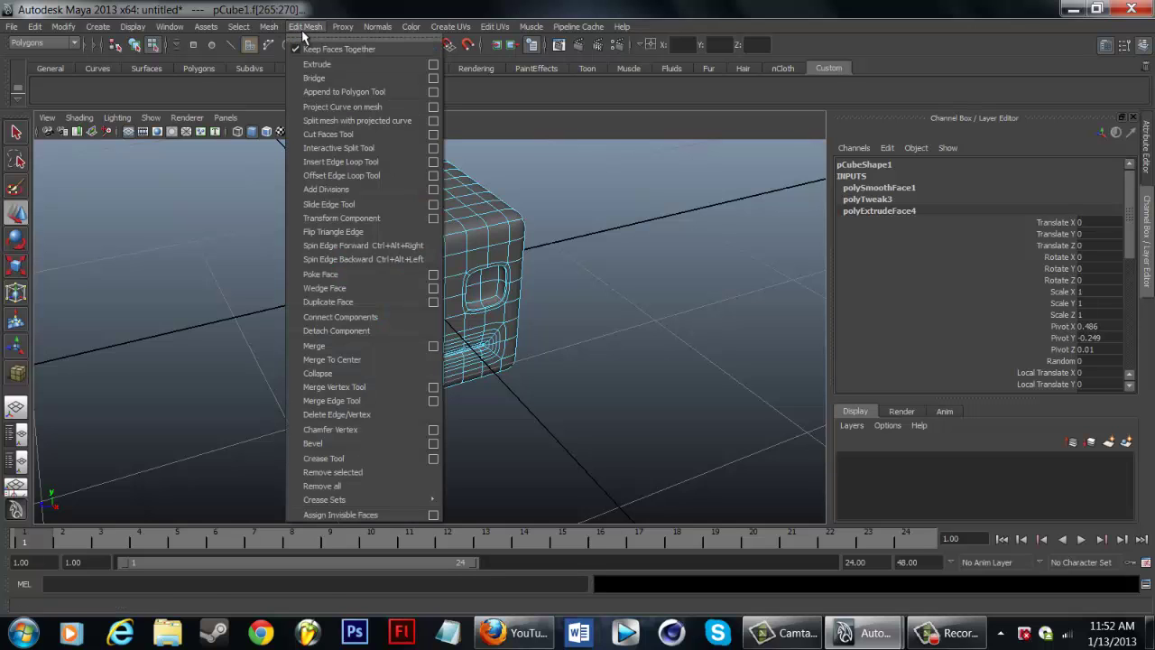
pyautogui.click(365, 164)
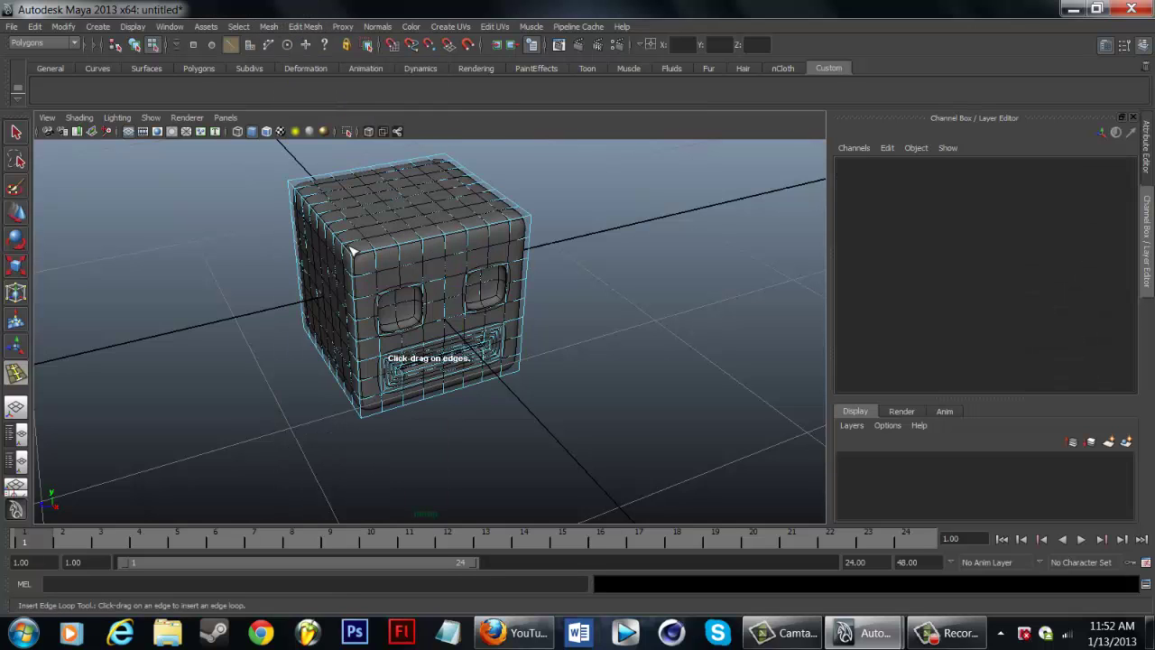
pyautogui.scroll(3, 350, 266)
pyautogui.click(329, 233)
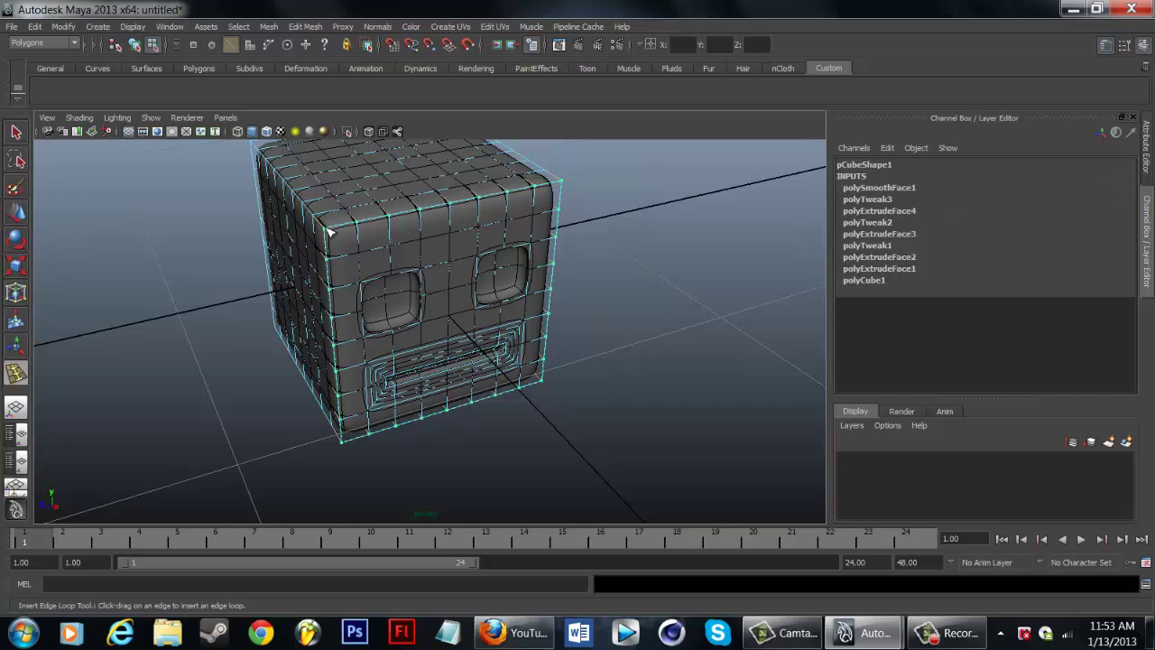
pyautogui.click(329, 233)
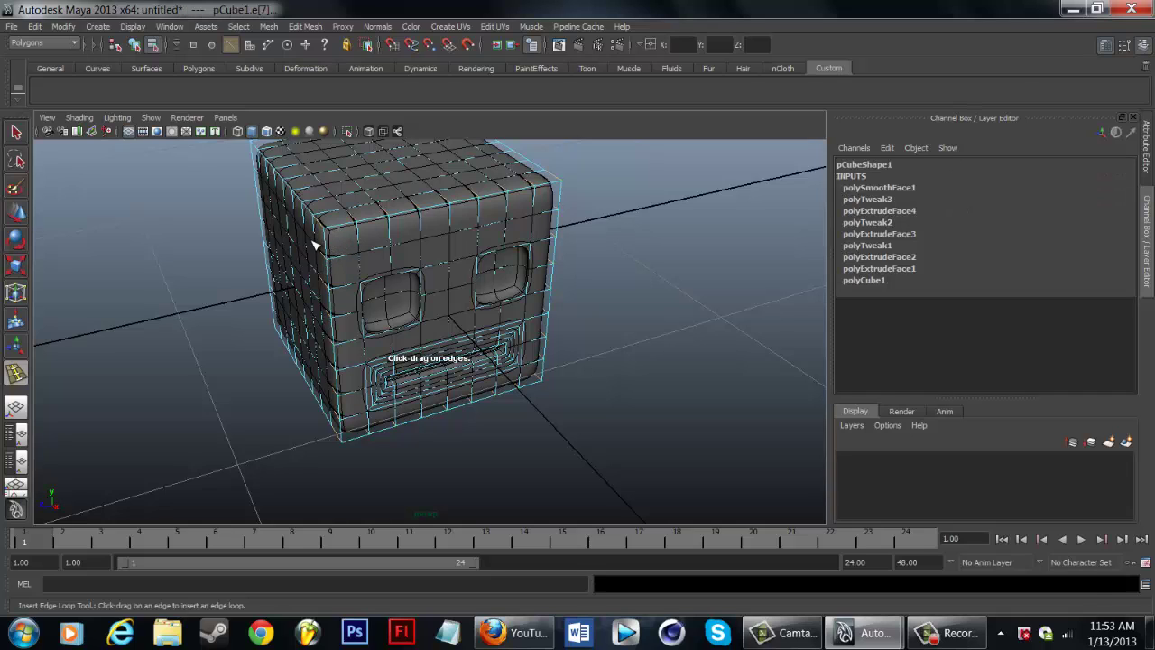
pyautogui.click(333, 230)
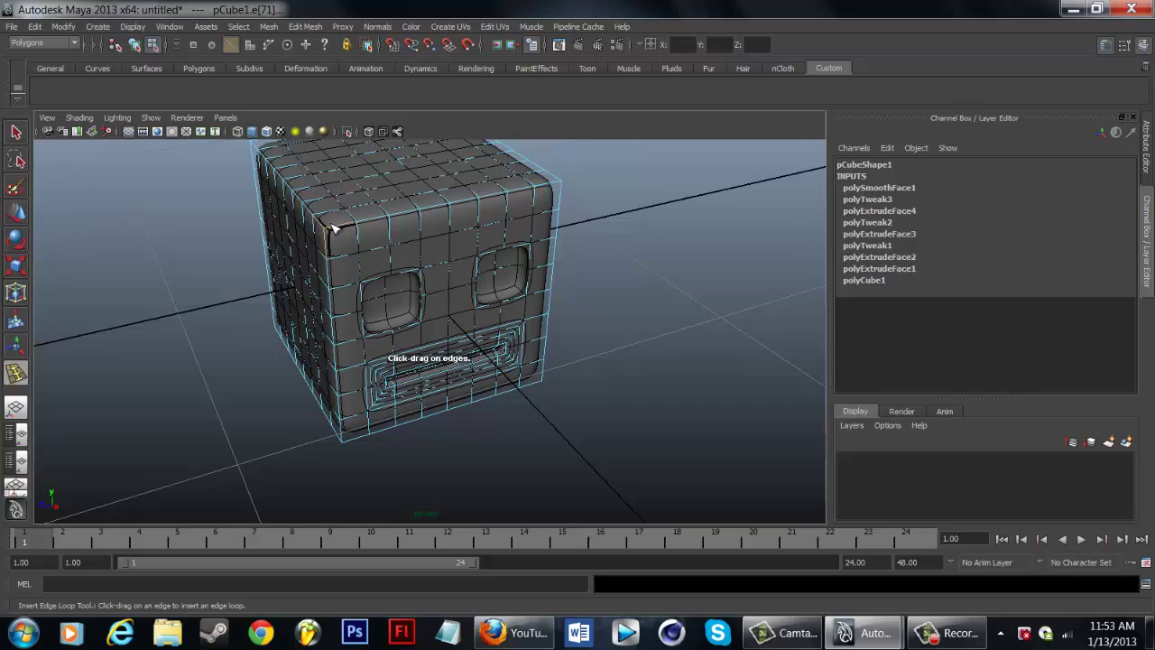
pyautogui.hotkey('ctrl', 'z')
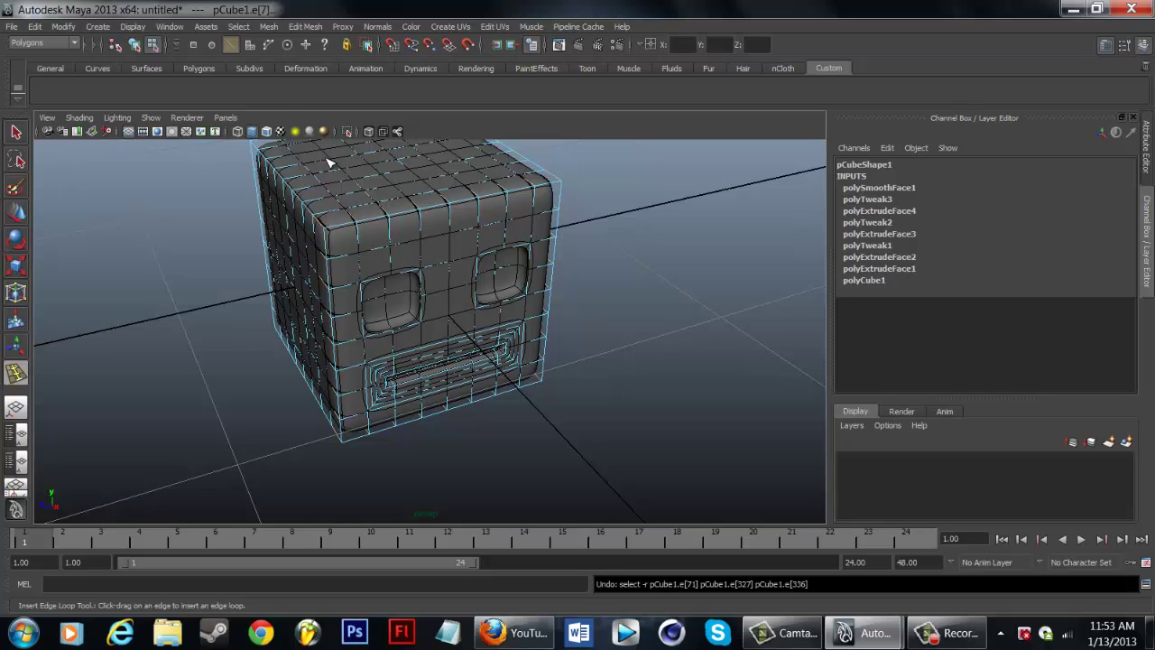
# Step: Insert one edge loop close to the head's back edge and another just behind its front edge using the Insert Edge Loop Tool
pyautogui.click(297, 28)
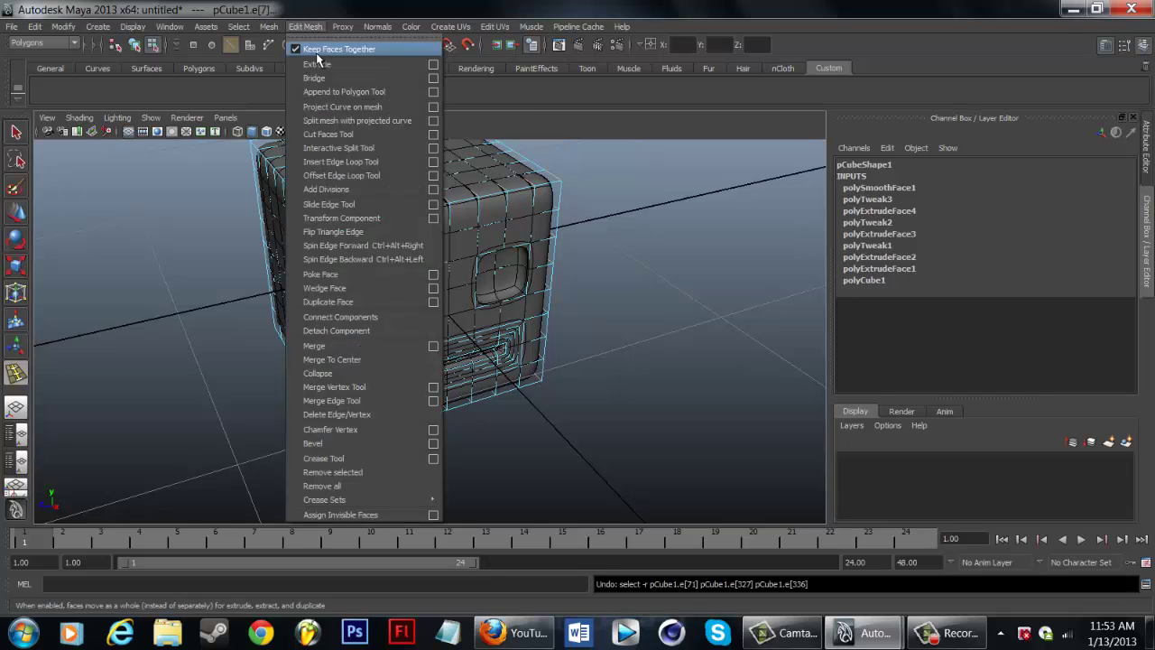
pyautogui.click(341, 161)
pyautogui.keyDown('alt'); pyautogui.moveTo(343, 270); pyautogui.dragTo(237, 253); pyautogui.keyUp('alt')
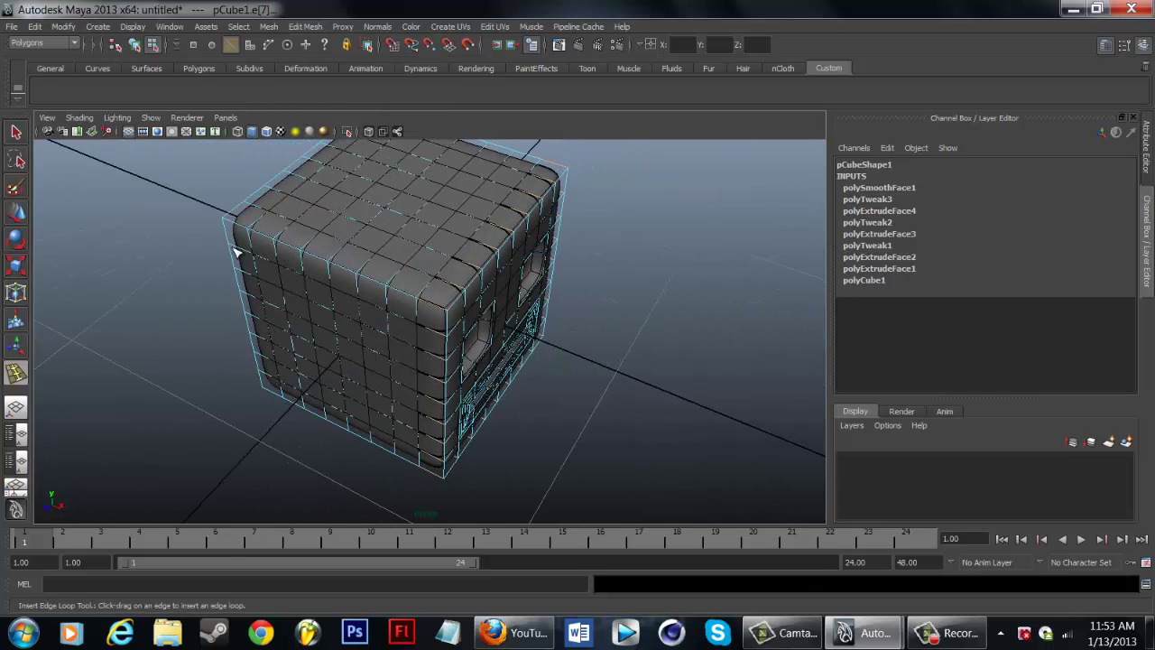
pyautogui.click(226, 223)
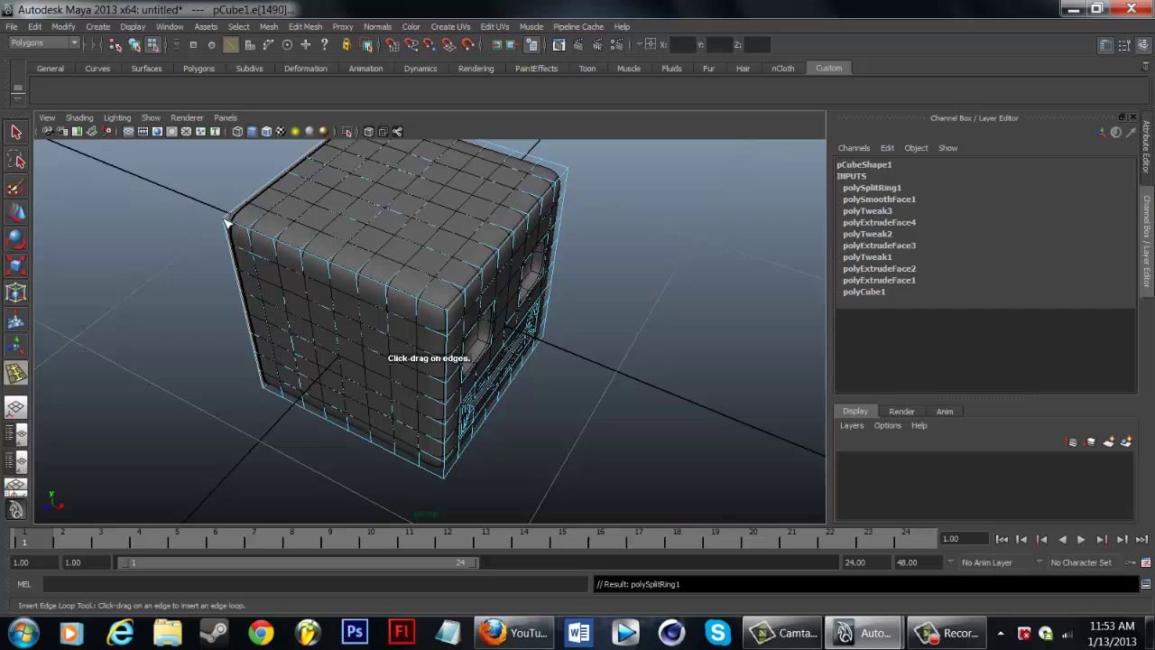
pyautogui.click(448, 315)
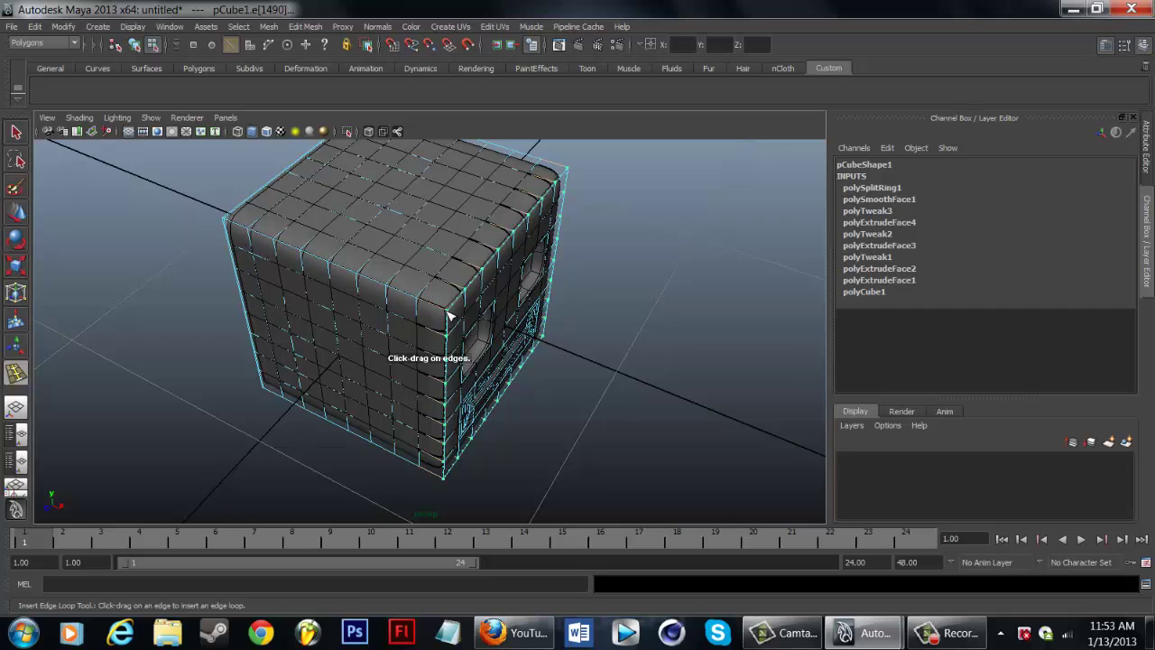
pyautogui.moveTo(449, 315); pyautogui.dragTo(320, 251)
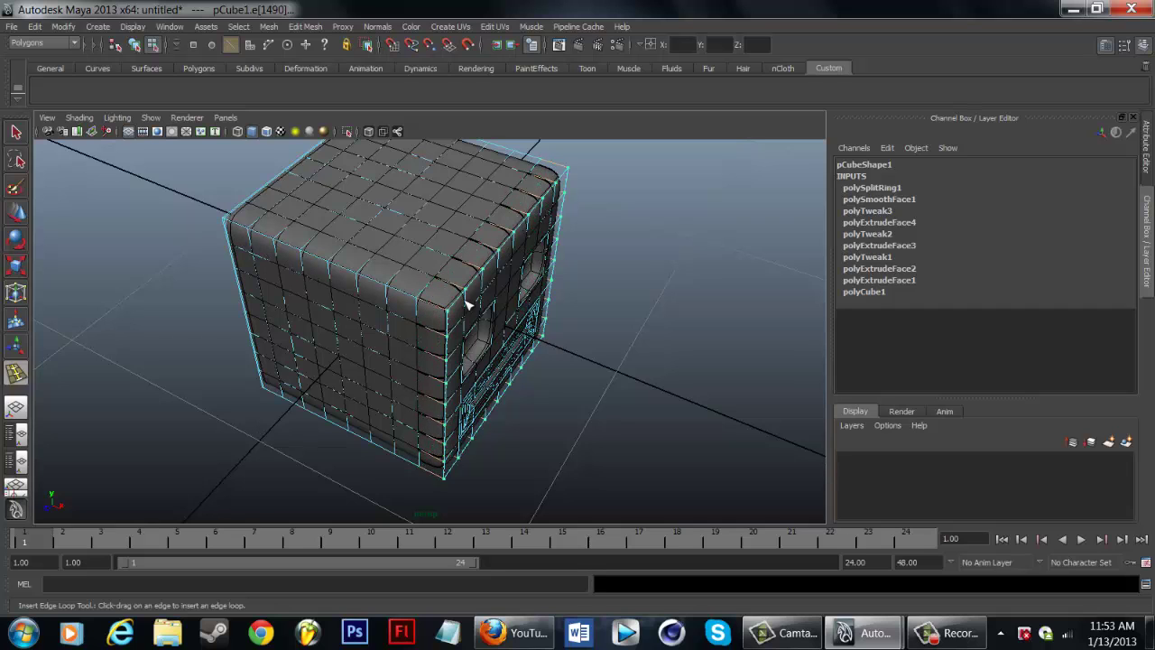
pyautogui.moveTo(422, 296); pyautogui.dragTo(421, 293)
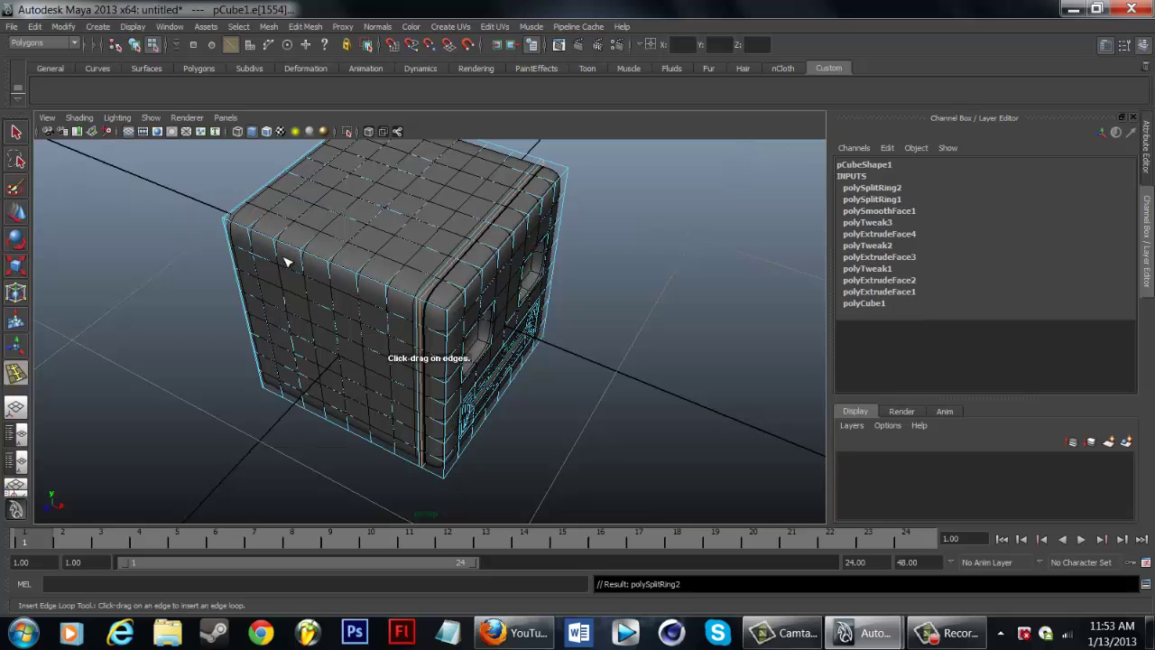
# Step: Insert two further edge loops near the head's edges, including one beside the vertical edge on the face's left side
pyautogui.moveTo(323, 260); pyautogui.dragTo(276, 283)
pyautogui.moveTo(322, 418); pyautogui.dragTo(277, 395)
pyautogui.keyDown('alt'); pyautogui.moveTo(515, 371); pyautogui.dragTo(421, 325); pyautogui.keyUp('alt')
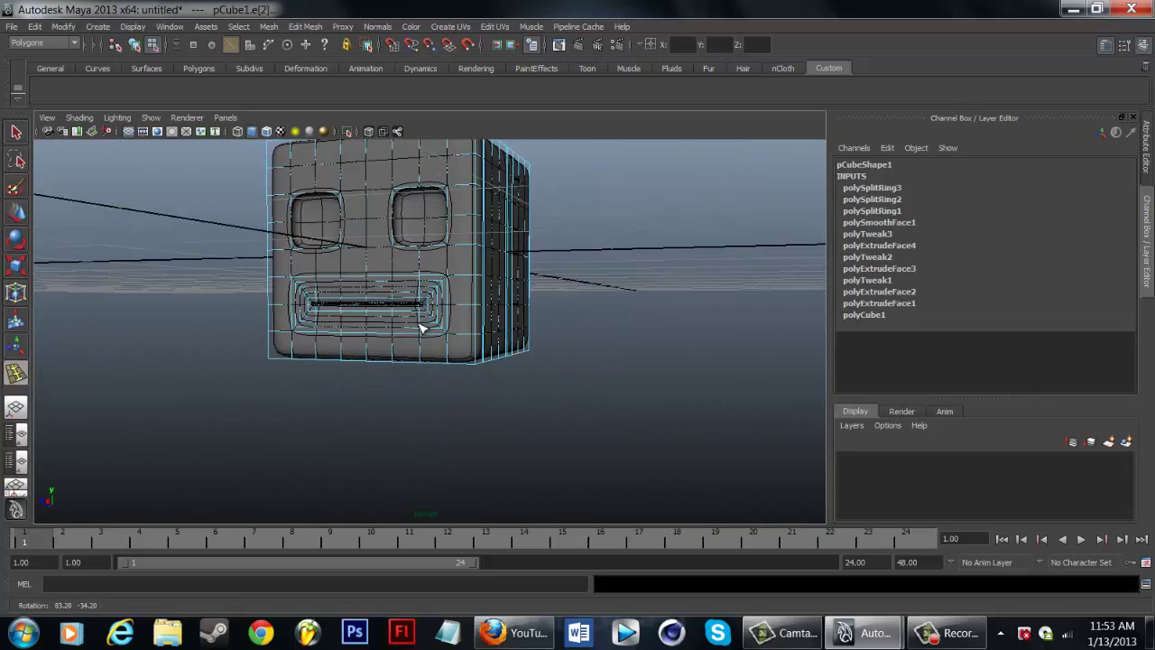
pyautogui.click(277, 366)
pyautogui.moveTo(274, 360); pyautogui.dragTo(274, 360)
pyautogui.moveTo(479, 365); pyautogui.dragTo(478, 358)
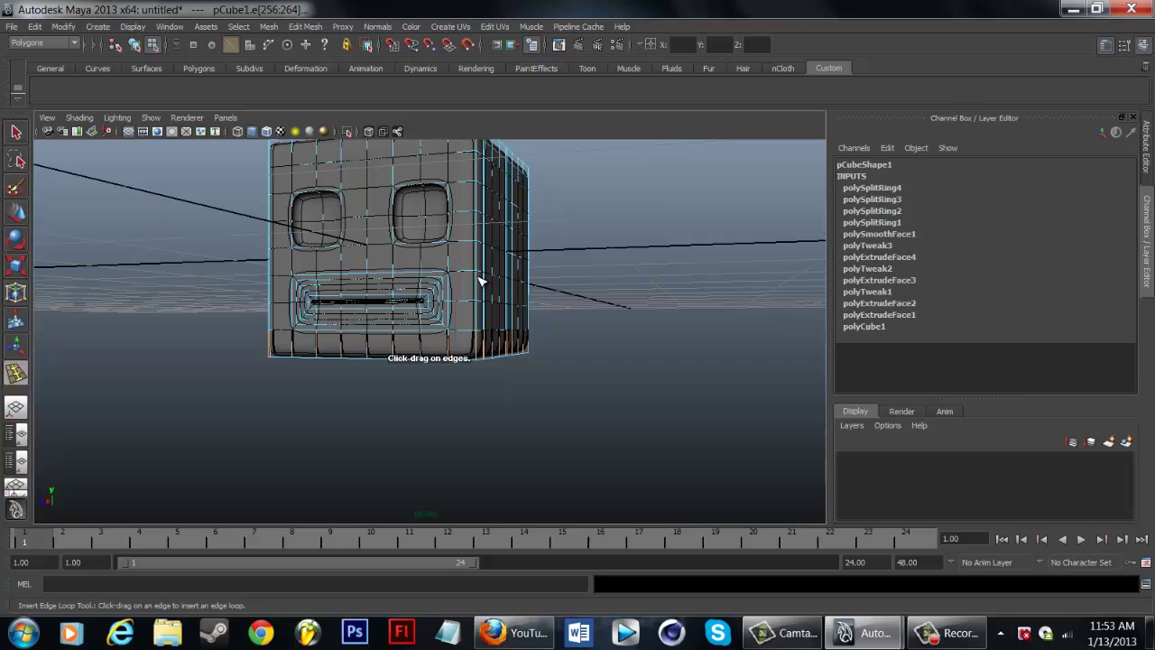
# Step: Insert a horizontal edge loop along the upper rim of both eye sockets to sharpen their top edges
pyautogui.moveTo(484, 285); pyautogui.dragTo(485, 327)
pyautogui.scroll(5, 300, 310)
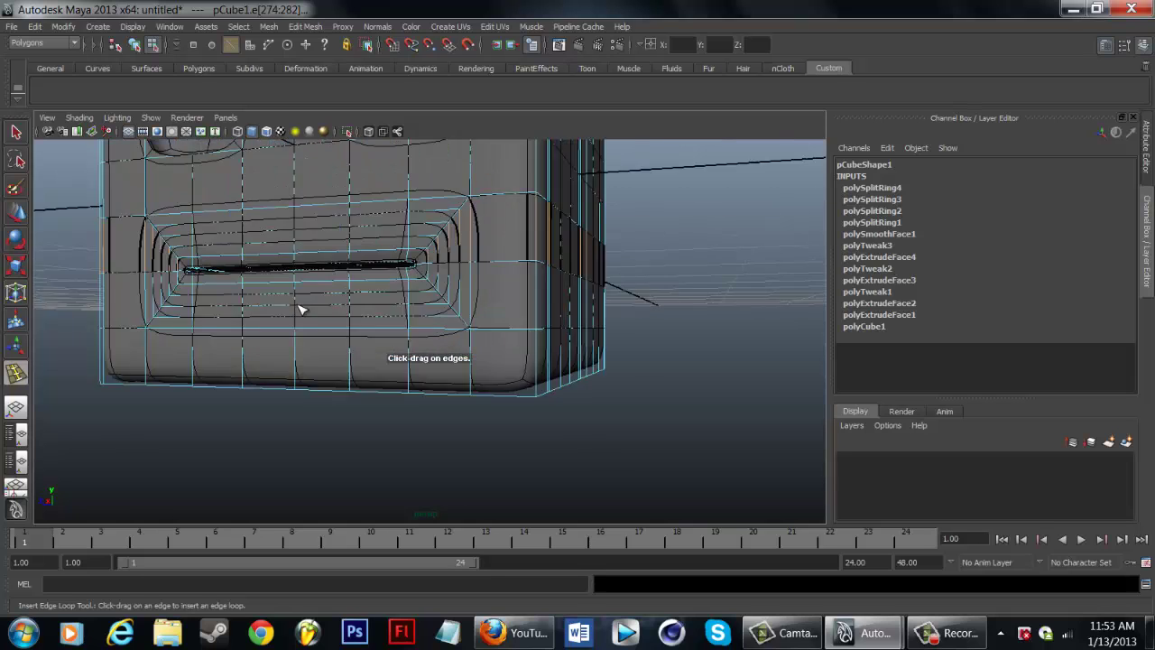
pyautogui.keyDown('alt'); pyautogui.moveTo(317, 275); pyautogui.dragTo(366, 292); pyautogui.keyUp('alt')
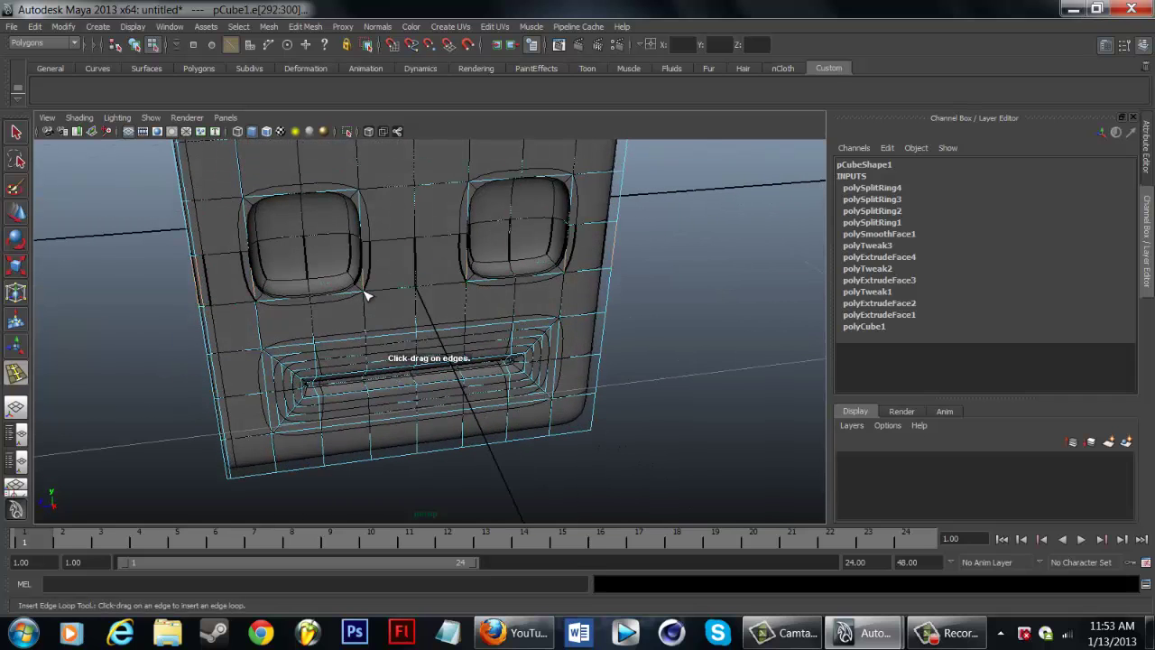
pyautogui.moveTo(358, 196); pyautogui.dragTo(354, 200)
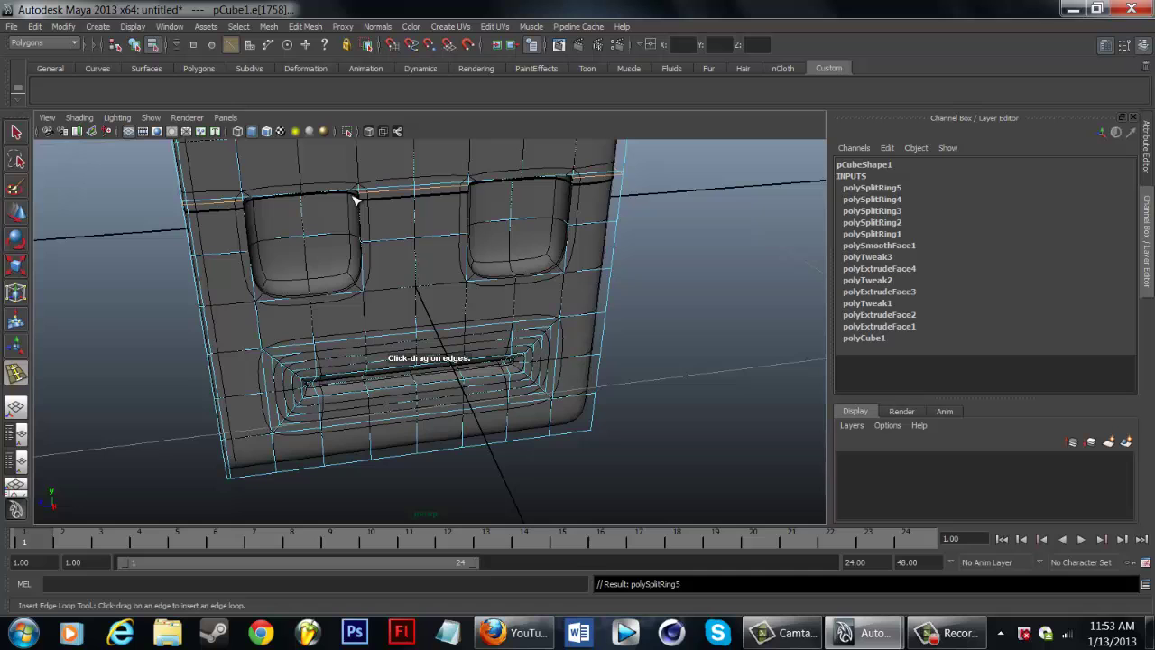
pyautogui.scroll(-3, 365, 228)
pyautogui.scroll(3, 366, 271)
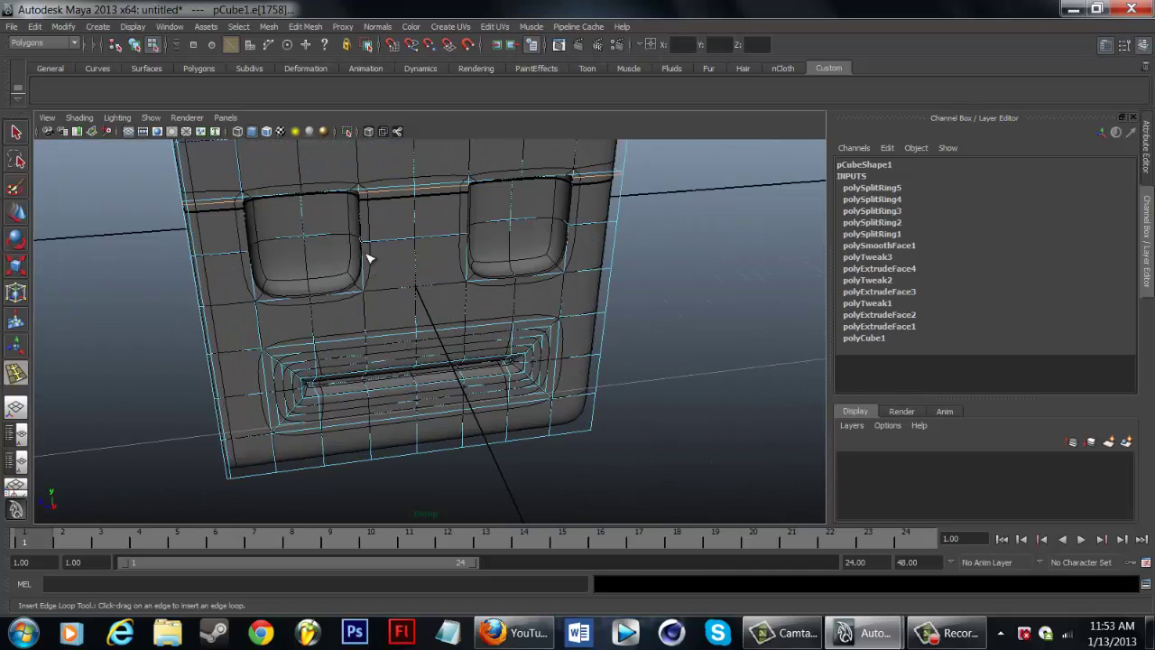
pyautogui.moveTo(365, 246); pyautogui.dragTo(365, 246)
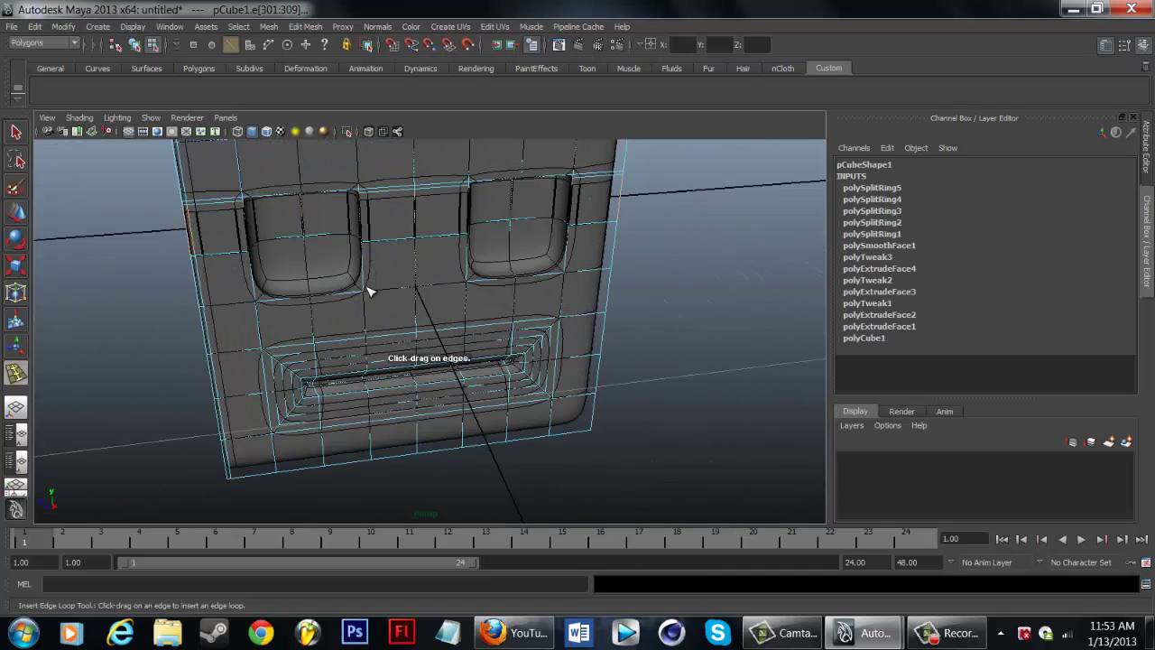
pyautogui.scroll(-5, 369, 291)
pyautogui.scroll(5, 372, 309)
pyautogui.scroll(-5, 372, 304)
pyautogui.scroll(5, 375, 294)
pyautogui.scroll(-4, 374, 294)
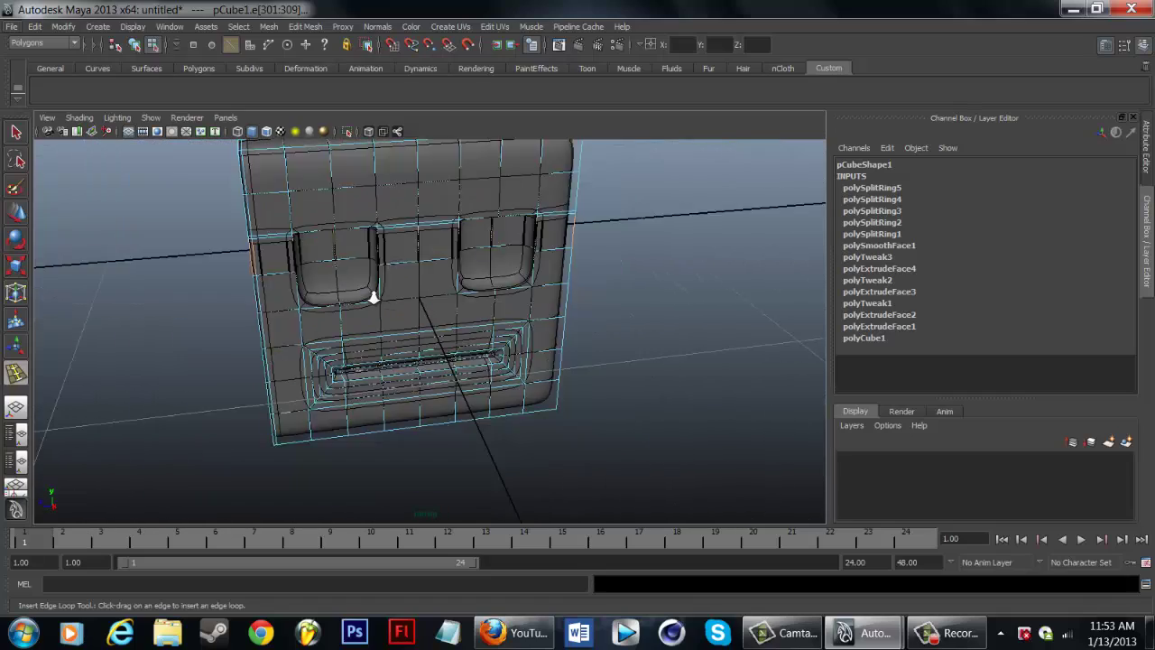
# Step: Return the head to object mode, deselect it, and examine the shaded shape of its edges, eyes and mouth
pyautogui.keyDown('alt'); pyautogui.moveTo(362, 313); pyautogui.dragTo(240, 324); pyautogui.keyUp('alt')
pyautogui.scroll(5, 253, 330)
pyautogui.scroll(4, 252, 331)
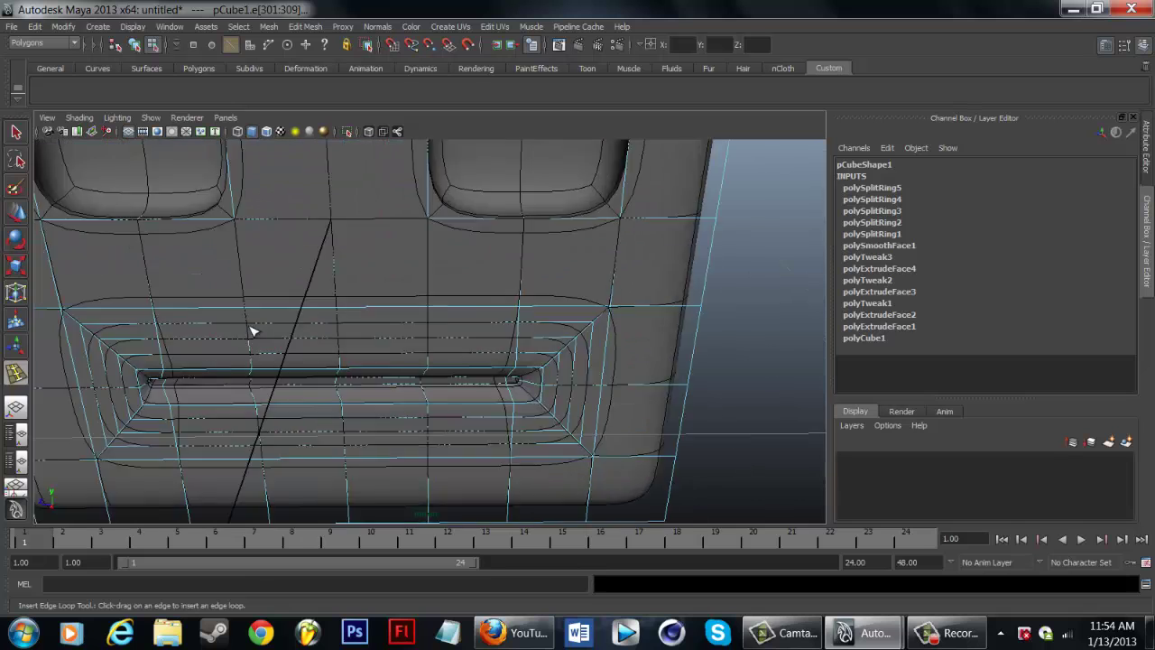
pyautogui.scroll(-12, 253, 331)
pyautogui.click(216, 257)
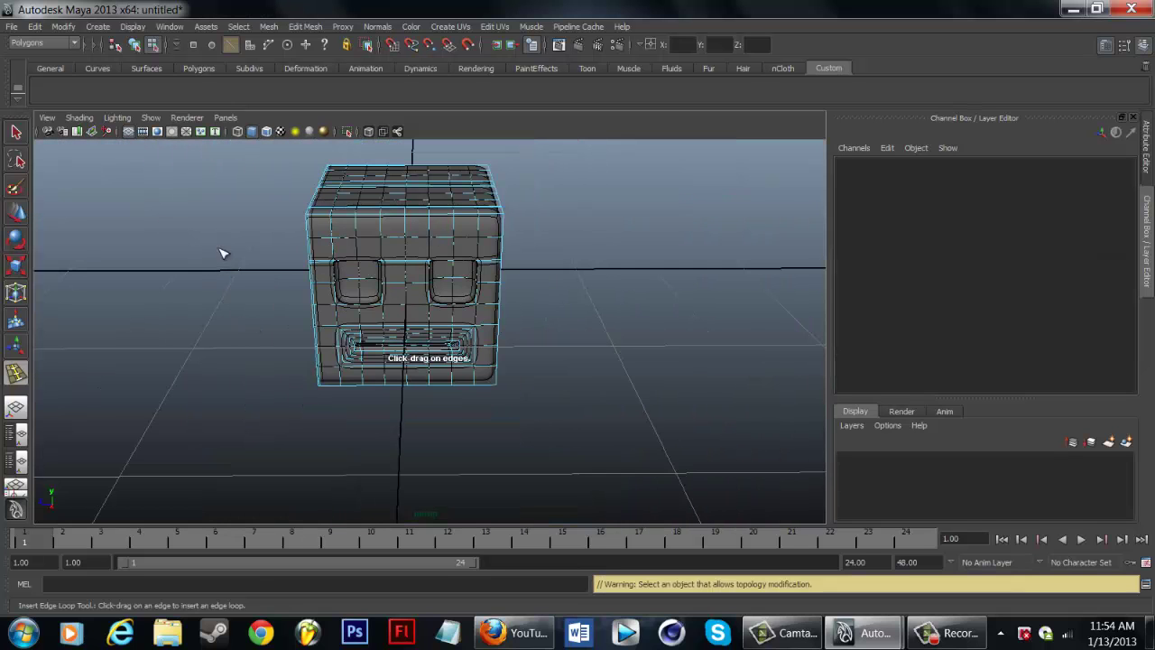
pyautogui.moveTo(313, 245); pyautogui.dragTo(377, 231, button='right')
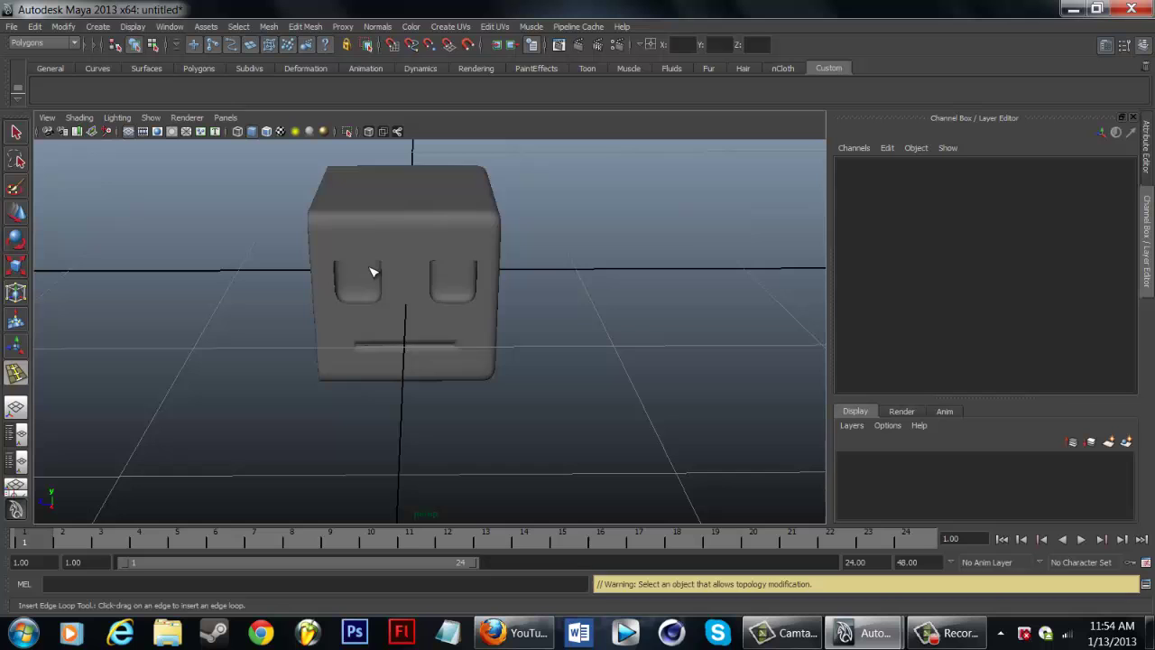
pyautogui.click(379, 253)
pyautogui.keyDown('alt'); pyautogui.moveTo(293, 320); pyautogui.dragTo(334, 379); pyautogui.keyUp('alt')
pyautogui.click(232, 278)
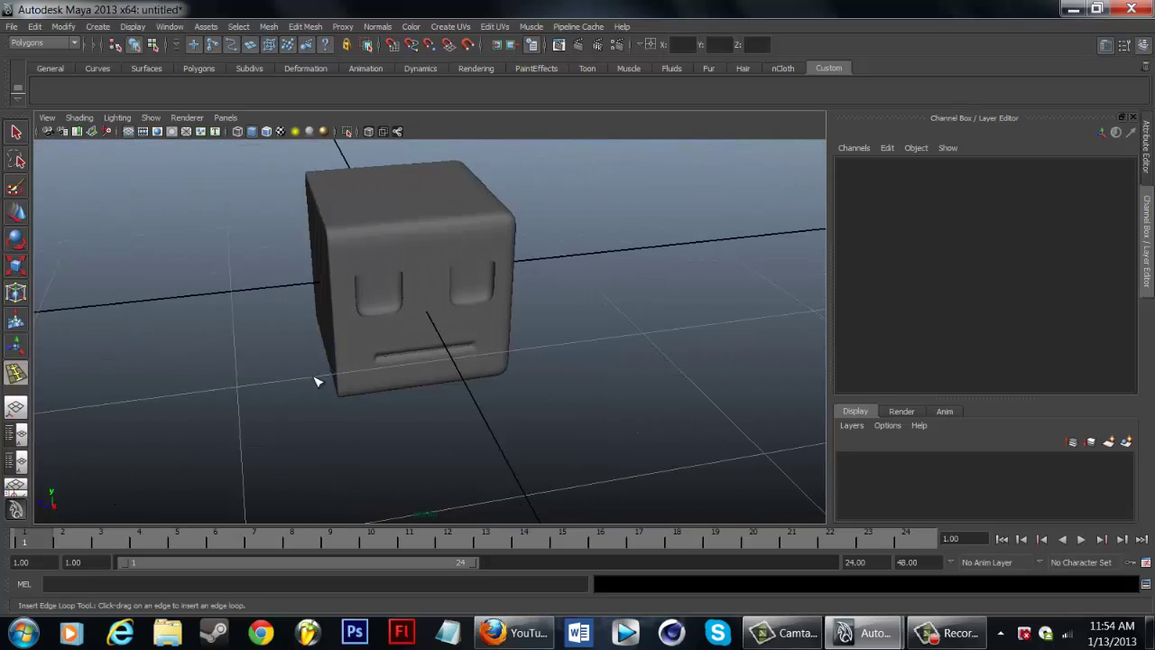
pyautogui.scroll(3, 318, 383)
# Step: Try to move the row of faces on the mouth's lower lip downward in face mode, undo the move and clear the selection
pyautogui.click(947, 632)
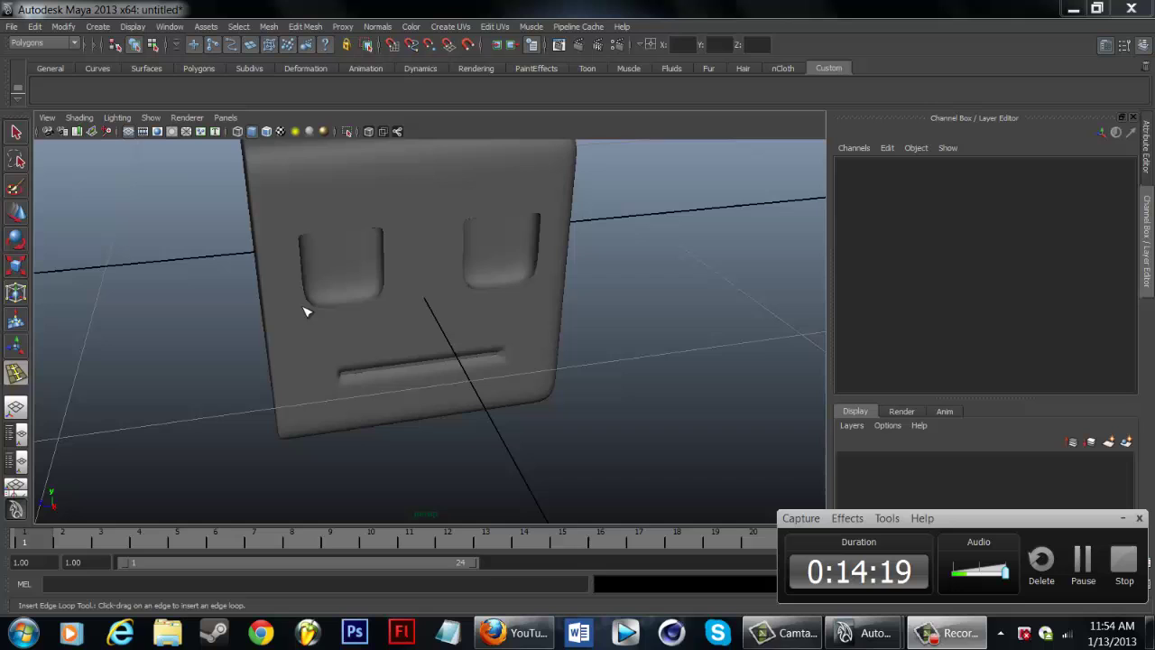
pyautogui.click(425, 316)
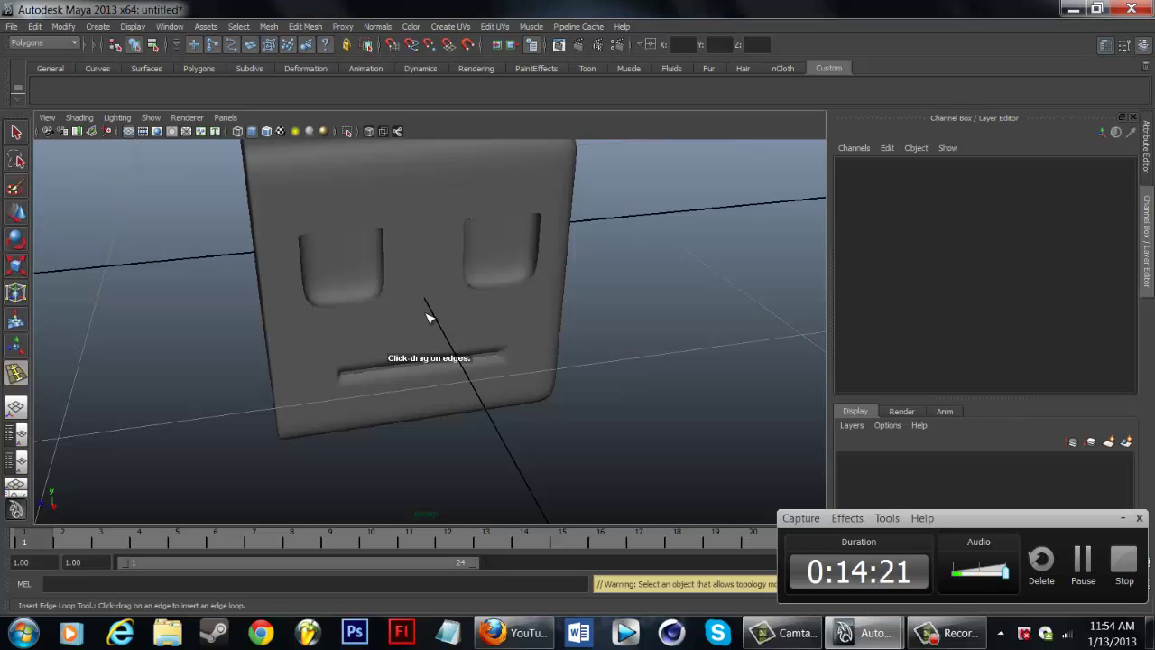
pyautogui.rightClick(425, 315)
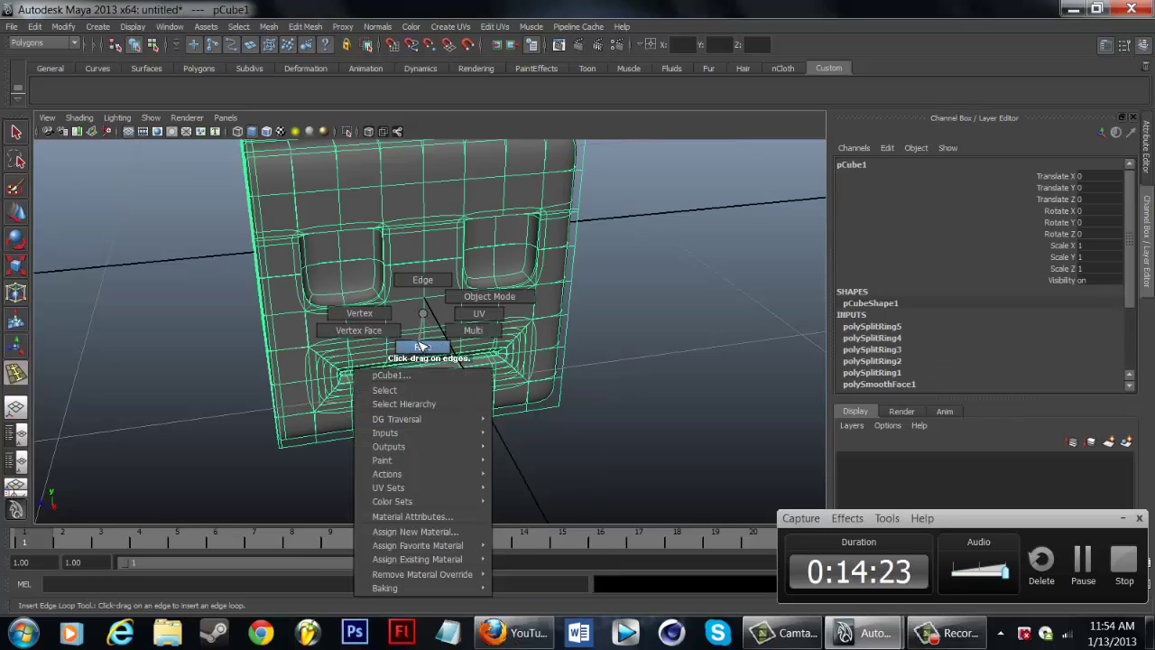
pyautogui.click(422, 348)
pyautogui.scroll(6, 420, 382)
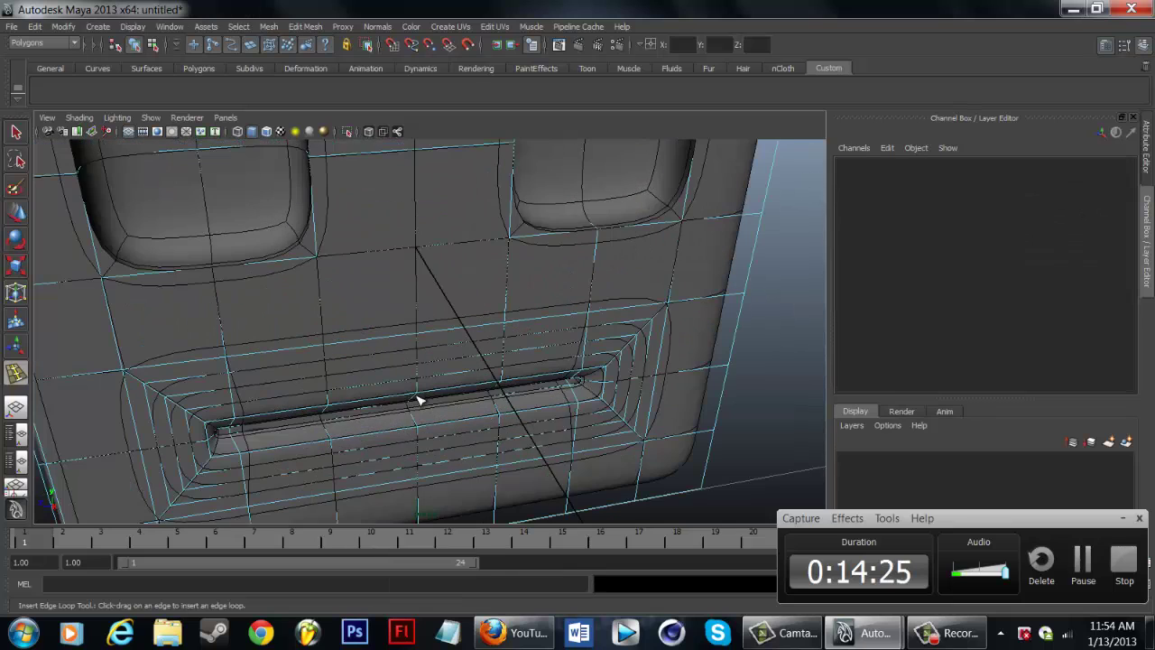
pyautogui.moveTo(287, 442)
pyautogui.mouseDown()
pyautogui.moveTo(369, 439)
pyautogui.moveTo(508, 407)
pyautogui.moveTo(492, 397)
pyautogui.mouseUp()
pyautogui.keyDown('alt'); pyautogui.moveTo(361, 391); pyautogui.dragTo(361, 324); pyautogui.keyUp('alt')
pyautogui.click(20, 215)
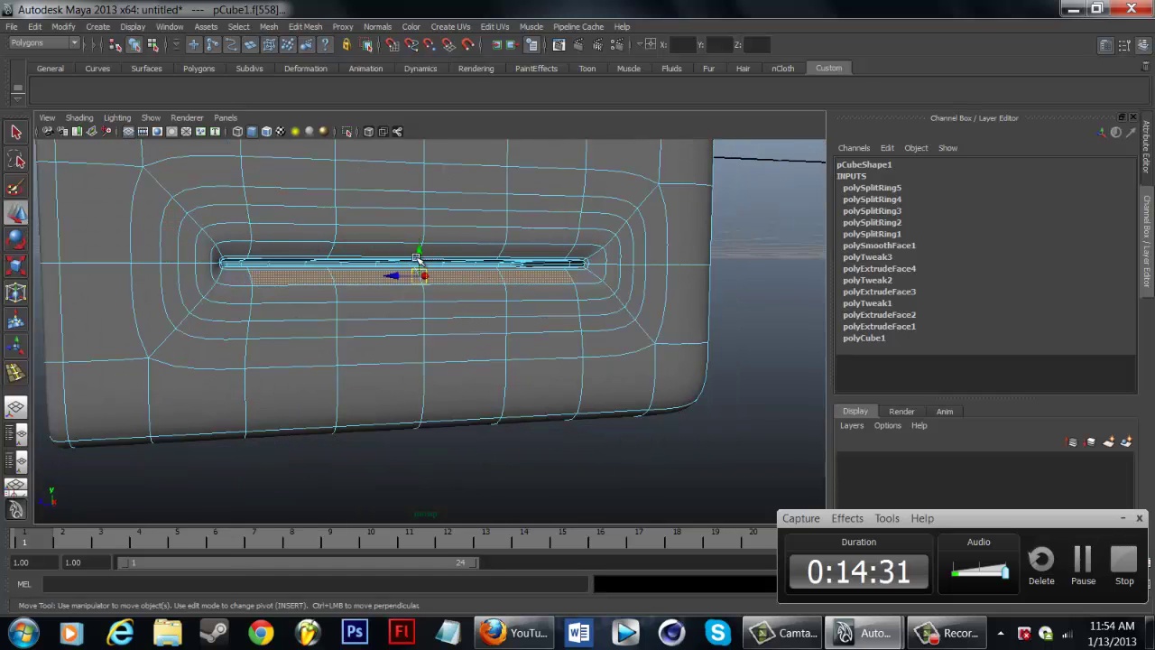
pyautogui.moveTo(417, 258); pyautogui.dragTo(418, 292)
pyautogui.hotkey('ctrl', 'z')
pyautogui.hotkey('ctrl', 'z')
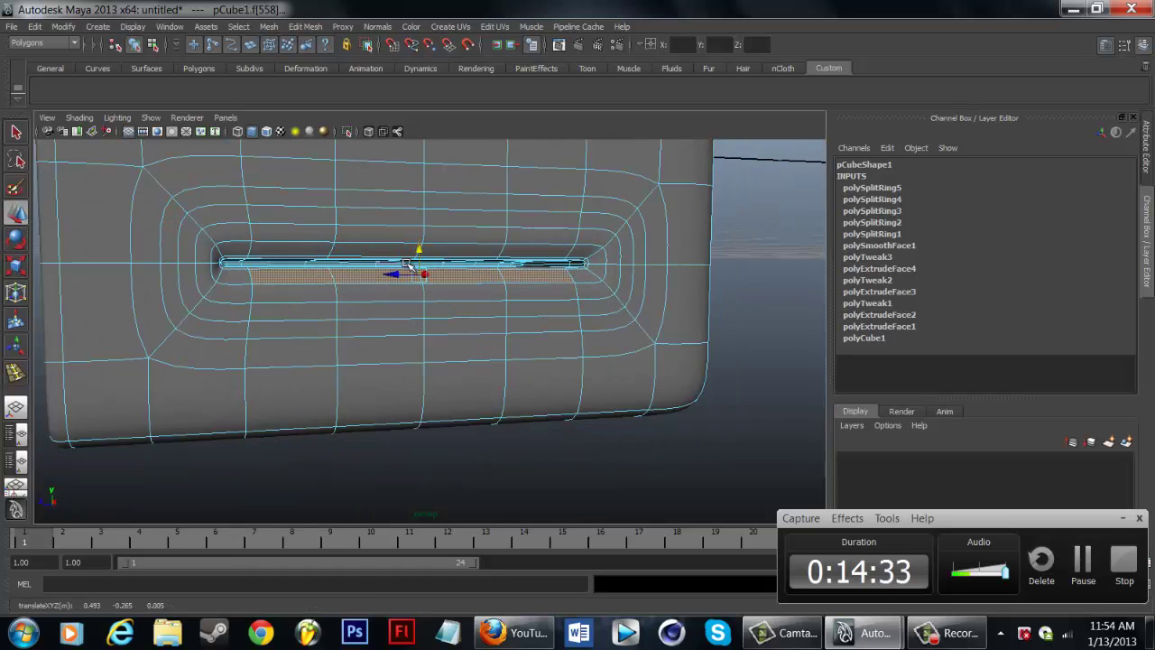
pyautogui.scroll(-5, 756, 259)
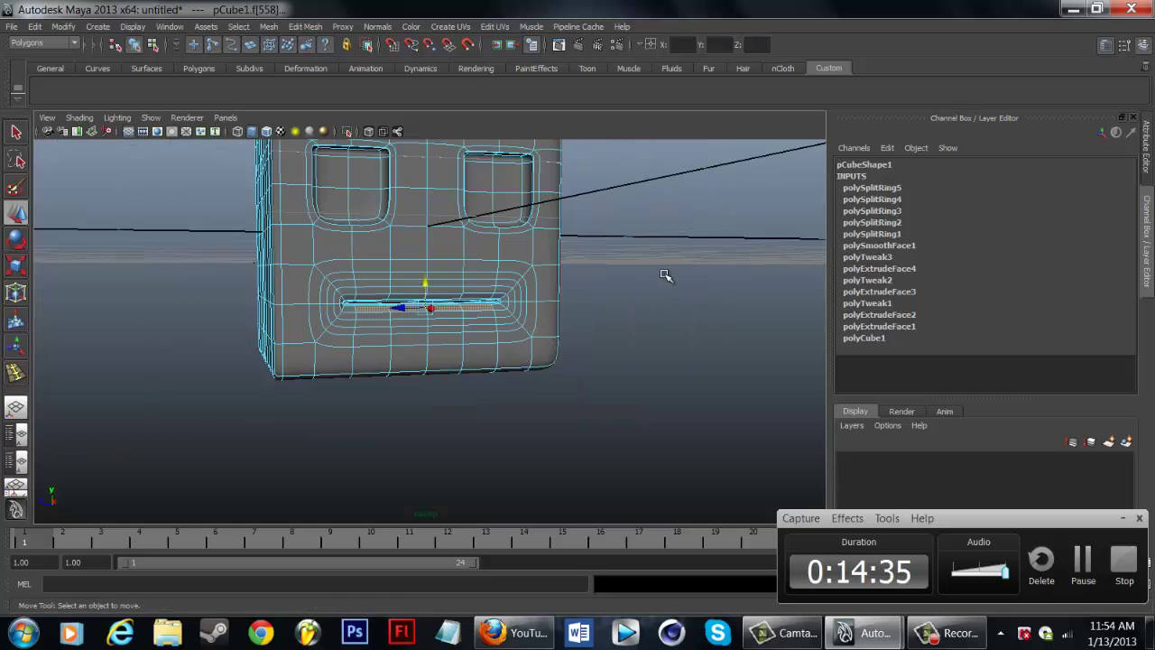
pyautogui.click(664, 274)
pyautogui.click(479, 251)
pyautogui.click(604, 358)
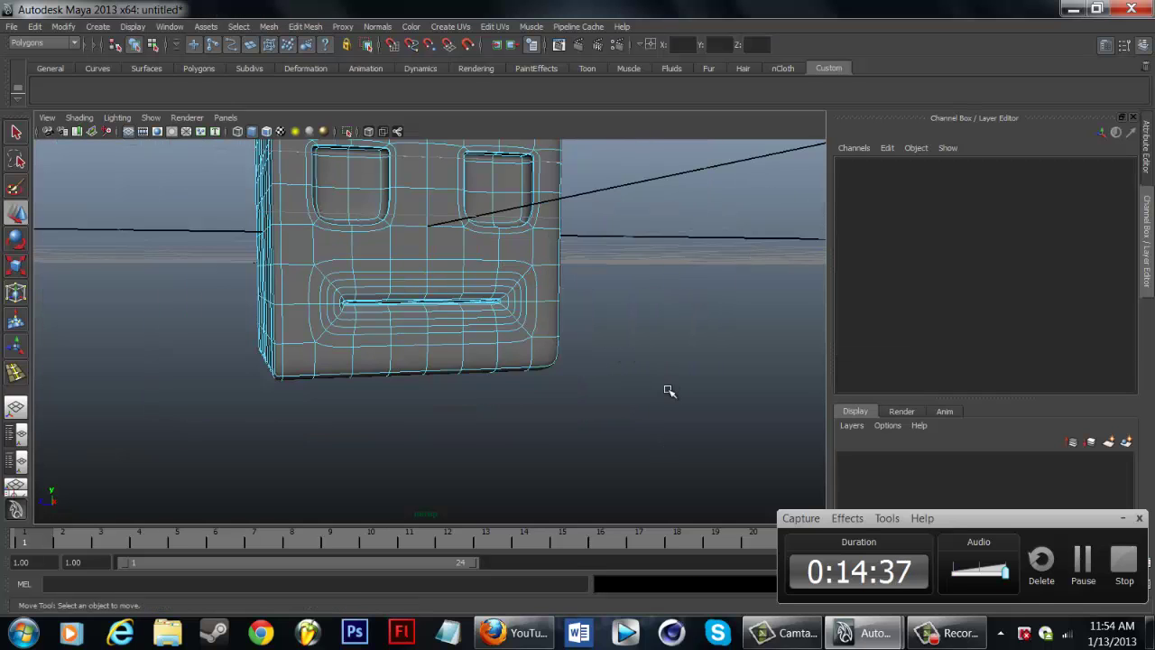
pyautogui.scroll(-5, 662, 399)
pyautogui.scroll(4, 661, 399)
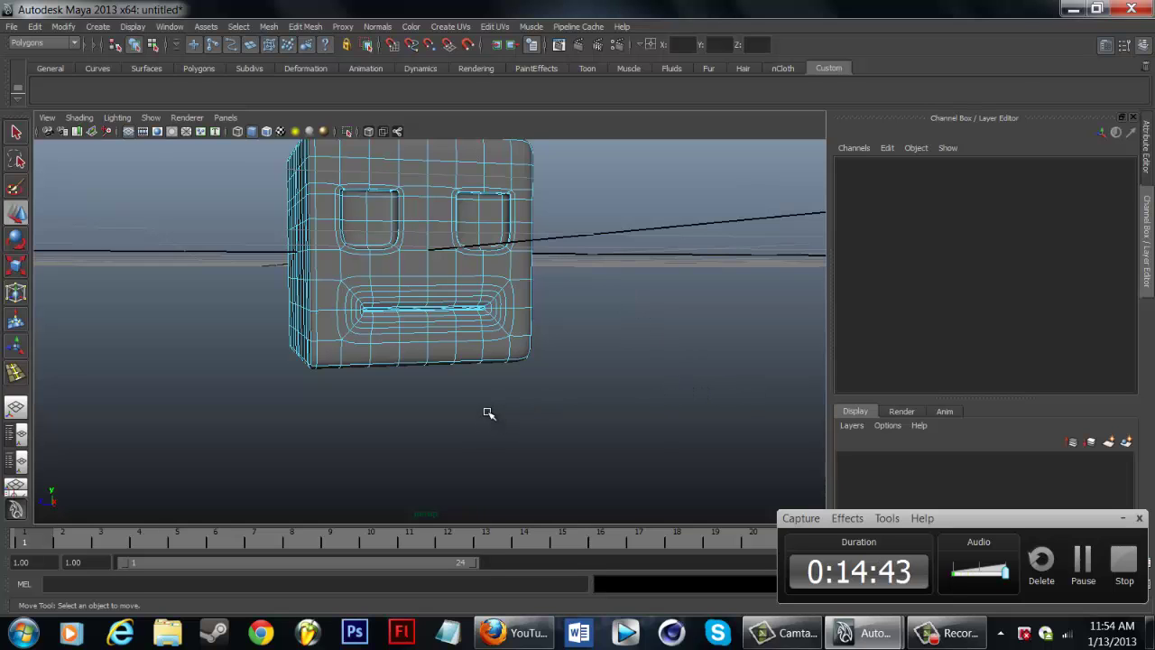
pyautogui.scroll(-5, 488, 412)
pyautogui.scroll(4, 488, 412)
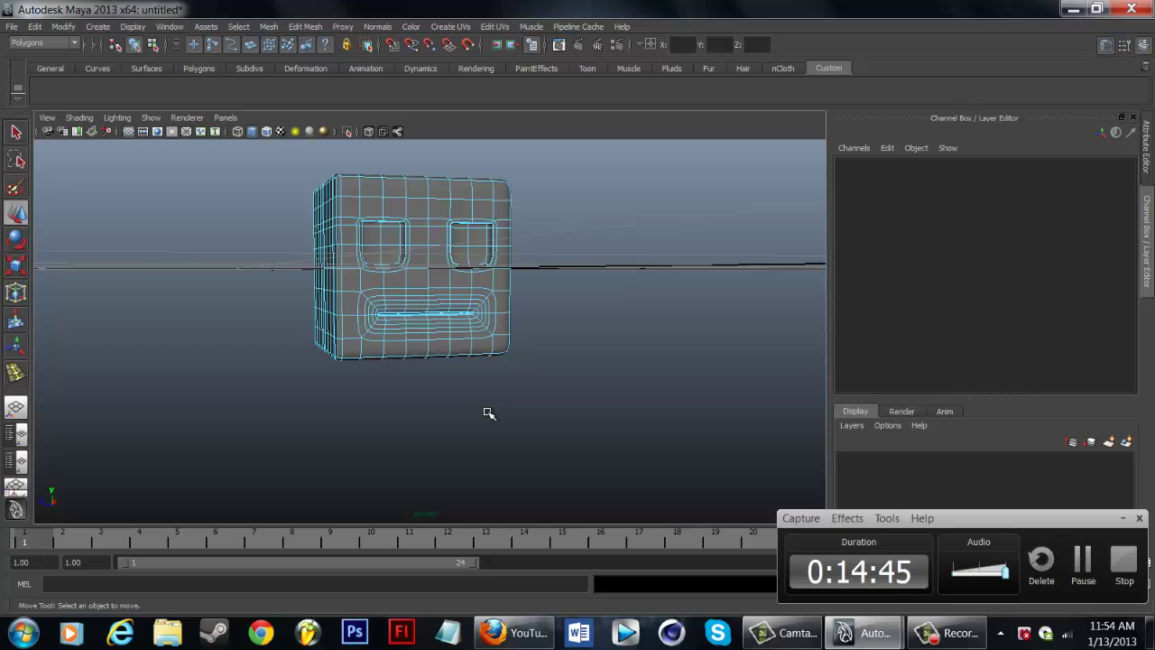